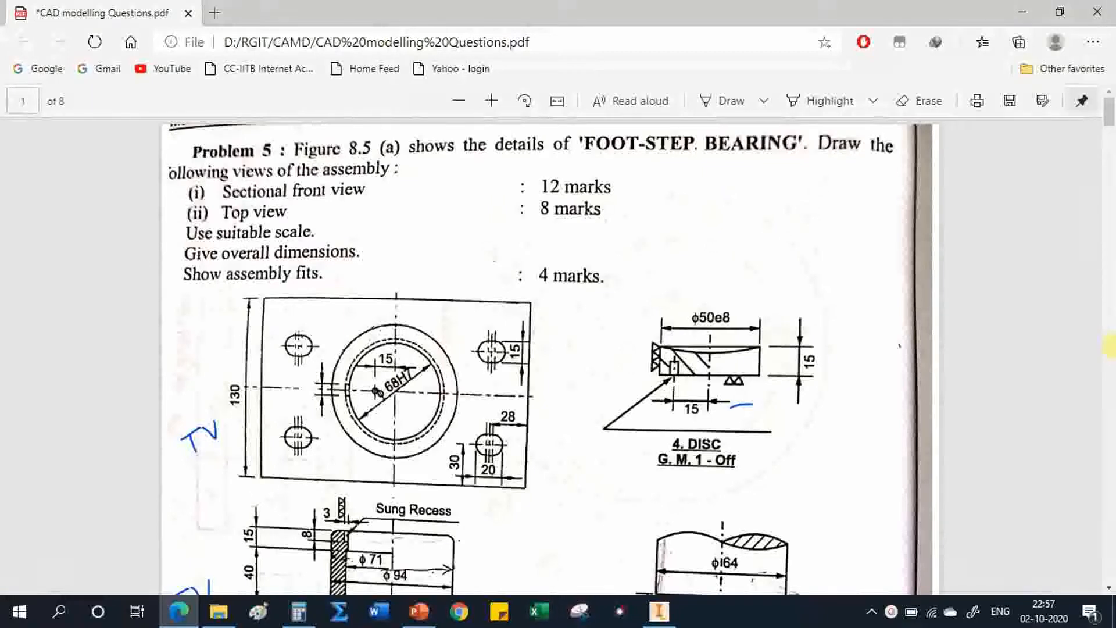
- Examine the foot-step bearing problem's part drawings and dimensions for the flange, bush, shaft, disc and pin
scroll(366, 366, "down", 4)
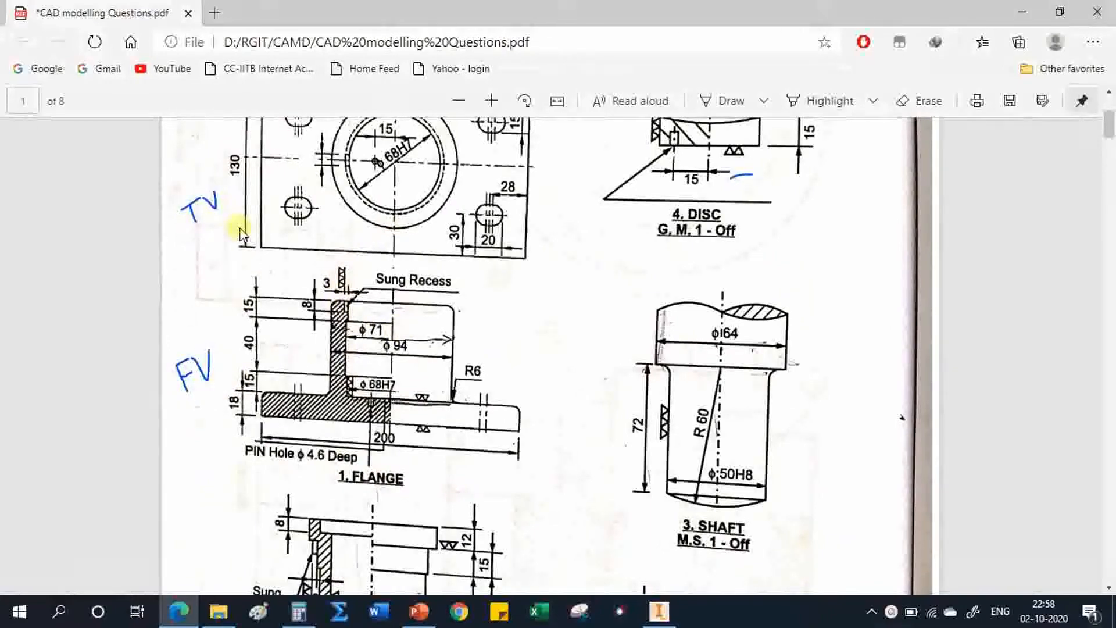
scroll(367, 386, "down", 6)
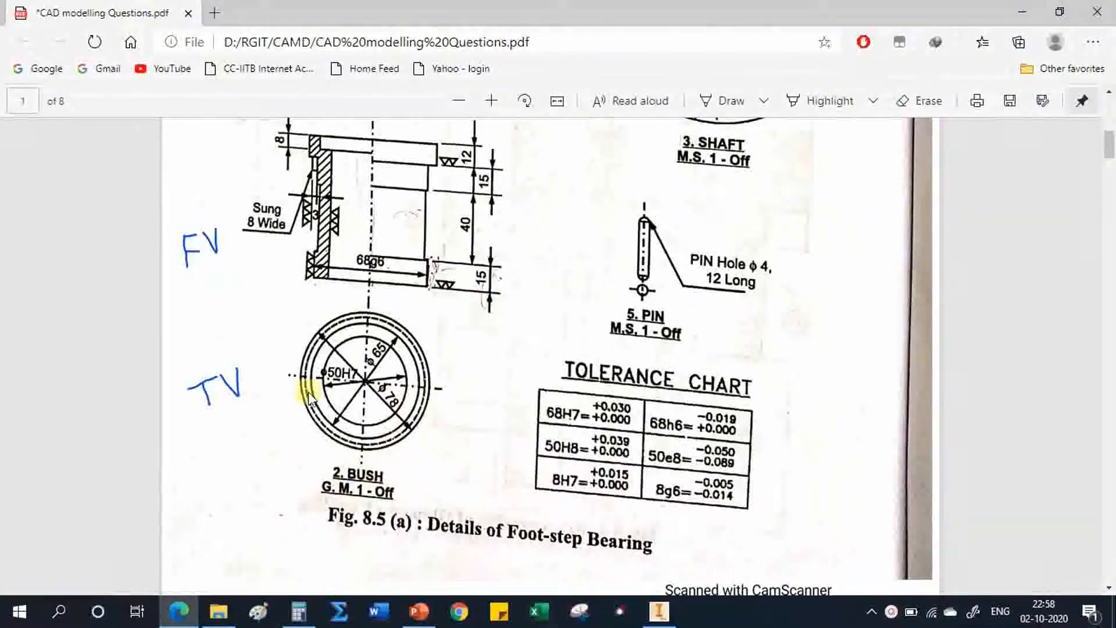
scroll(386, 386, "up", 5)
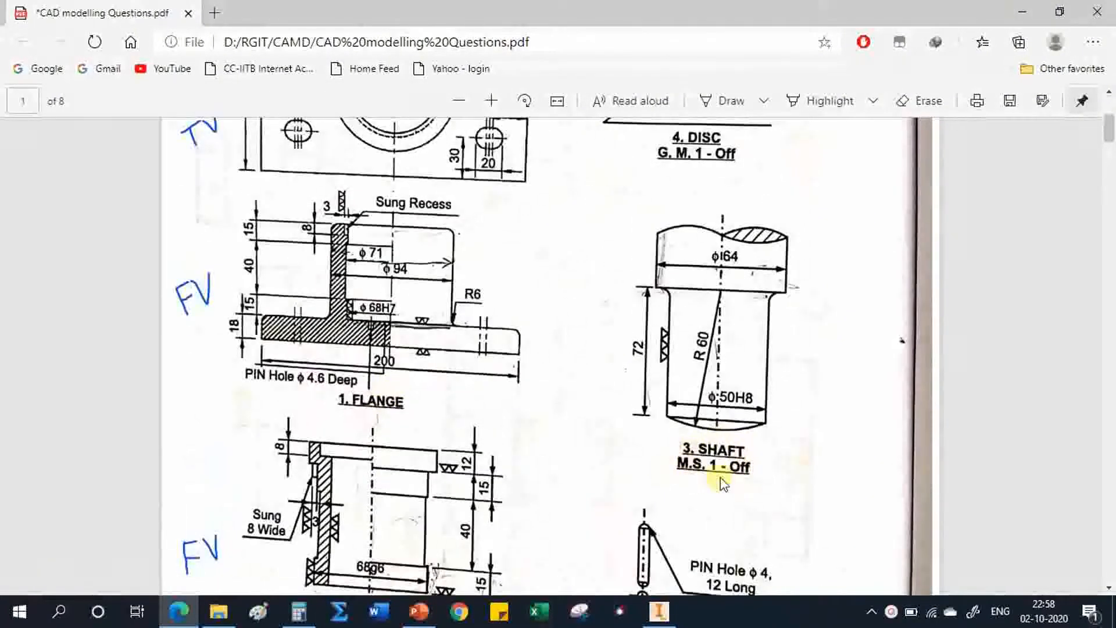
scroll(706, 461, "up", 4)
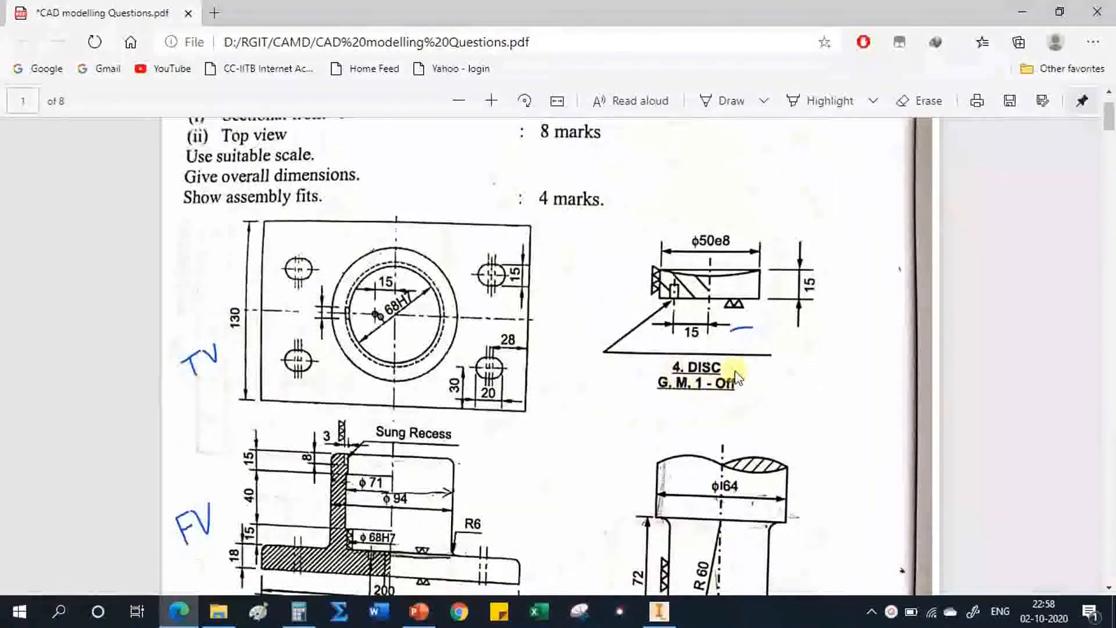
scroll(694, 407, "down", 4)
scroll(695, 477, "down", 4)
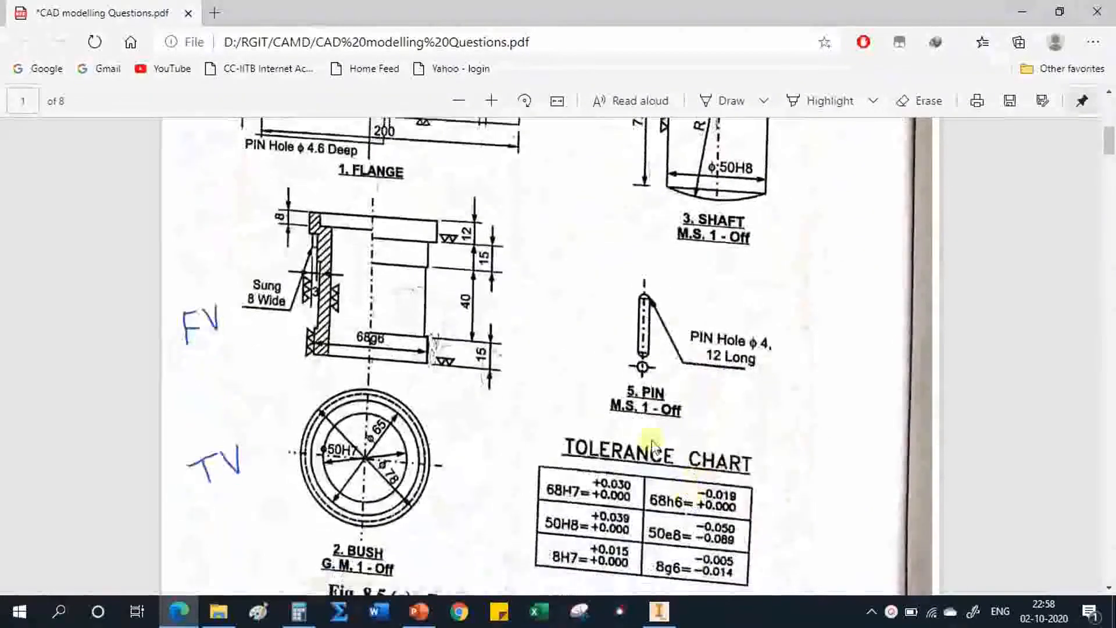
scroll(603, 416, "up", 9)
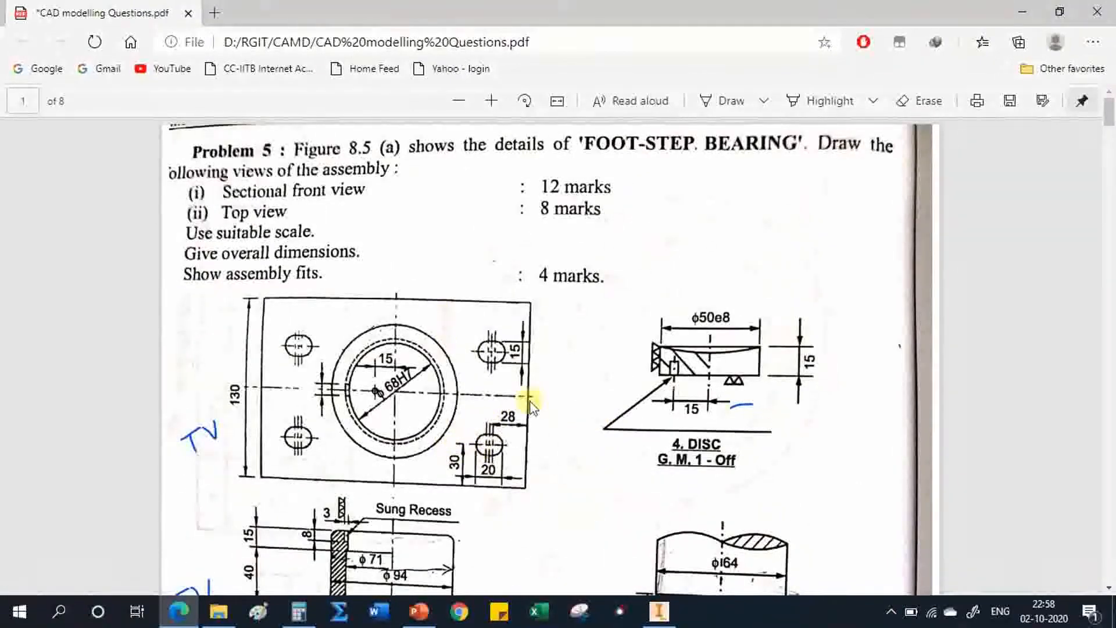
scroll(494, 396, "down", 3)
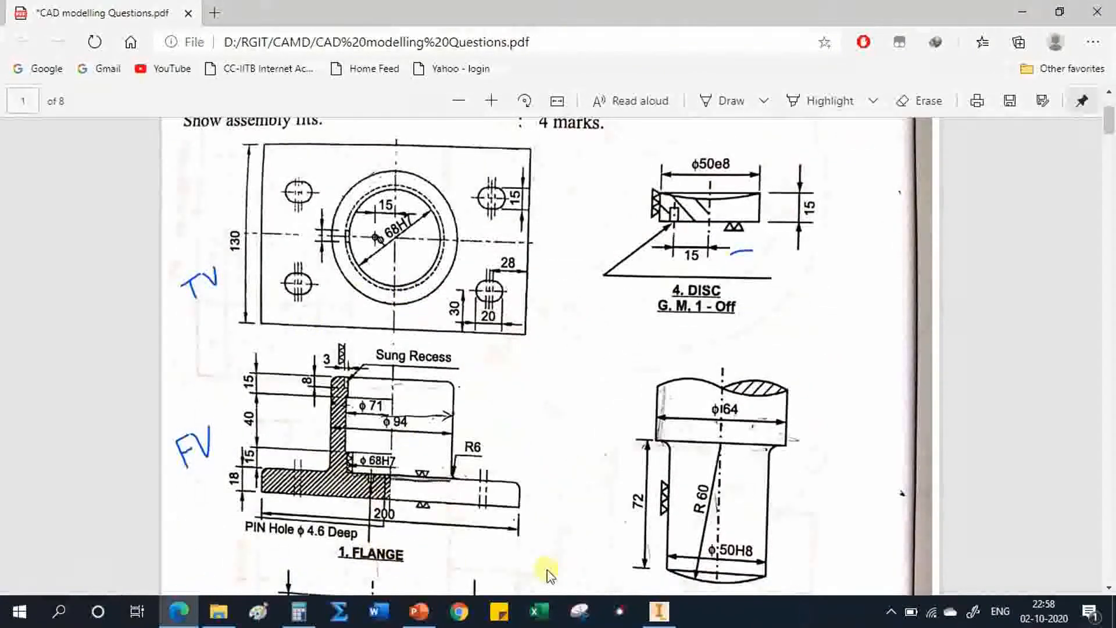
- Switch to Autodesk Inventor, create a new metric part from Standard (mm).ipt, and start a sketch on the horizontal XZ origin plane
mouse_move(666, 617)
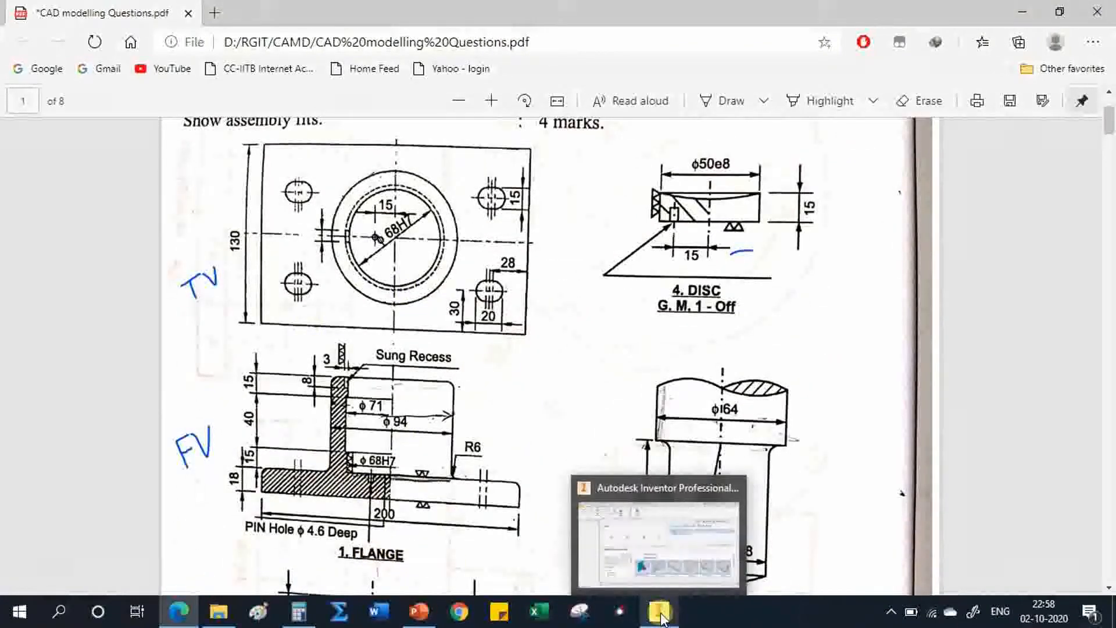
left_click(660, 614)
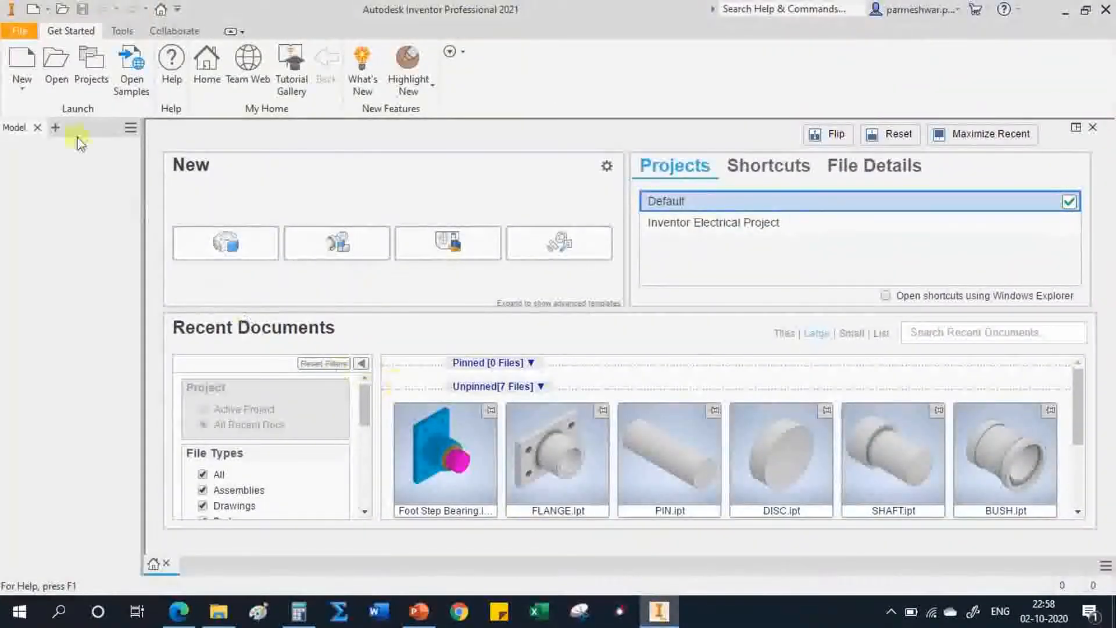
left_click(23, 60)
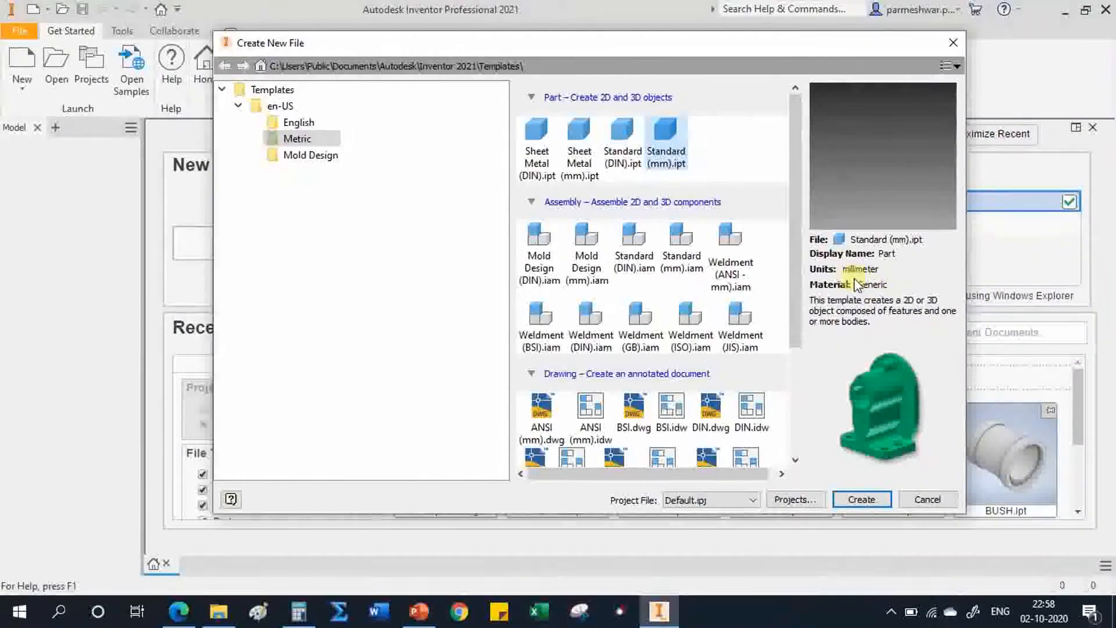
left_click(862, 500)
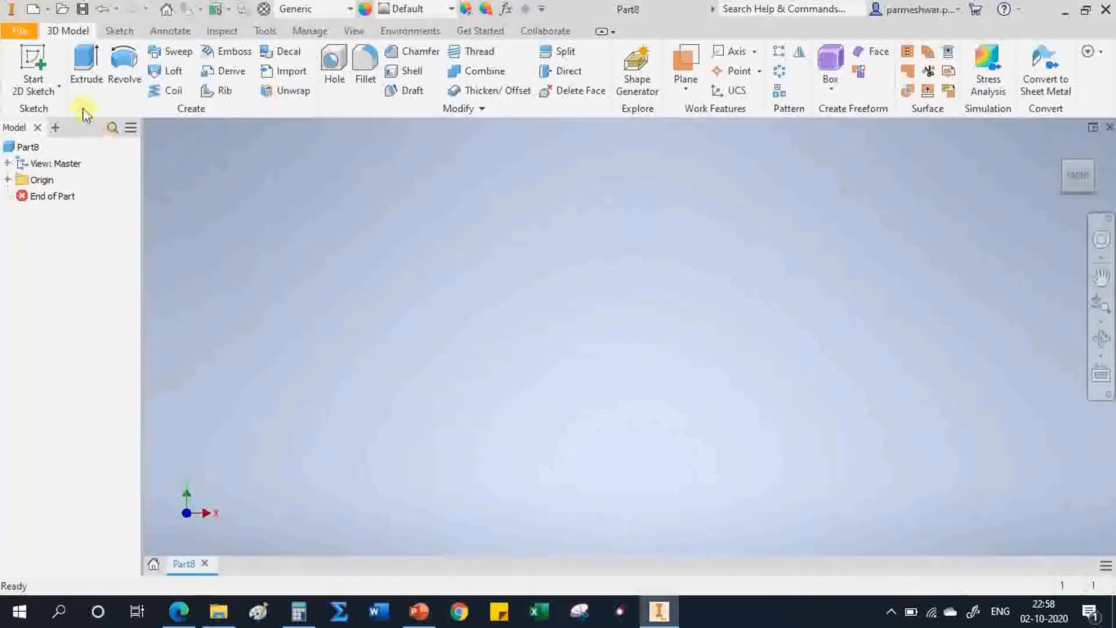
left_click(30, 62)
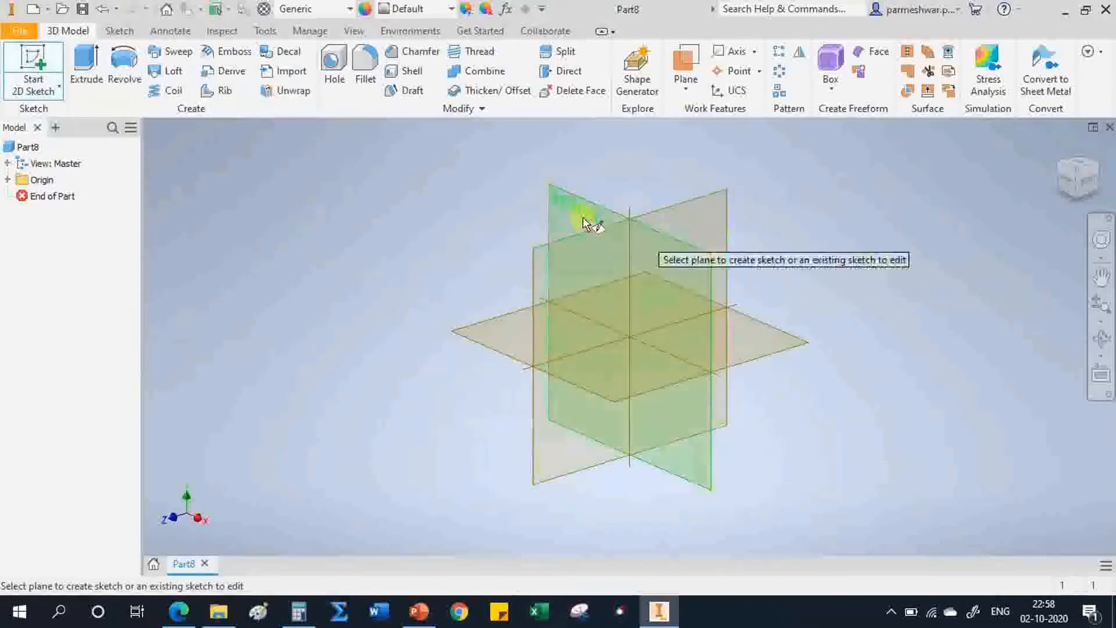
left_click(492, 336)
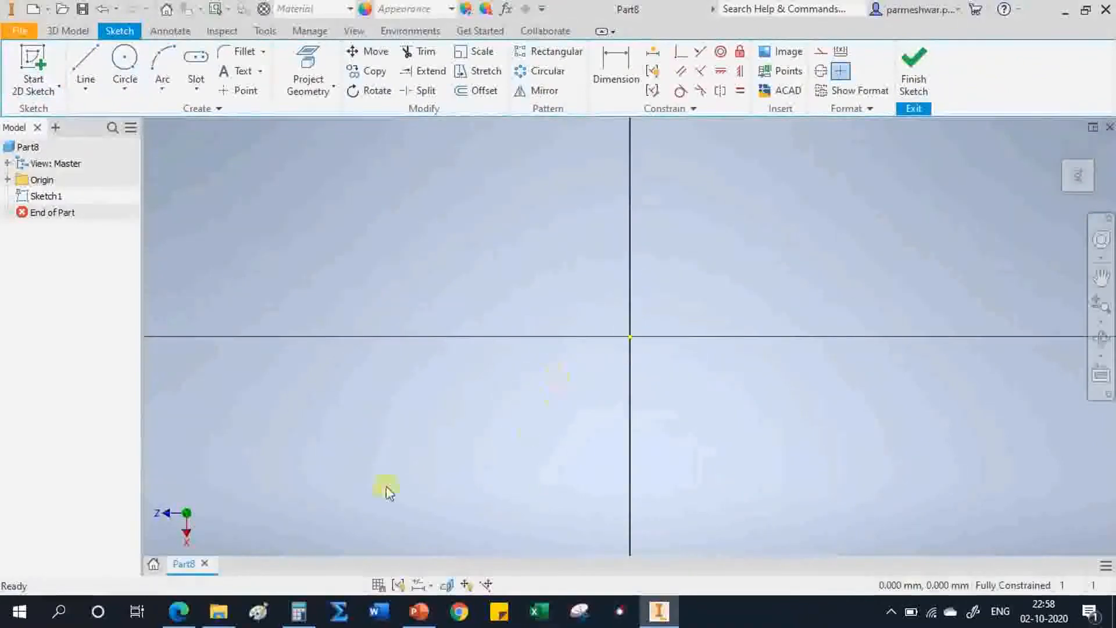
- Check the flange's base size in the PDF drawing, then sketch a 130 by 200 mm centre rectangle at the origin and finish the sketch
left_click(178, 611)
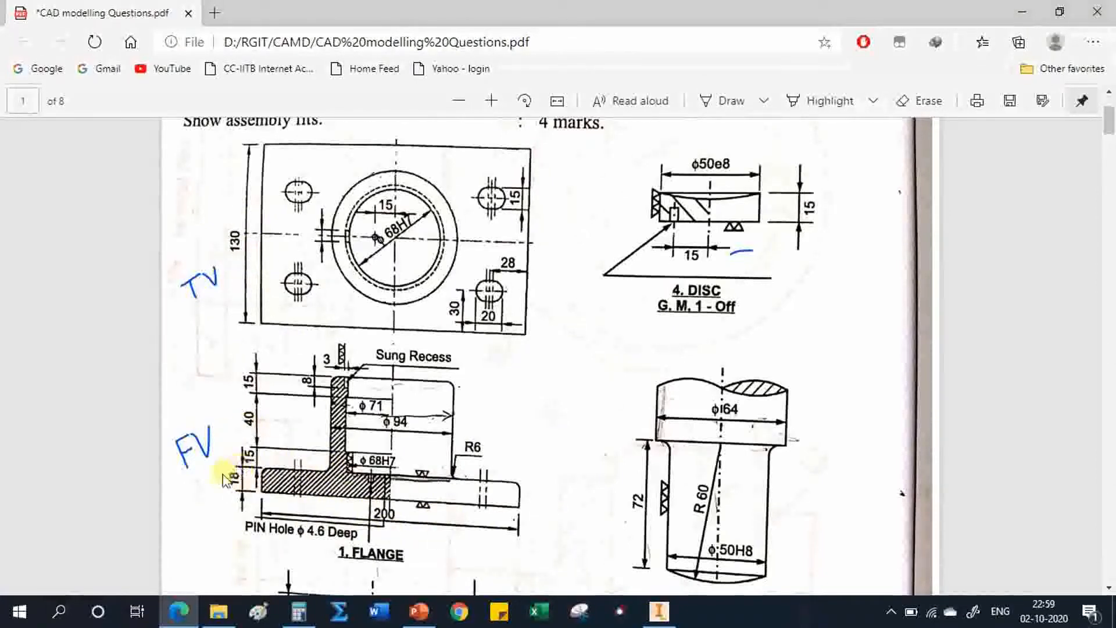
left_click(659, 611)
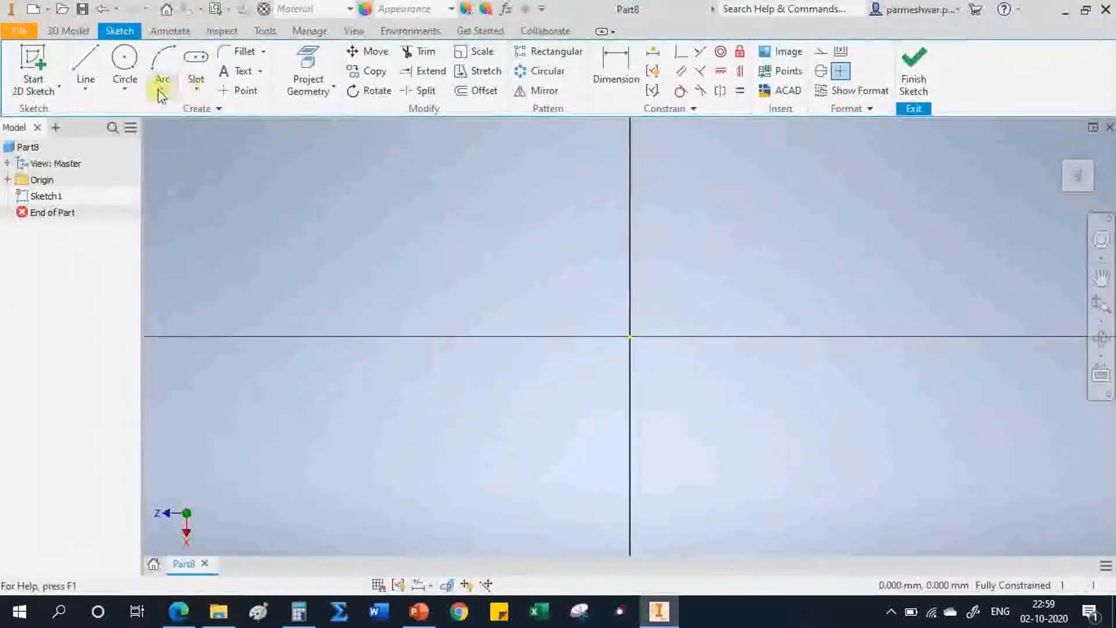
left_click(196, 93)
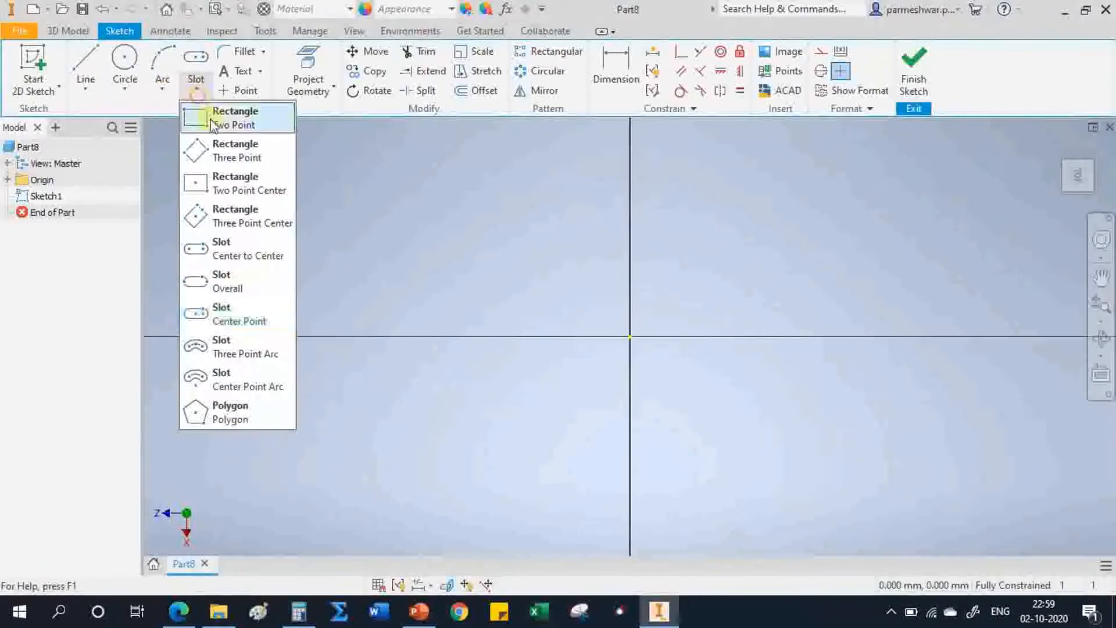
left_click(222, 181)
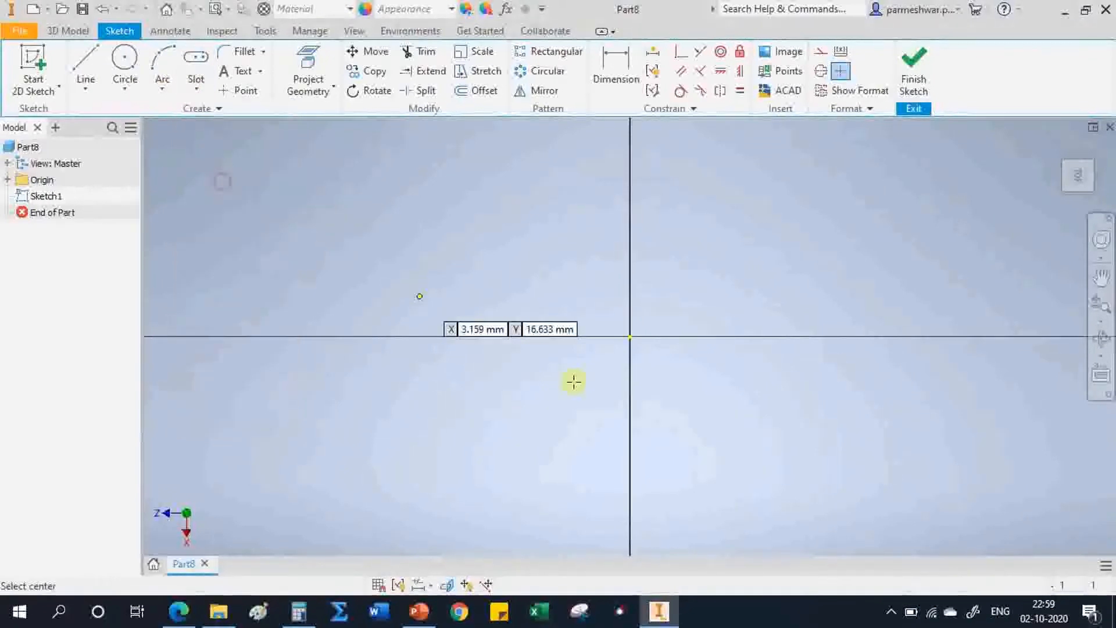
left_click(631, 336)
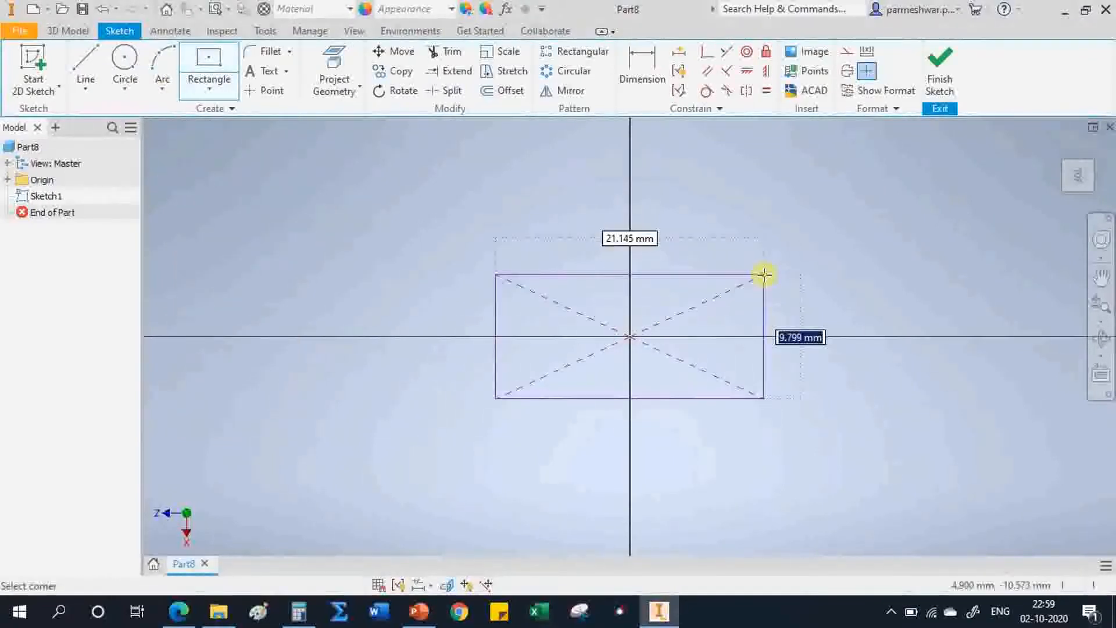
type("1")
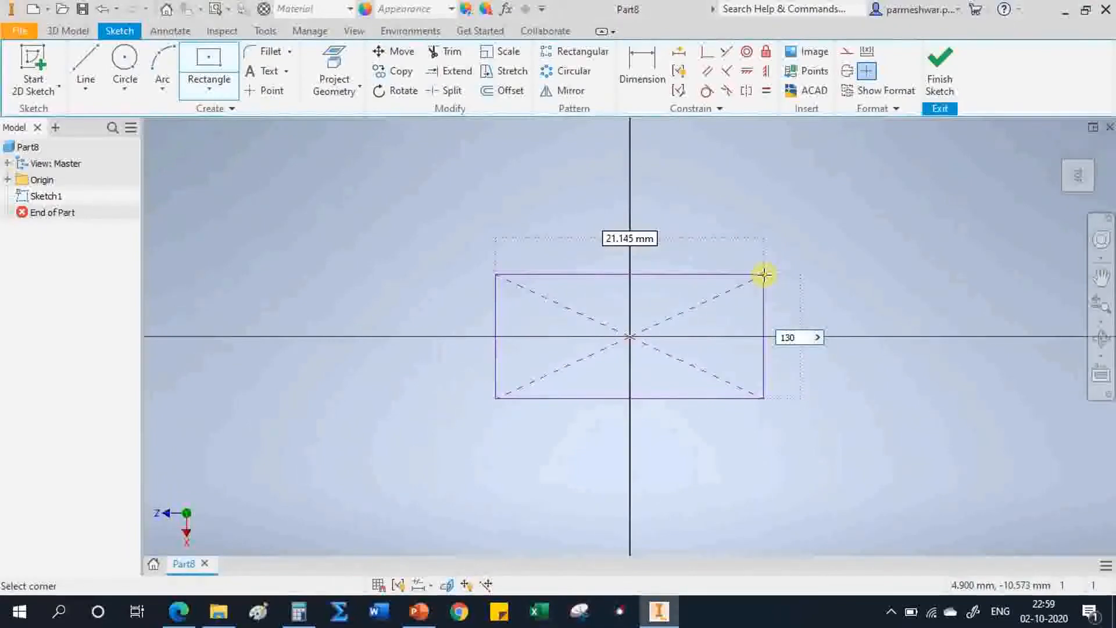
type("30")
key("Tab")
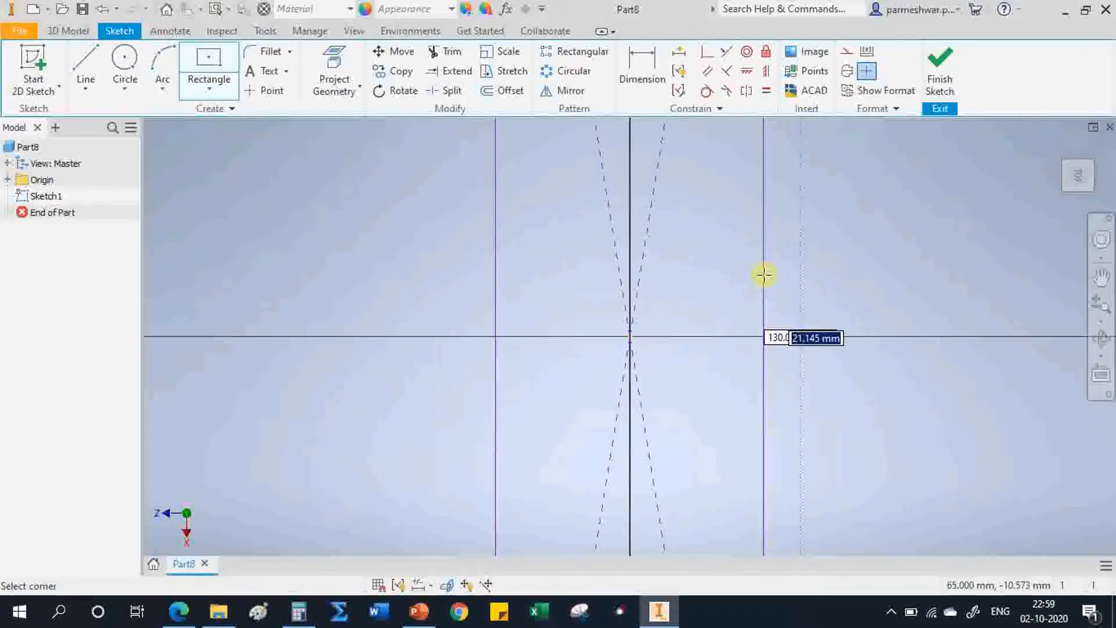
type("200")
key("Return")
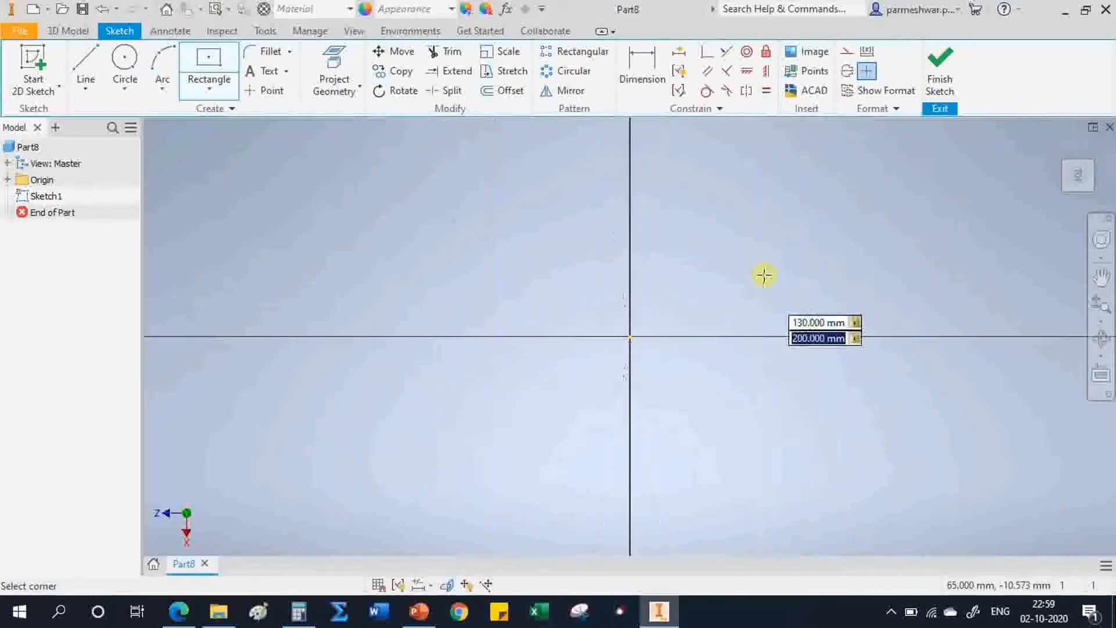
left_click(1076, 182)
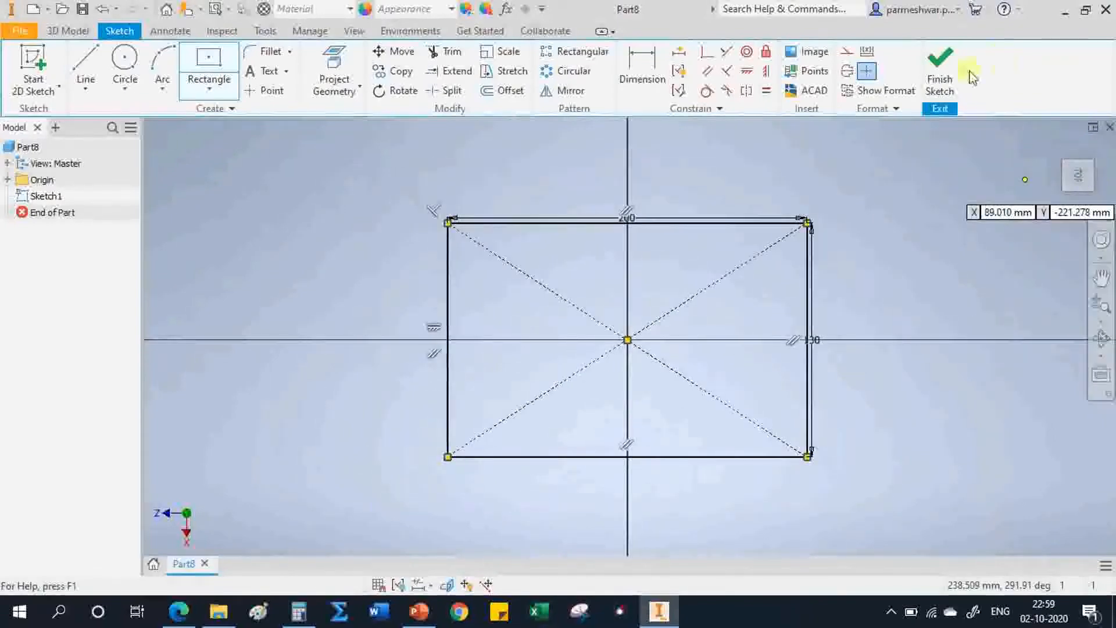
left_click(940, 73)
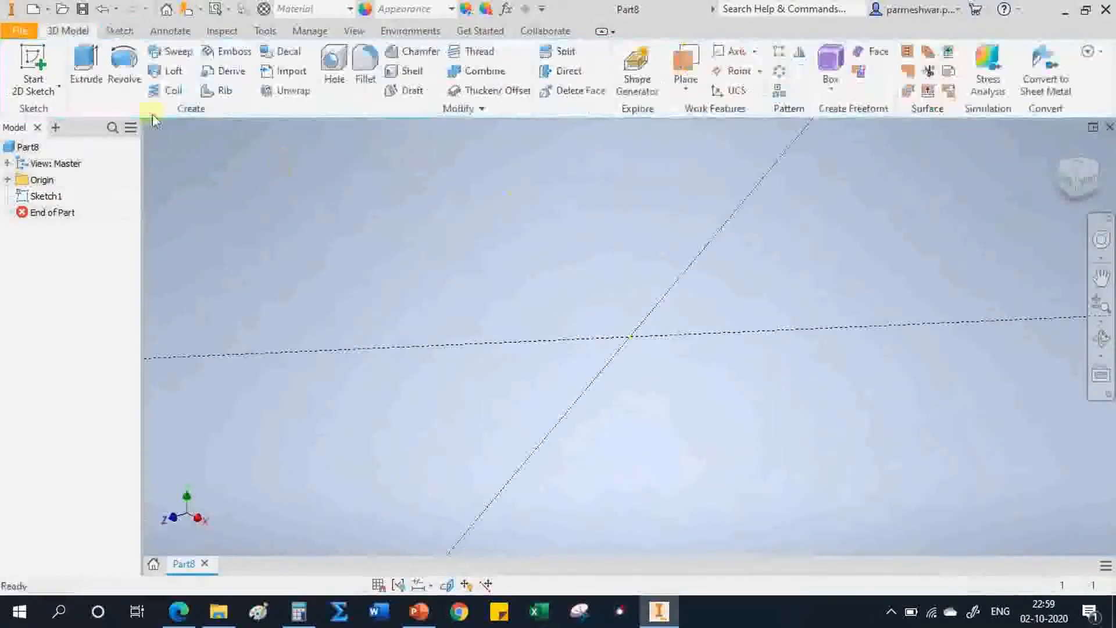
- Extrude the rectangular profile upward 18 mm to form the flange's base plate
left_click(86, 64)
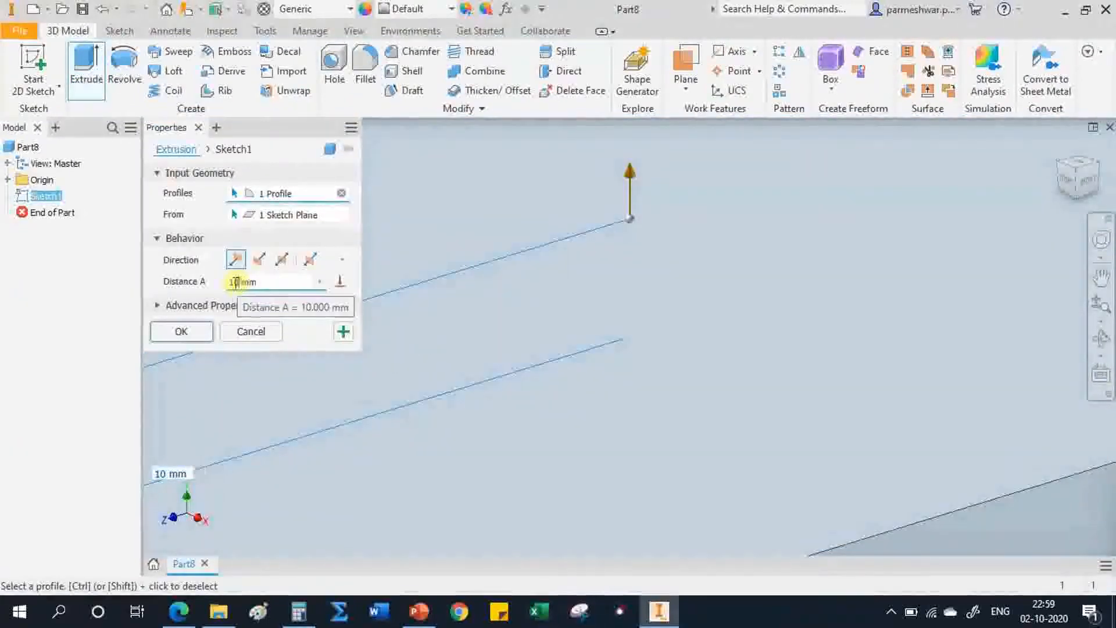
left_click_drag(240, 282, 226, 285)
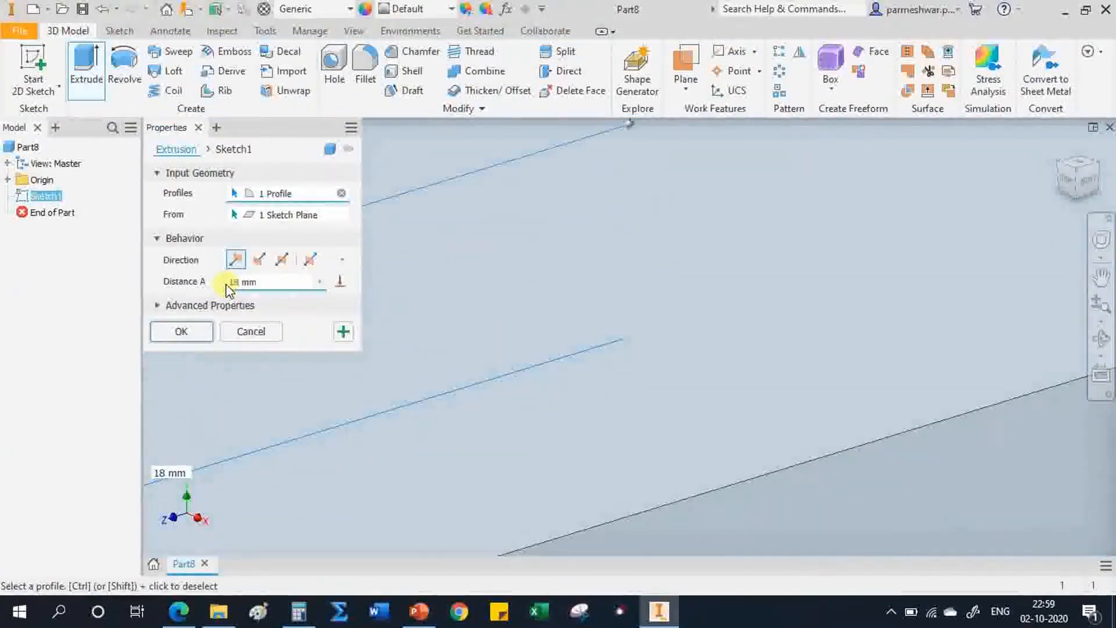
left_click(182, 332)
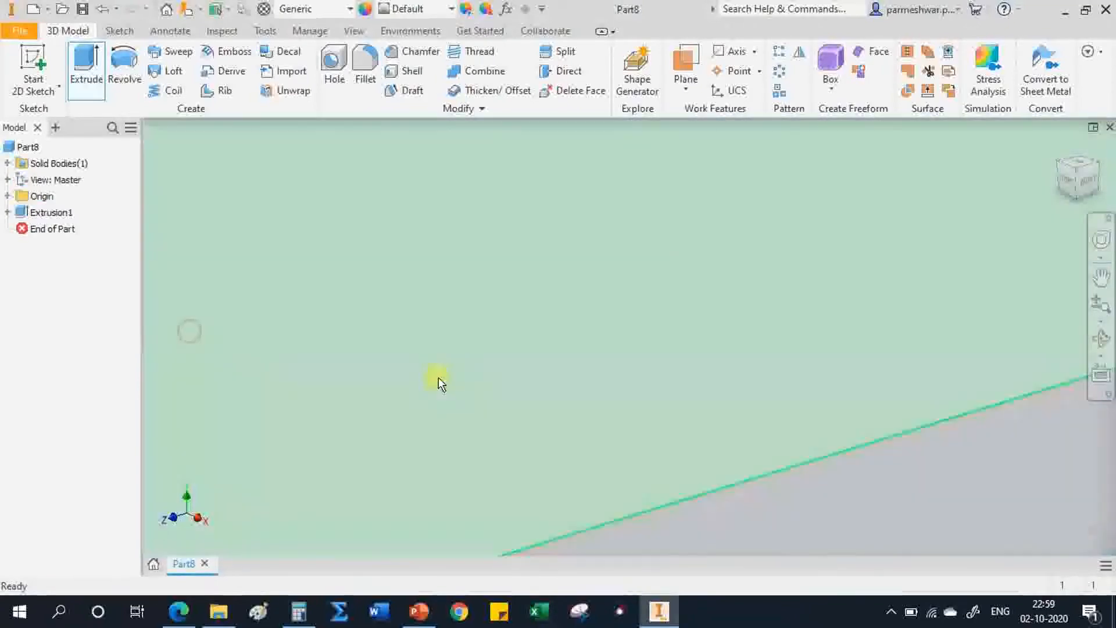
left_click(1077, 176)
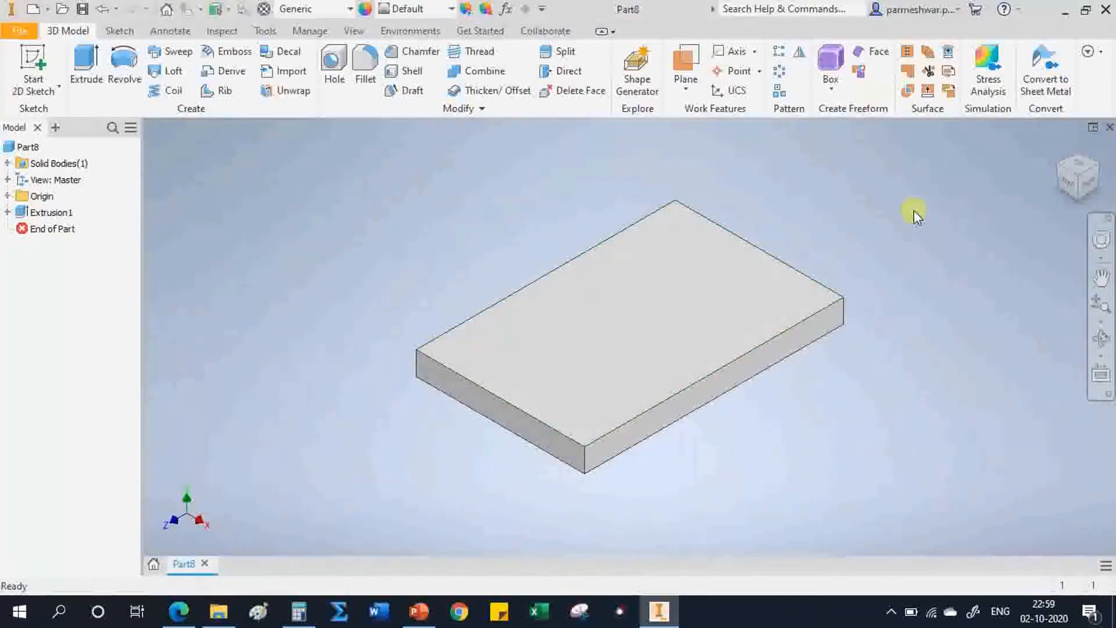
- Consult the flange drawing, then start a sketch on the base plate's upper face and draw a 94 mm diameter circle centred on the origin
left_click(179, 611)
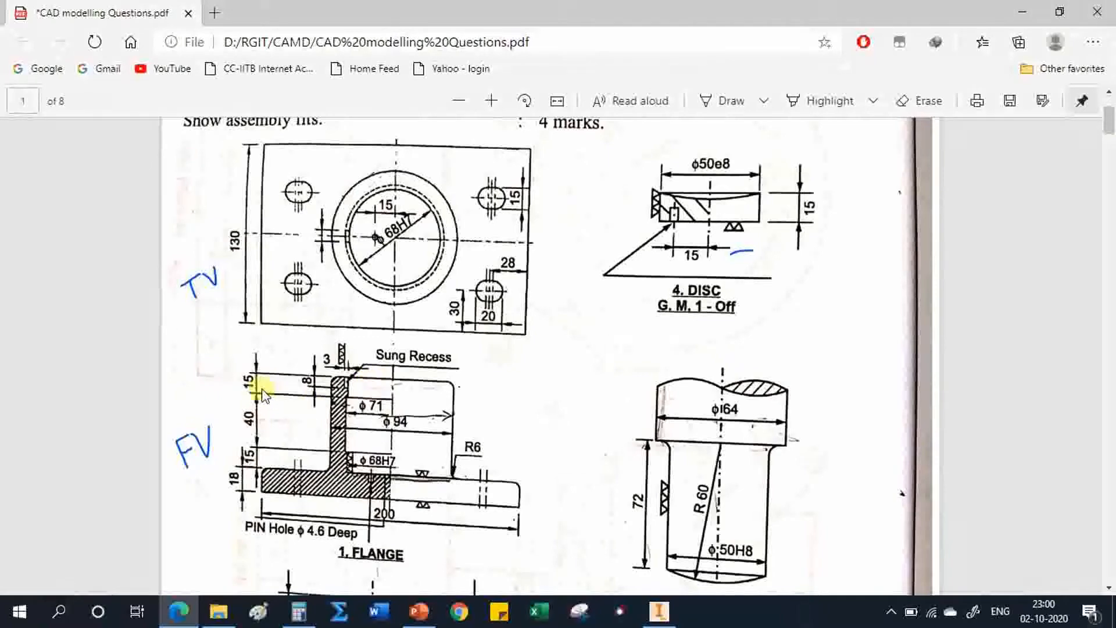
left_click(659, 611)
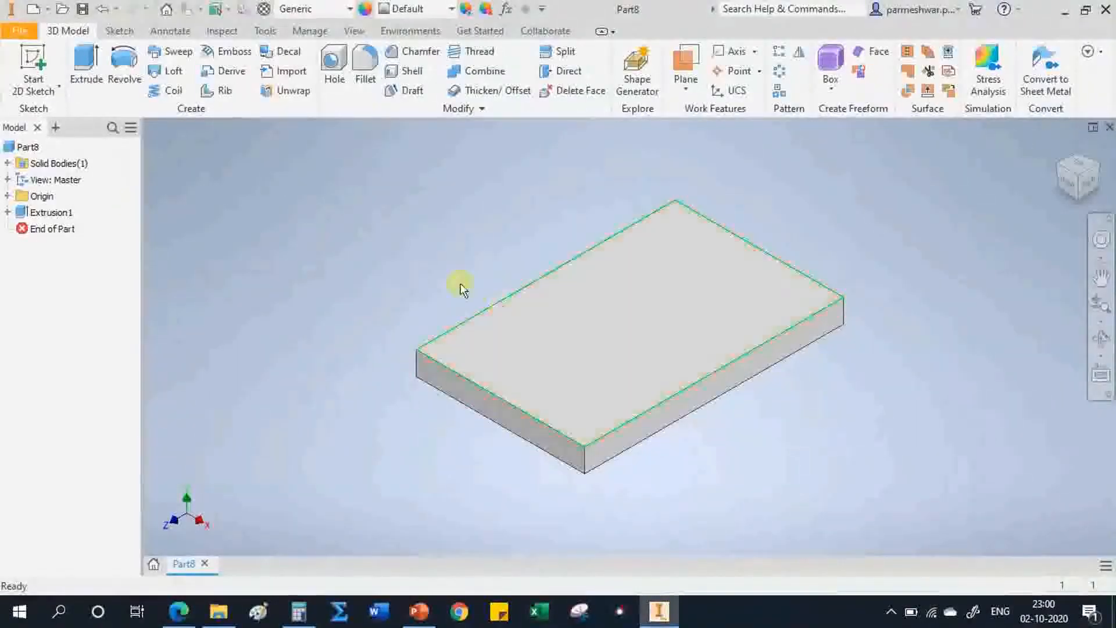
left_click(500, 324)
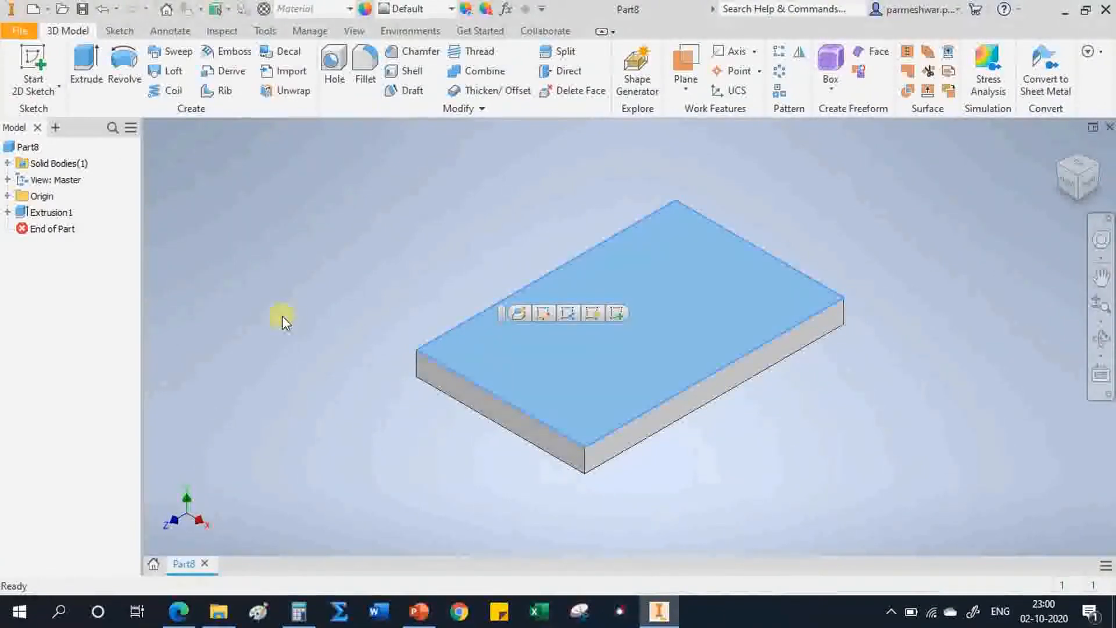
left_click(619, 316)
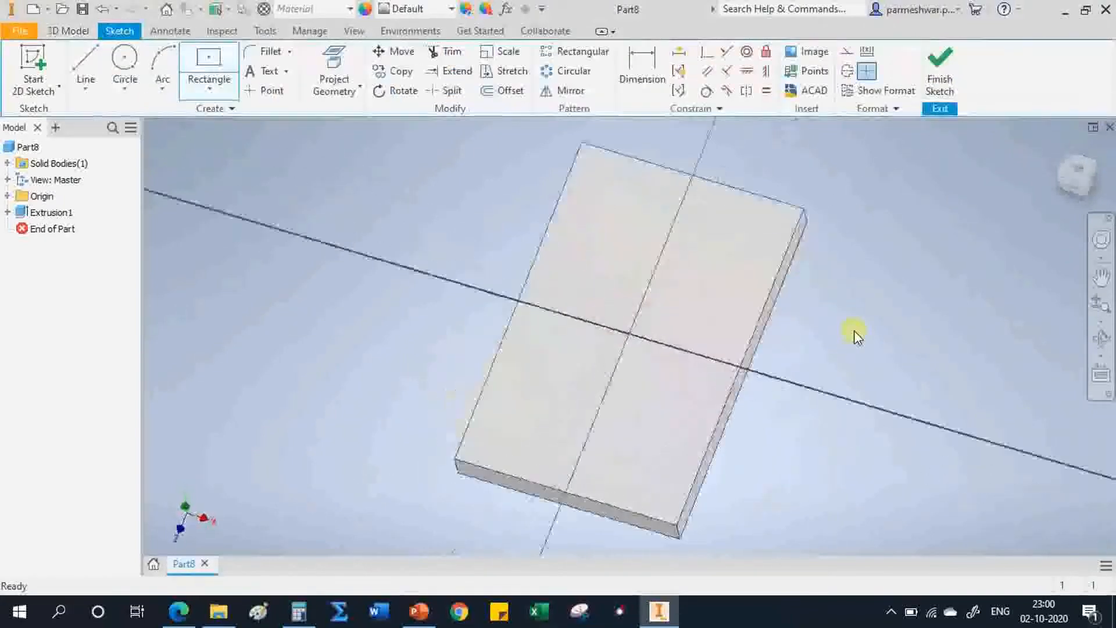
left_click(123, 61)
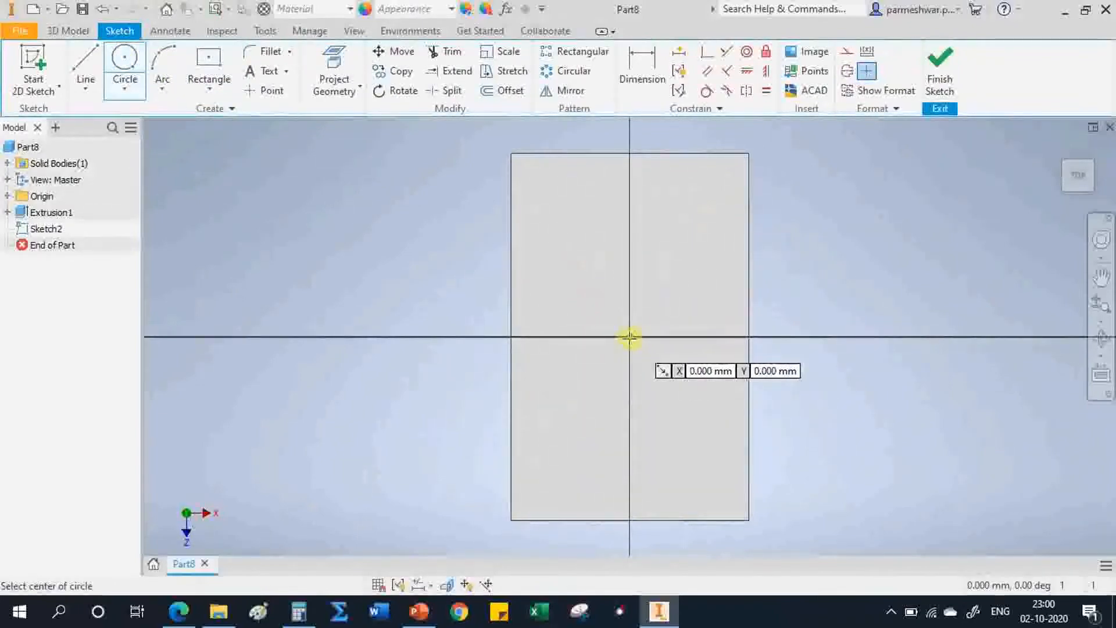
left_click(630, 337)
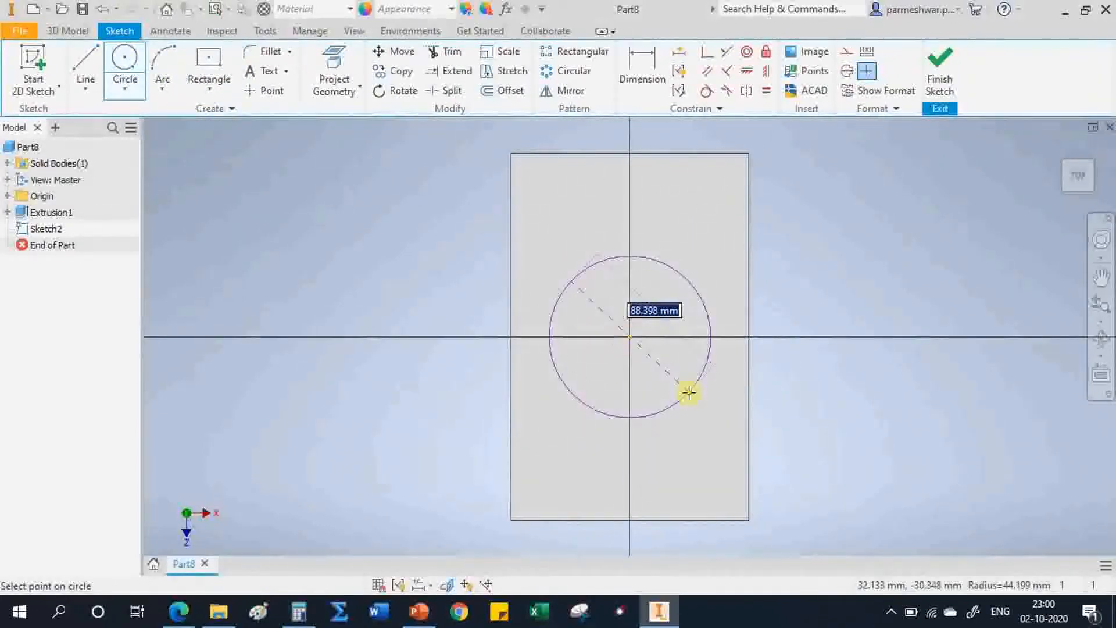
type("94")
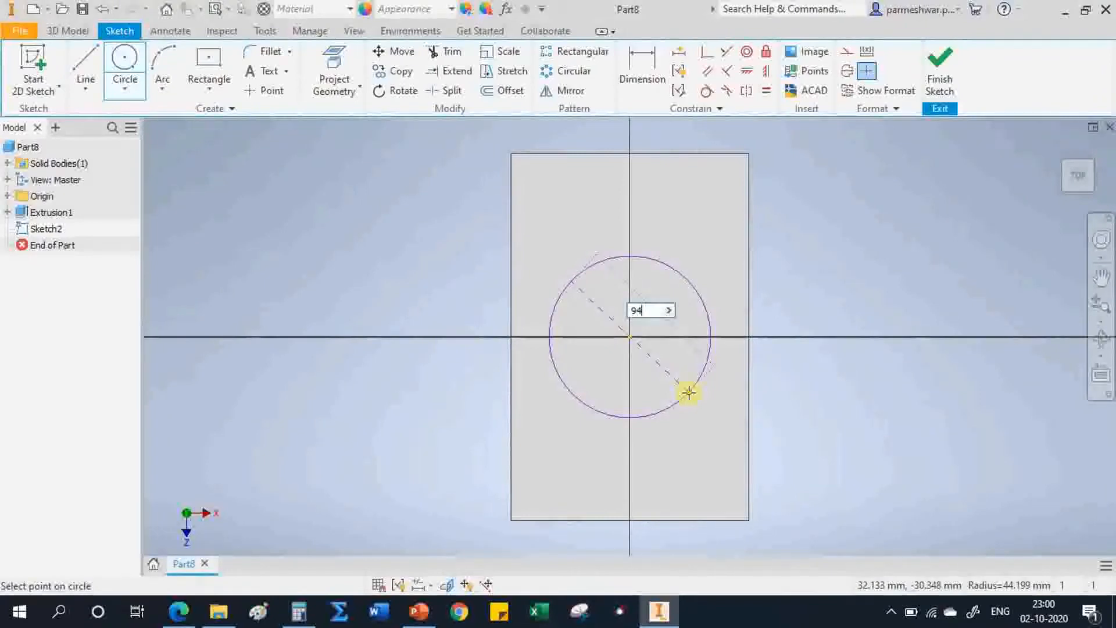
key("Return")
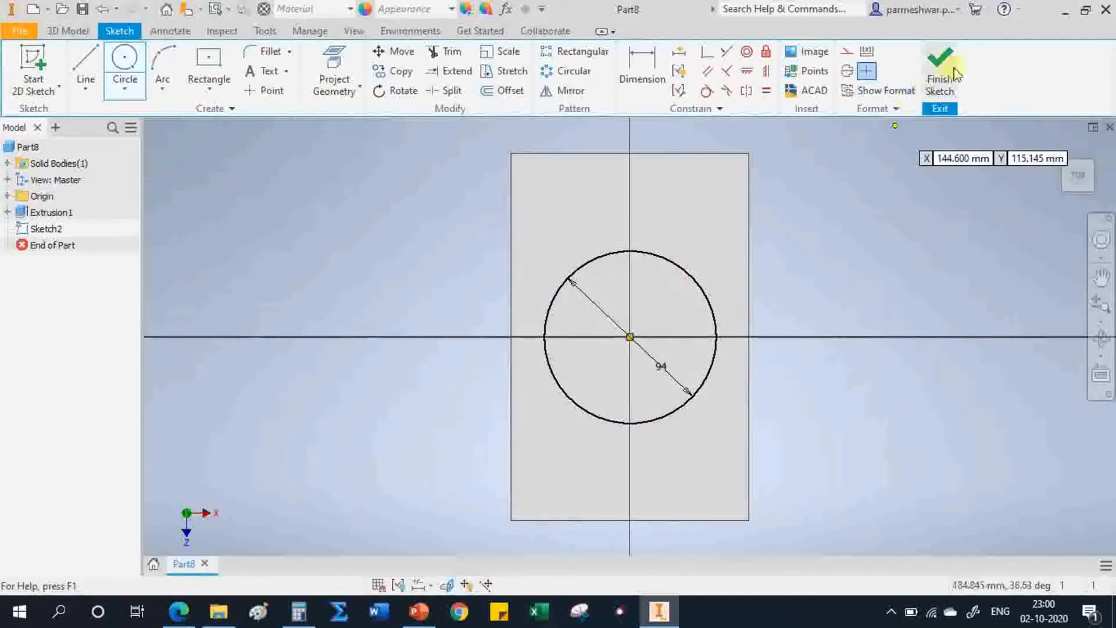
- Draw a 68 mm diameter circle centred on the origin, concentric with the 94 mm circle, and finish the sketch
left_click(630, 337)
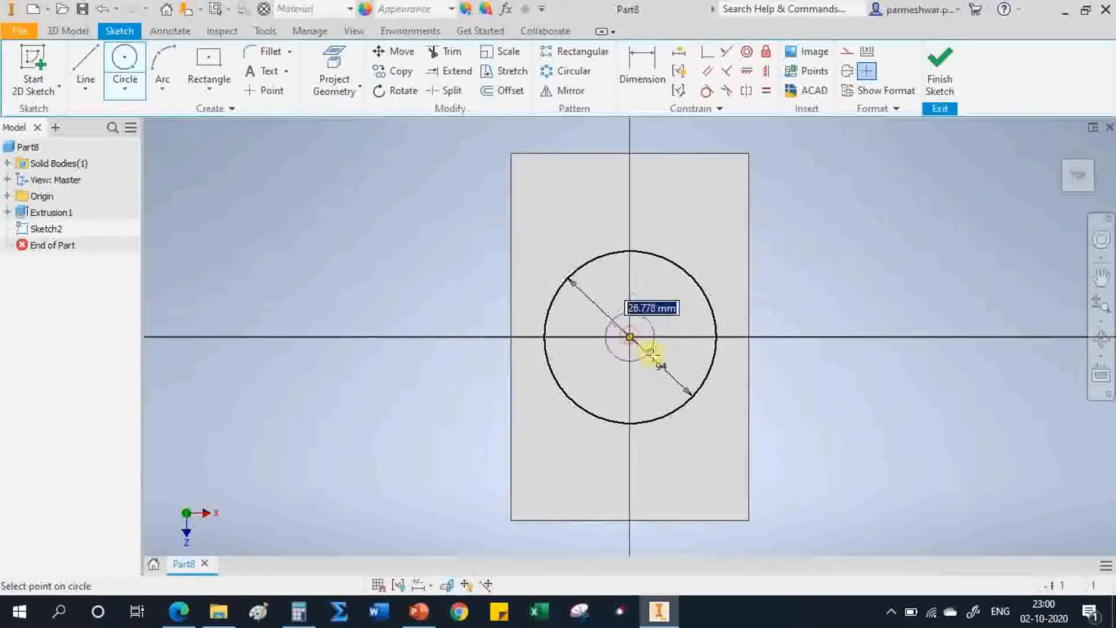
type("6")
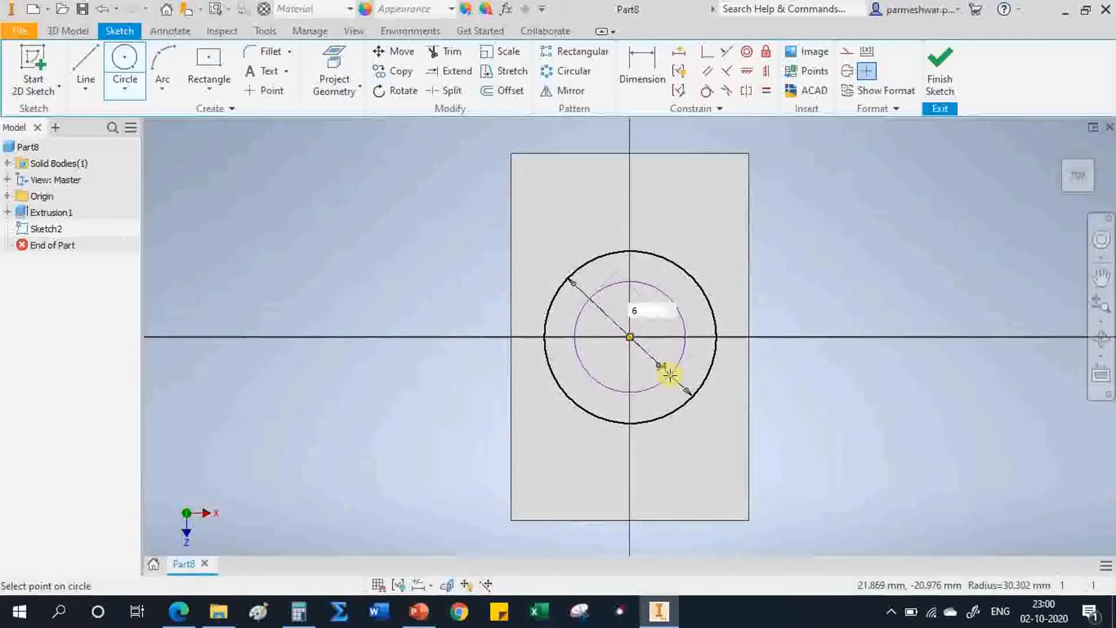
type("8")
key("Return")
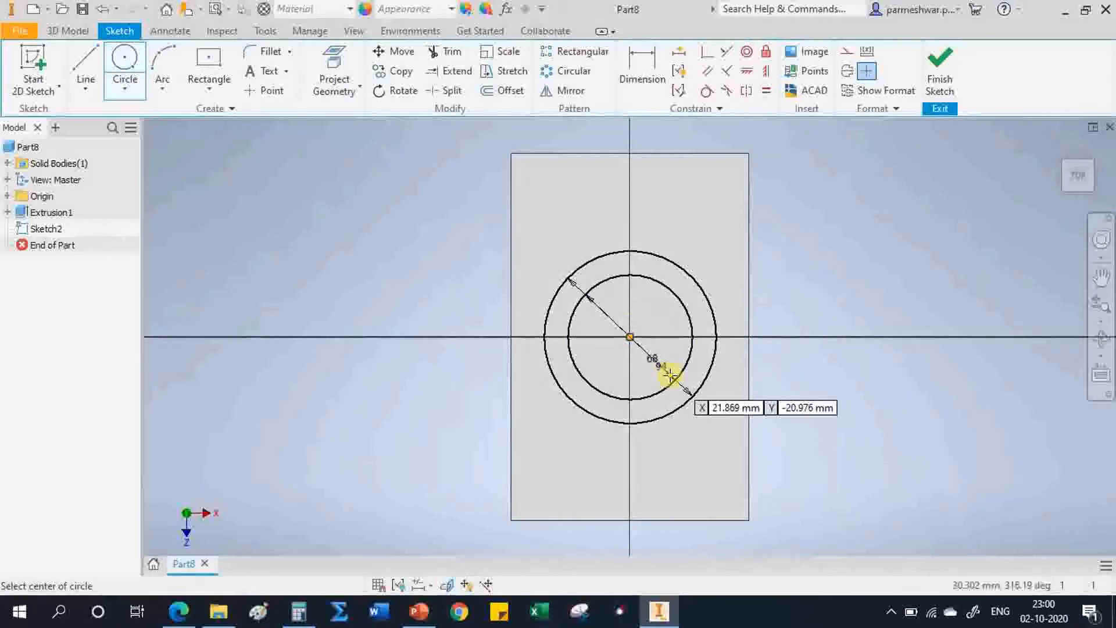
left_click(940, 84)
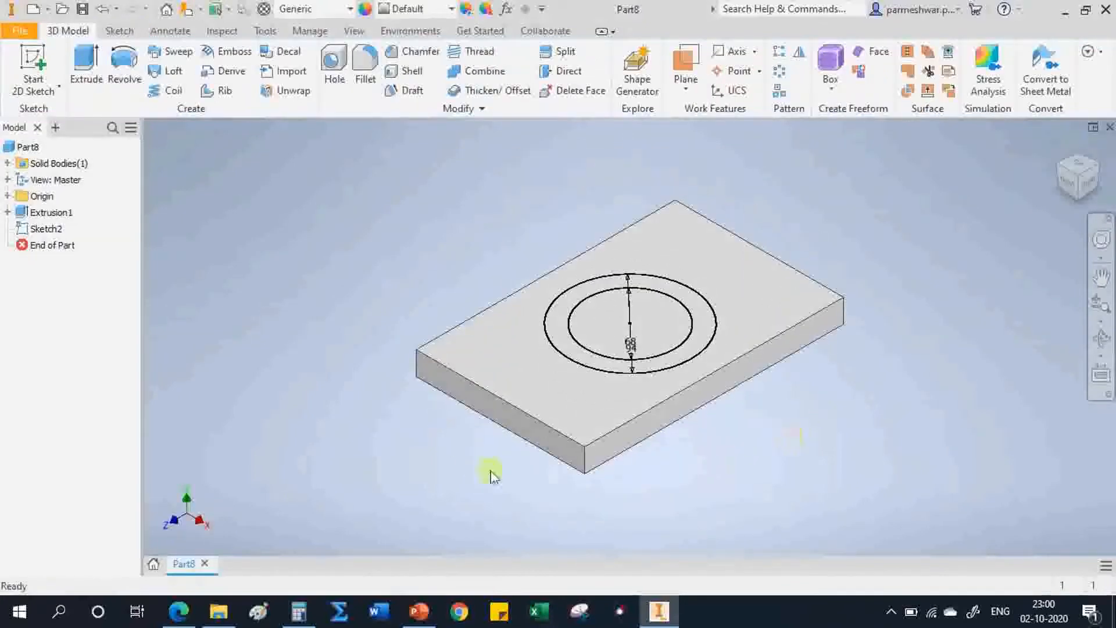
- Check the boss height in the PDF drawing and extrude the ring between the two circles 70 mm upward from the base plate
left_click(86, 67)
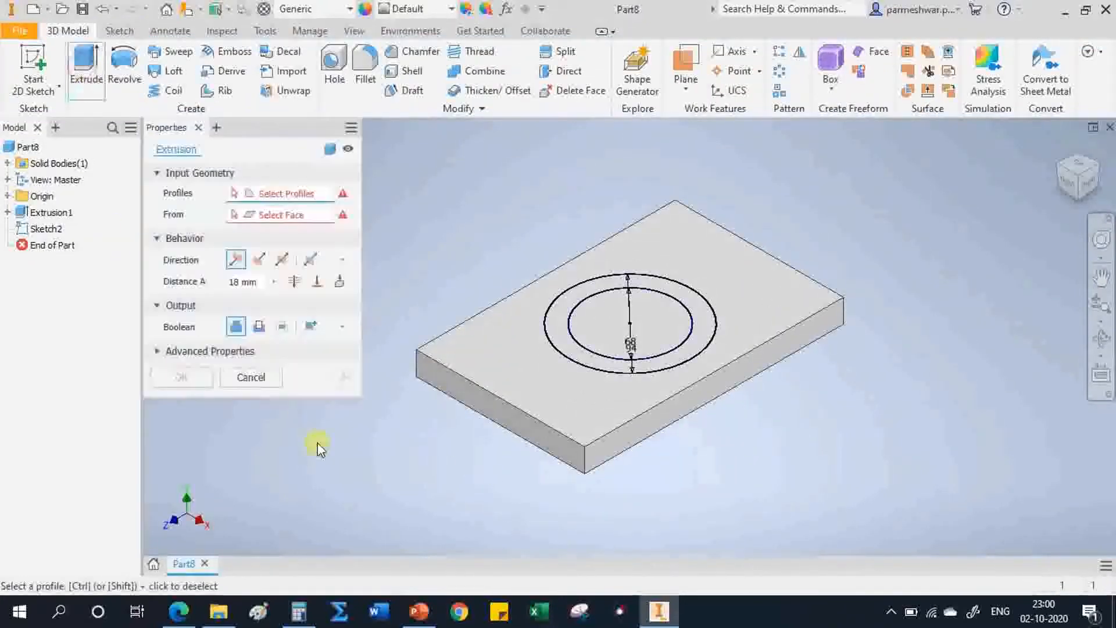
left_click(557, 311)
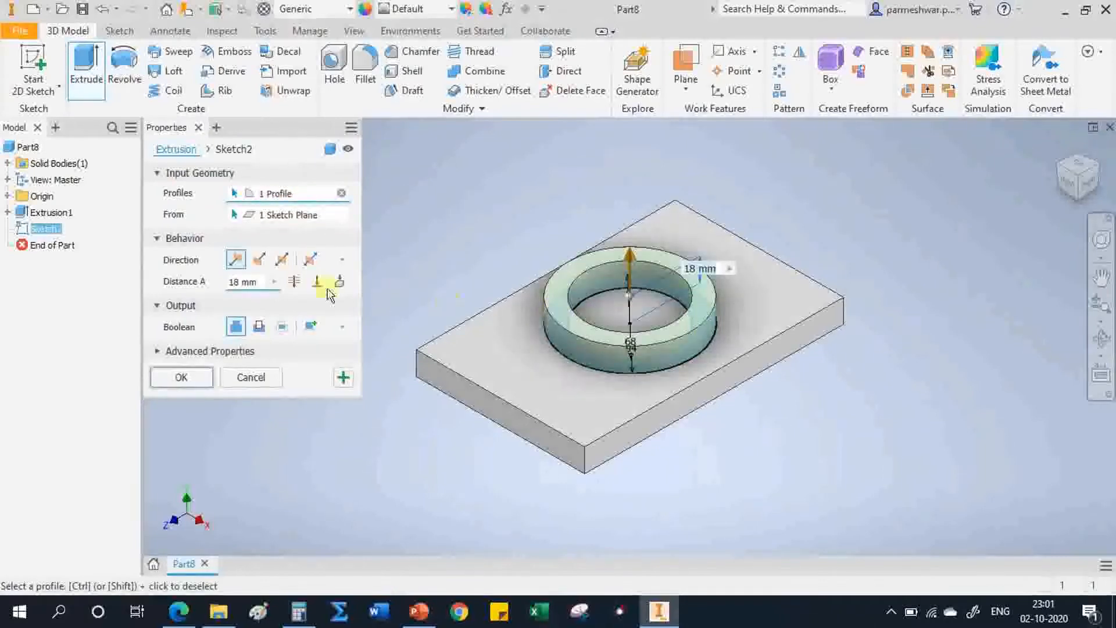
key("alt+Tab")
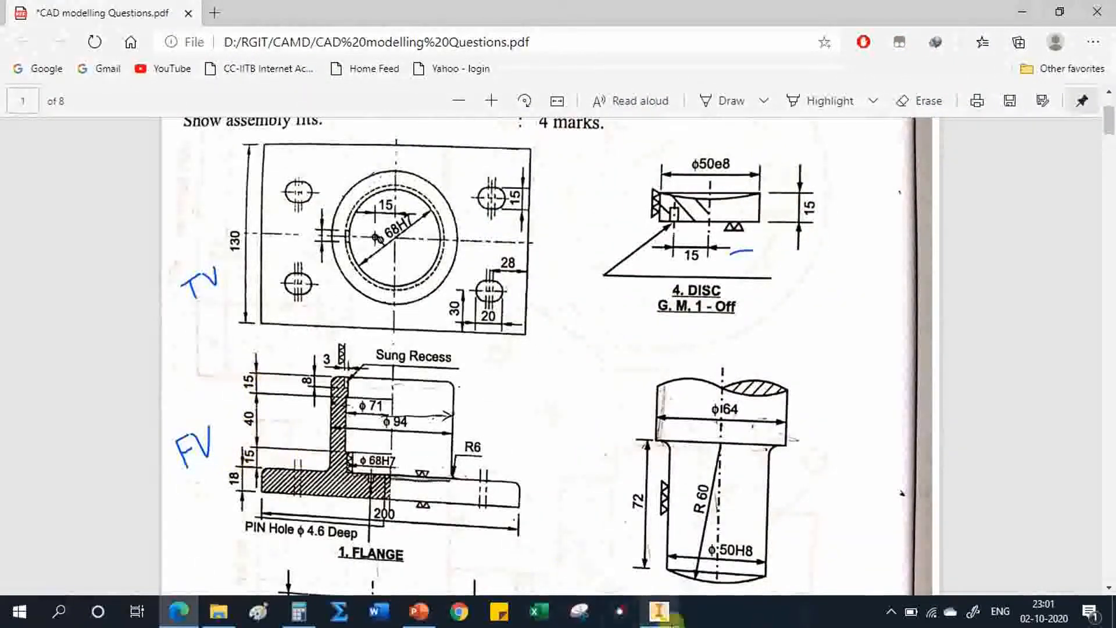
left_click(659, 611)
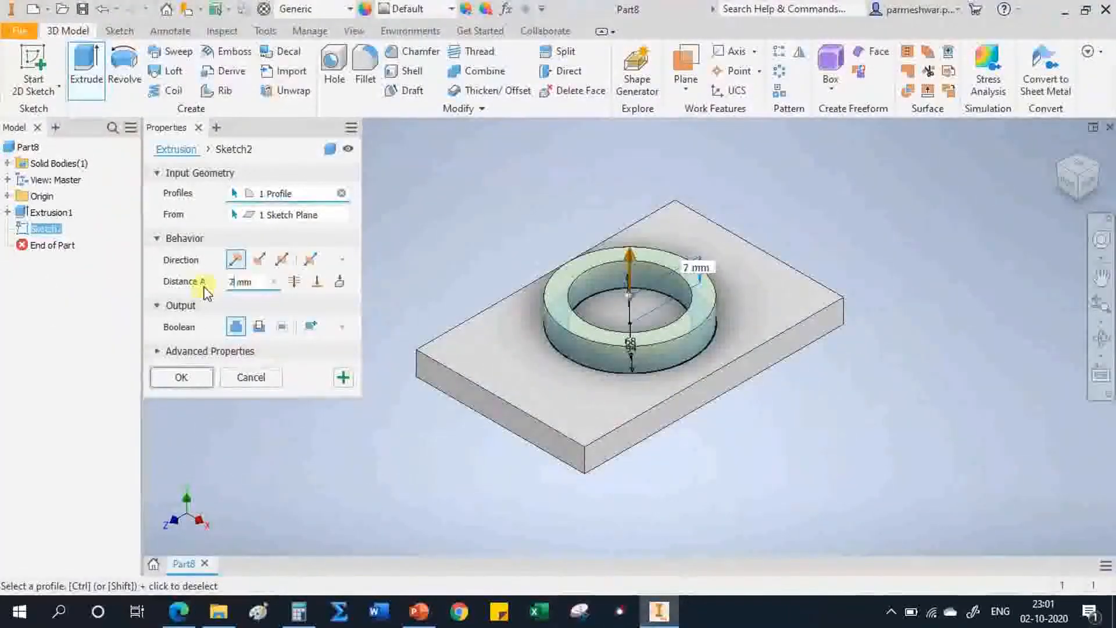
type("0")
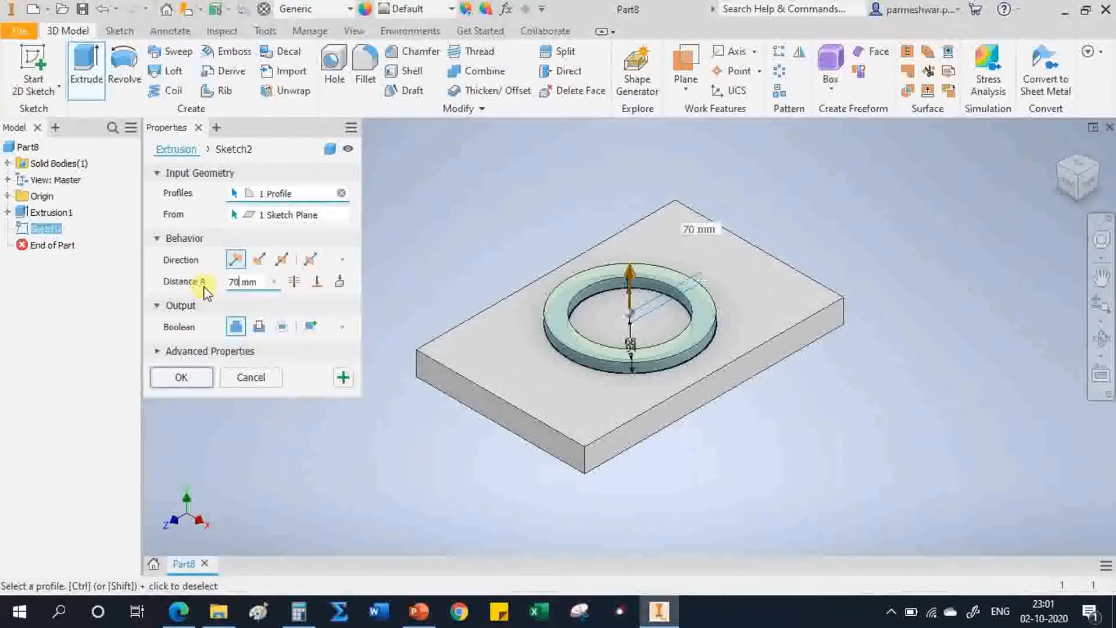
left_click(182, 378)
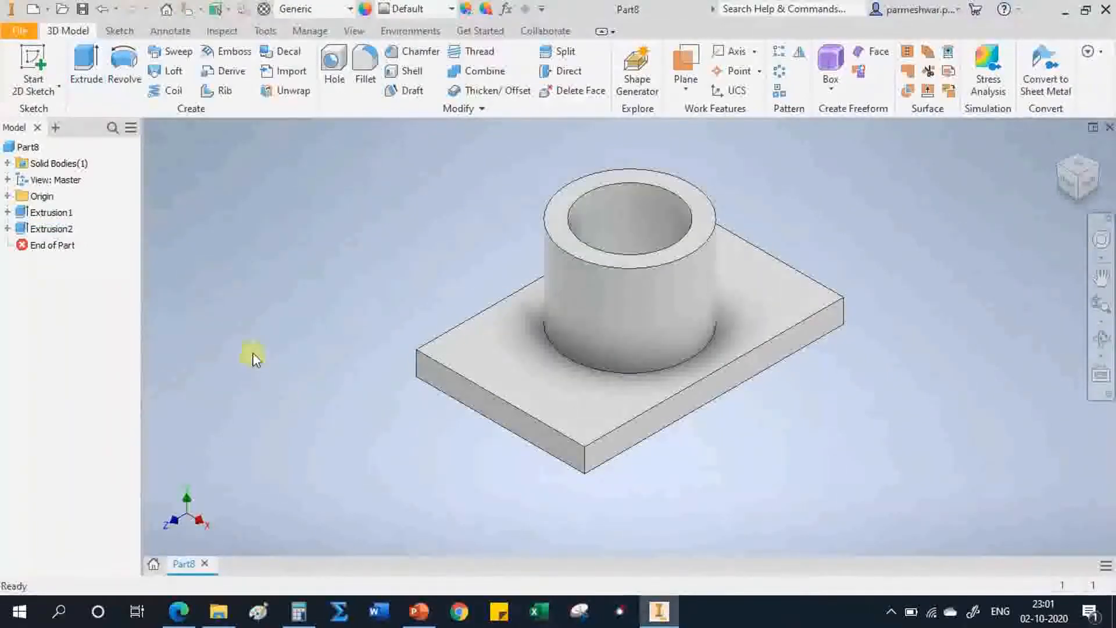
- Consult the flange's front view in the PDF, then create a work plane offset 15 mm above the base plate's upper face
left_click(659, 613)
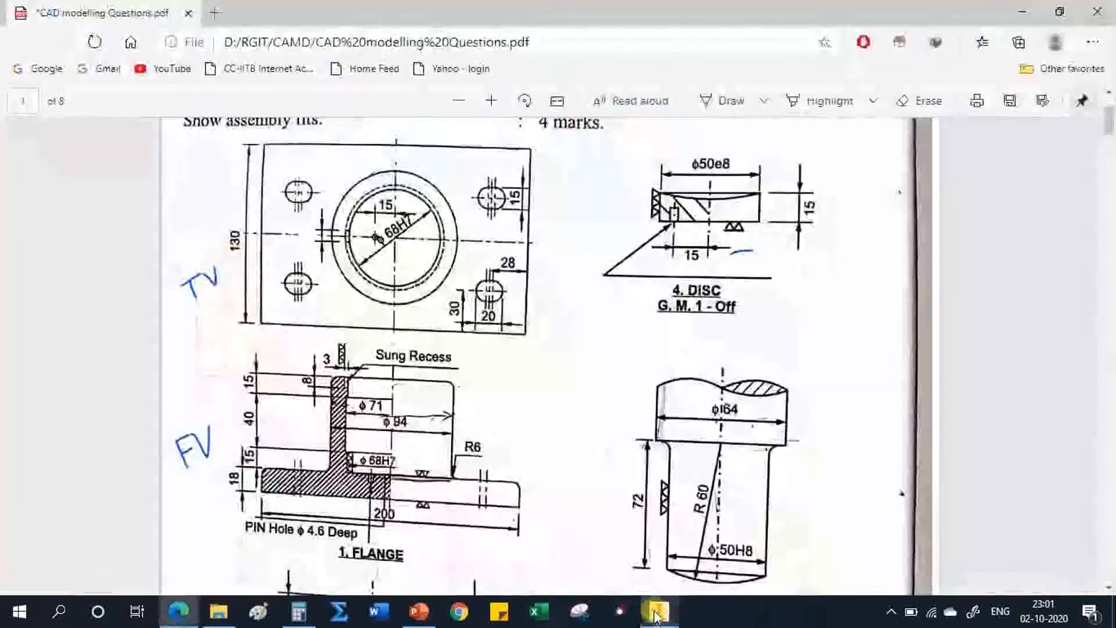
left_click(659, 615)
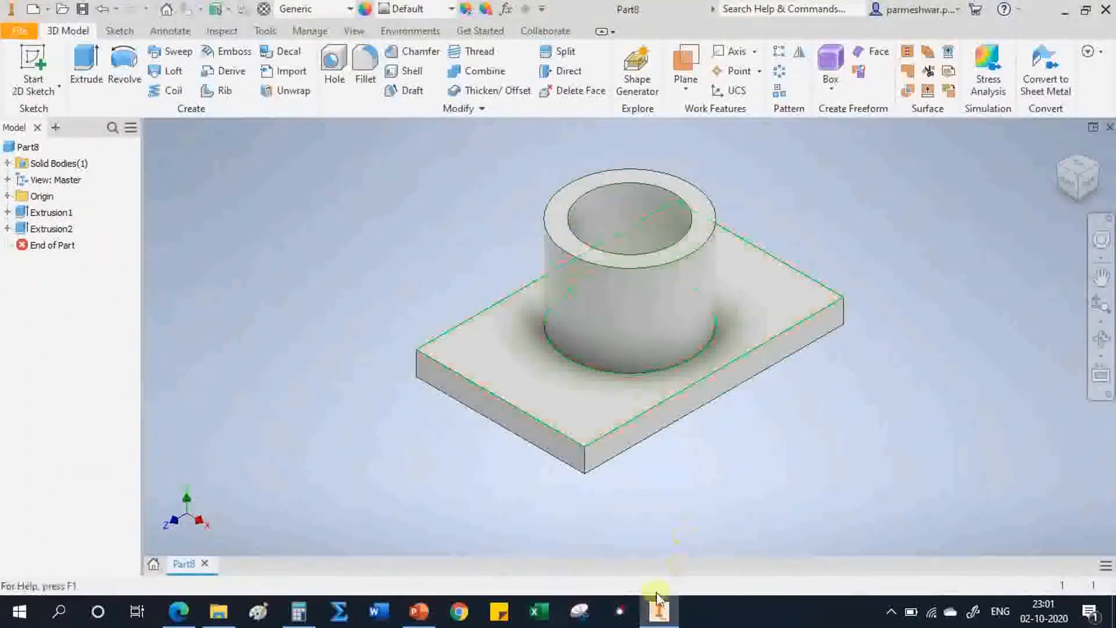
left_click(656, 620)
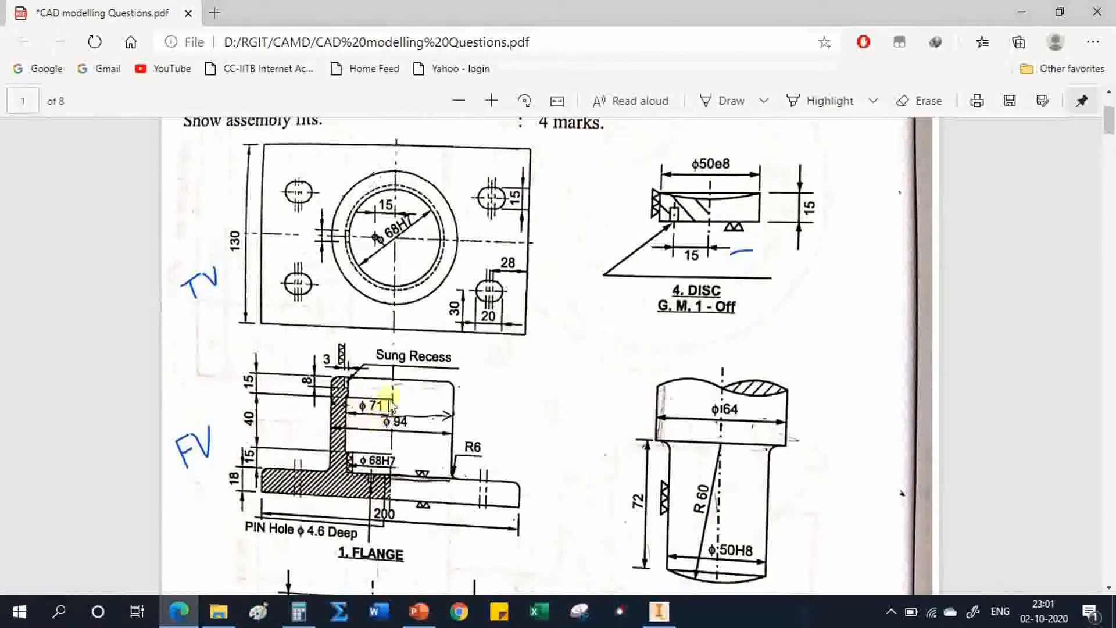
left_click(661, 614)
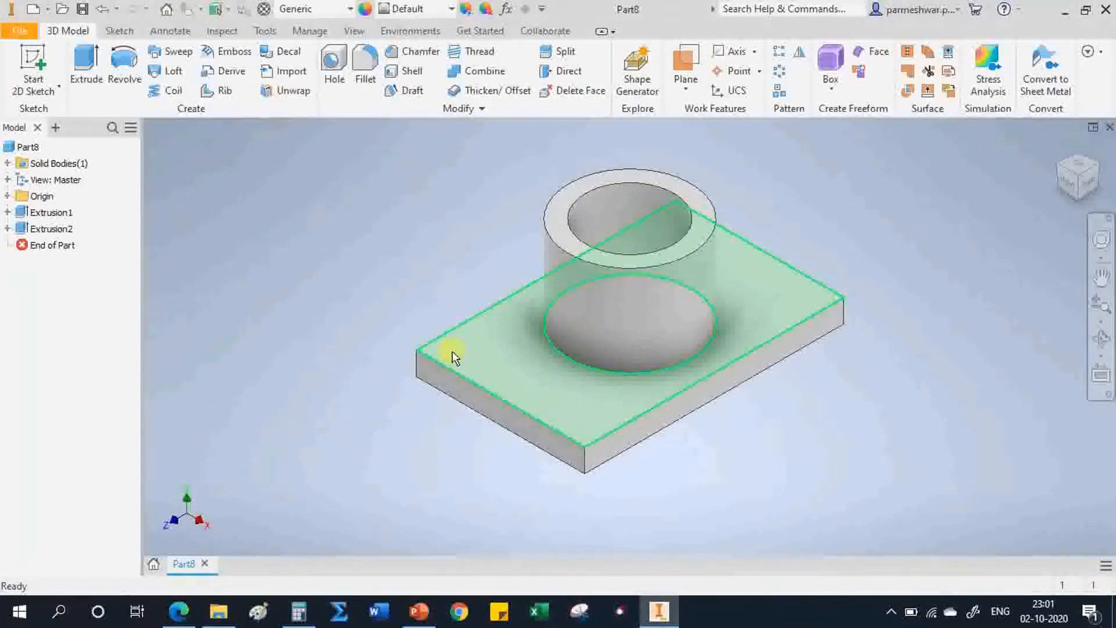
mouse_move(453, 352)
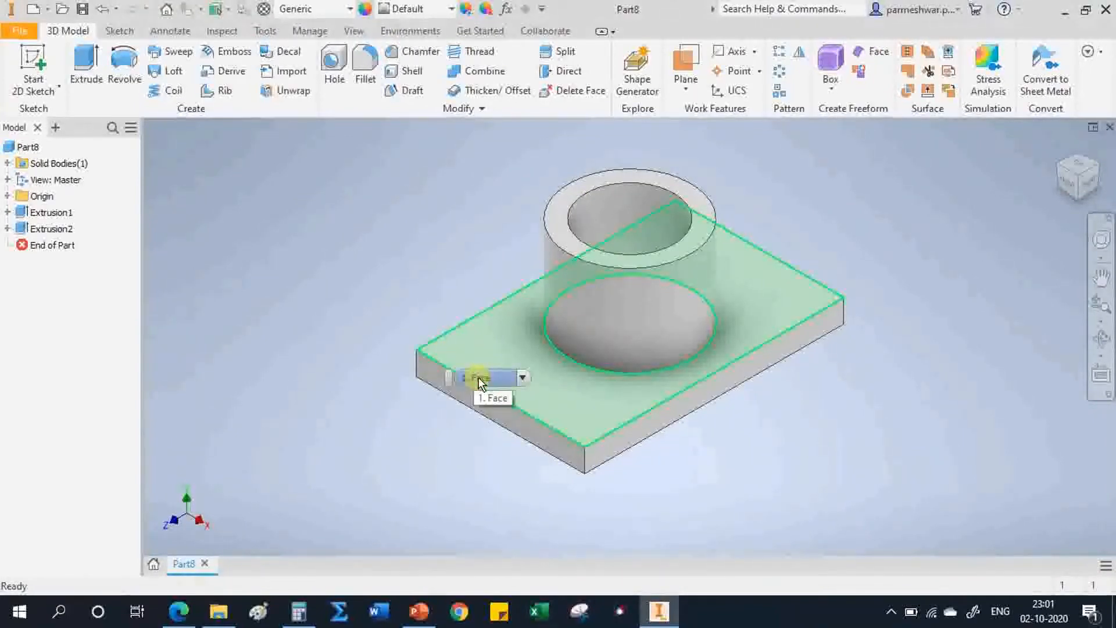
left_click(472, 341)
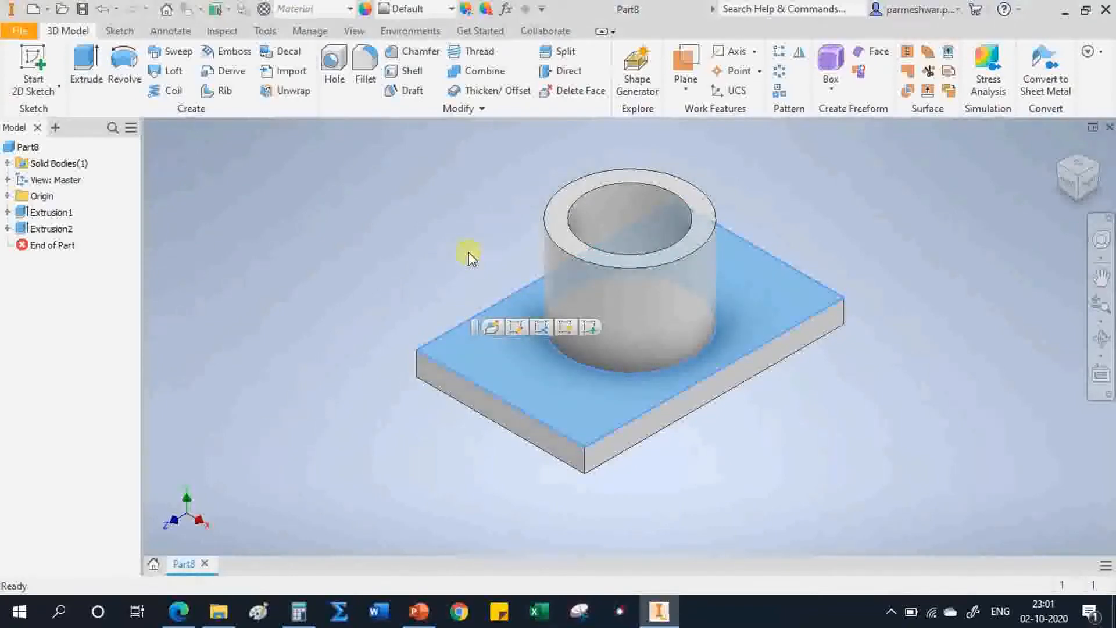
left_click(180, 610)
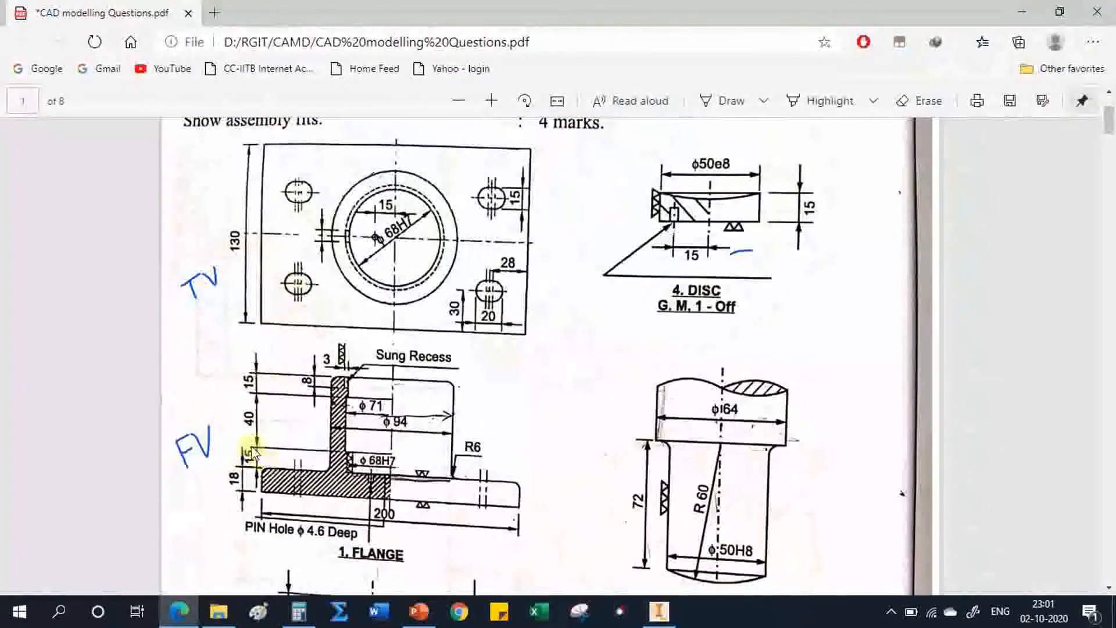
left_click(660, 610)
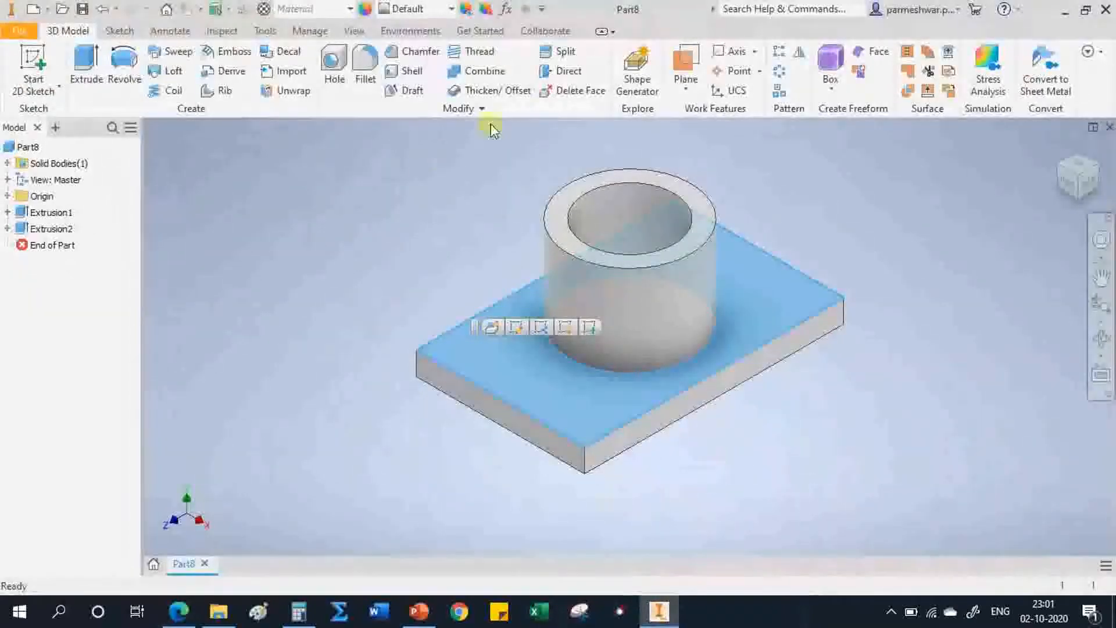
left_click(686, 92)
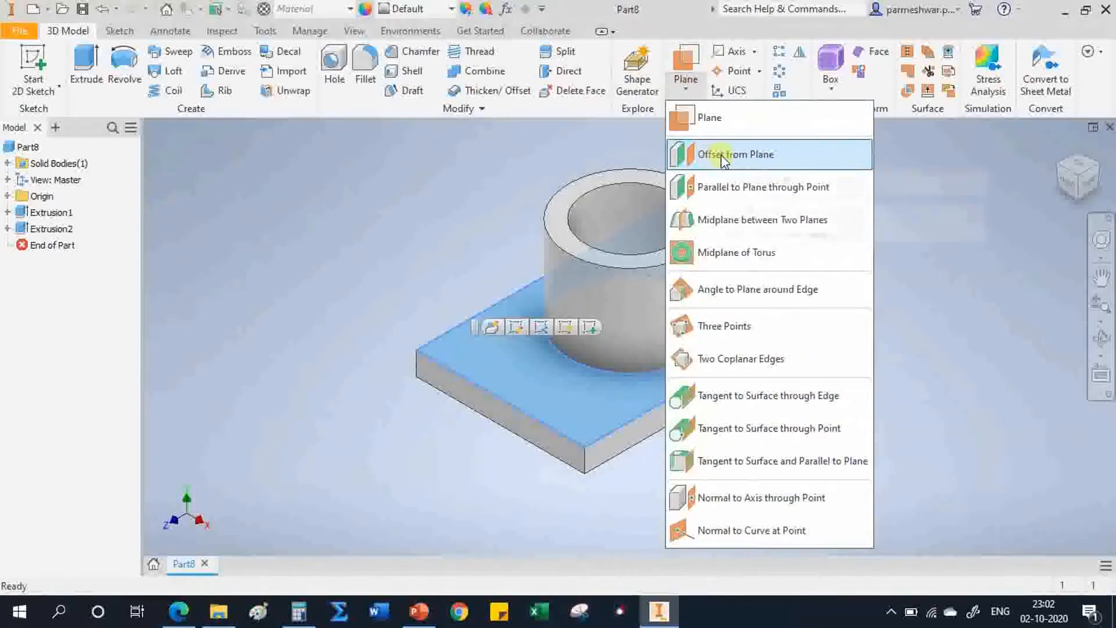
left_click(718, 156)
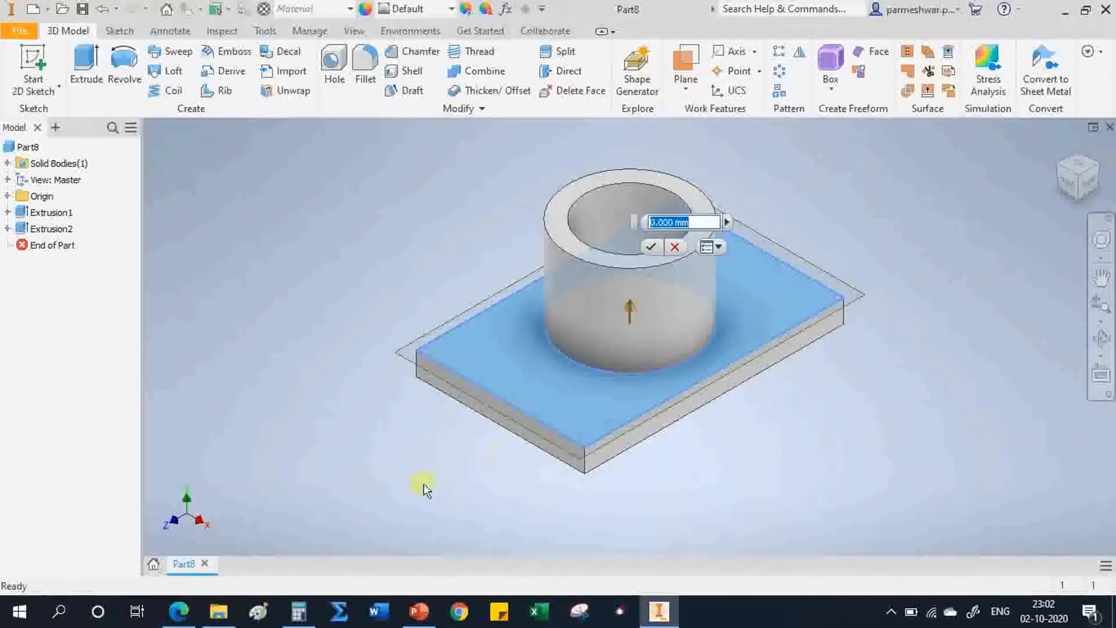
type("15")
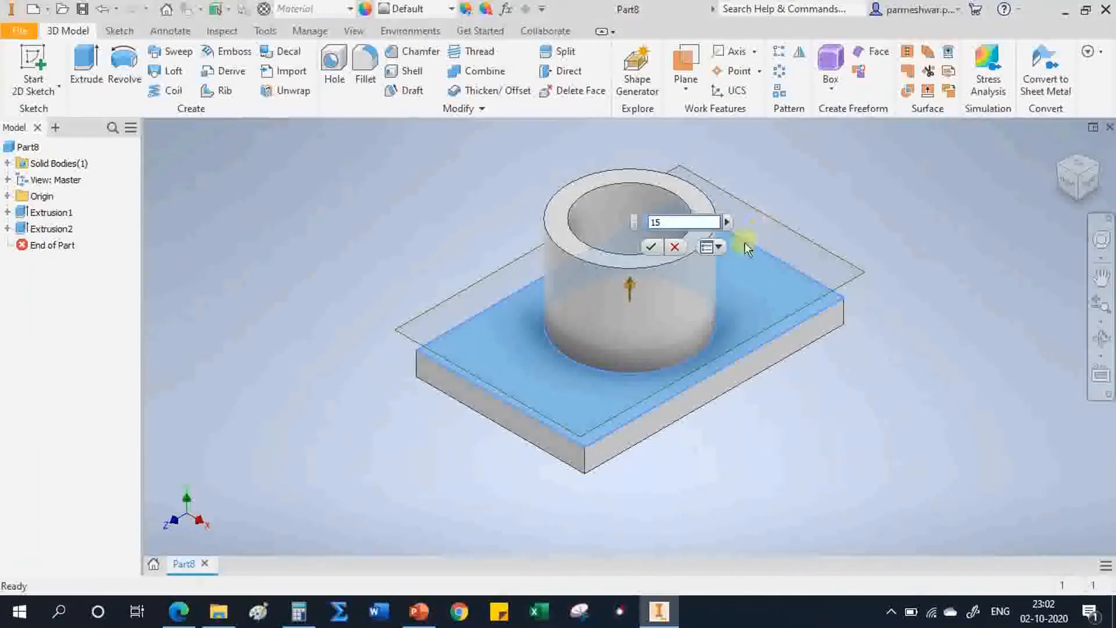
left_click(650, 250)
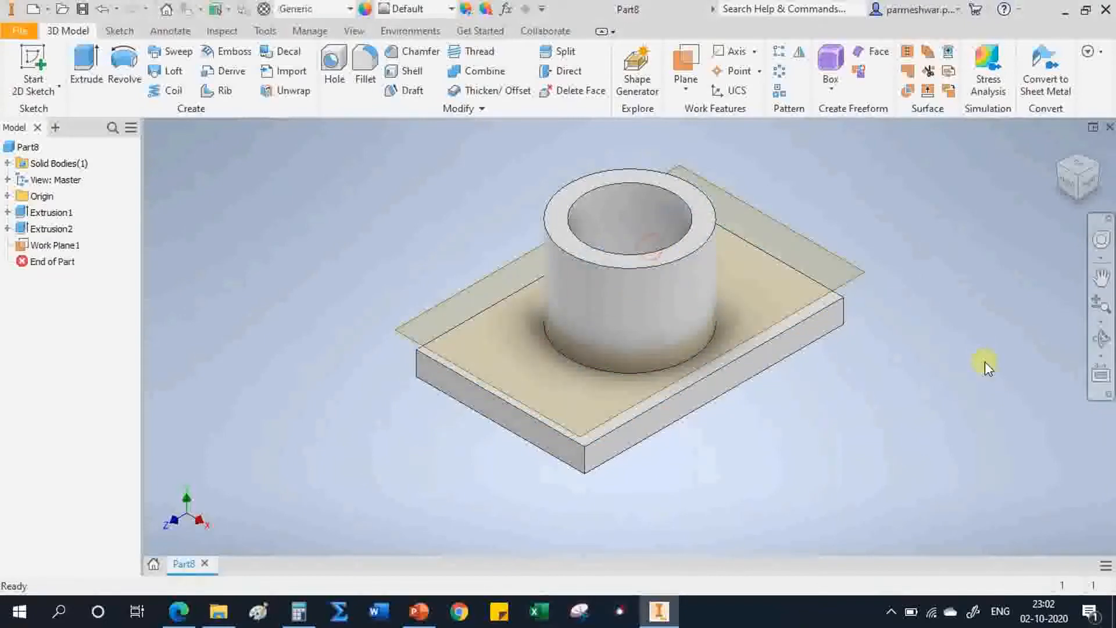
- On the offset work plane, sketch a 71 mm diameter circle centred on the origin as per the drawing, slice the graphics, and finish the sketch
left_click(52, 245)
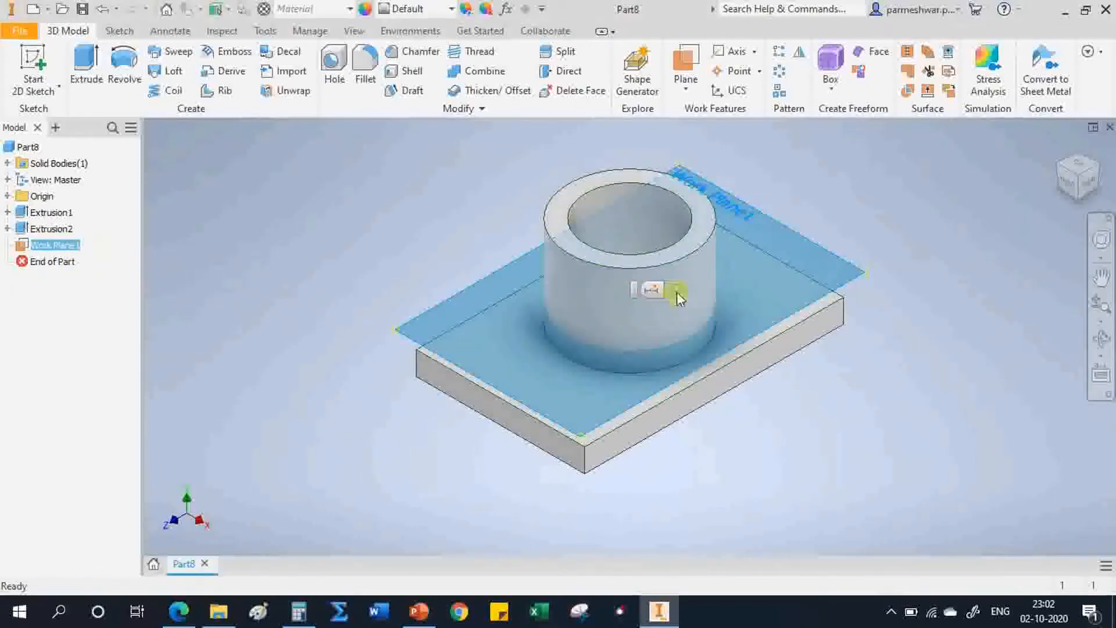
left_click(677, 291)
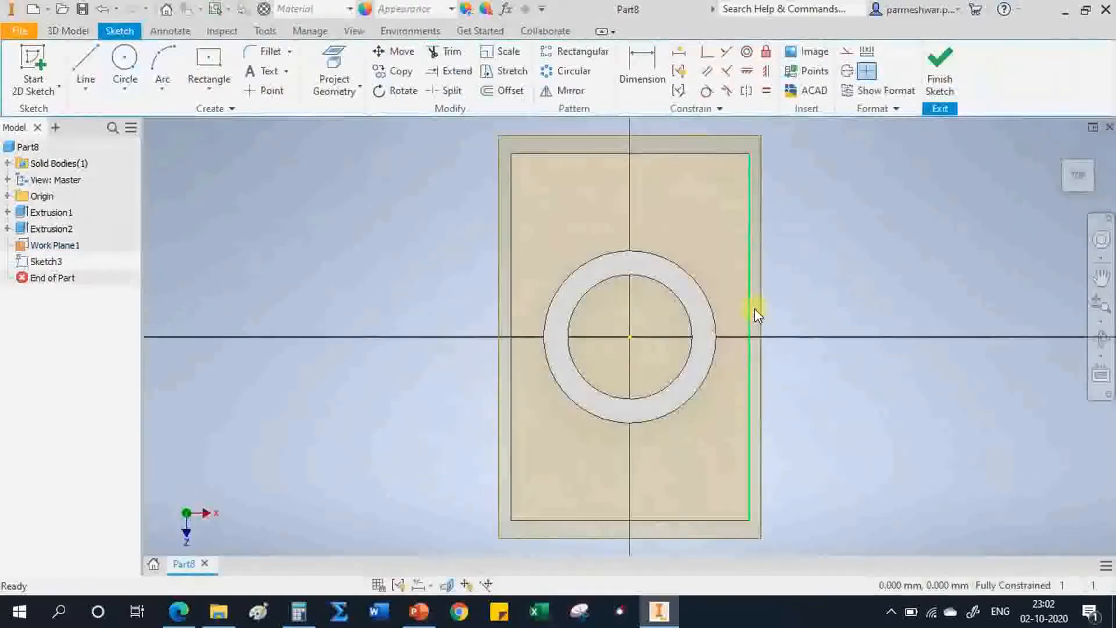
left_click(179, 611)
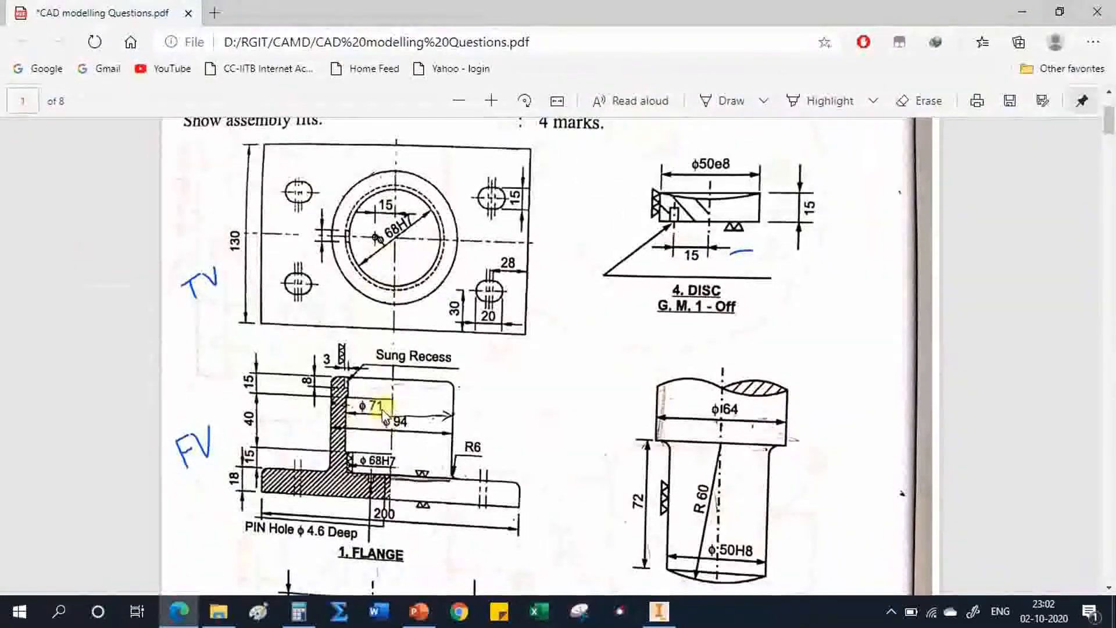
left_click(659, 611)
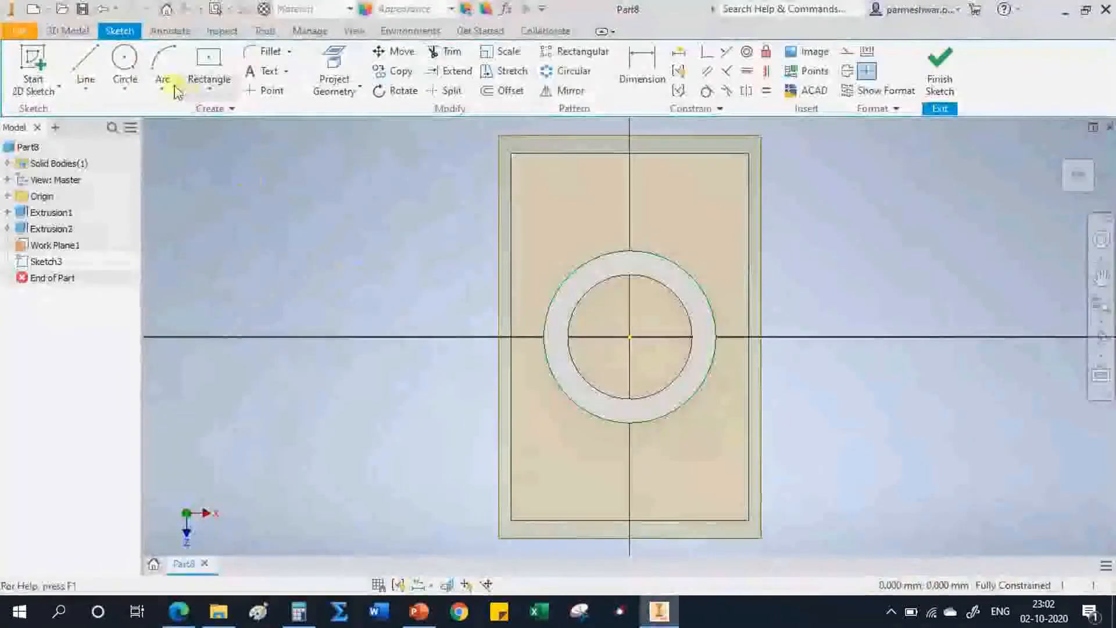
left_click(124, 58)
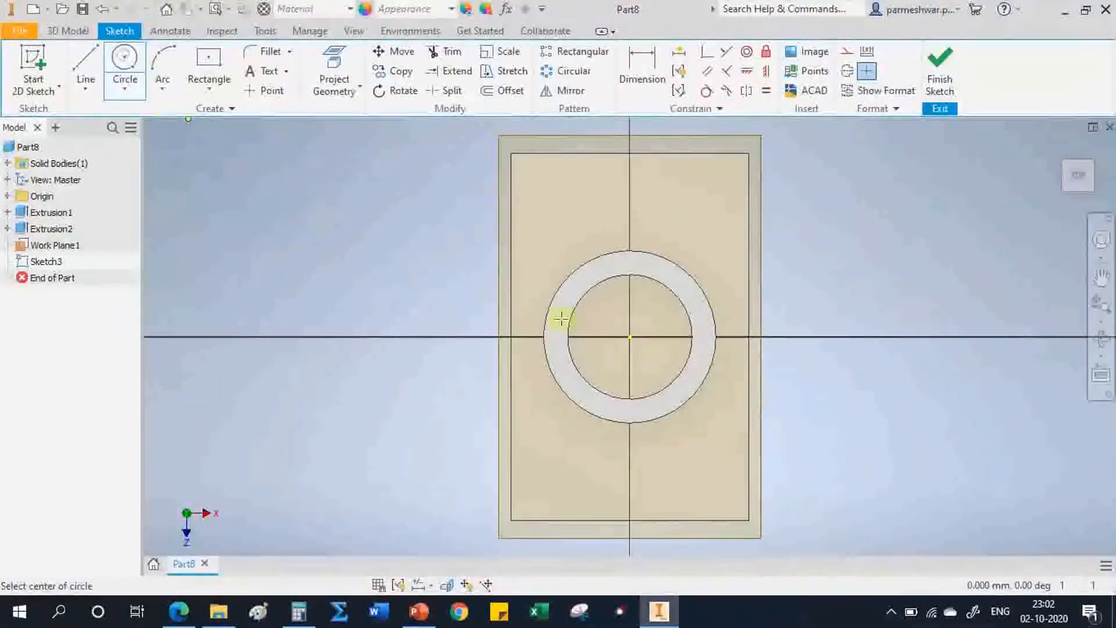
left_click(630, 336)
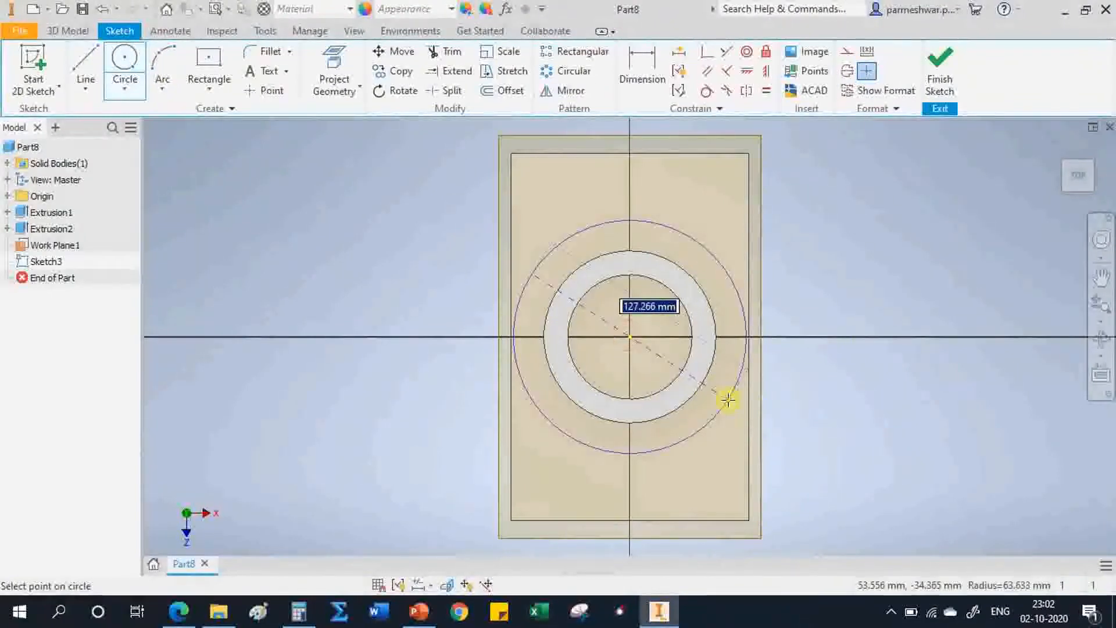
type("71")
key("Return")
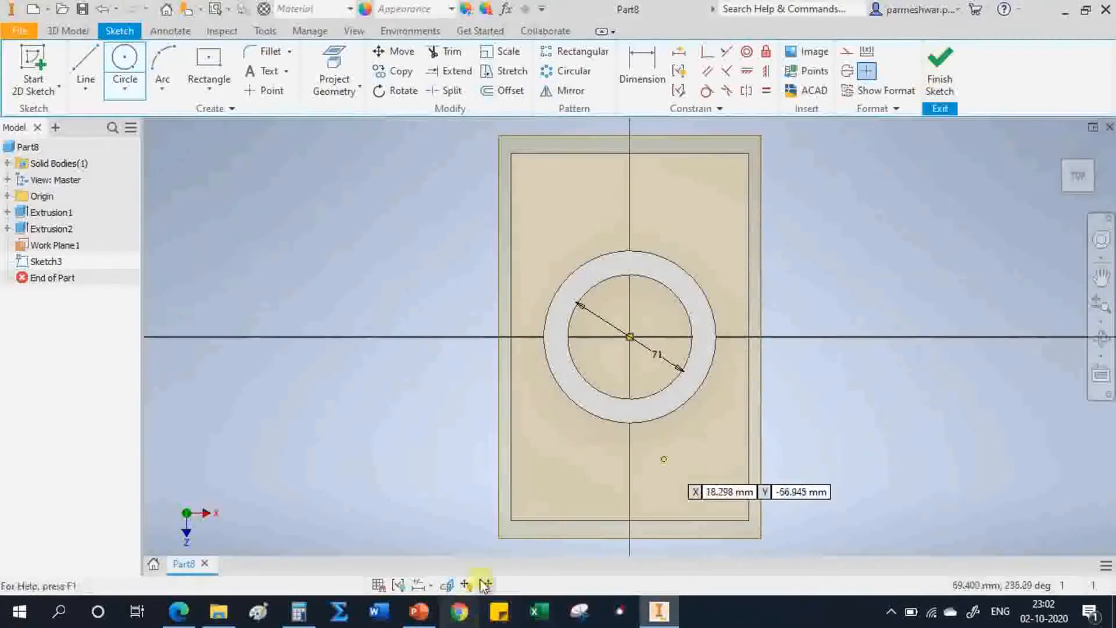
left_click(448, 585)
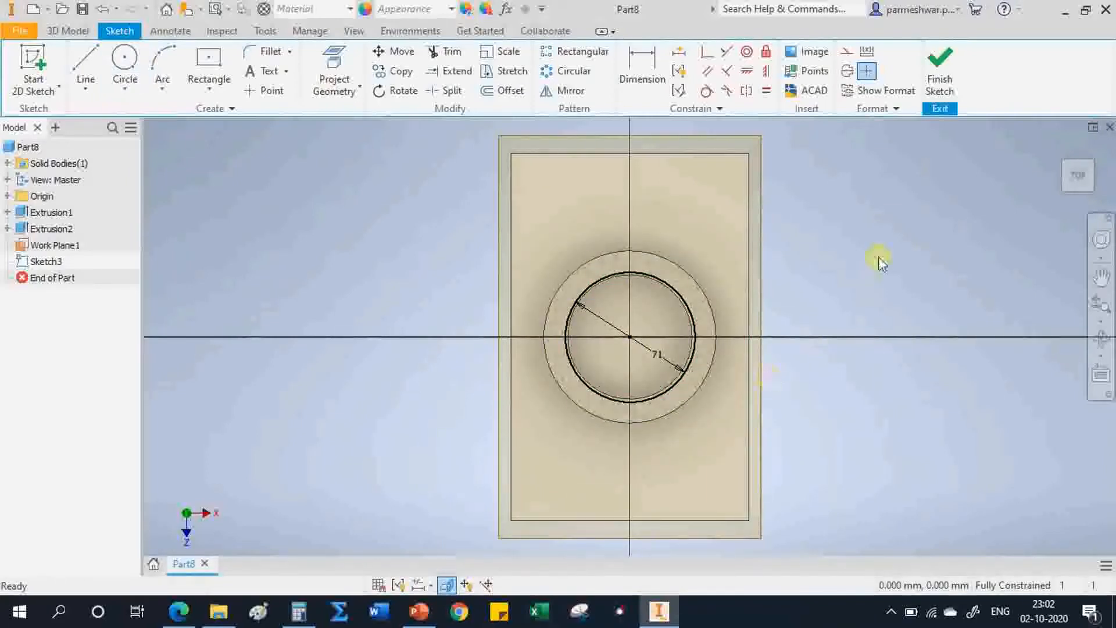
left_click(946, 75)
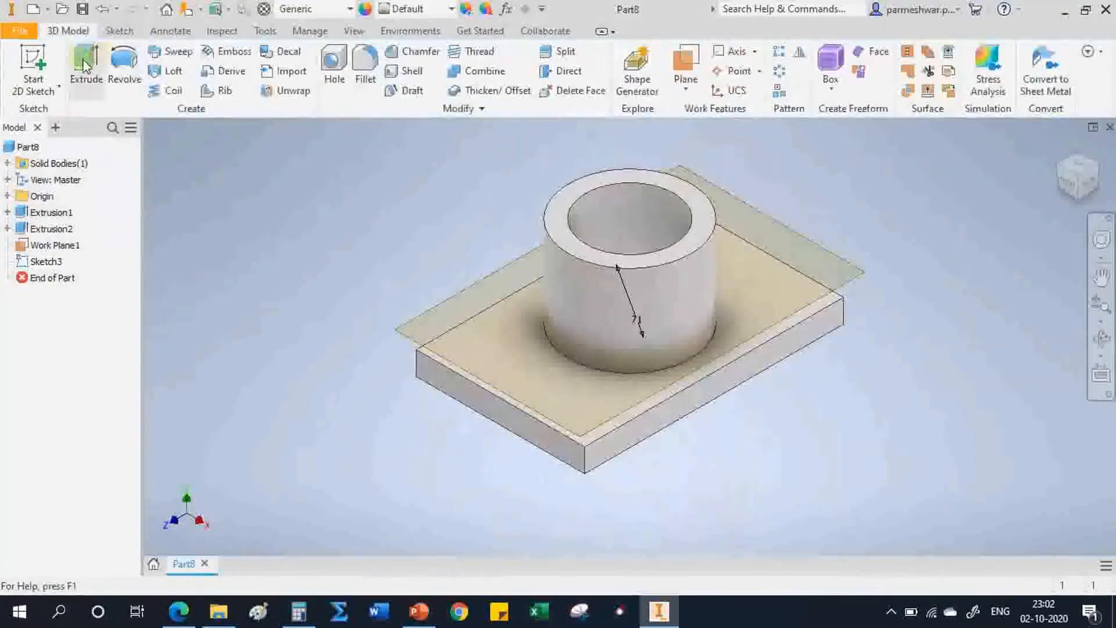
- Cut the 71 mm circle 40 mm upward from the offset work plane to form the recess inside the boss
left_click(86, 64)
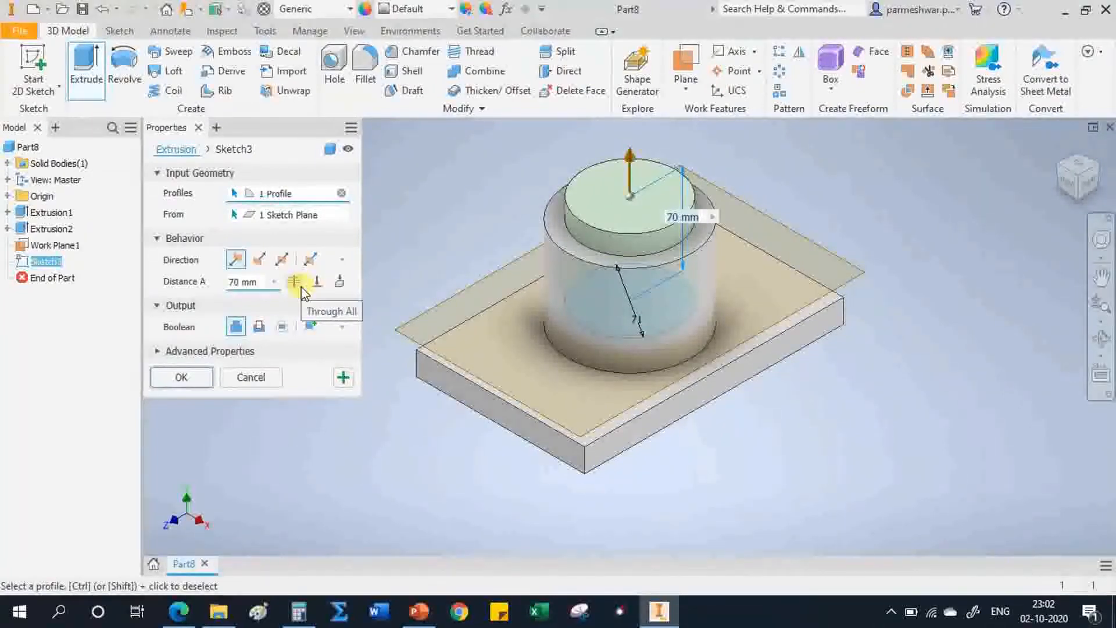
left_click(258, 326)
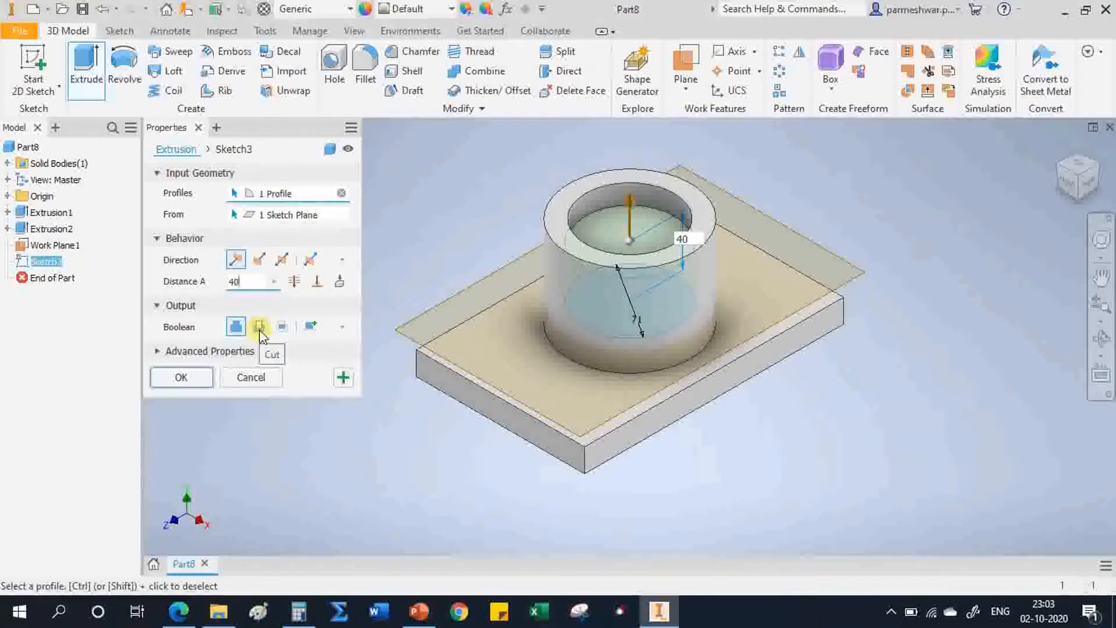
left_click(258, 326)
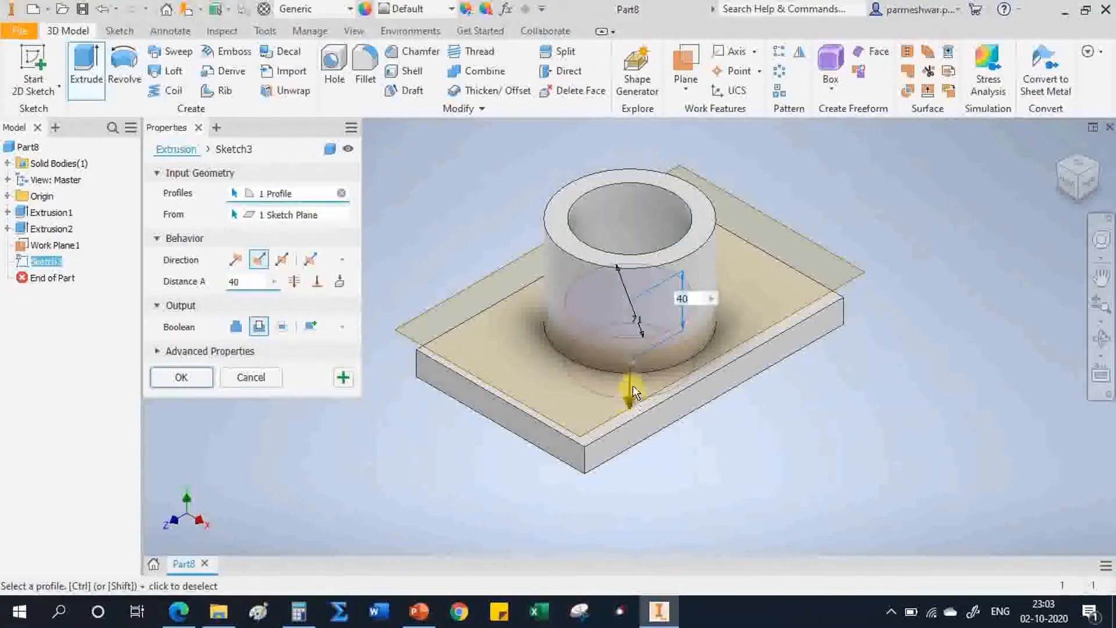
left_click(236, 261)
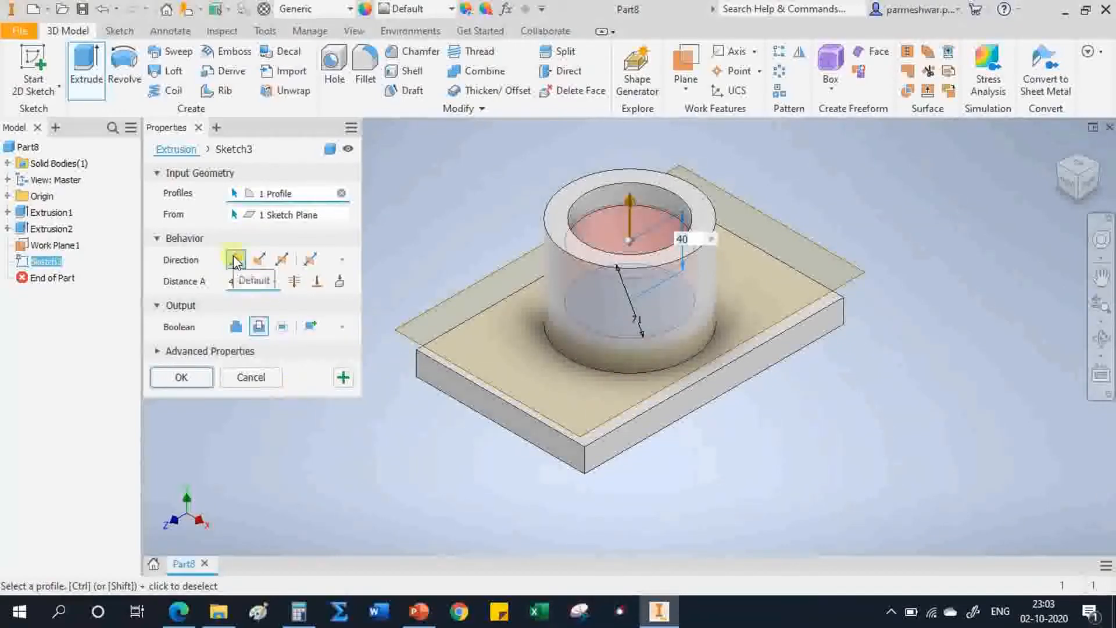
left_click(182, 377)
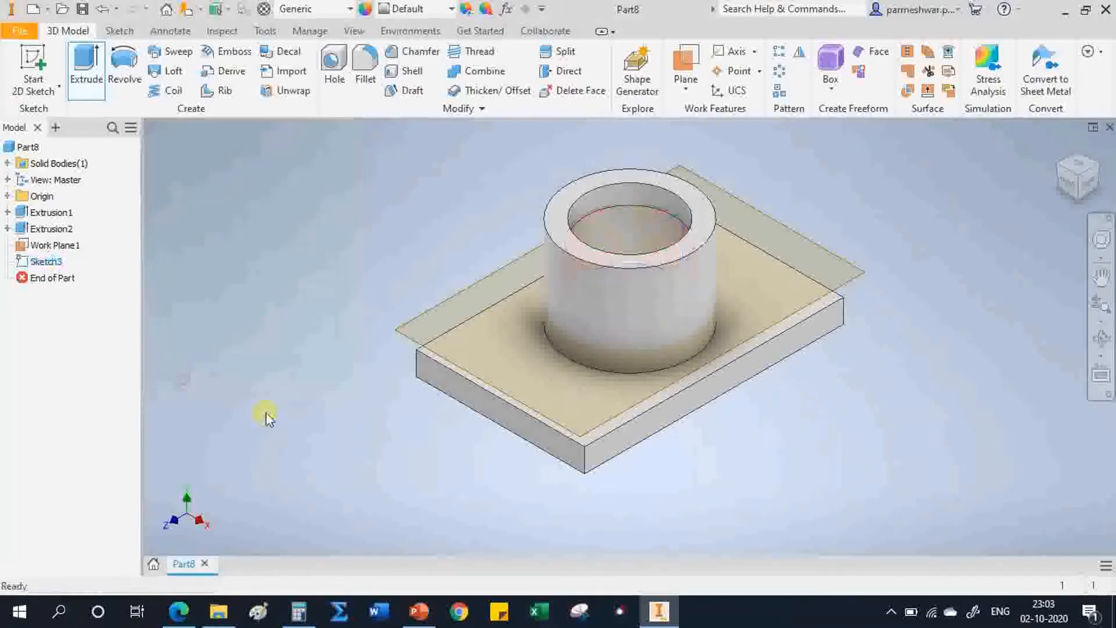
- Examine the recess cut inside the boss bore from several angles, and return to the home view
left_click(1101, 339)
left_click_drag(603, 260, 556, 328)
scroll(517, 305, "down", 2)
scroll(523, 314, "up", 6)
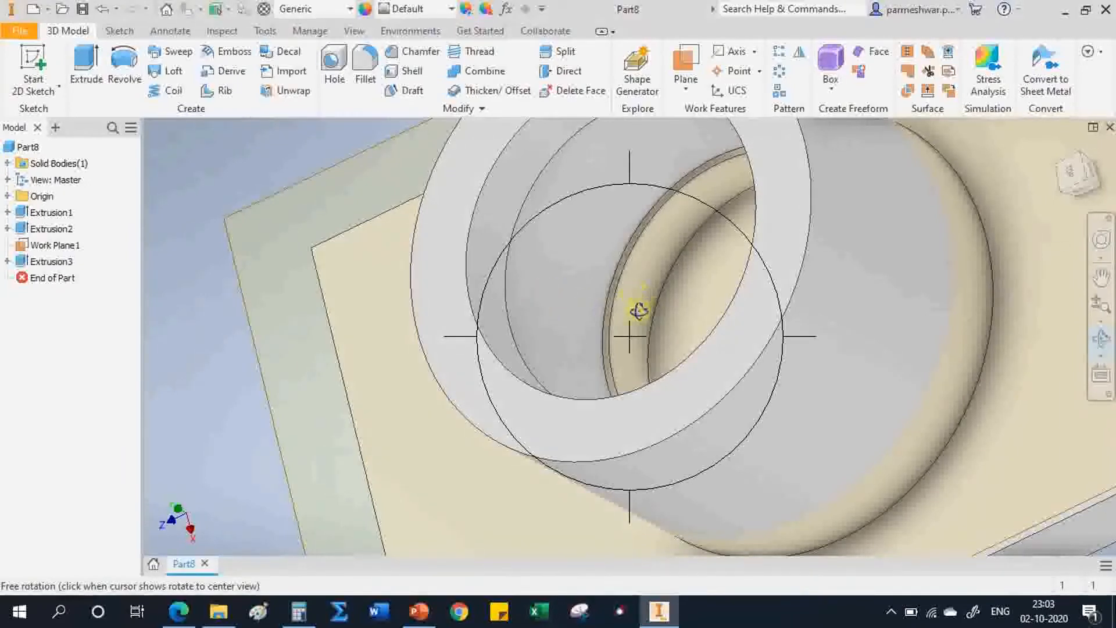
right_click(534, 301)
left_click(602, 302)
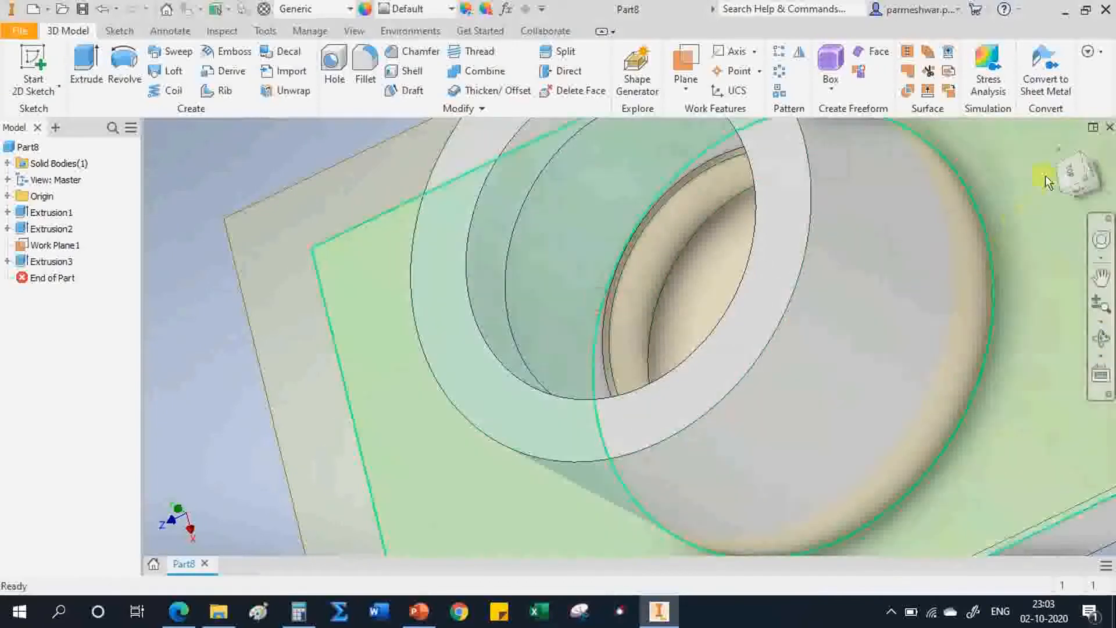
left_click(1051, 158)
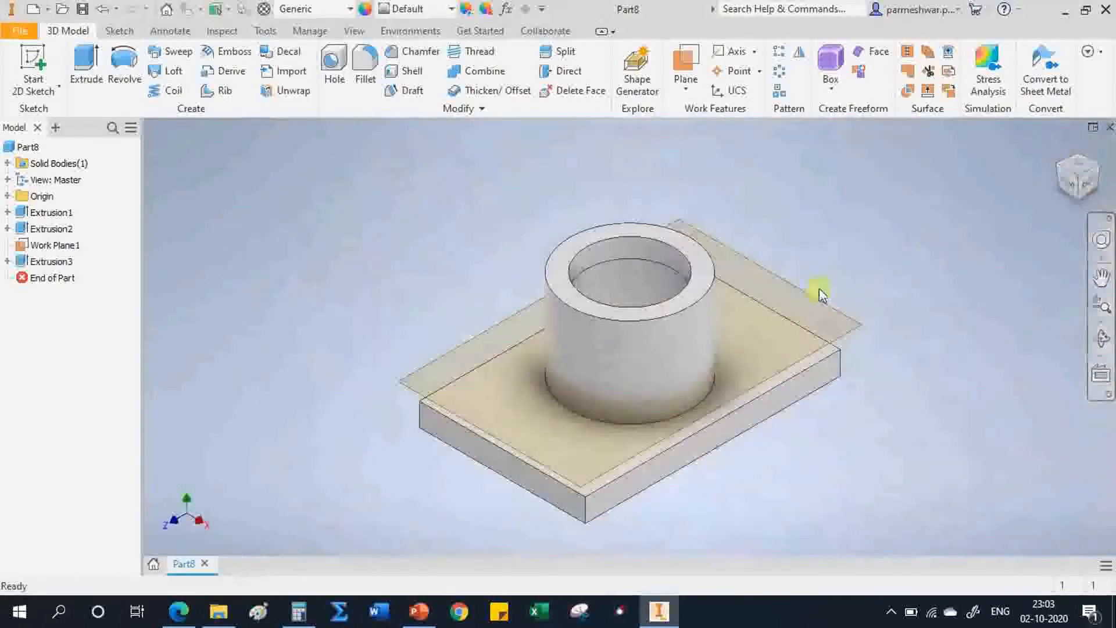
- Hide the offset work plane in the part
left_click(60, 246)
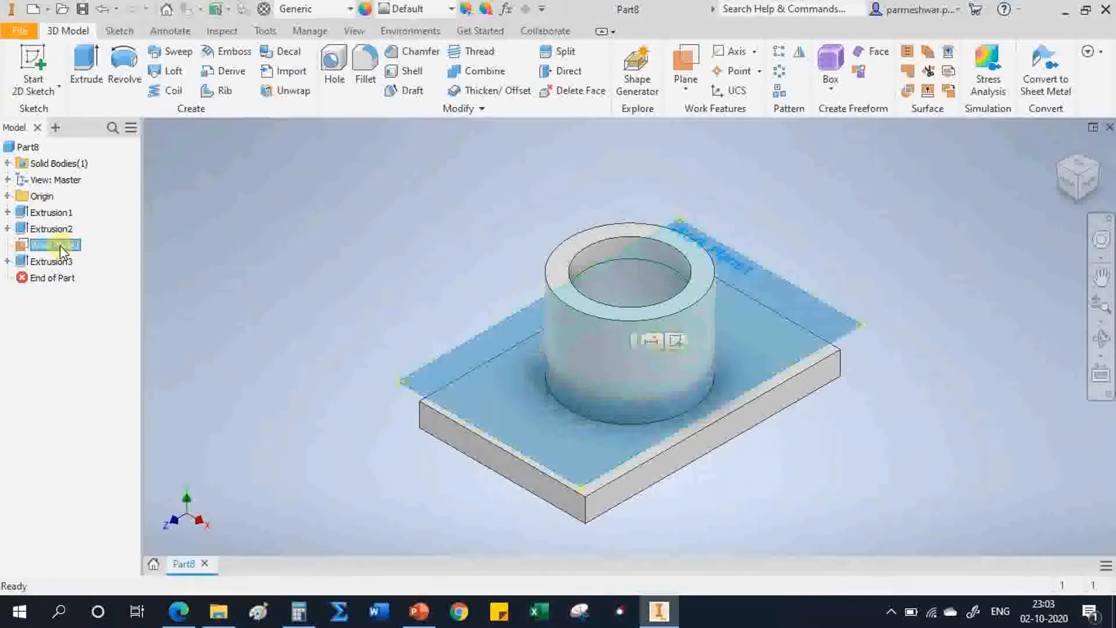
right_click(60, 245)
left_click(105, 374)
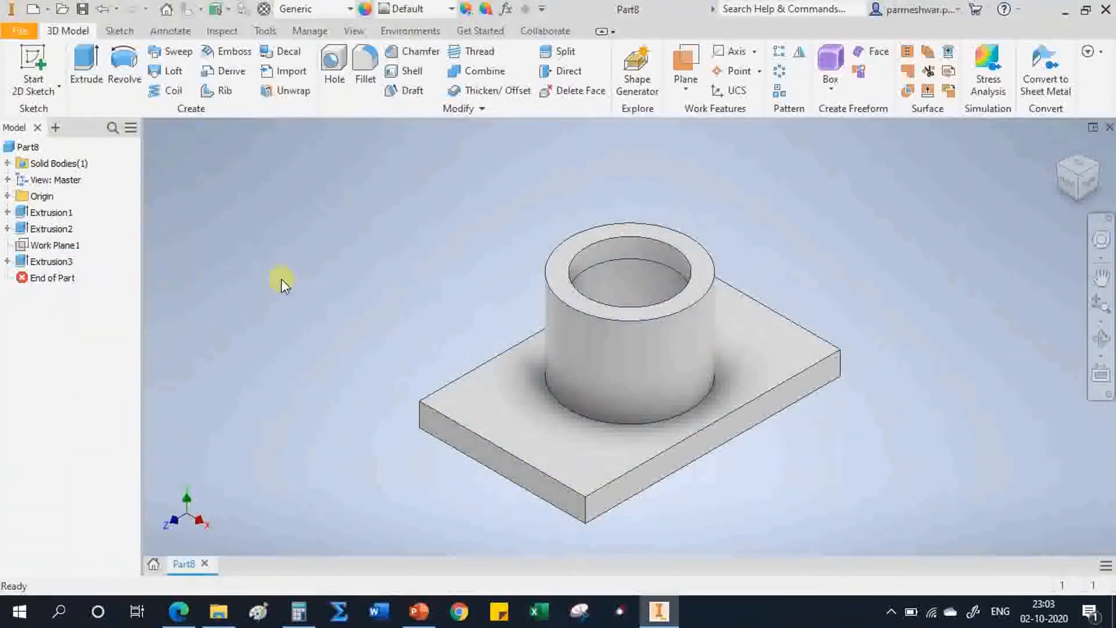
- Start a sketch on the base plate's upper face and consult the flange's top view in the PDF for the slot position
left_click(544, 439)
left_click(178, 611)
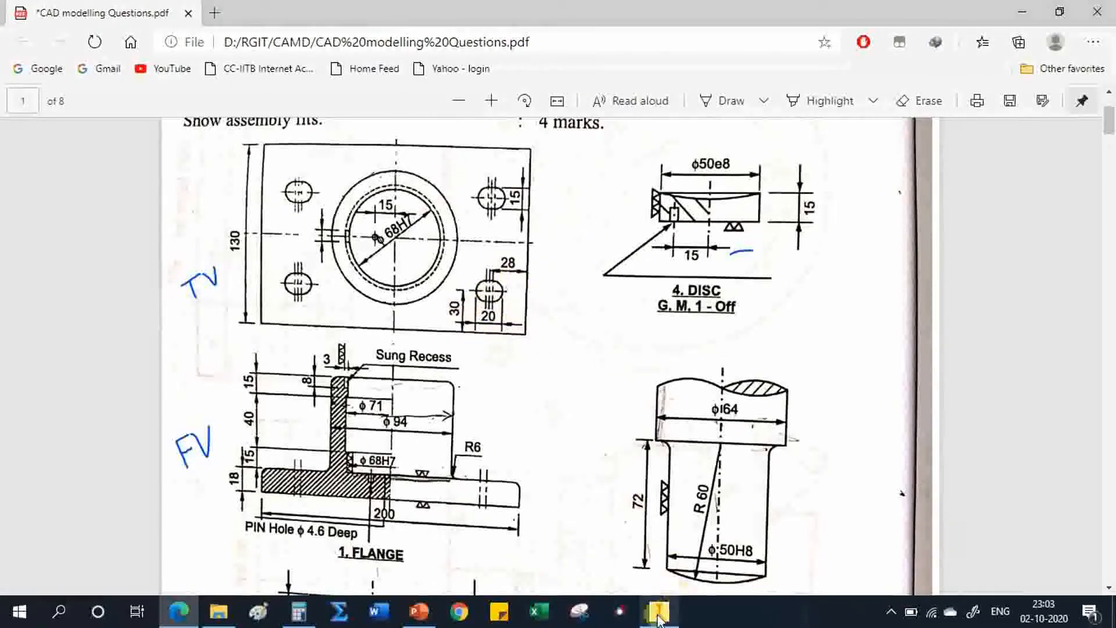
mouse_move(659, 619)
left_click(648, 547)
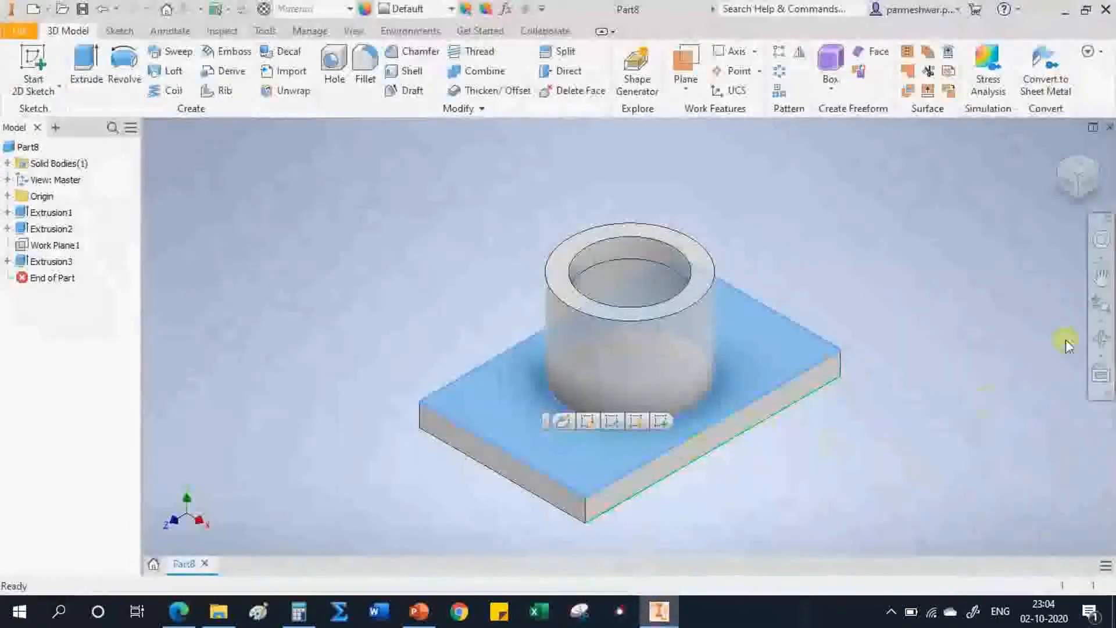
left_click(591, 448)
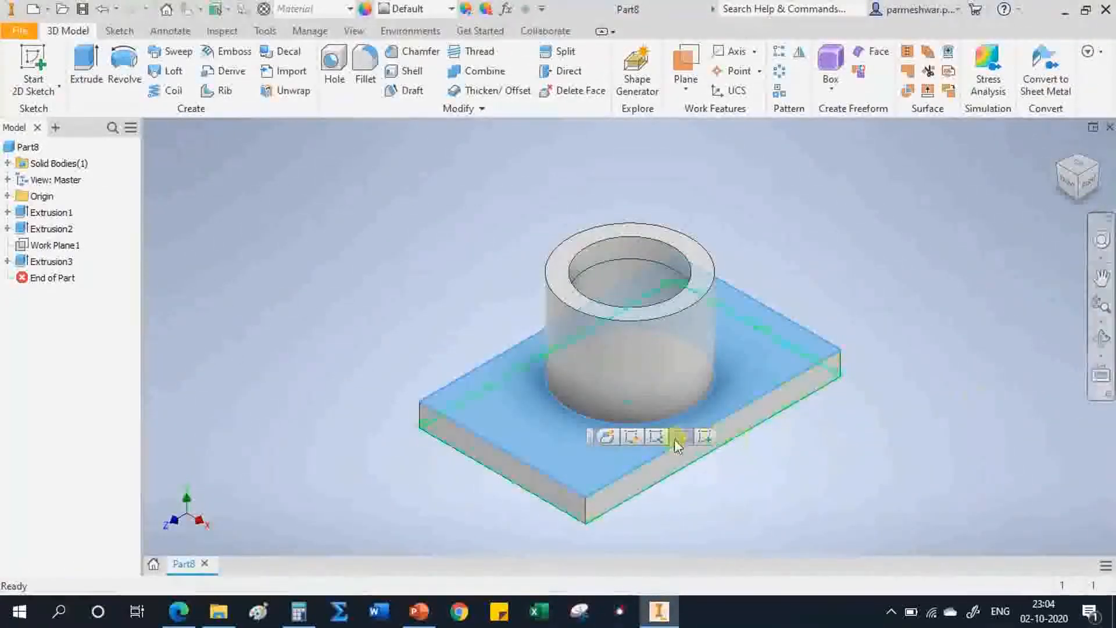
left_click(703, 435)
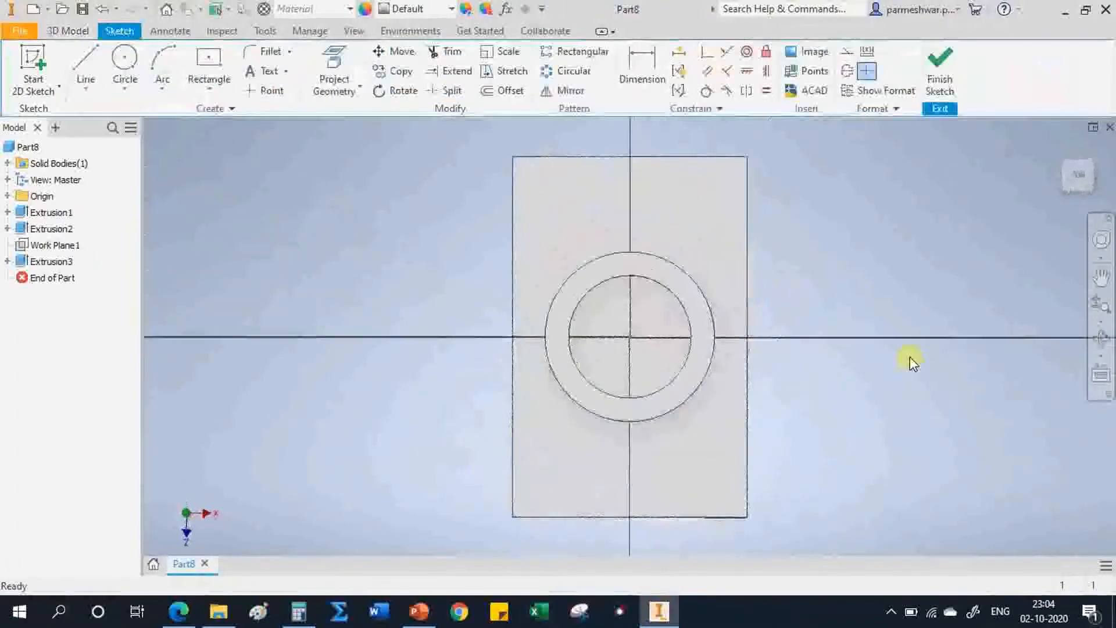
left_click(179, 611)
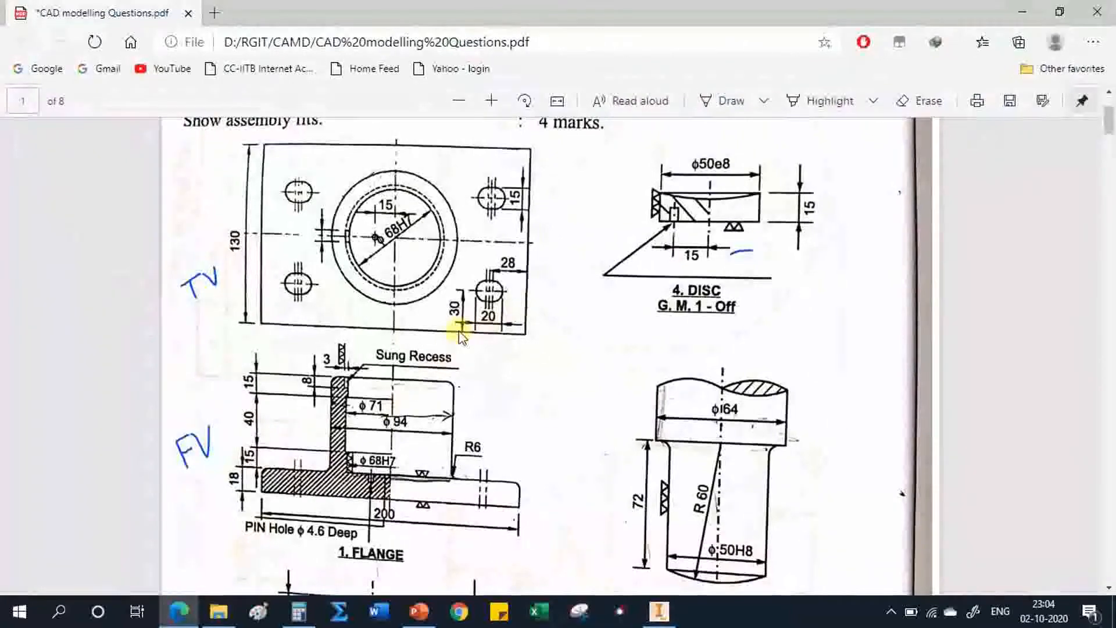
left_click(659, 611)
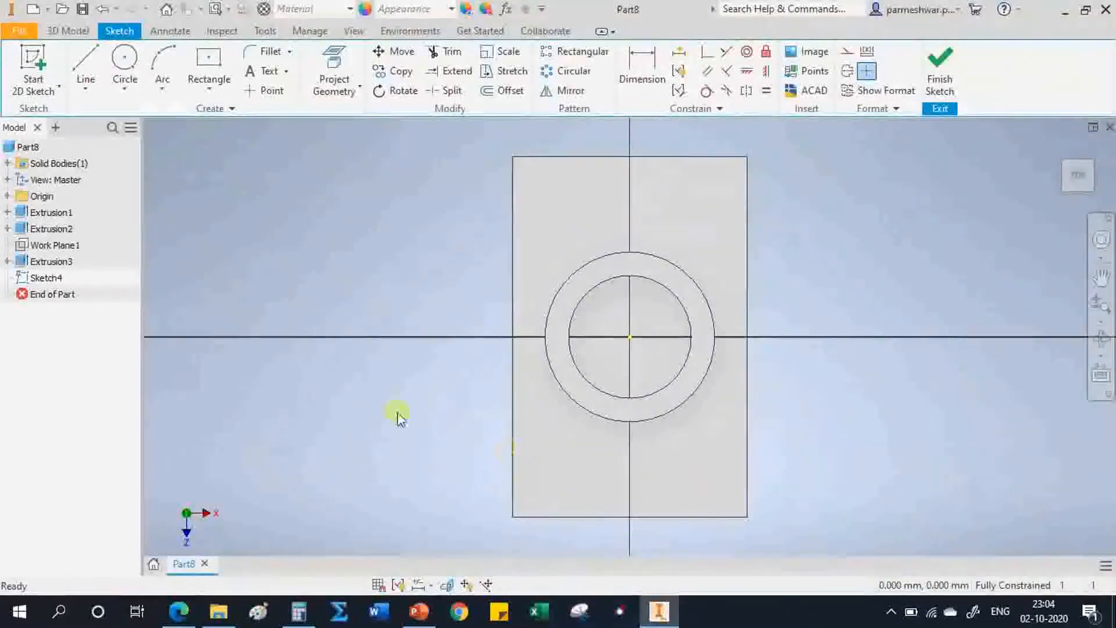
- Project the base plate's left long edge into the sketch
left_click(88, 74)
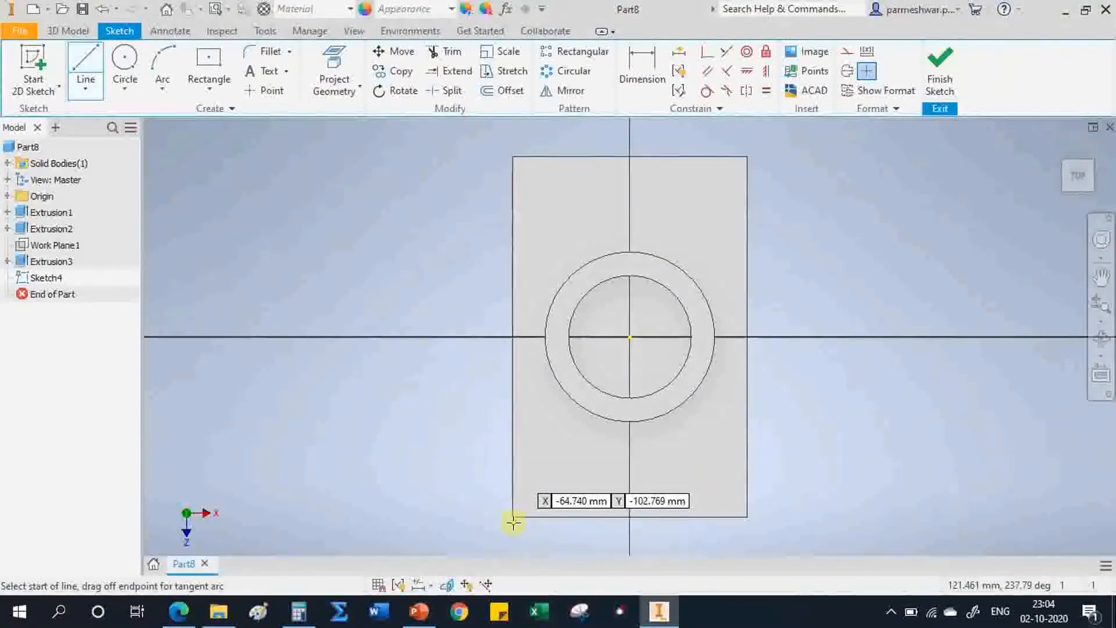
left_click(333, 67)
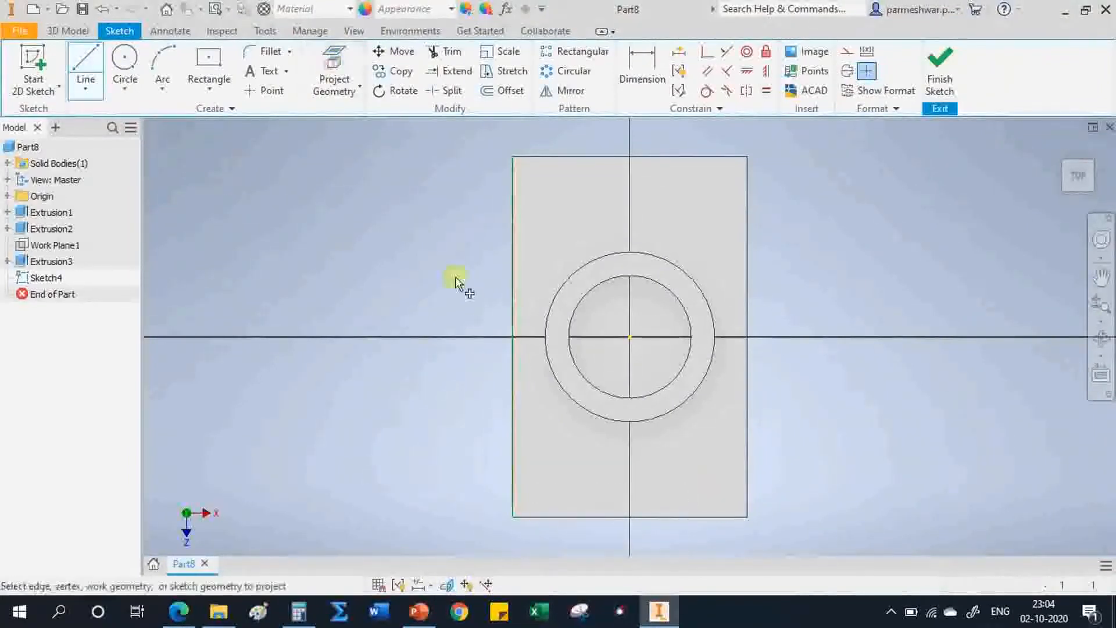
left_click(511, 429)
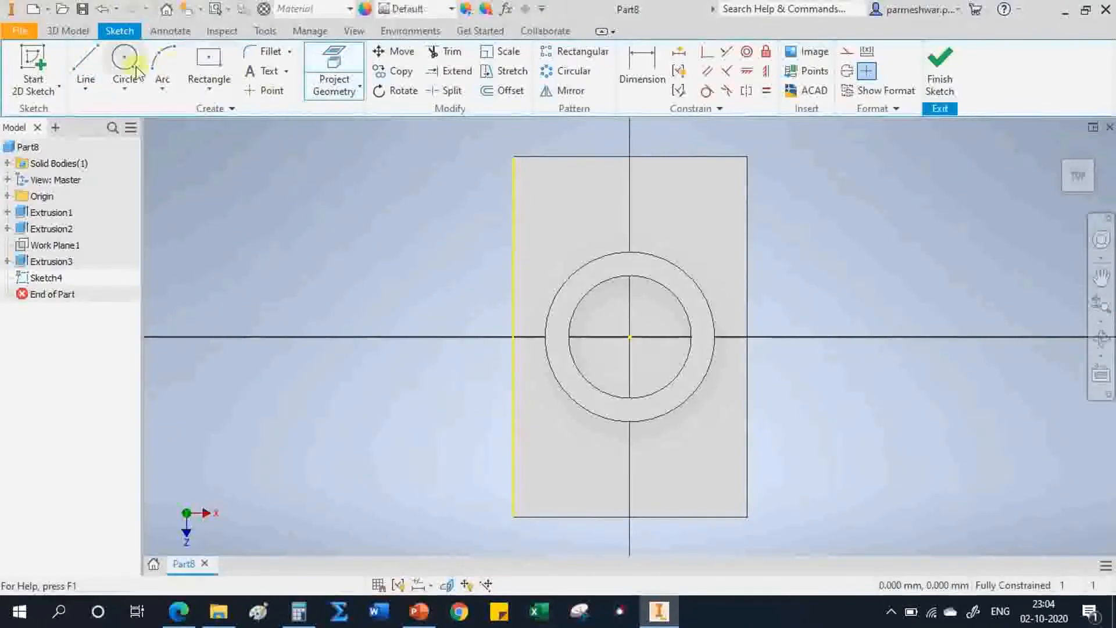
- Draw a 30 mm line along the projected edge from the plate's lower-left corner, continuing with a perpendicular 28 mm line inward
left_click(87, 64)
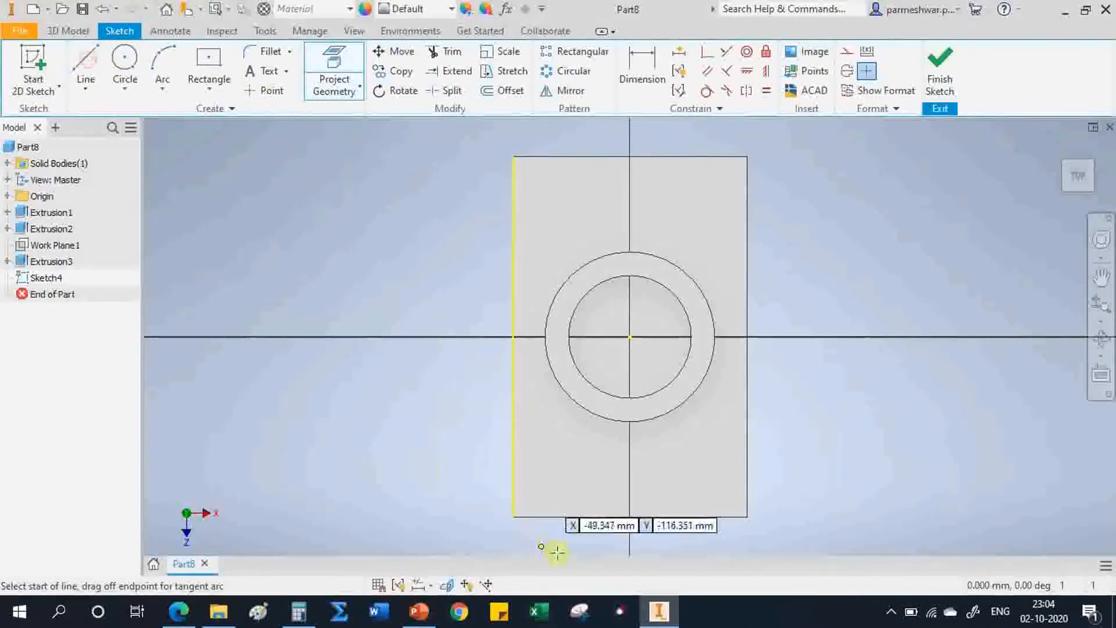
left_click(511, 516)
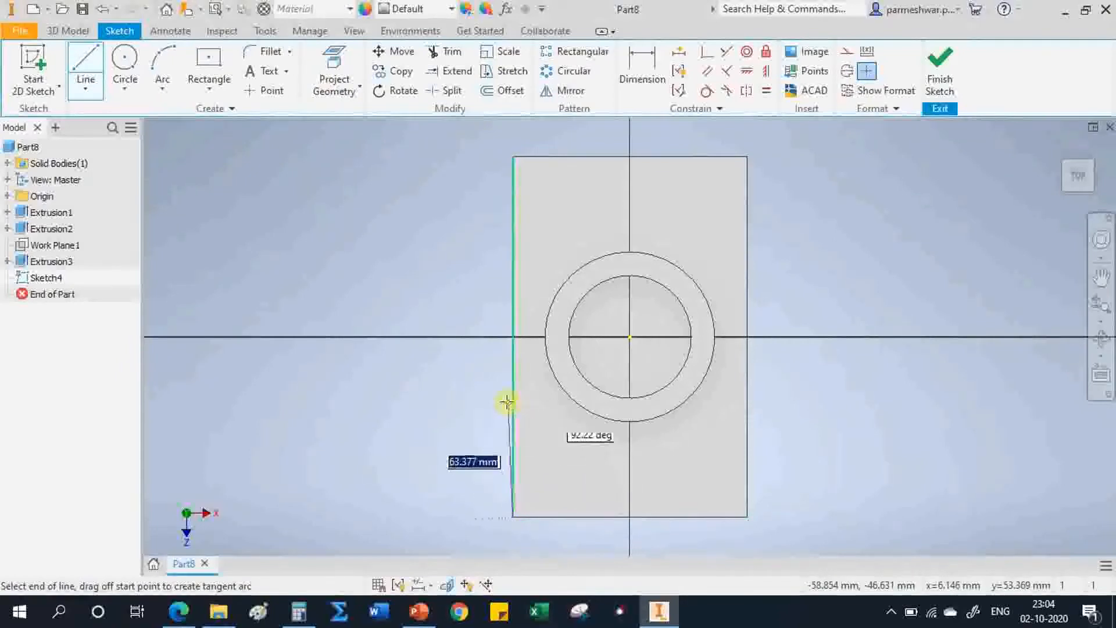
type("30")
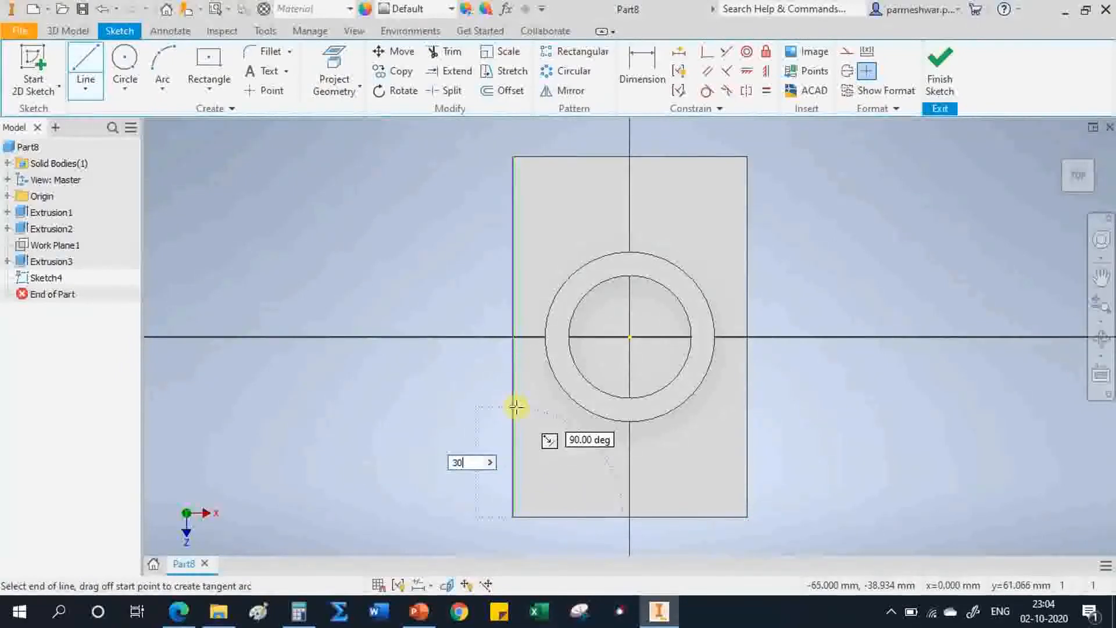
key("Return")
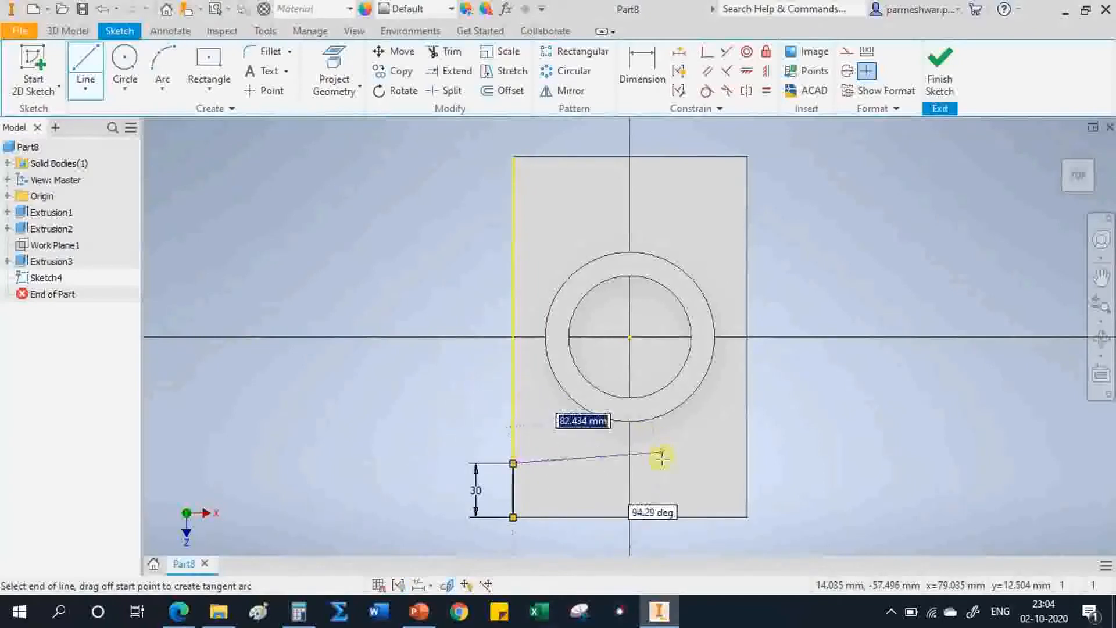
type("2")
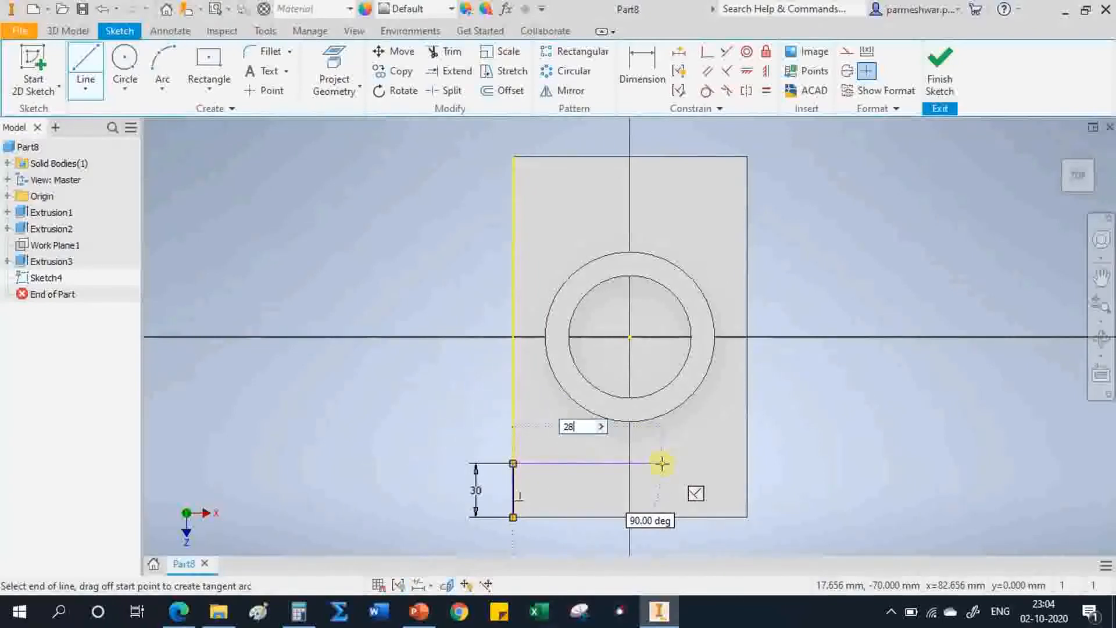
type("8")
key("Tab")
right_click(679, 464)
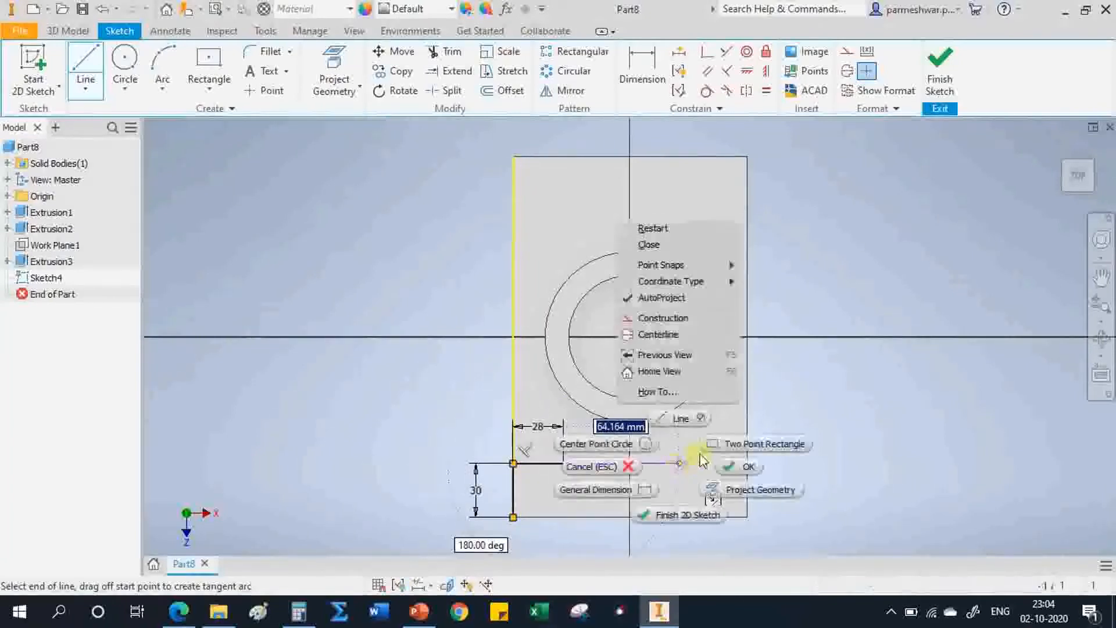
left_click(734, 468)
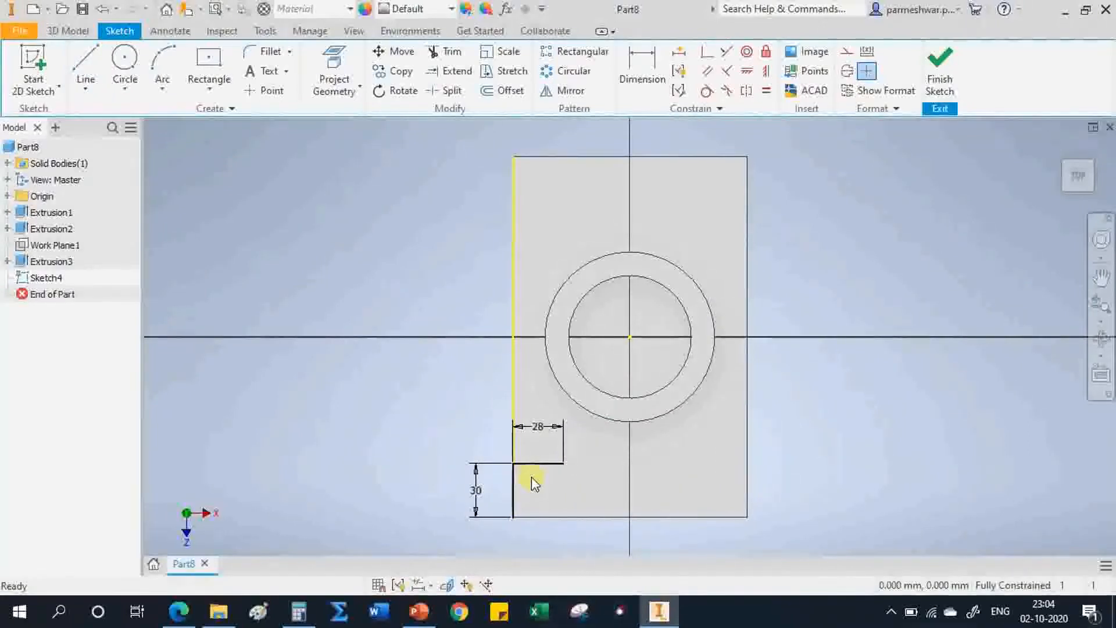
- Consulting the PowerPoint slot drawing, sketch a vertical center point slot on the 28 mm line's inner end, with 2.5 mm centre-to-arc-centre distance and 15 mm width
left_click(210, 92)
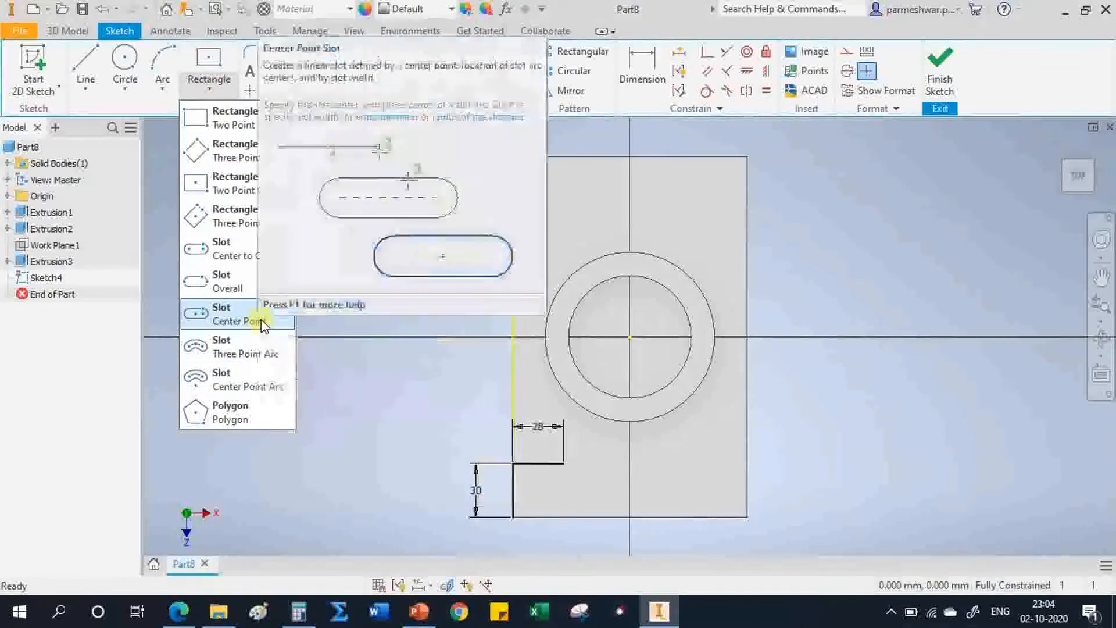
left_click(259, 320)
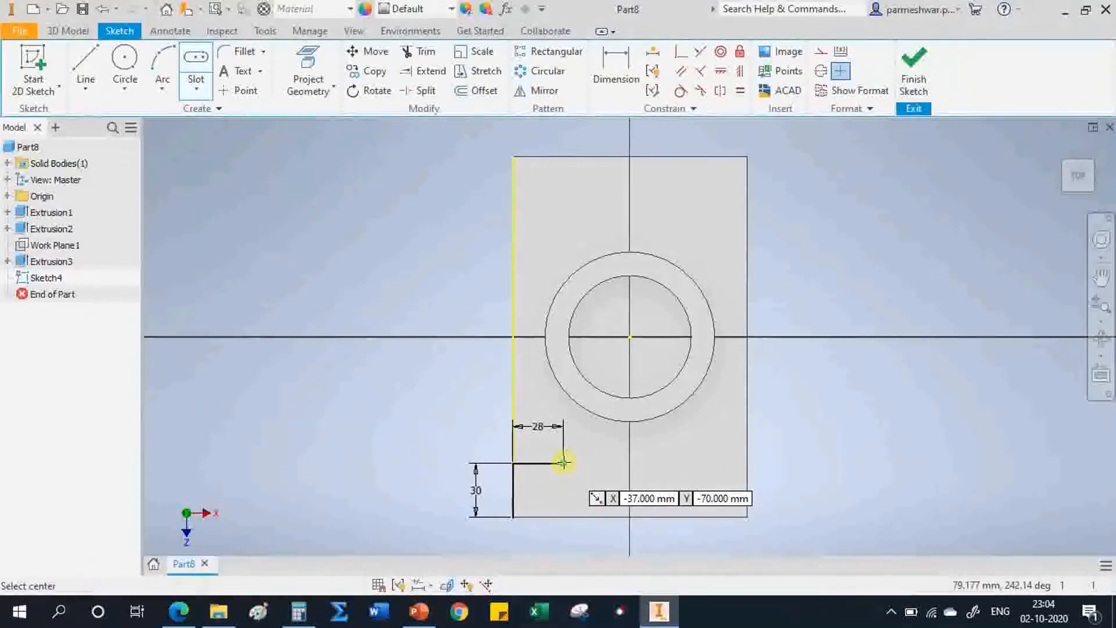
left_click(564, 463)
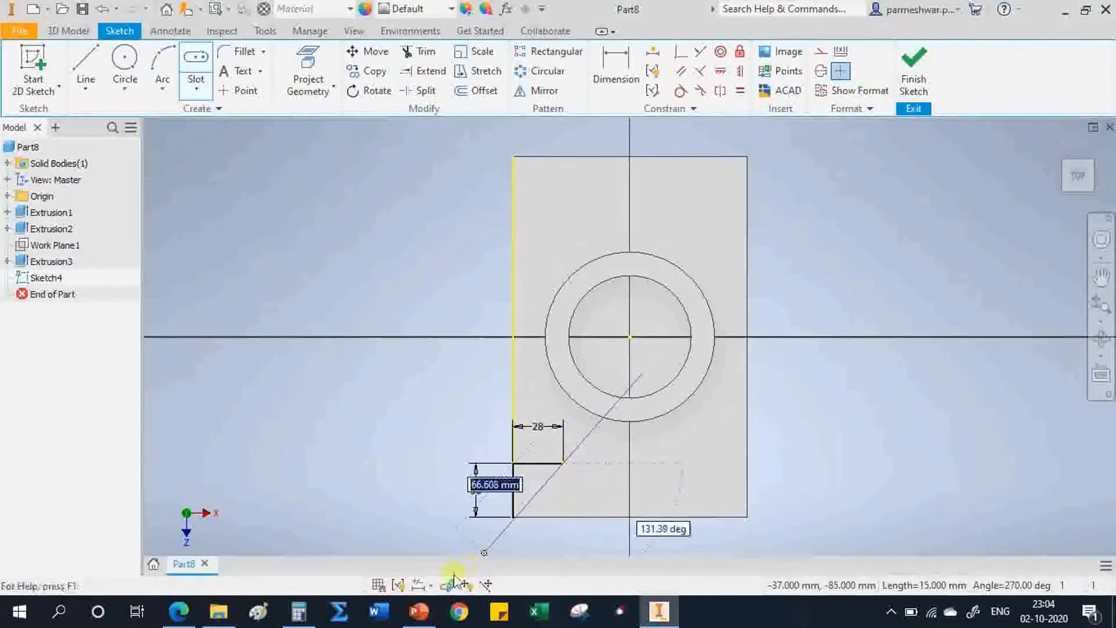
left_click(419, 611)
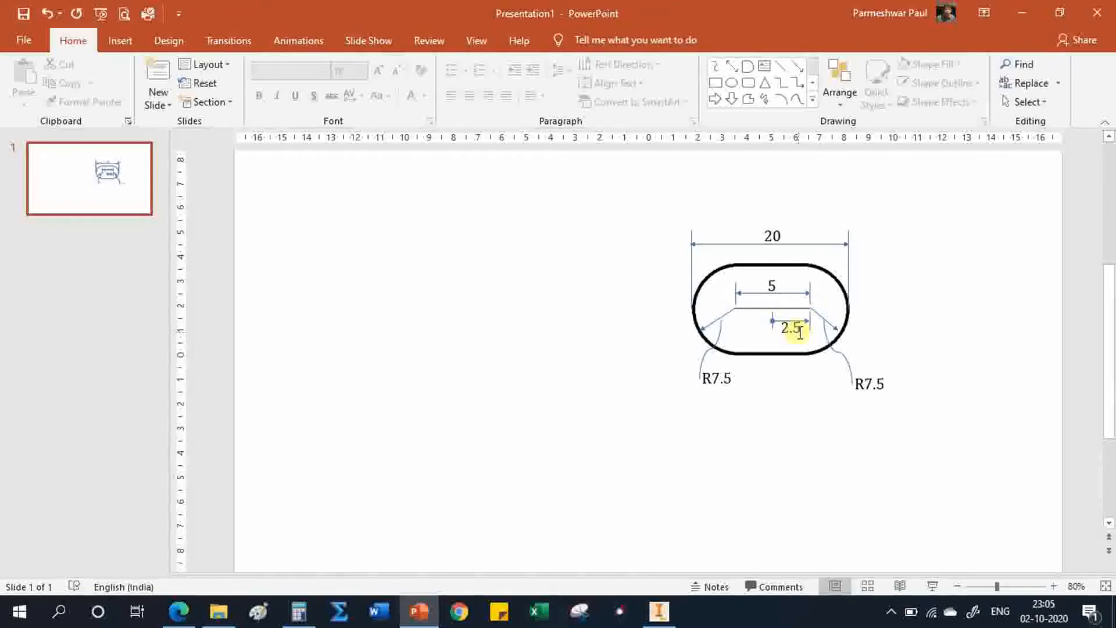
left_click(658, 612)
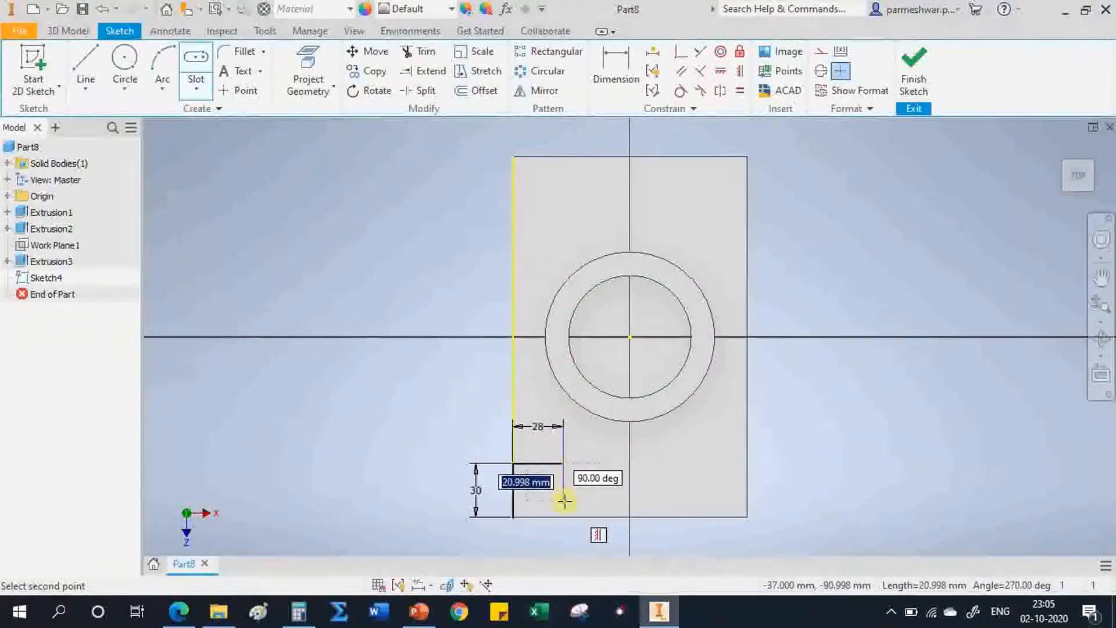
type("2")
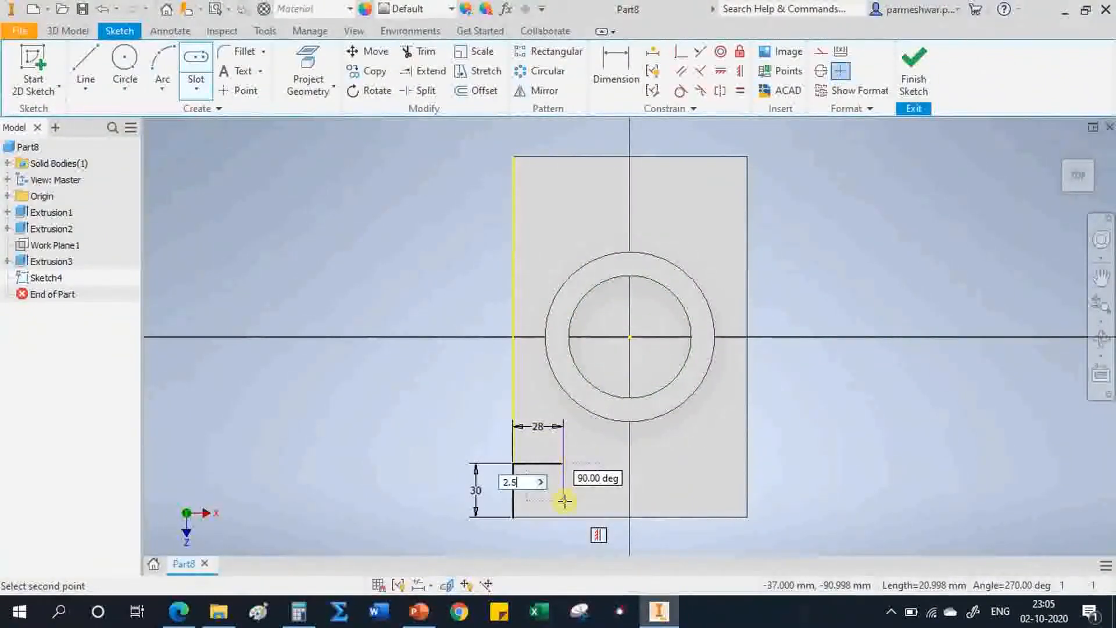
type(".5")
key("Return")
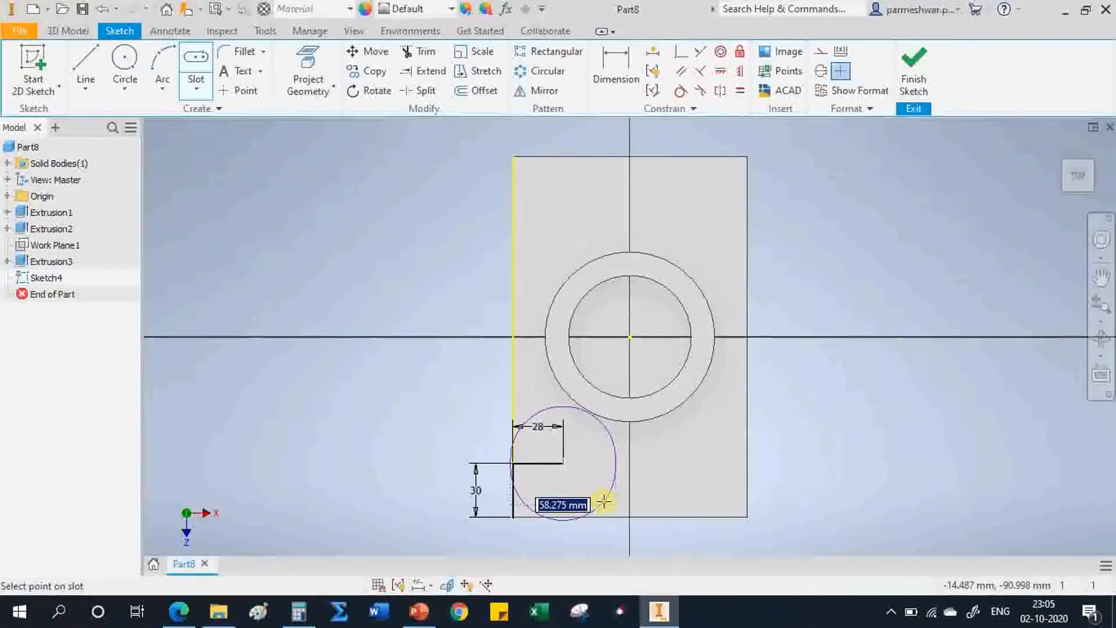
type("15")
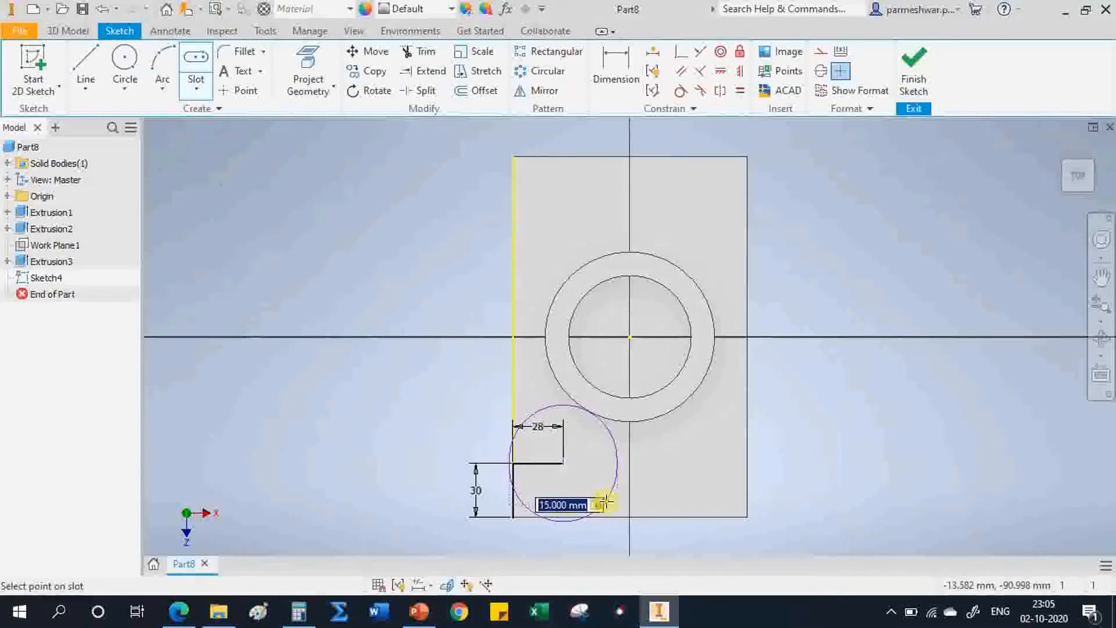
key("Return")
key("Escape")
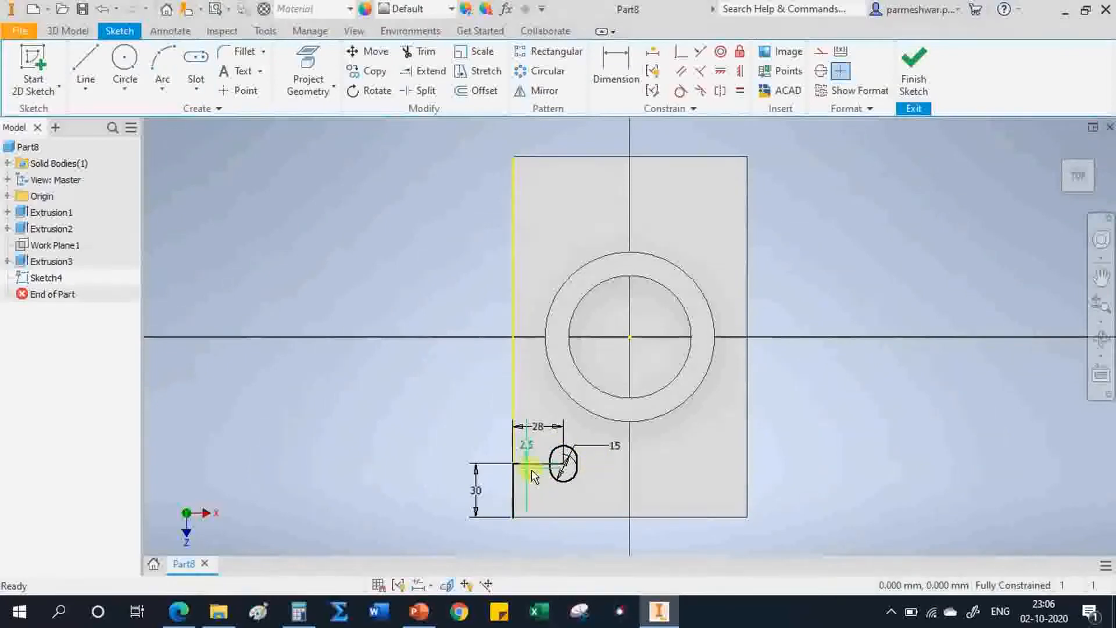
- Delete the 28 mm and 30 mm locating lines and the projected left edge, keeping the slot
scroll(508, 466, "up", 5)
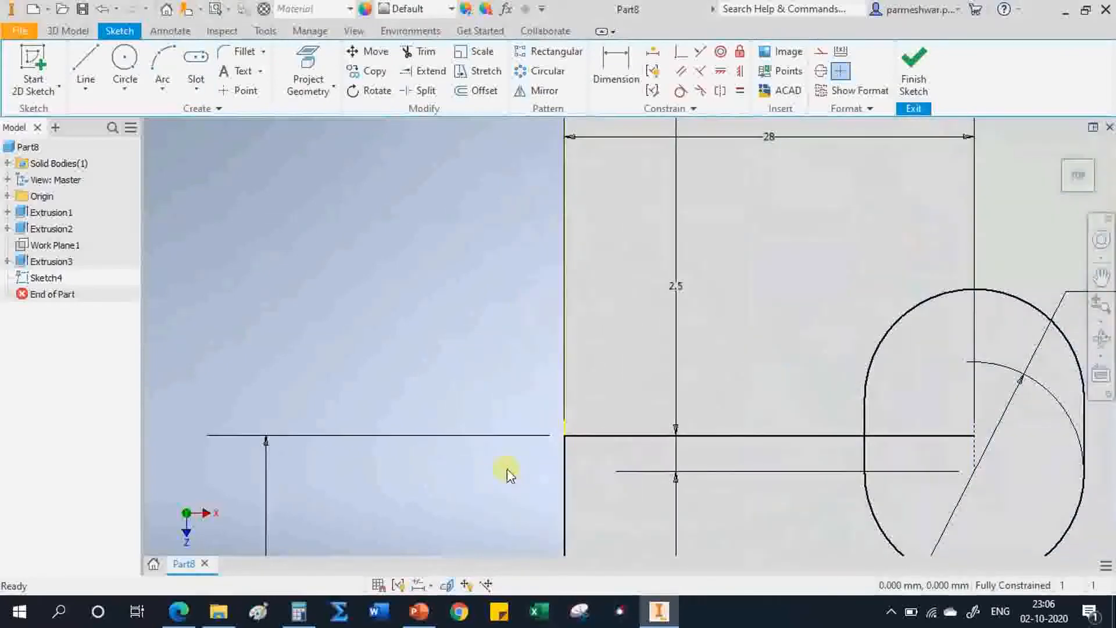
left_click(597, 434)
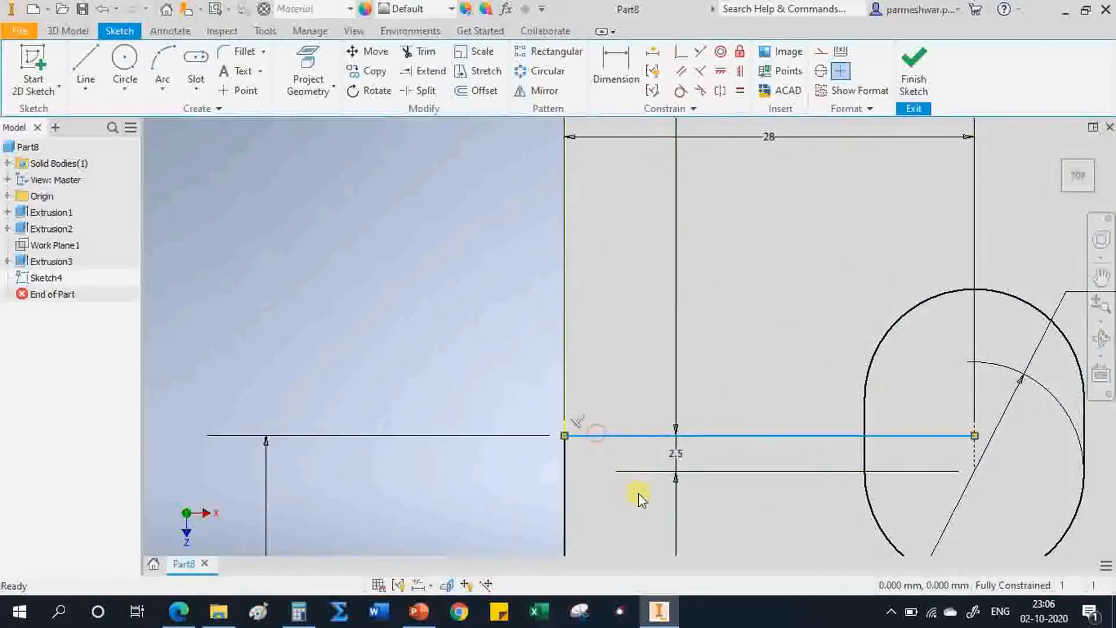
key("Delete")
scroll(608, 412, "down", 3)
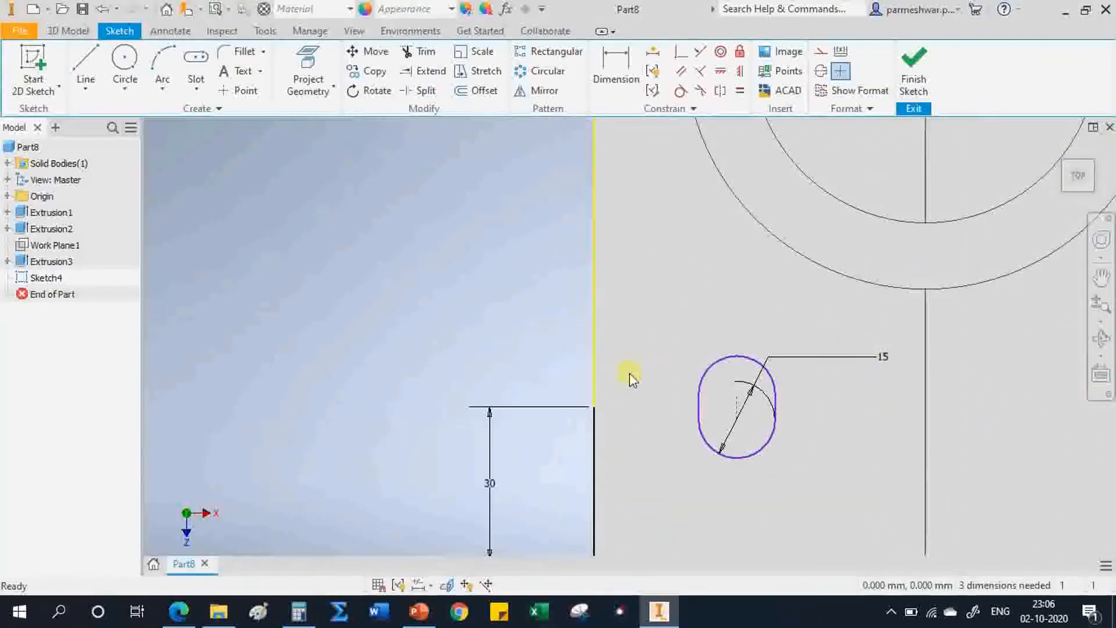
left_click(595, 473)
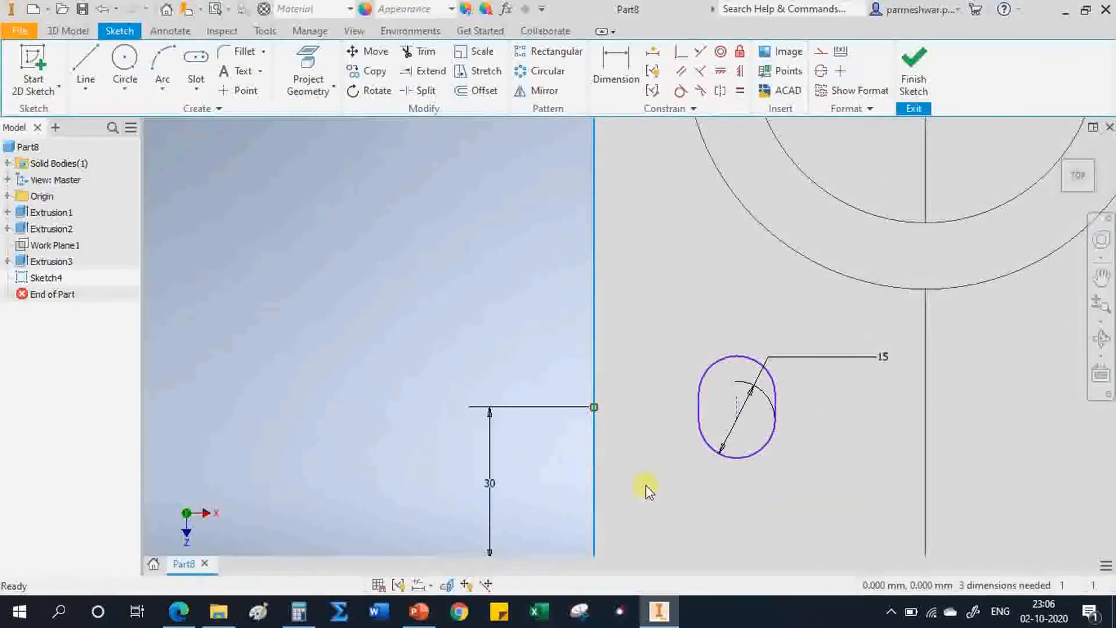
key("Delete")
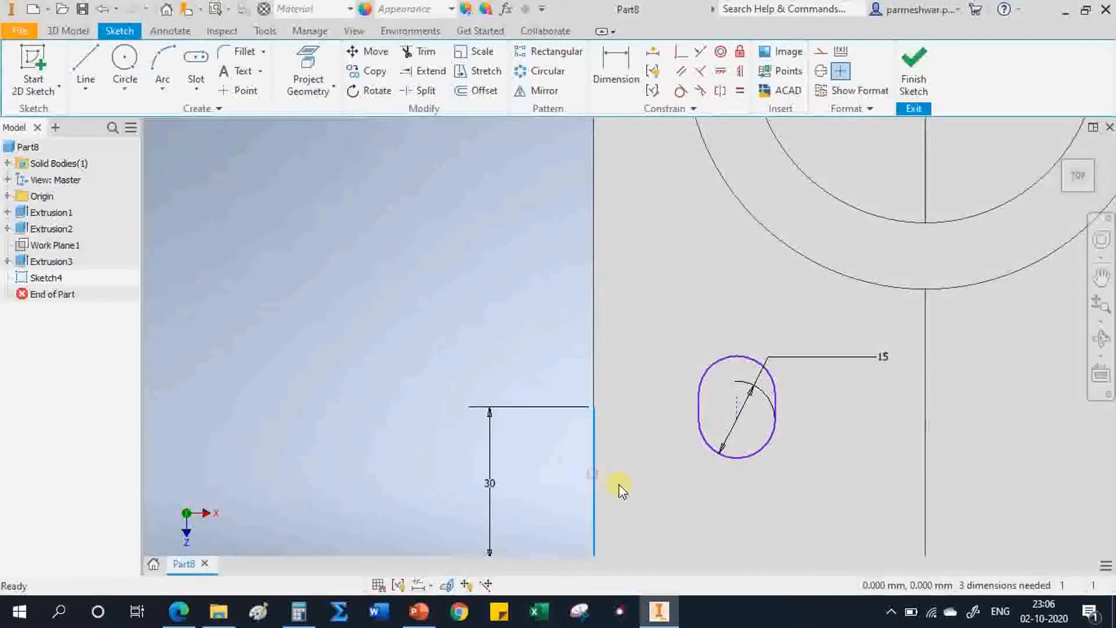
key("Delete")
scroll(535, 451, "down", 5)
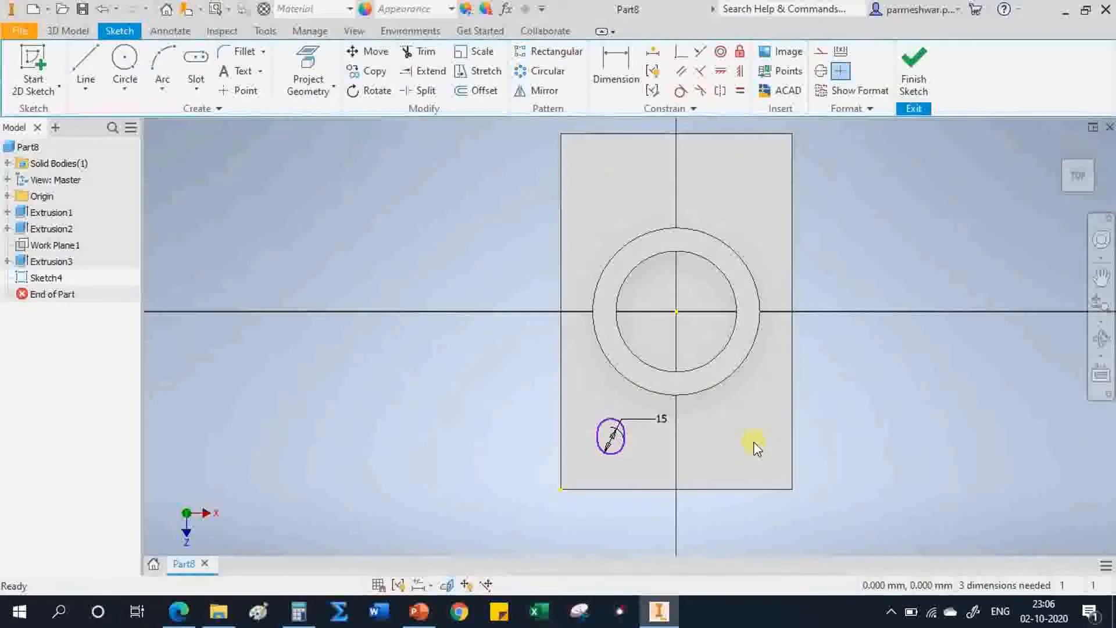
left_click(547, 57)
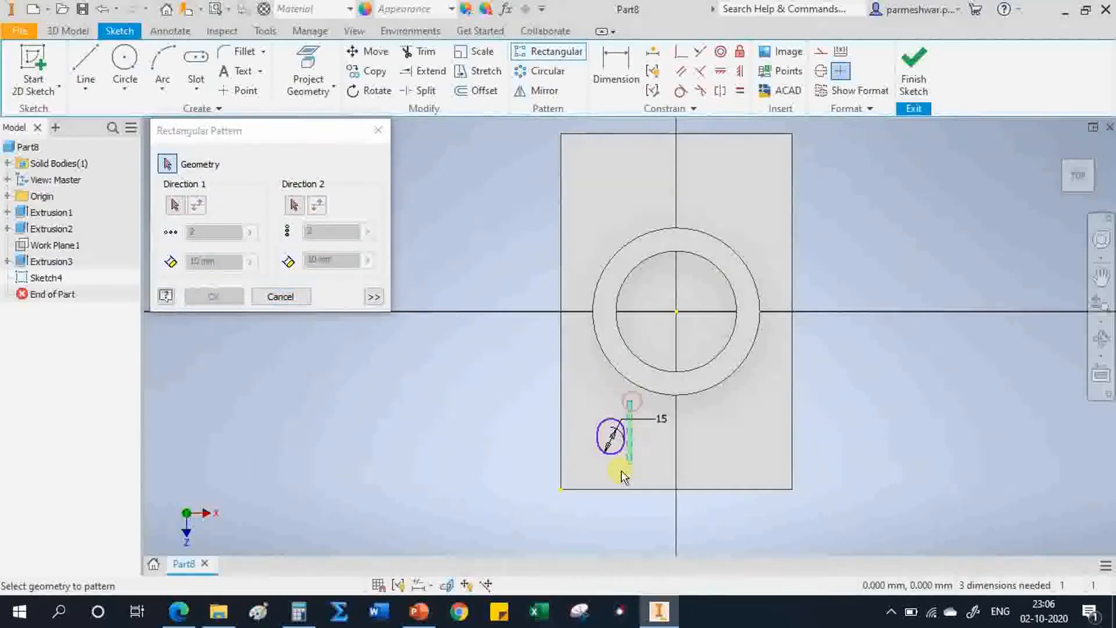
left_click_drag(652, 398, 591, 468)
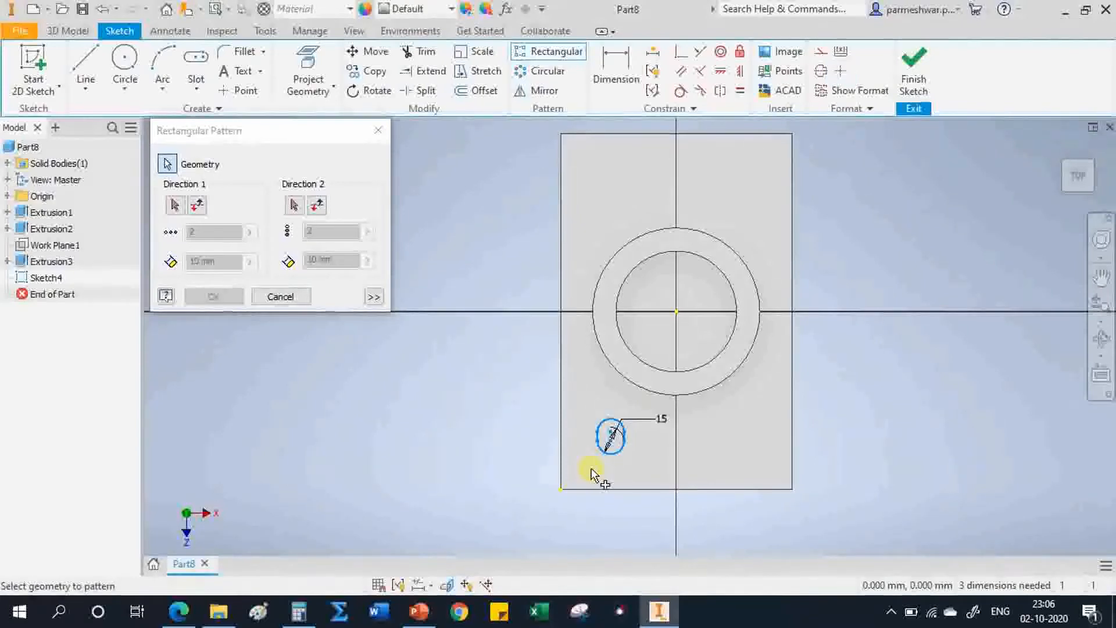
left_click(184, 204)
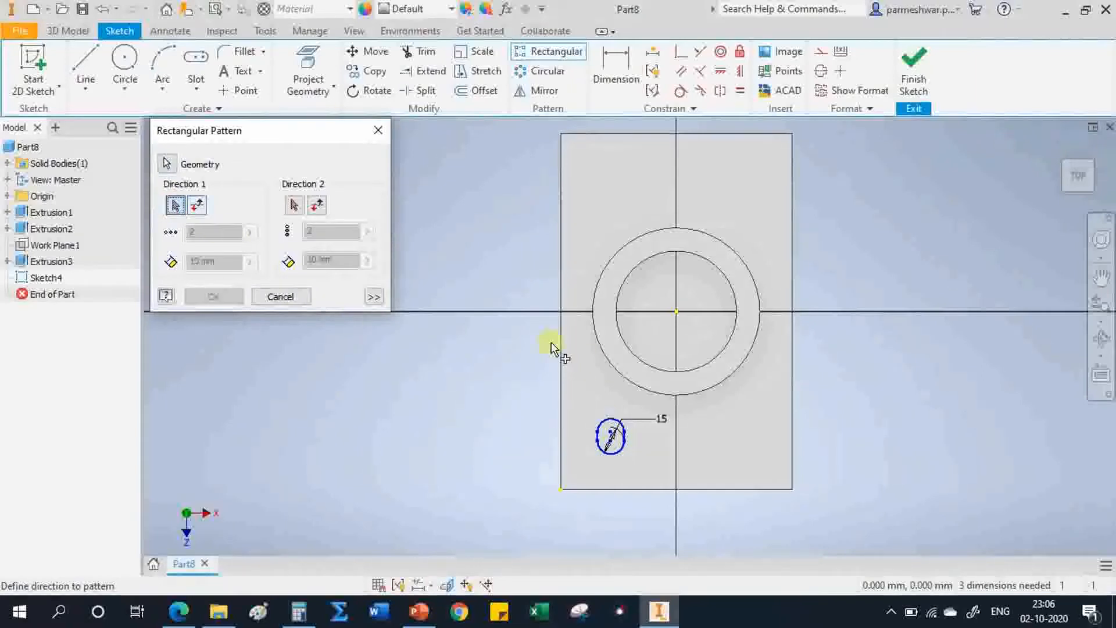
left_click(561, 382)
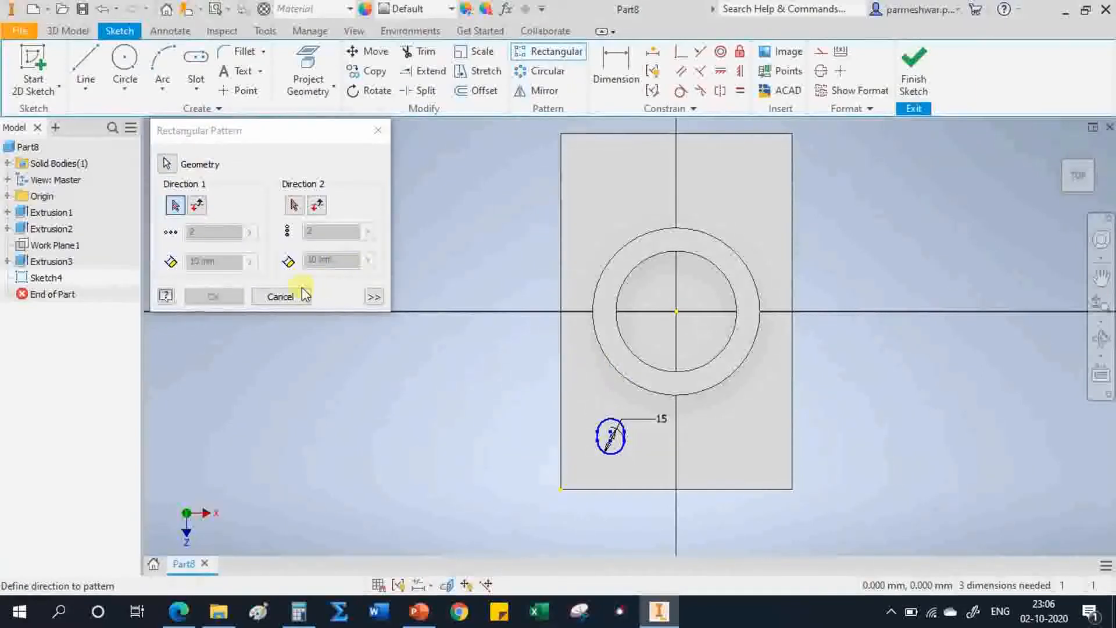
- Project the base plate's left, lower and right edges into the slot sketch
left_click(308, 61)
left_click(562, 375)
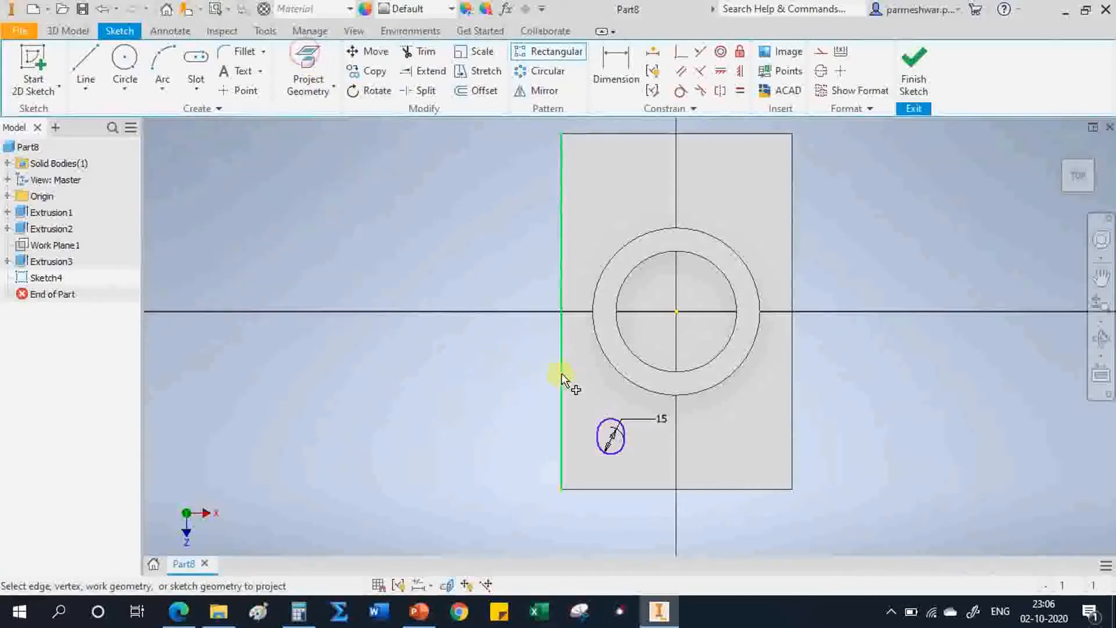
left_click(710, 490)
left_click(793, 445)
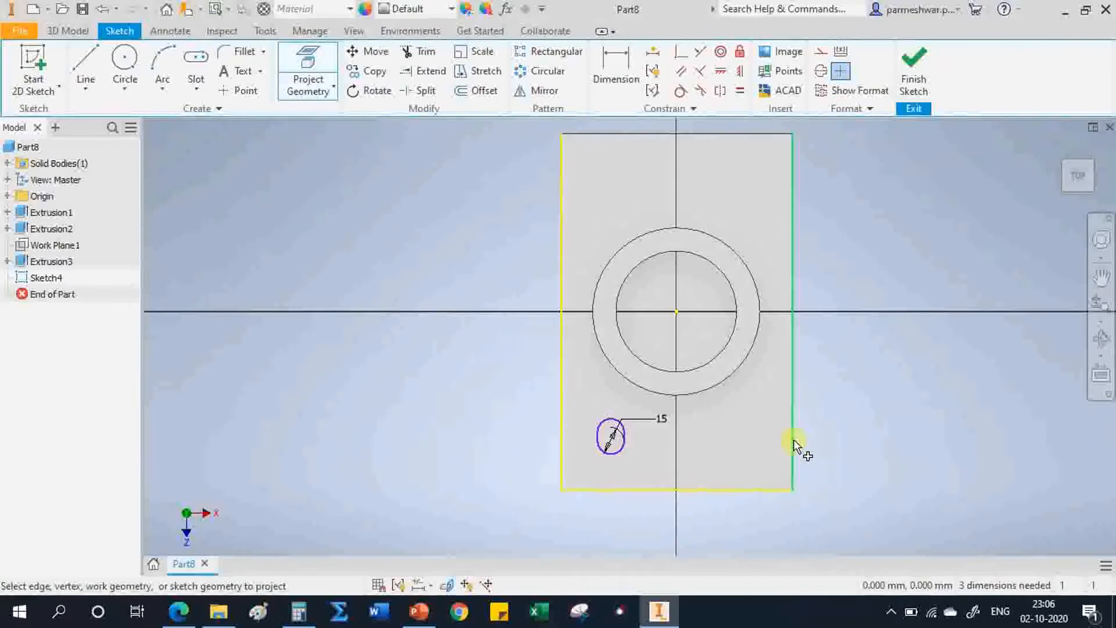
right_click(880, 241)
left_click(927, 243)
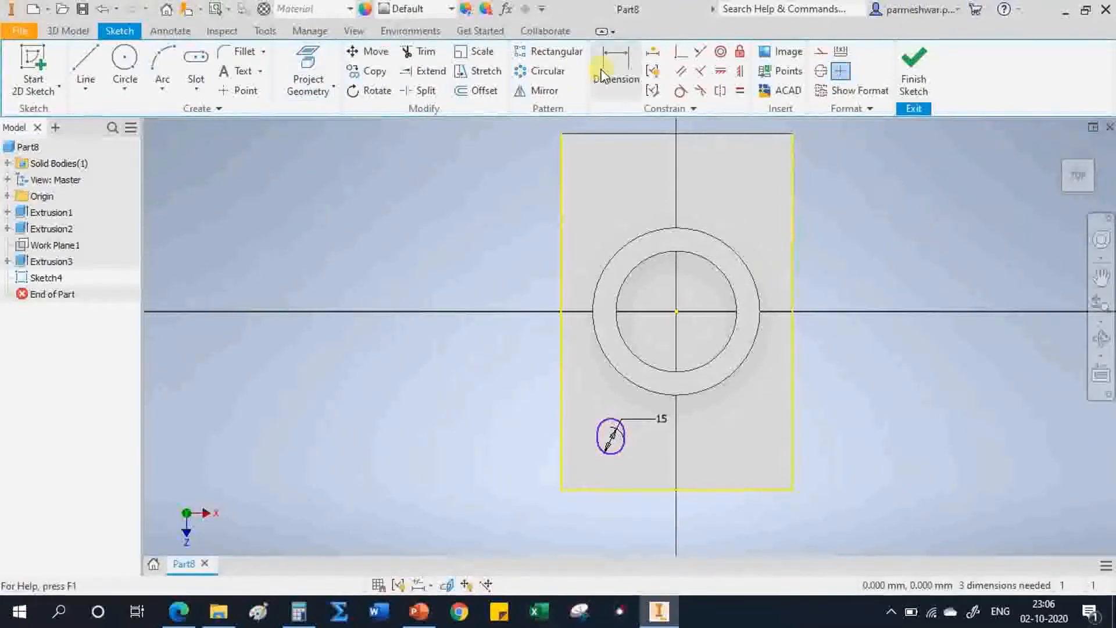
- Set up a rectangular pattern of the slot, with direction 1 up the left long edge and direction 2 rightward along the lower edge
left_click(554, 53)
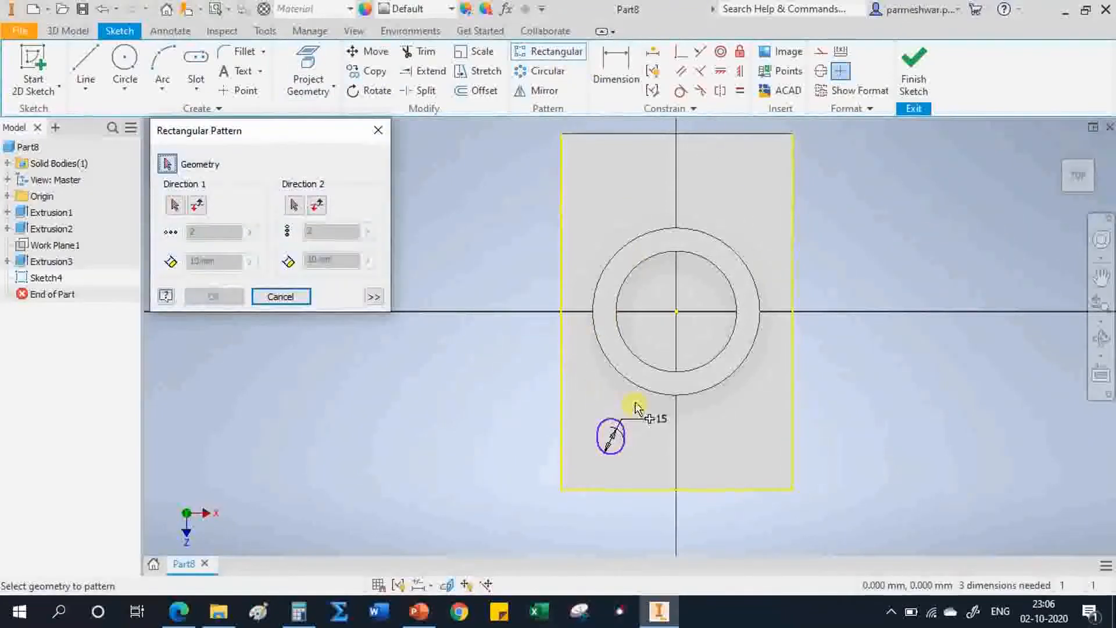
left_click_drag(635, 401, 594, 464)
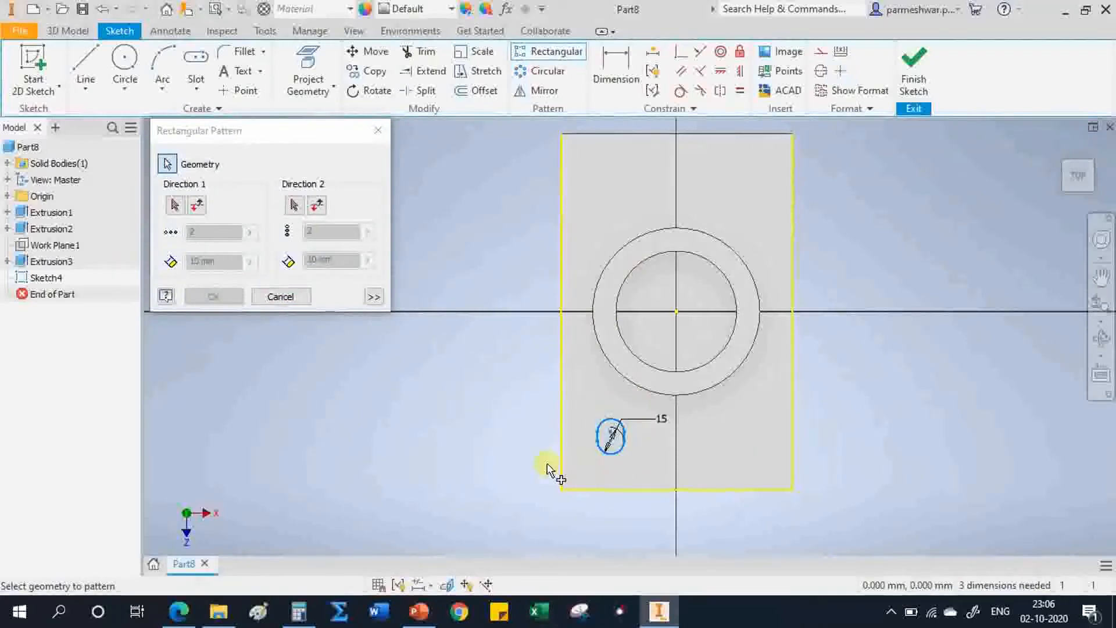
left_click(175, 204)
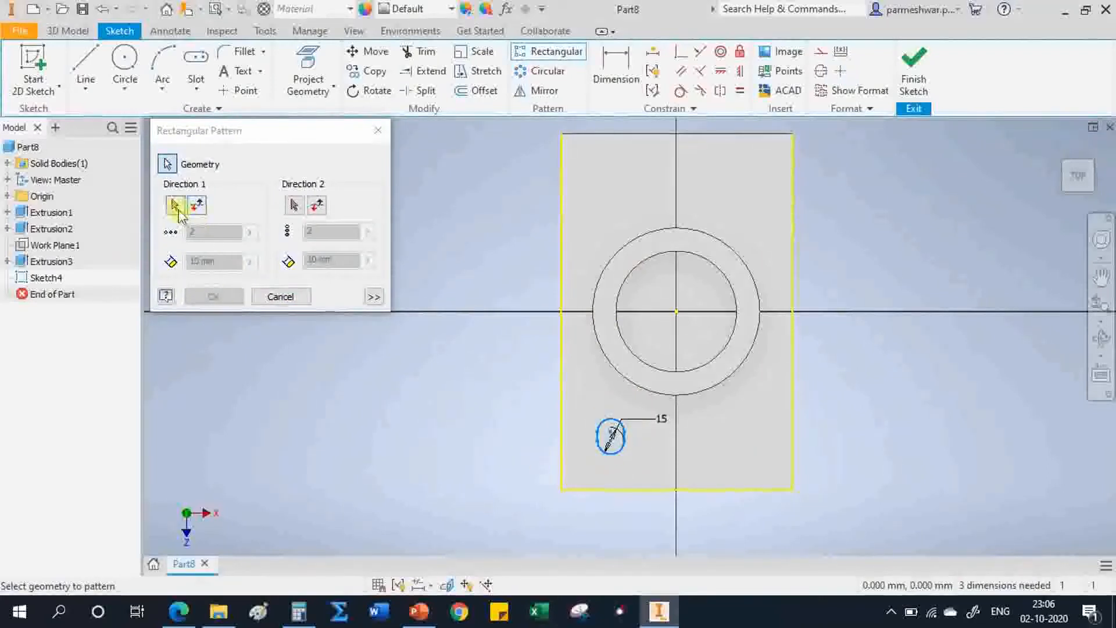
left_click(561, 413)
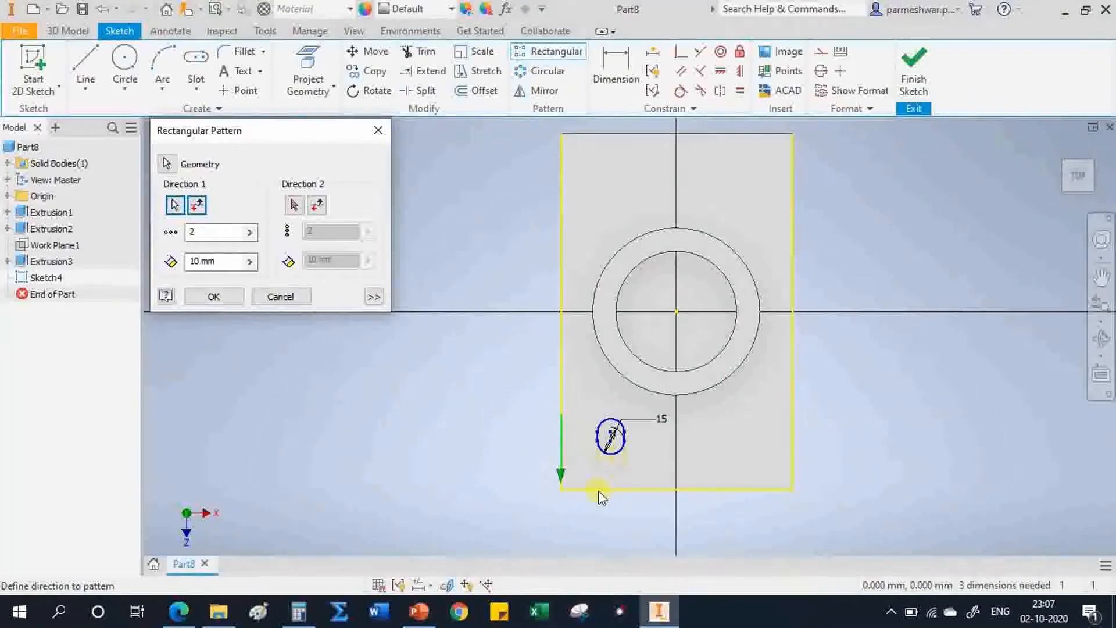
left_click(198, 209)
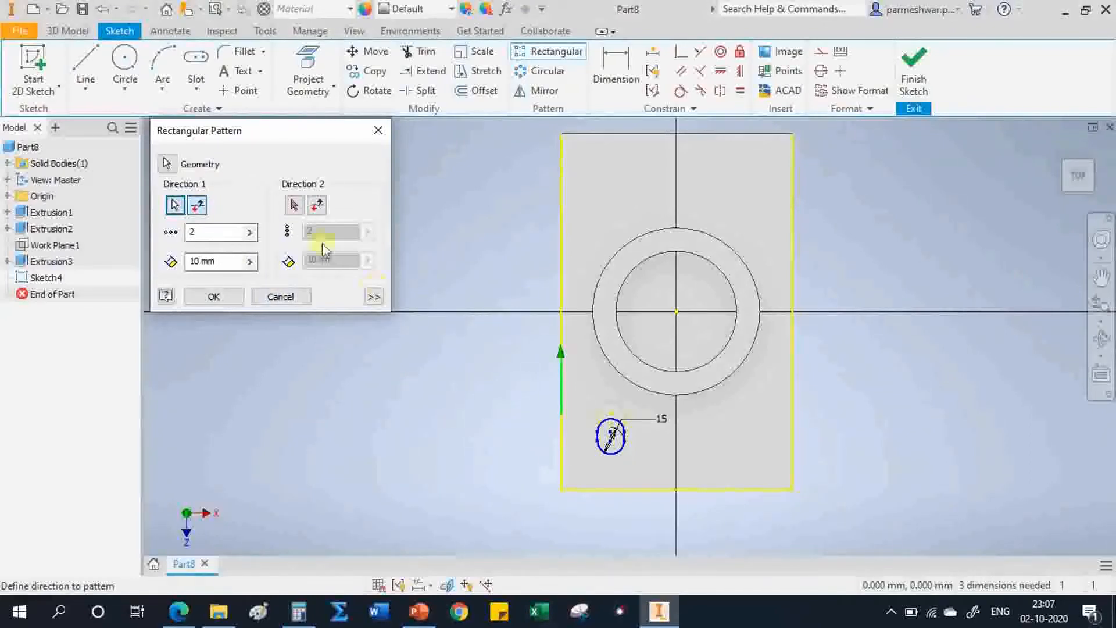
left_click(296, 207)
left_click(611, 490)
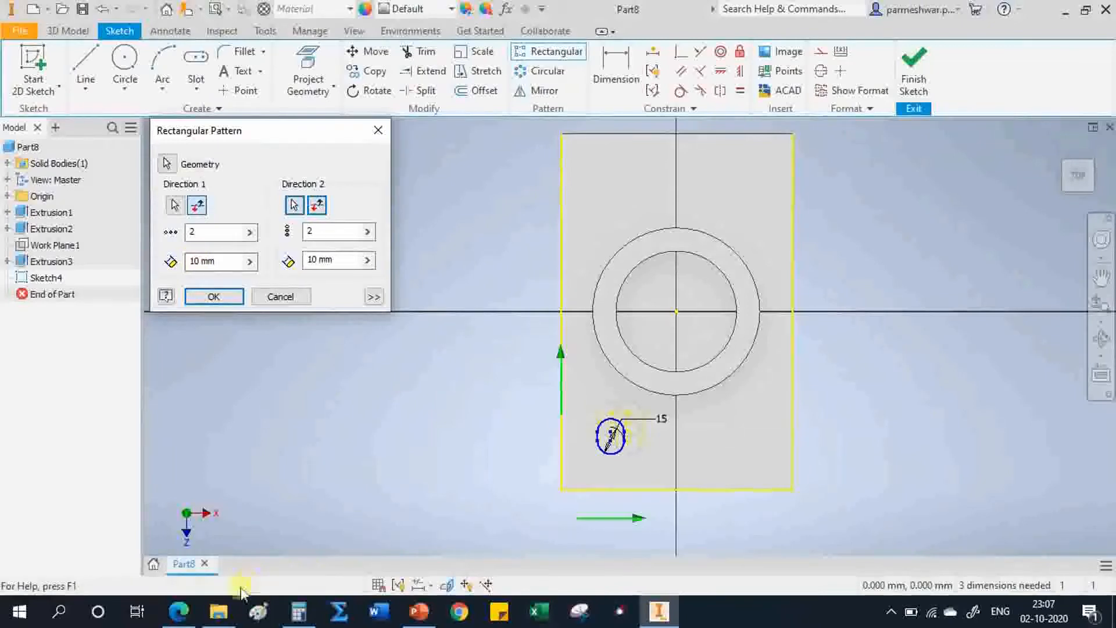
- Consulting the flange's top view in the PDF, space the 2 by 2 slot pattern 144 mm in direction 1 and 70 mm in direction 2
left_click(180, 620)
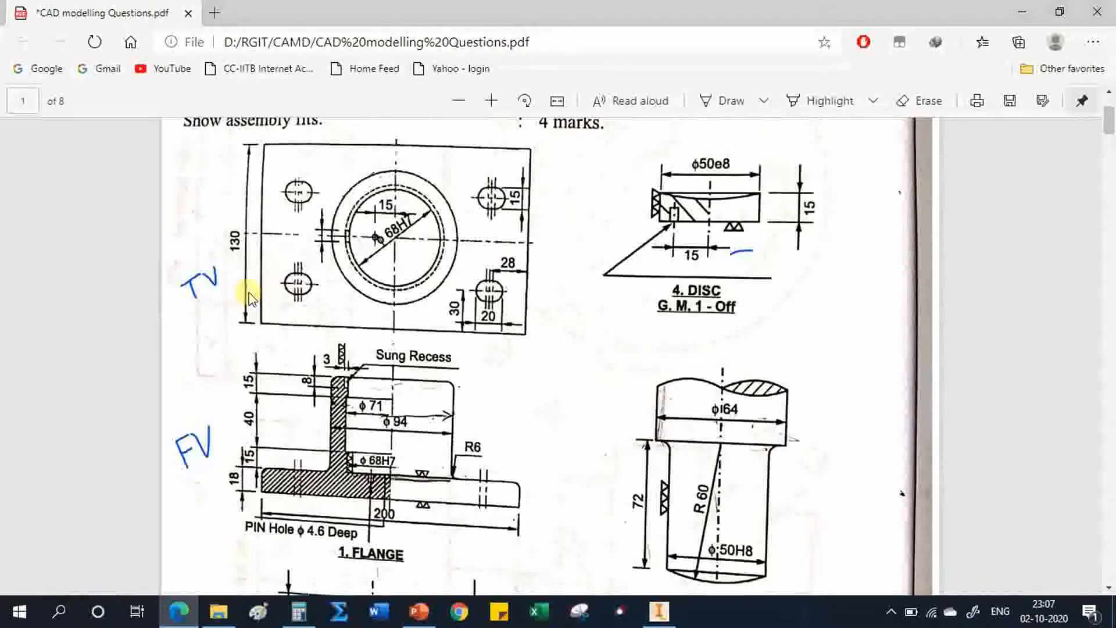
left_click(668, 617)
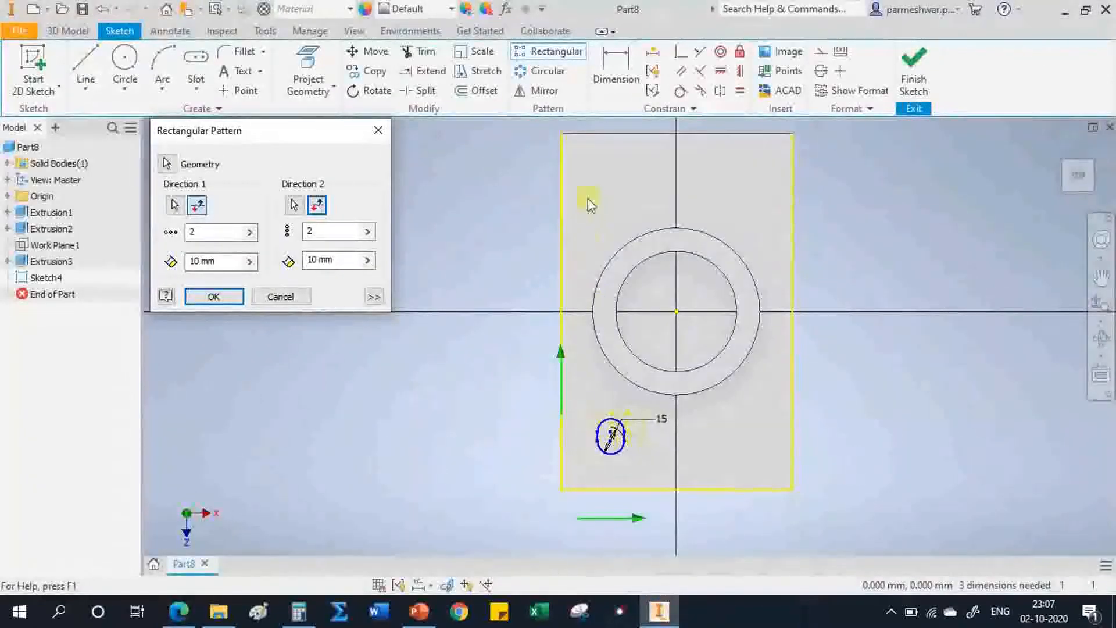
double_click(194, 262)
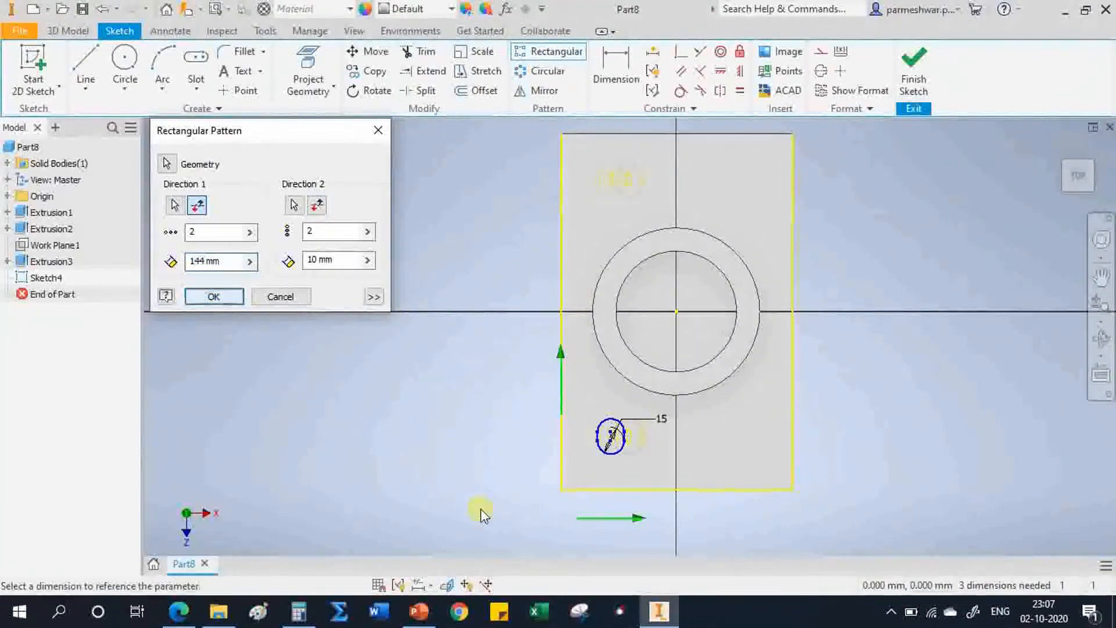
left_click(197, 612)
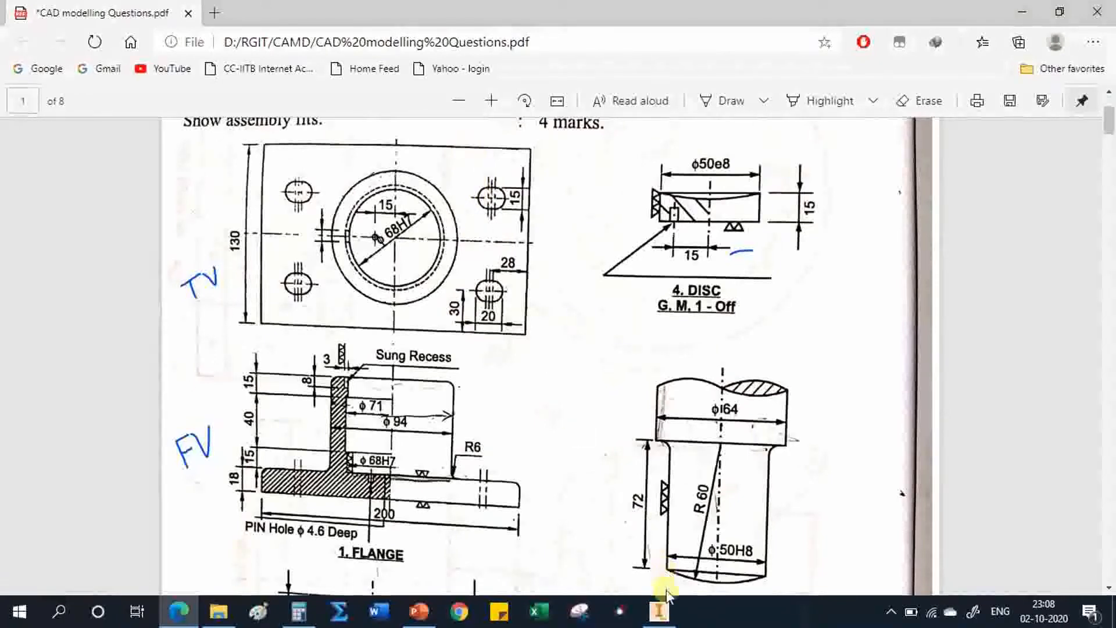
left_click(663, 614)
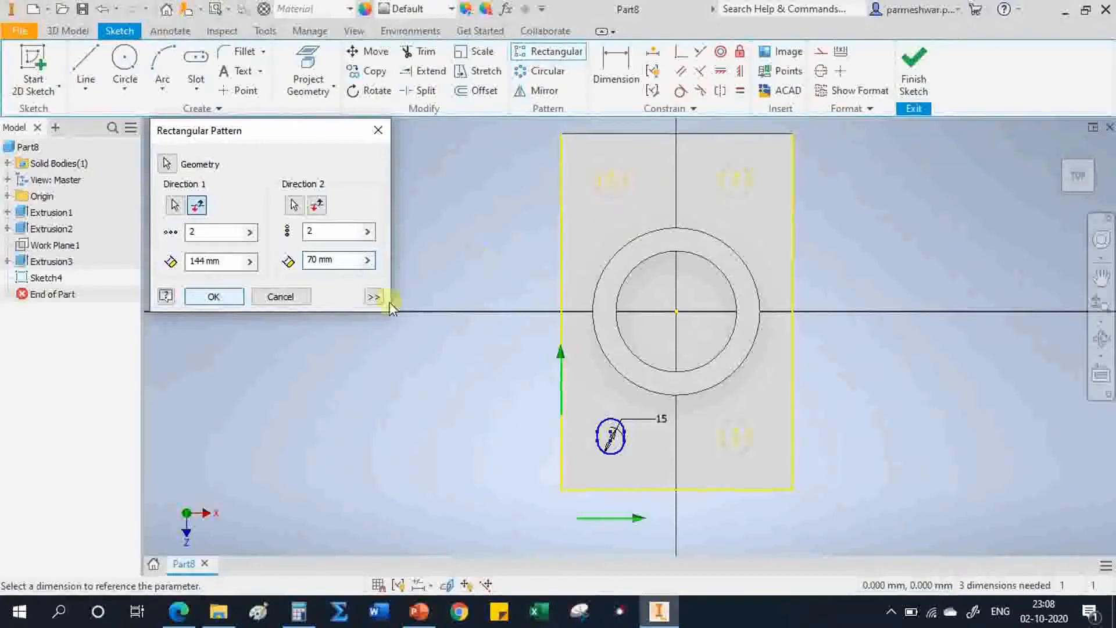
left_click(214, 297)
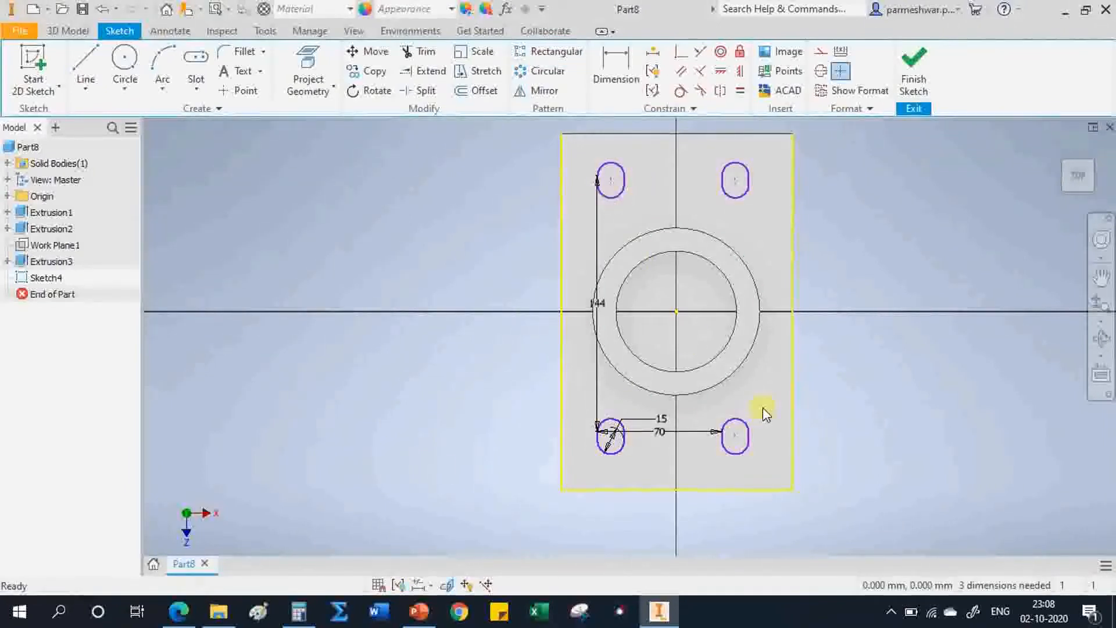
- Finish the slot sketch and start an extrusion with the three slot profiles not hidden by the boss
left_click(921, 71)
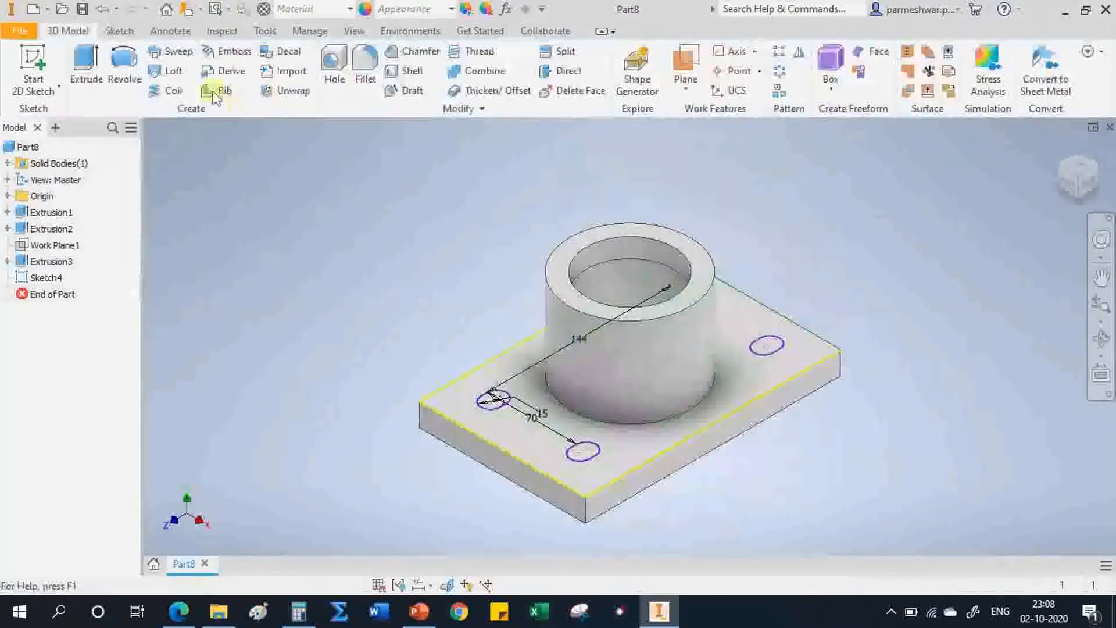
left_click(86, 77)
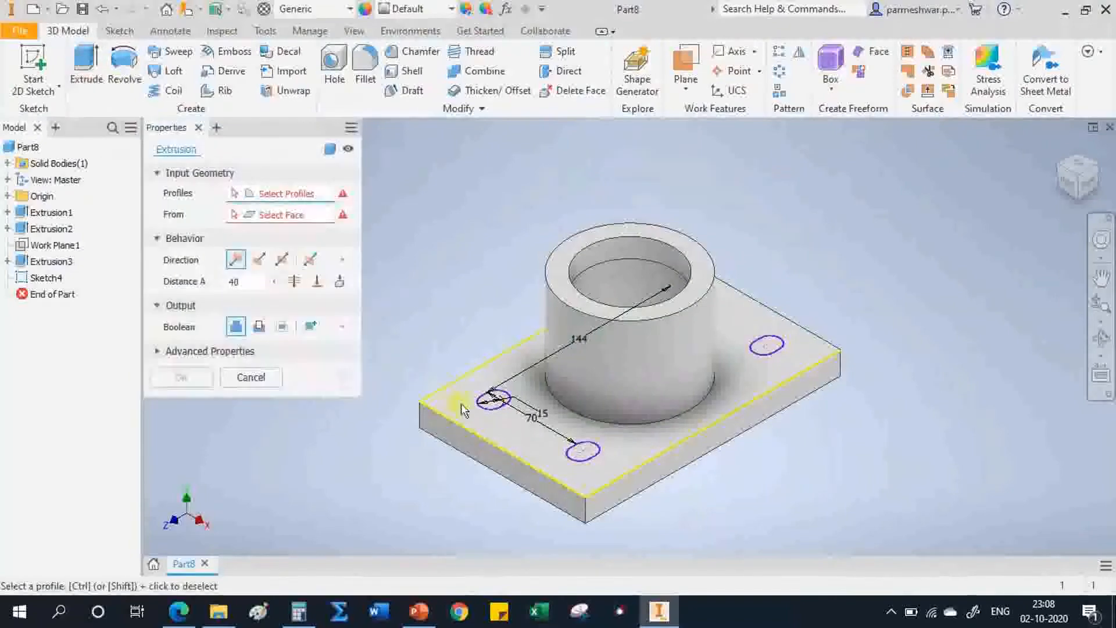
scroll(491, 403, "up", 5)
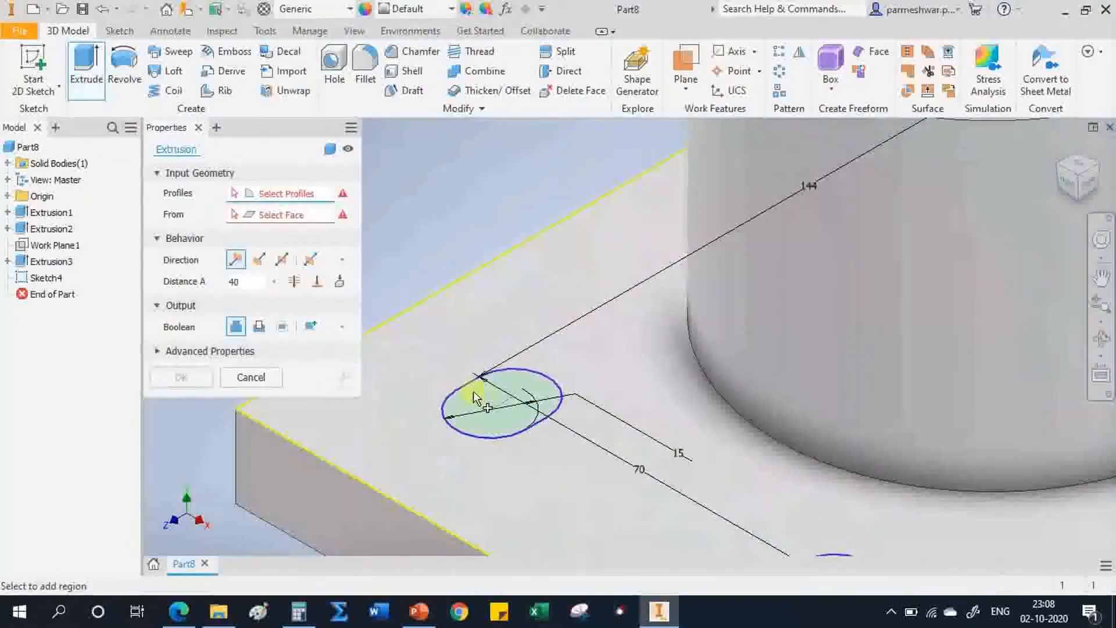
left_click(474, 399)
scroll(456, 378, "down", 5)
scroll(558, 407, "up", 5)
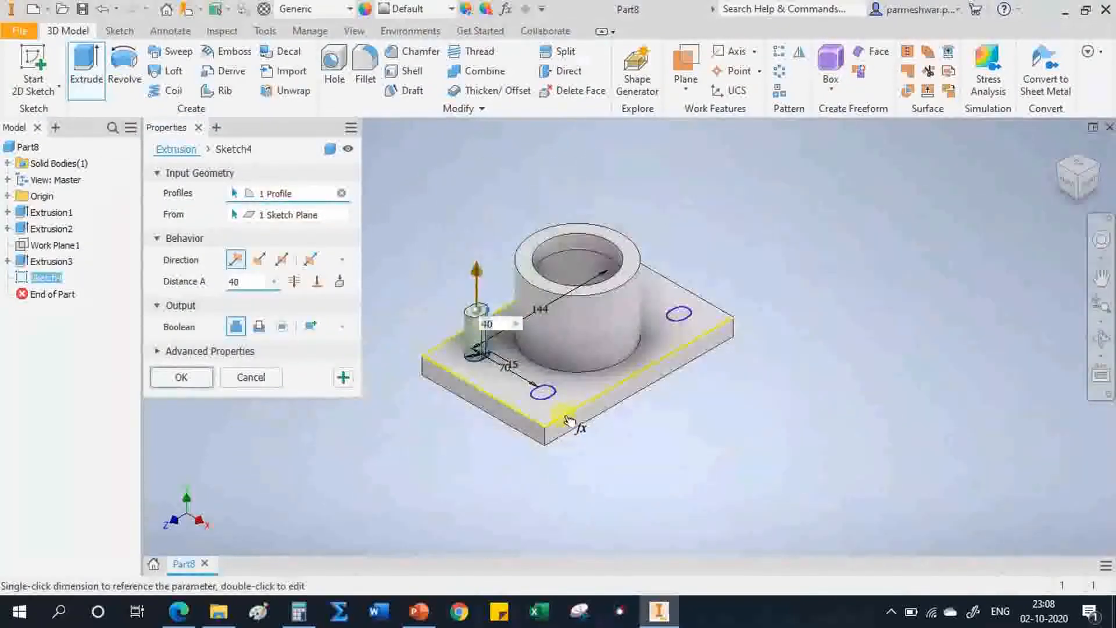
scroll(540, 378, "up", 2)
left_click(528, 361)
scroll(616, 384, "down", 5)
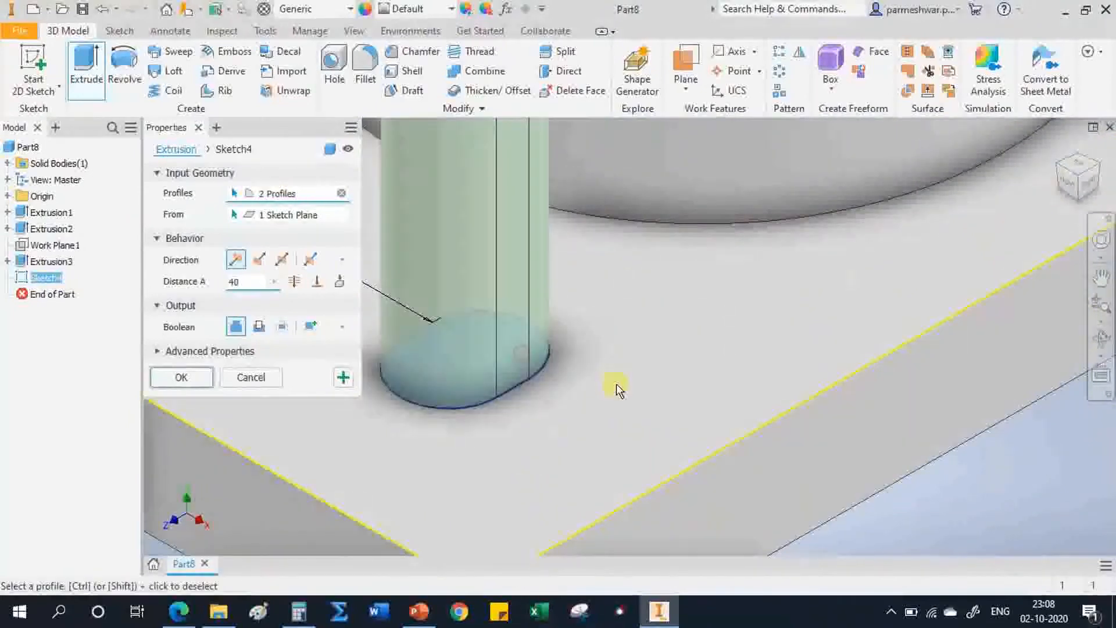
scroll(722, 343, "up", 5)
left_click(685, 180)
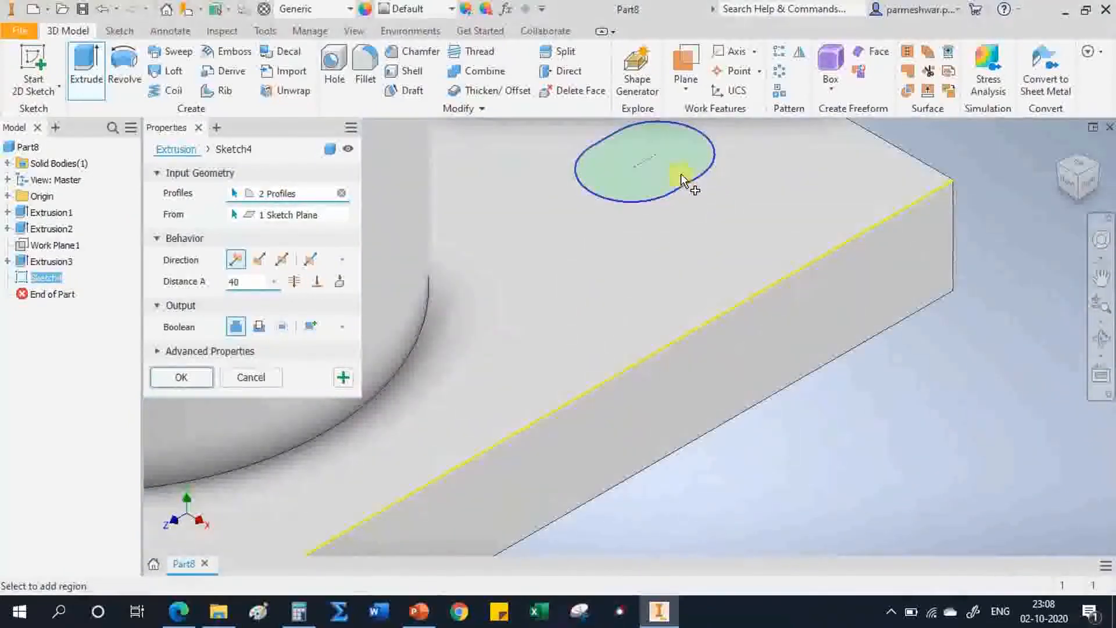
scroll(749, 318, "down", 5)
- Add the fourth slot profile, behind the boss, to the extrusion's profile selection
left_click(1100, 338)
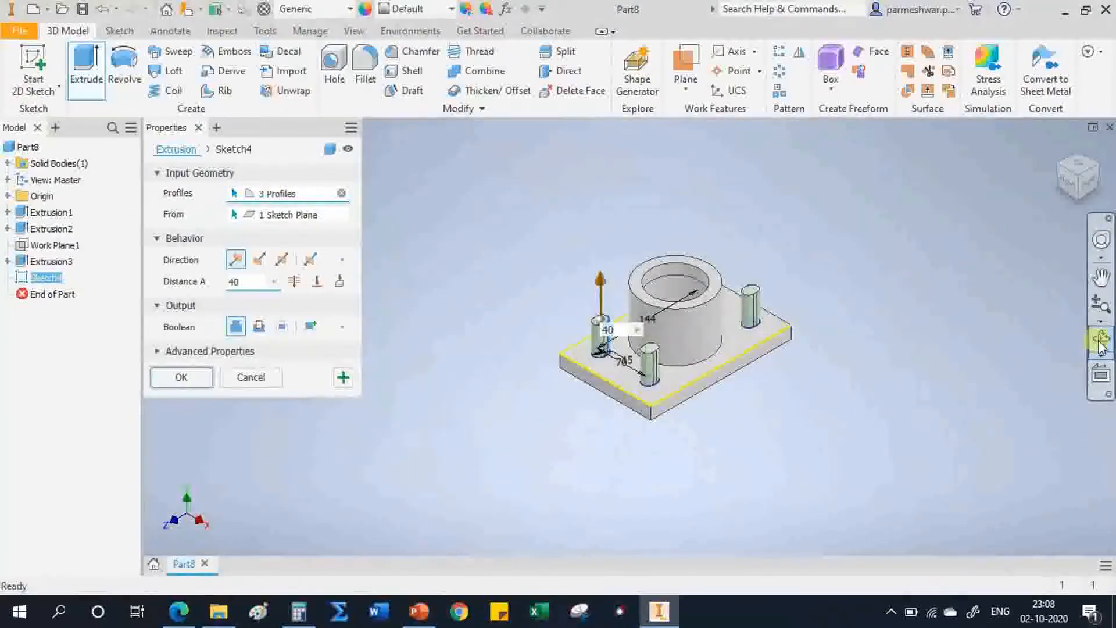
left_click_drag(699, 269, 682, 307)
right_click(705, 280)
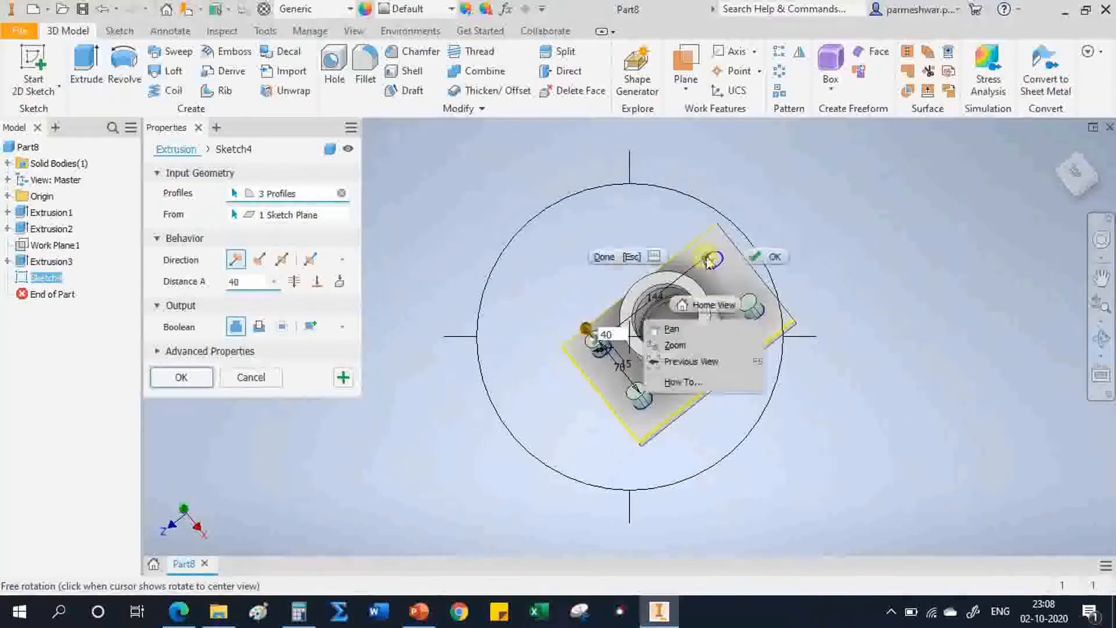
left_click(772, 257)
scroll(710, 261, "up", 4)
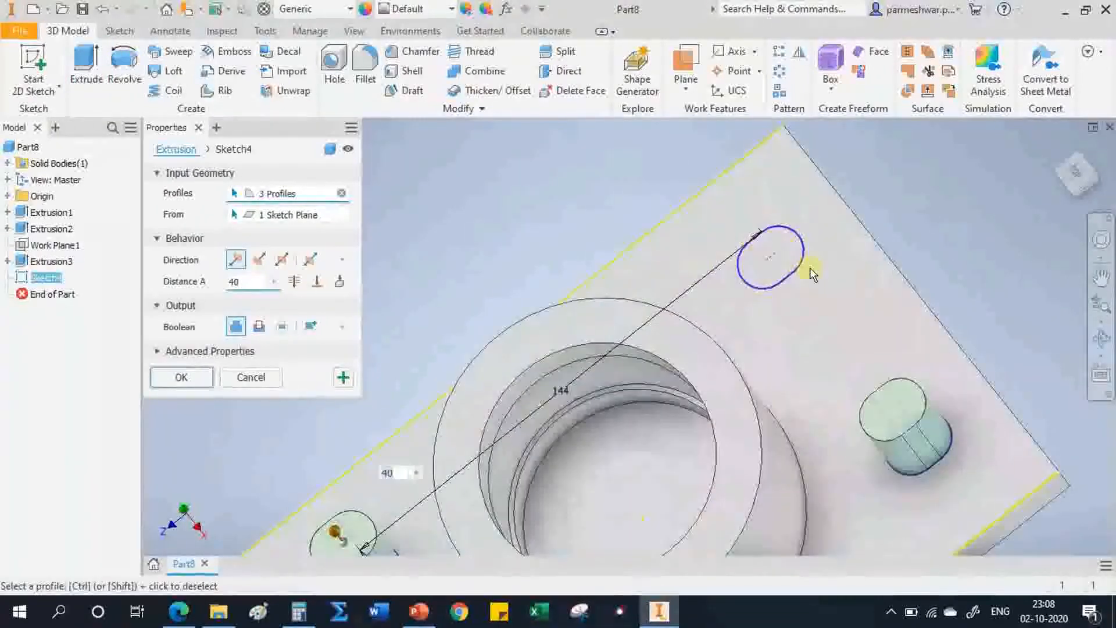
left_click(785, 257)
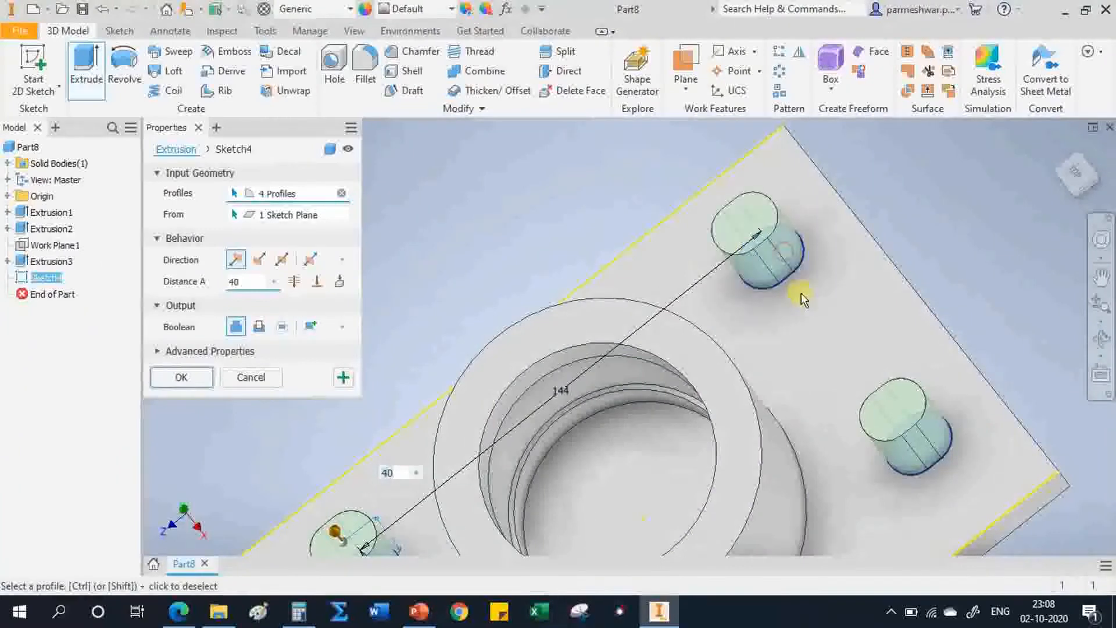
- Cut the four slot profiles through the base plate with a distance of 40 mm, and check the resulting holes
scroll(808, 291, "down", 5)
scroll(802, 281, "up", 2)
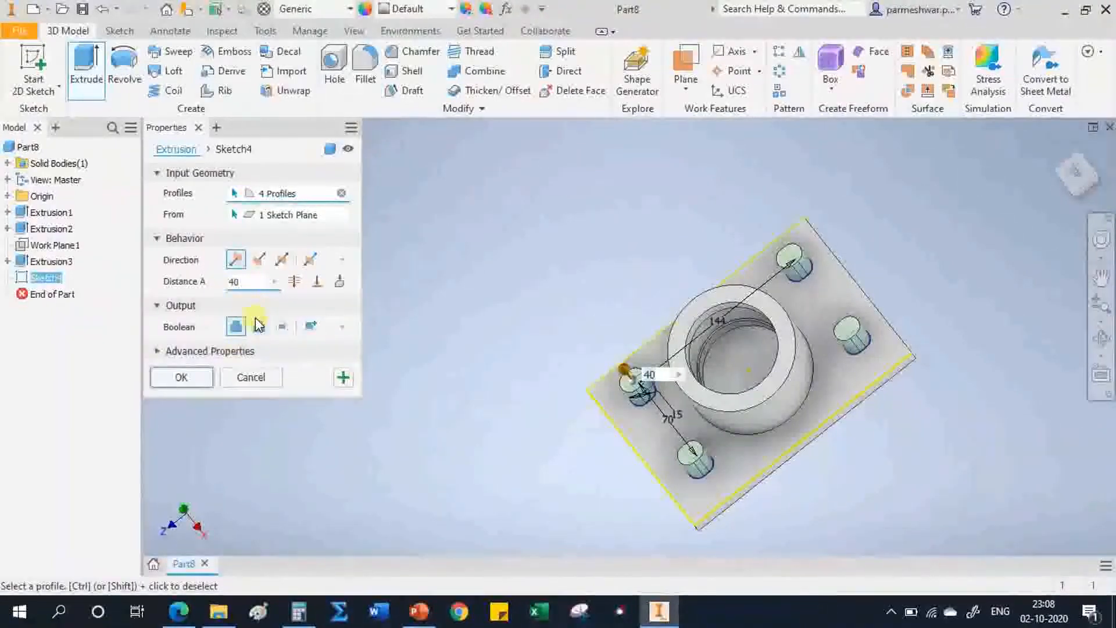
left_click(259, 328)
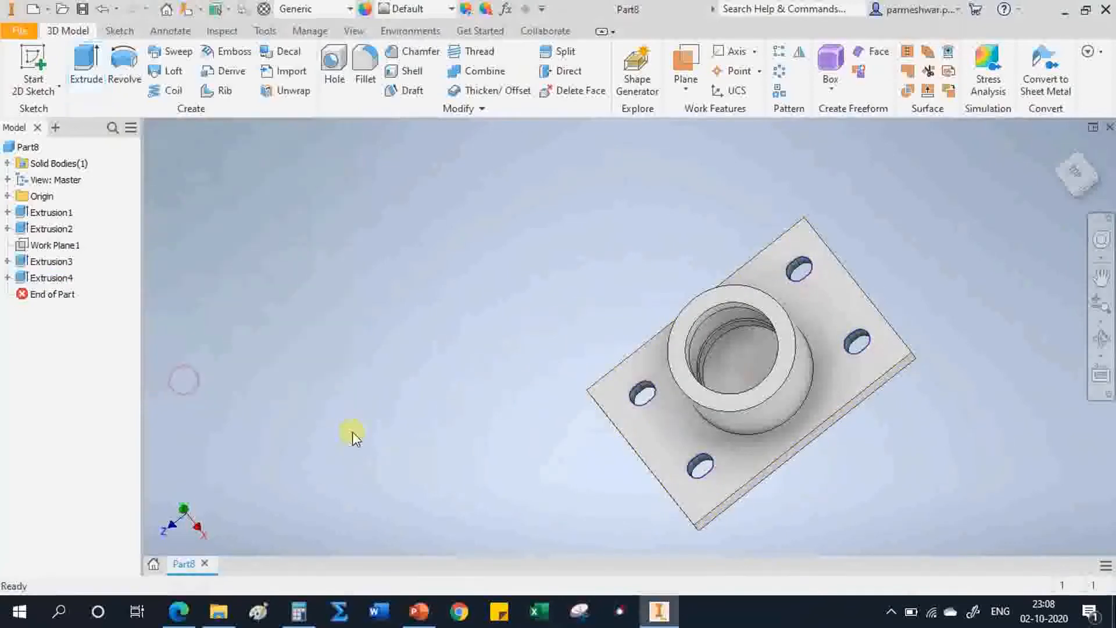
scroll(471, 468, "down", 3)
scroll(782, 358, "down", 3)
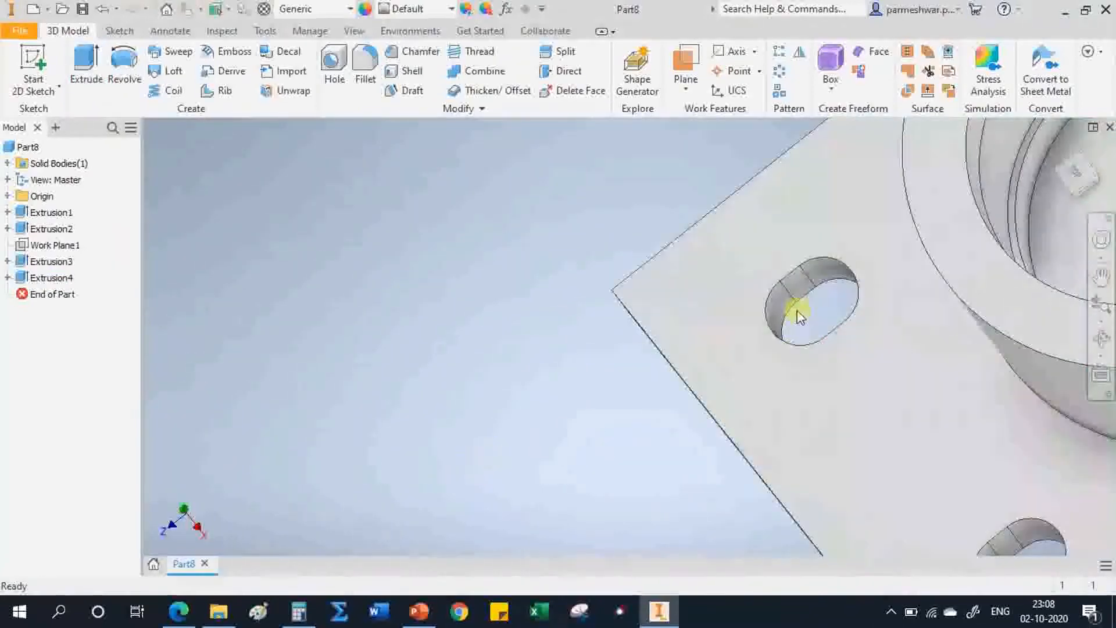
scroll(800, 318, "down", 3)
scroll(807, 316, "up", 9)
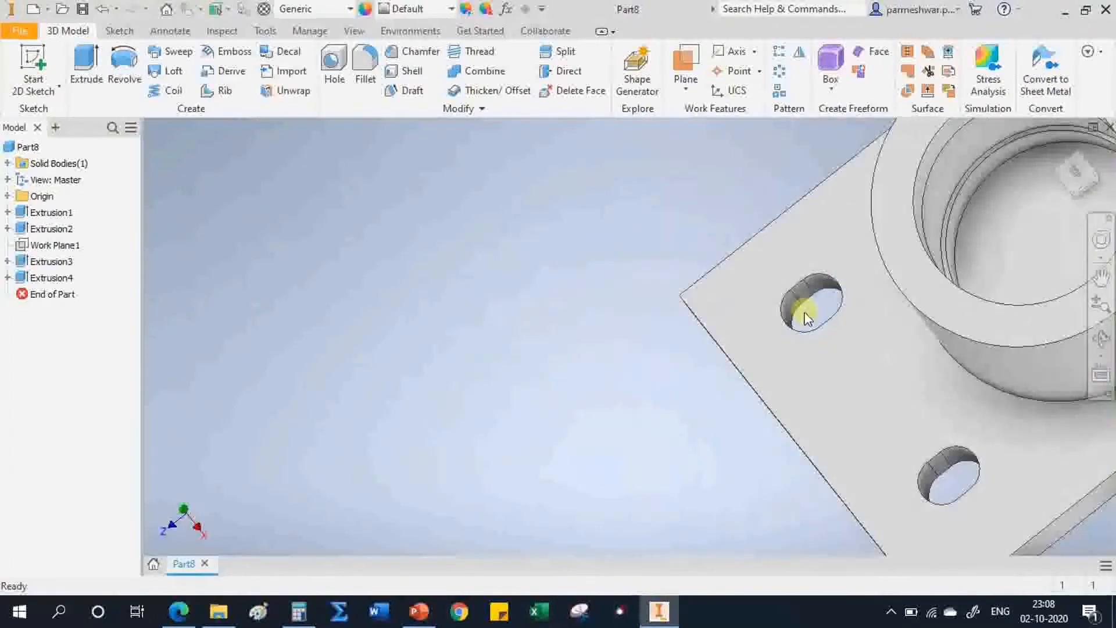
left_click(1059, 153)
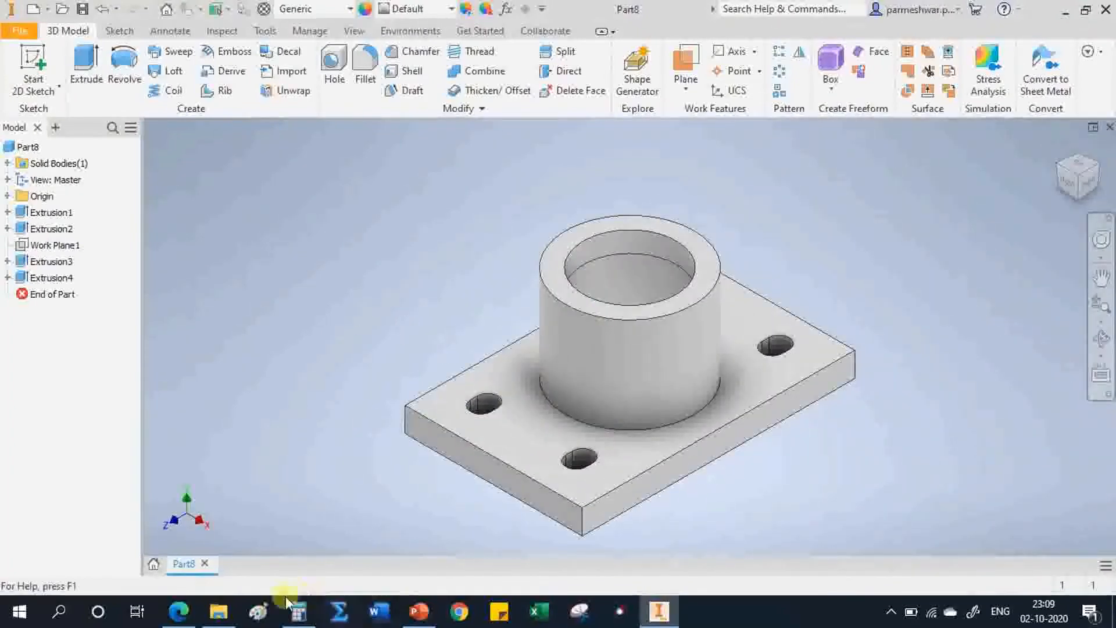
- Consult the flange's pin hole details in the PDF drawing and start a sketch on the base plate's top face
left_click(179, 611)
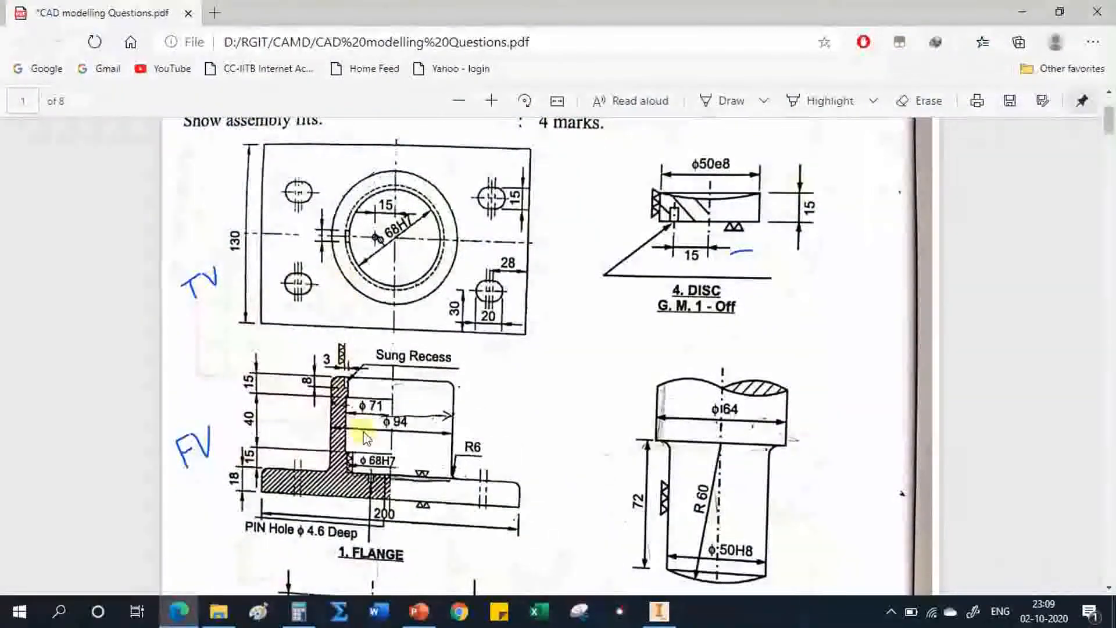
scroll(365, 437, "down", 1)
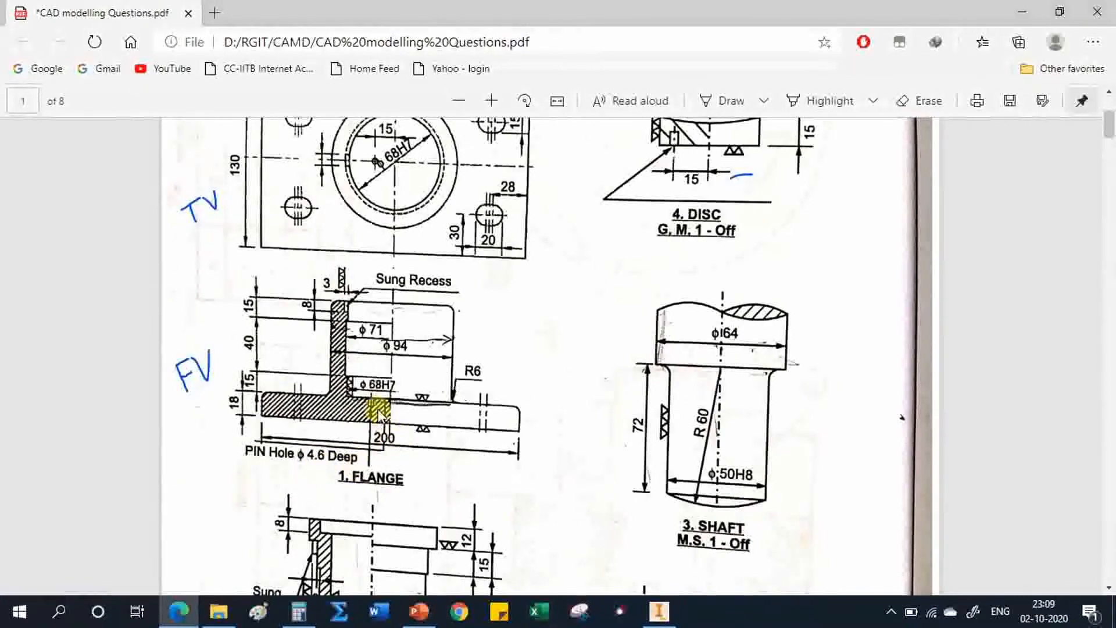
scroll(381, 414, "up", 3)
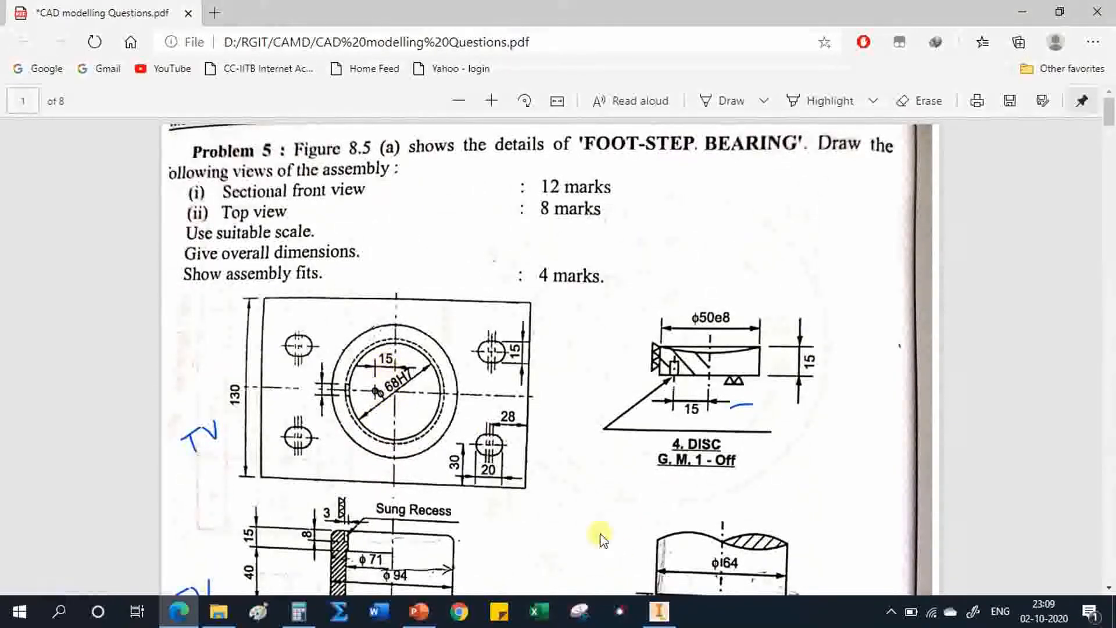
left_click(659, 610)
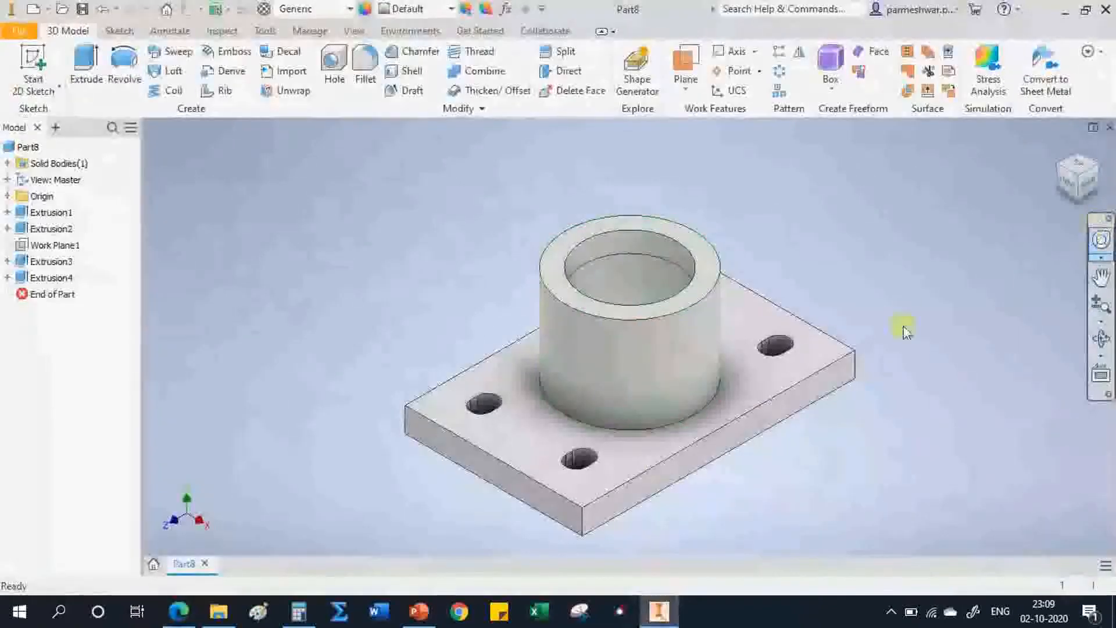
left_click(529, 433)
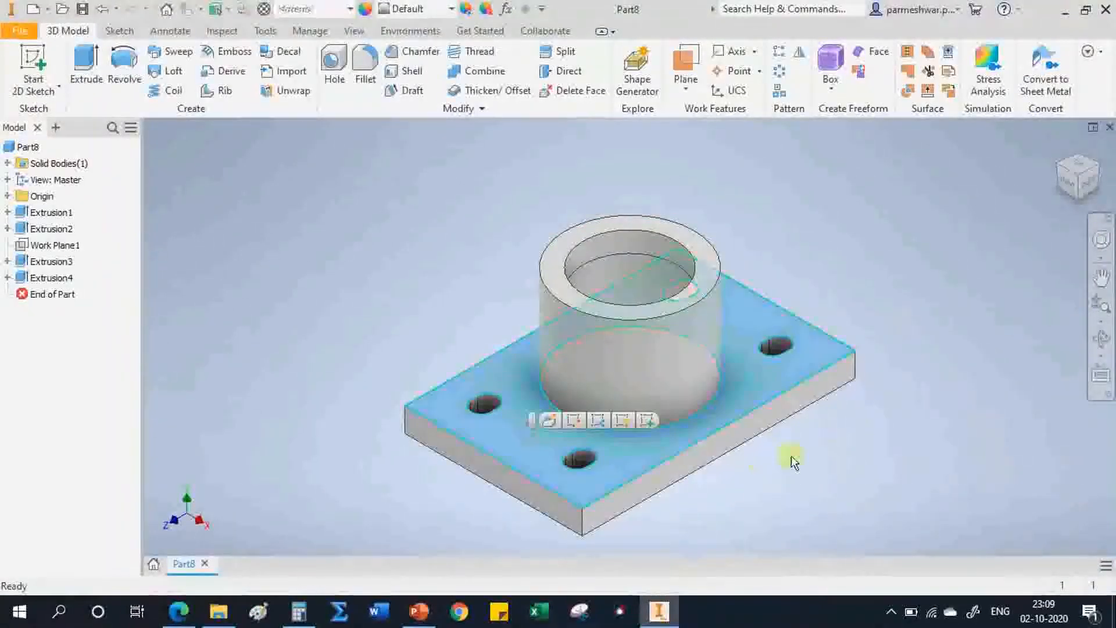
left_click(647, 421)
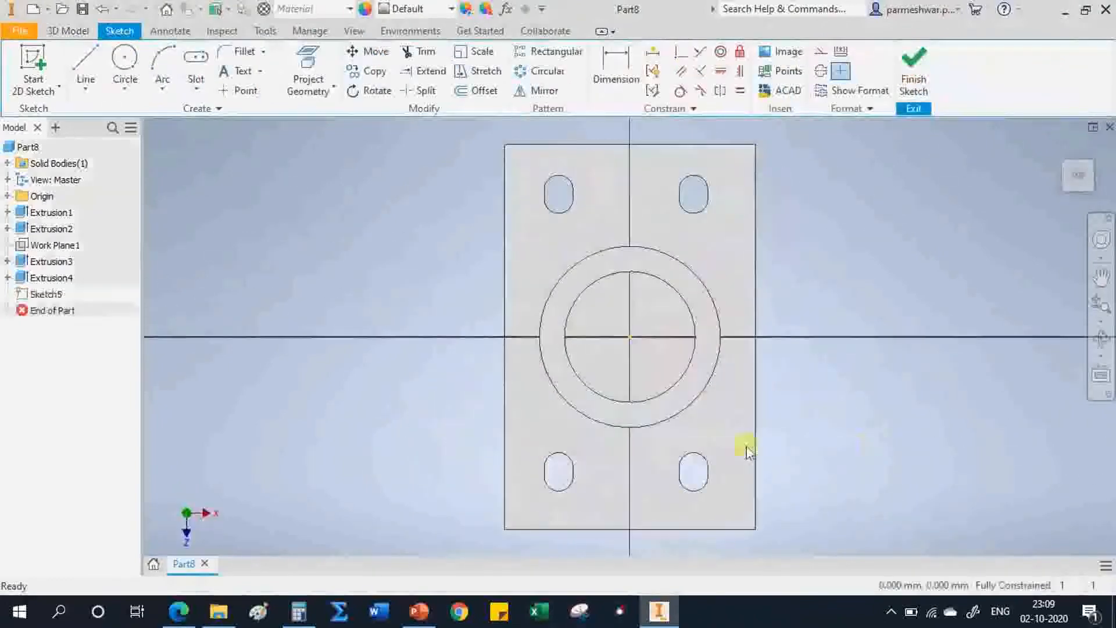
- Draw a 15 mm vertical helper line from the boss centre towards the base plate's lower short edge
left_click(87, 65)
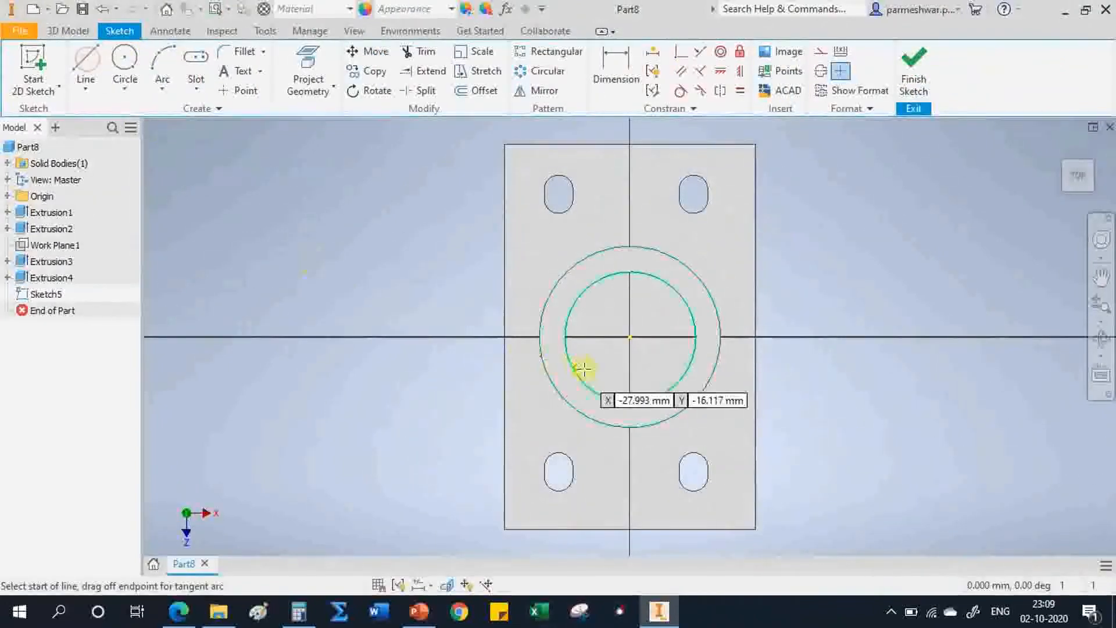
left_click(630, 337)
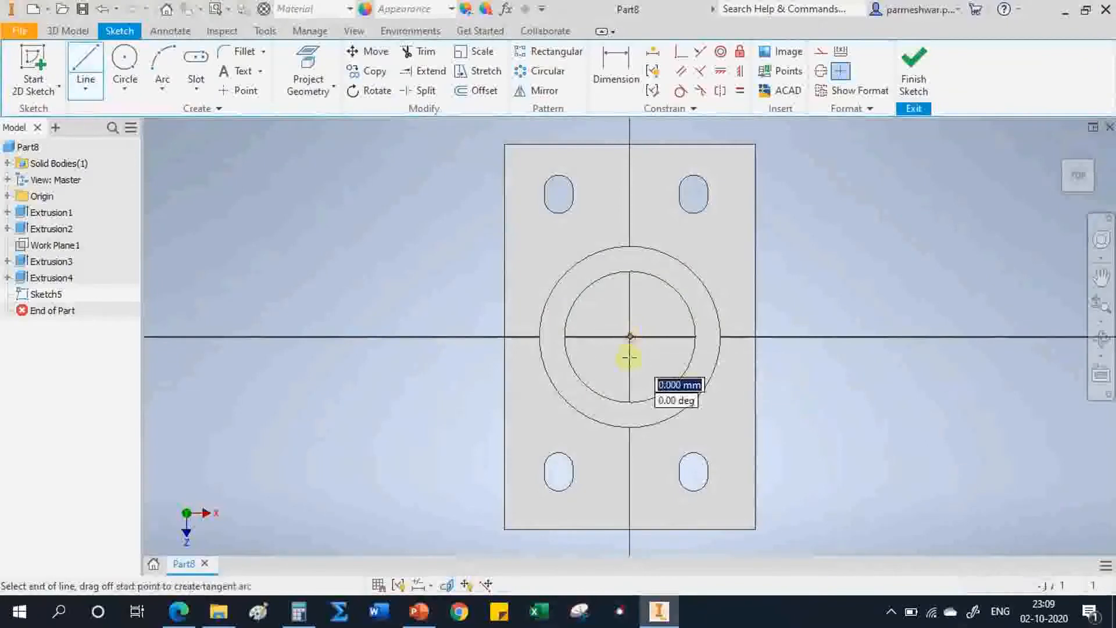
type("15")
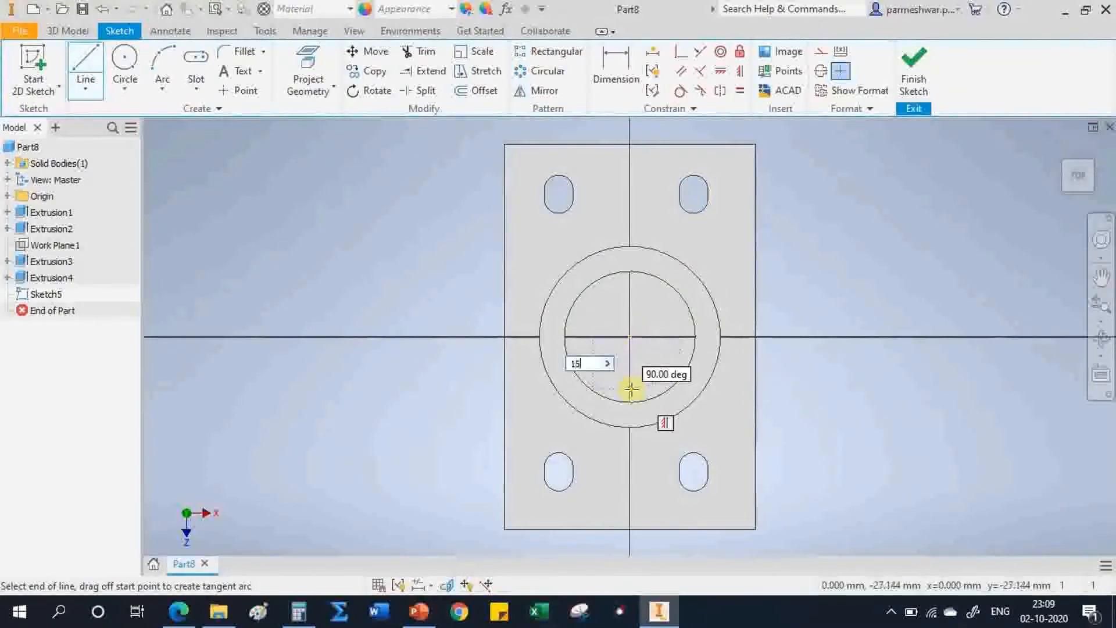
key("Return")
right_click(836, 371)
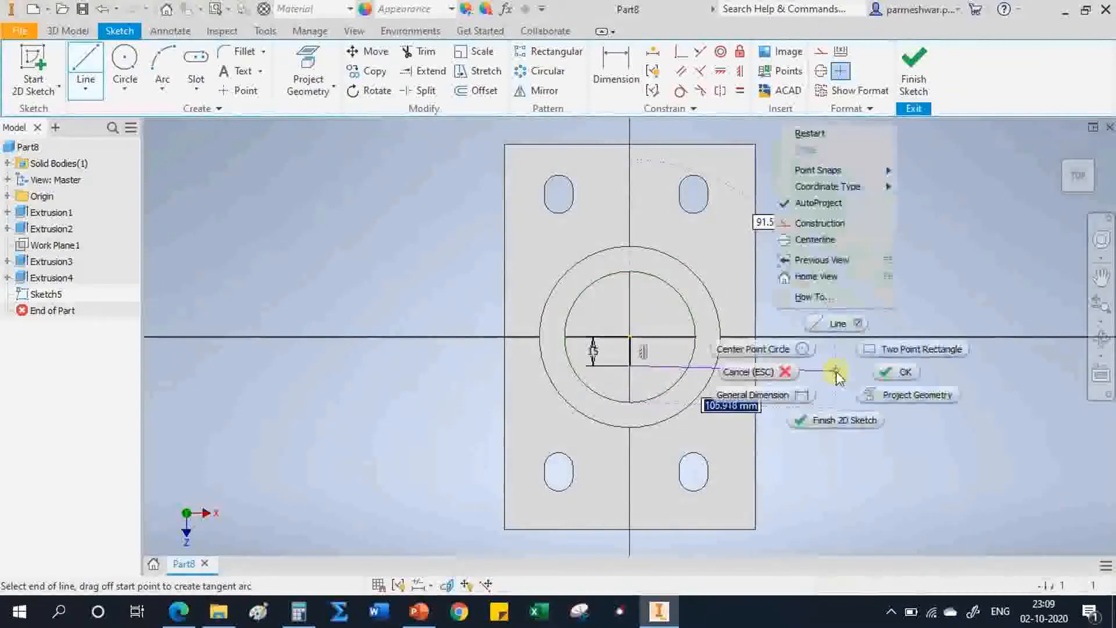
left_click(899, 370)
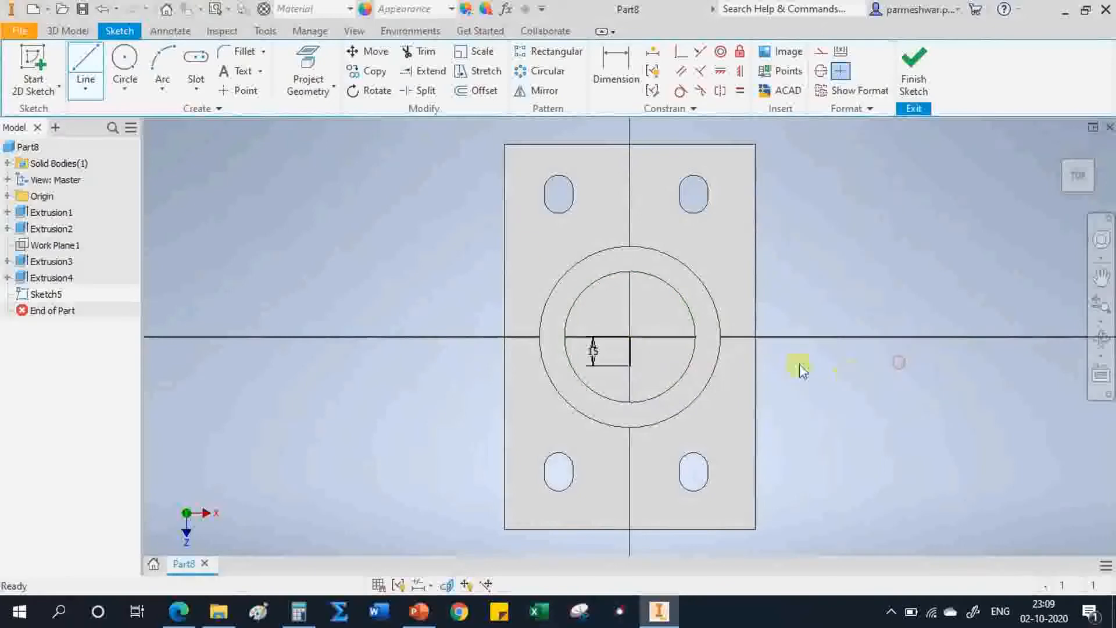
- Draw a 4 mm diameter circle centred on the lower end of the helper line for the pin hole
left_click(123, 58)
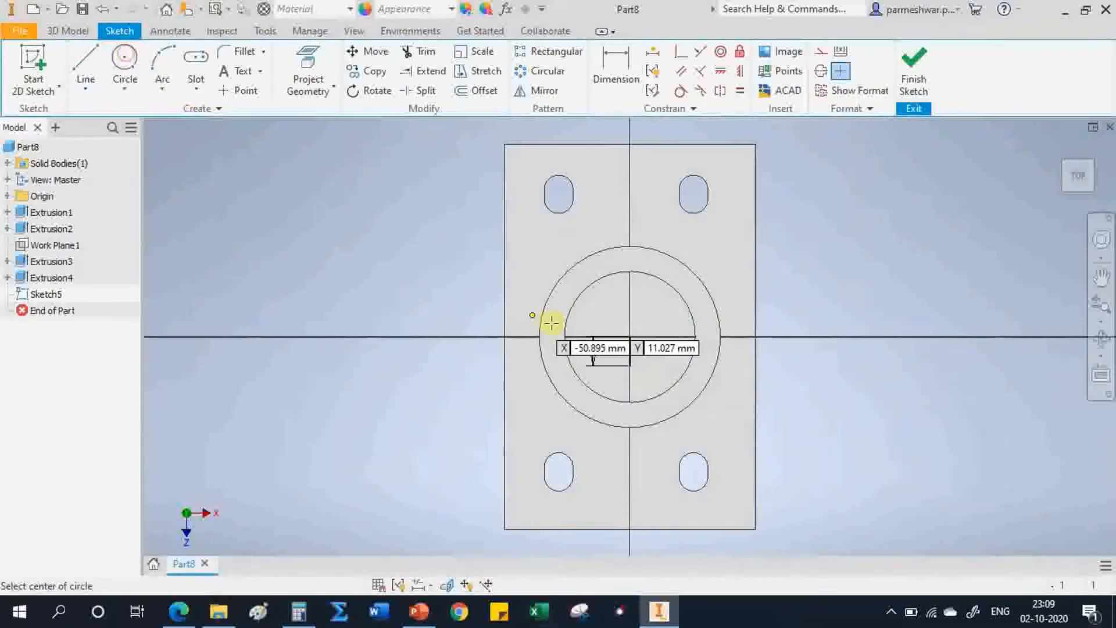
left_click(630, 365)
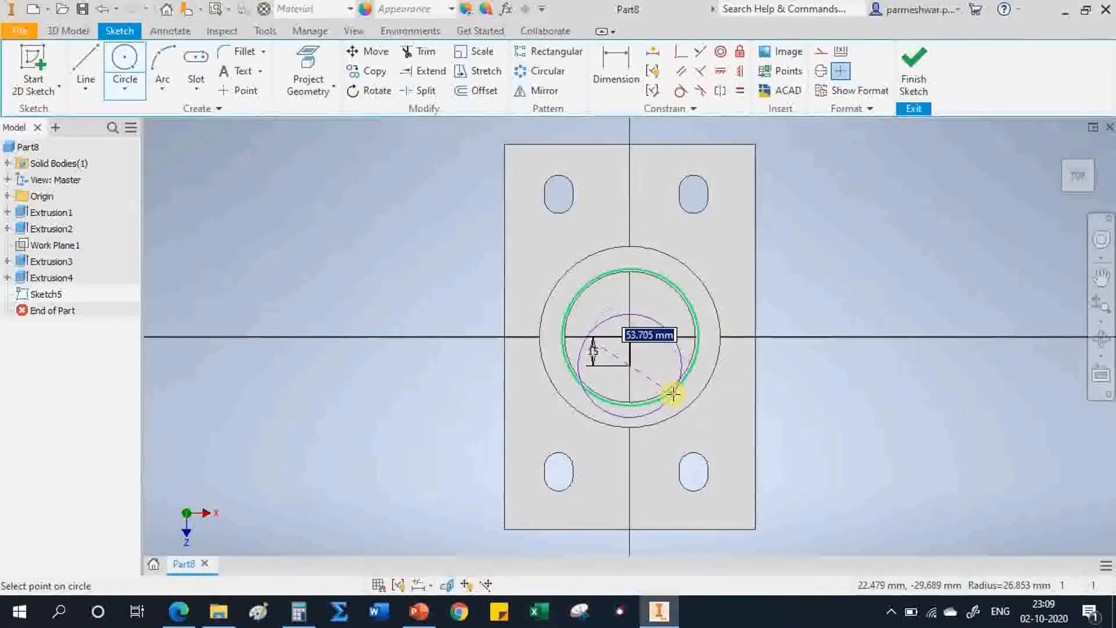
type("4")
key("Return")
right_click(772, 391)
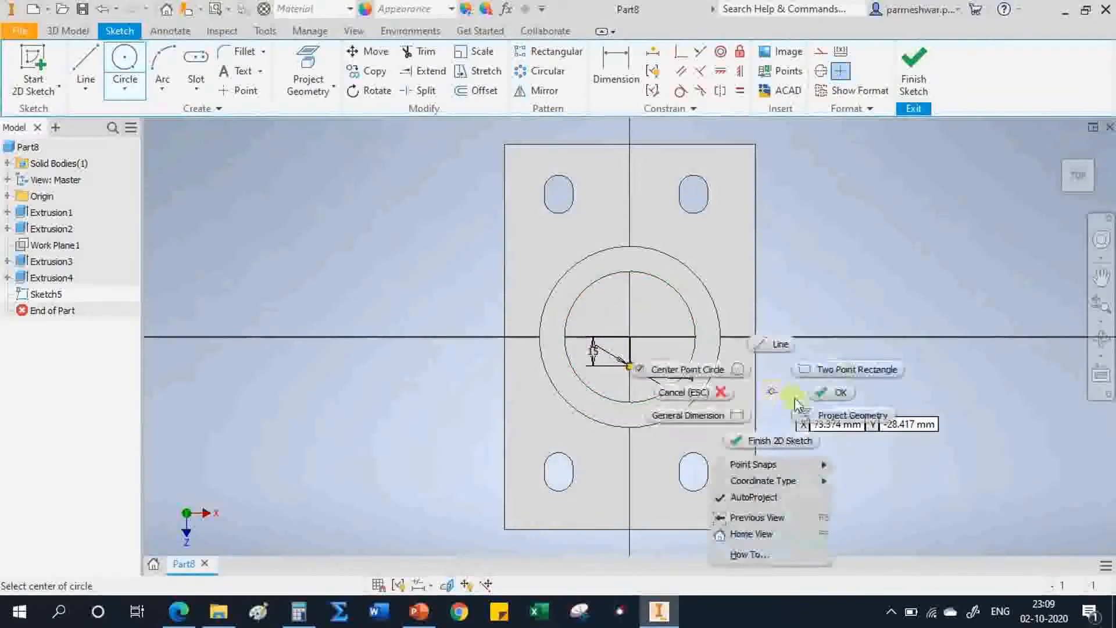
left_click(837, 392)
- Delete the helper line above the pin hole circle and finish the sketch
scroll(627, 373, "up", 5)
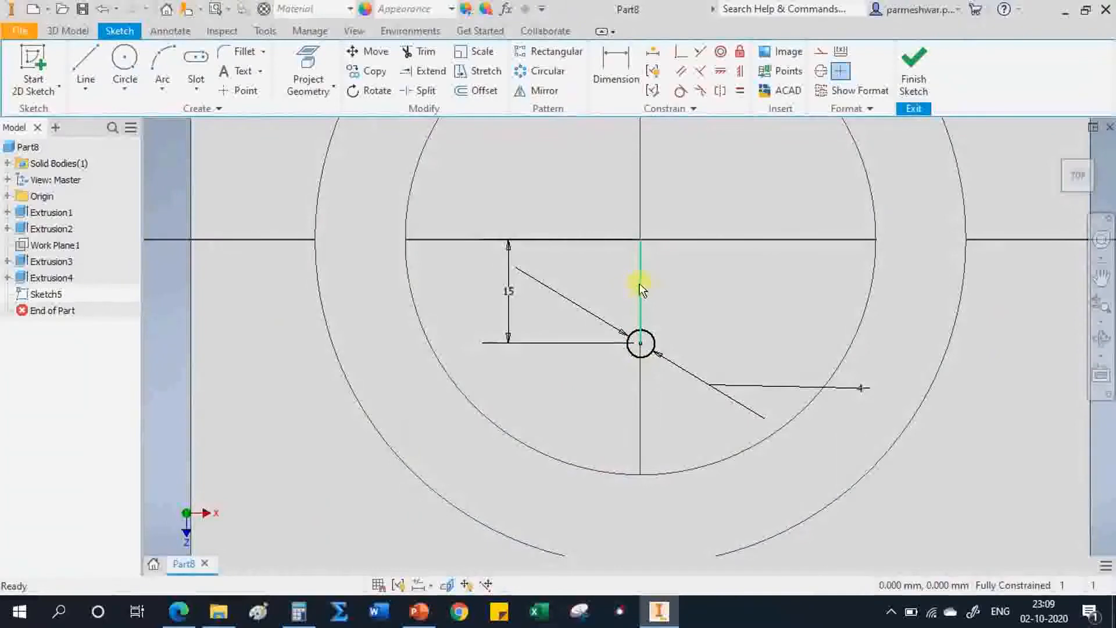
left_click(639, 285)
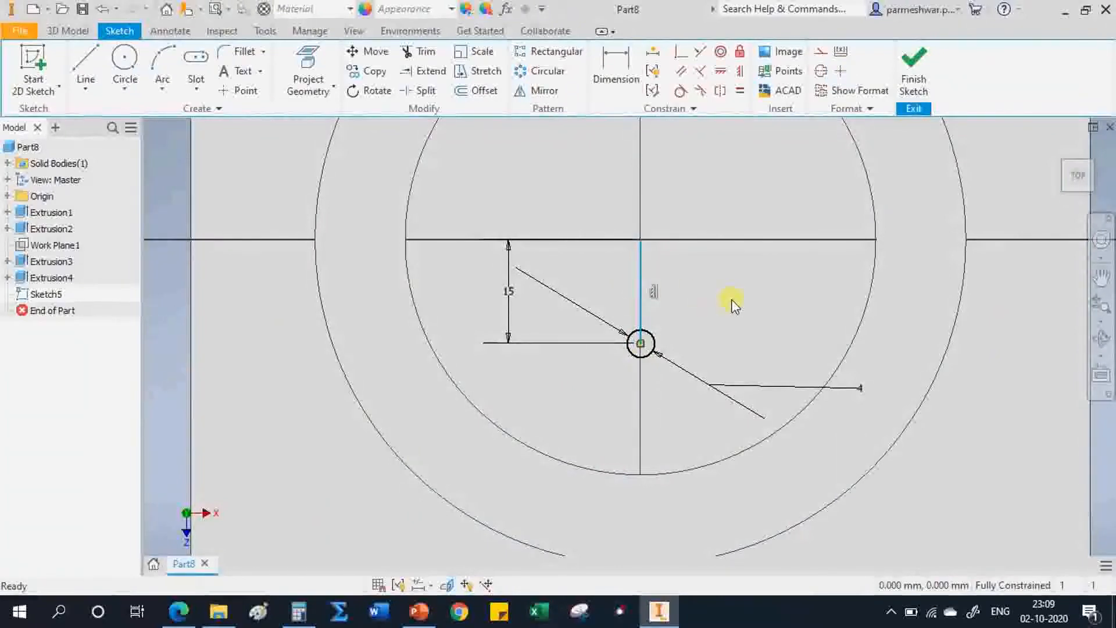
key("Delete")
left_click(915, 65)
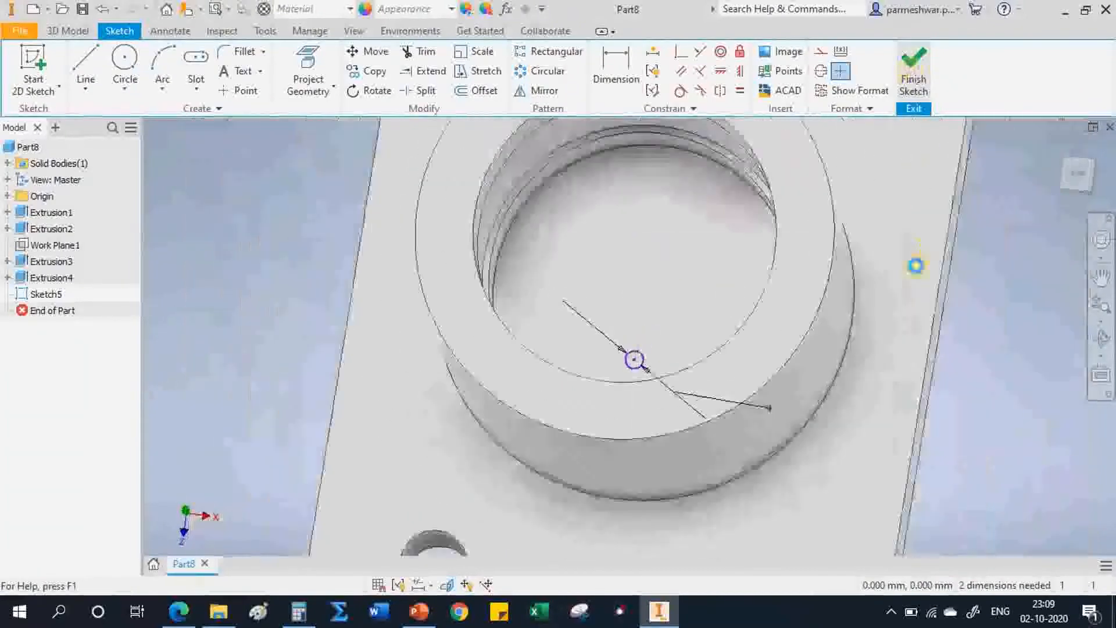
- Extrude the pin hole circle as a cut 6 mm deep into the base plate
left_click(86, 71)
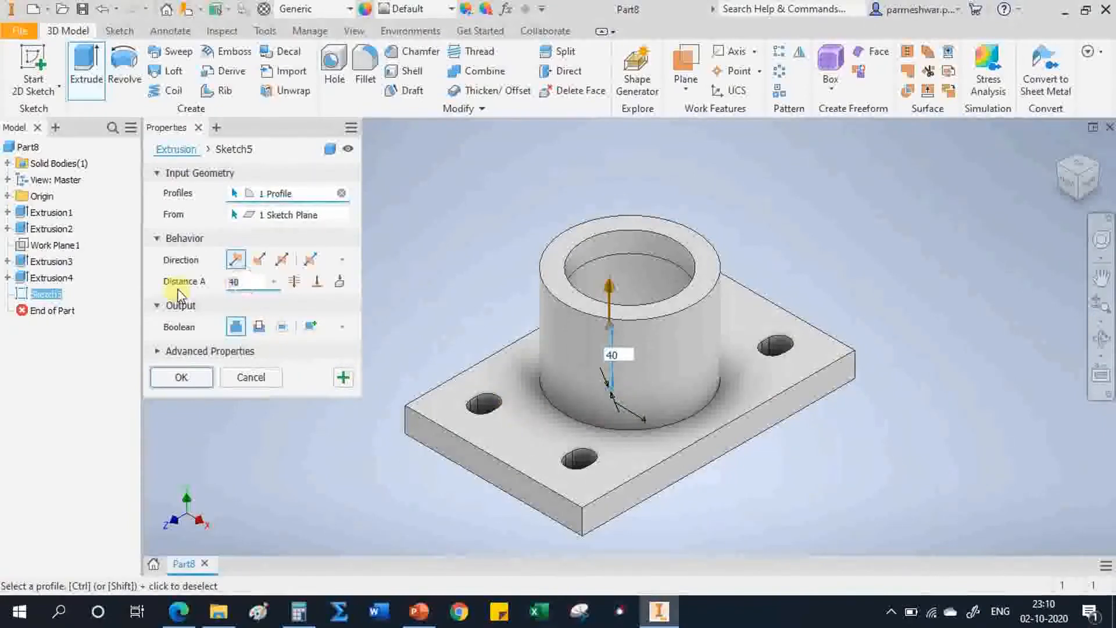
type("6")
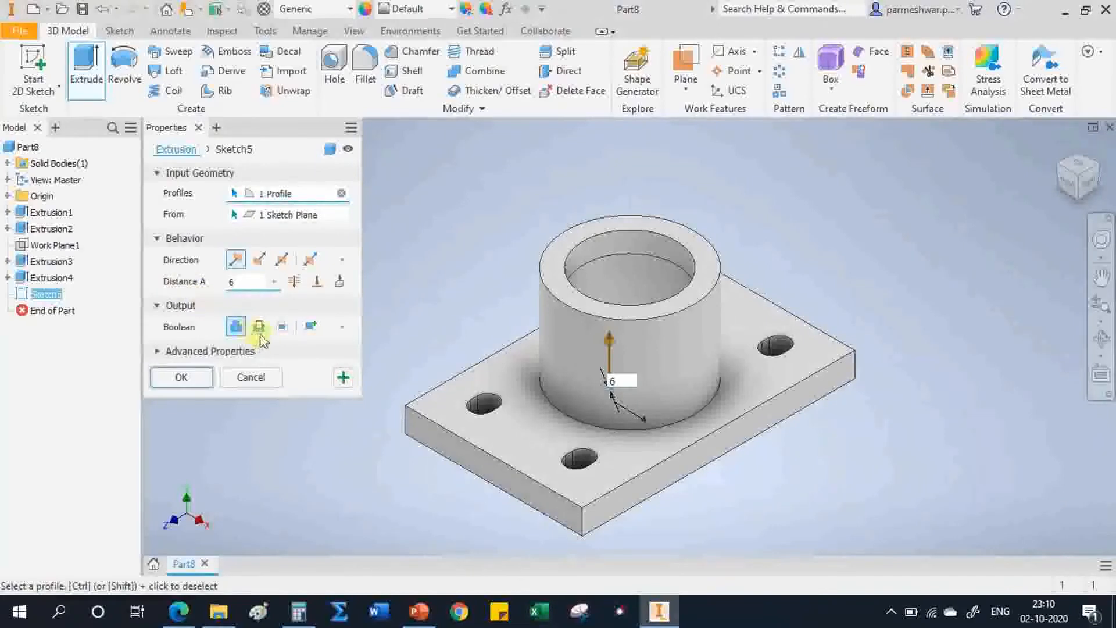
left_click(259, 327)
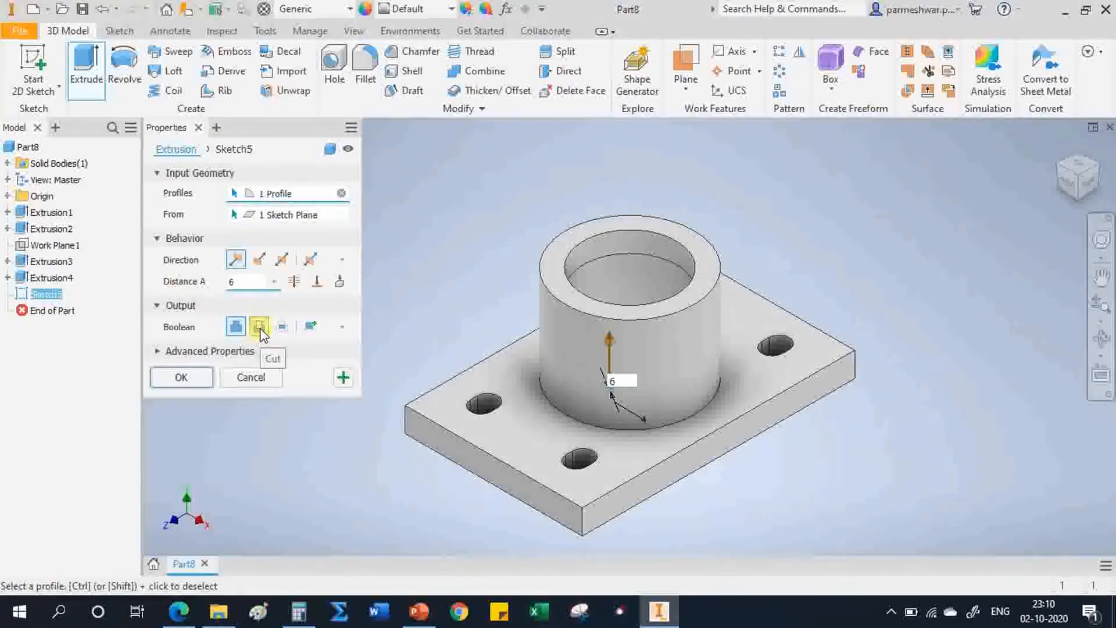
left_click(186, 378)
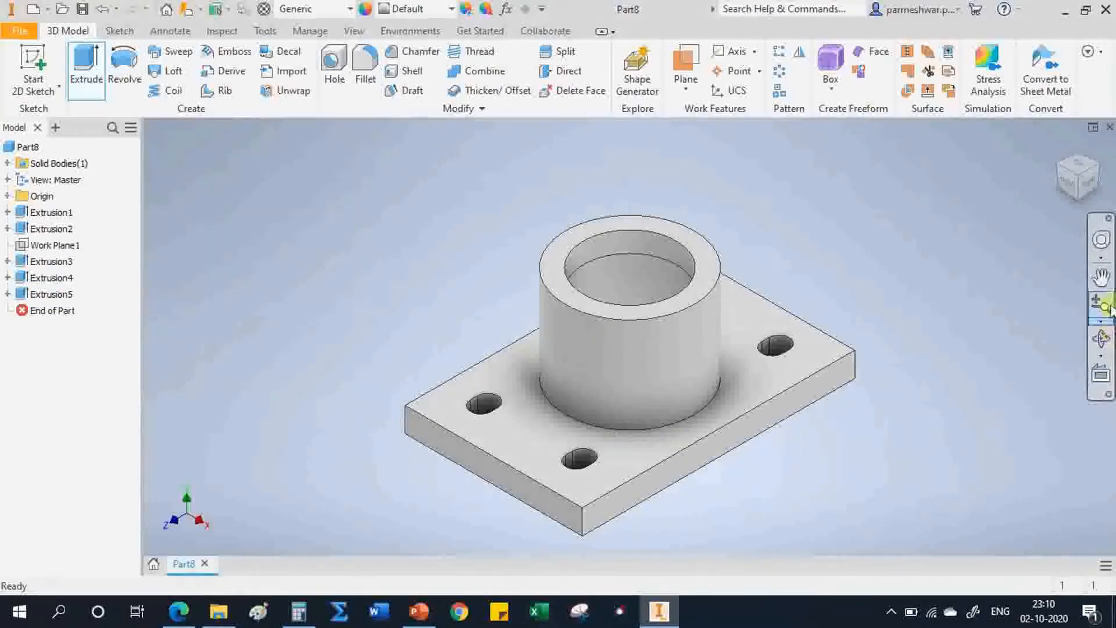
- Examine the pin hole in the floor of the boss bore up close and return to the isometric view
left_click(1100, 338)
left_click_drag(616, 309, 614, 354)
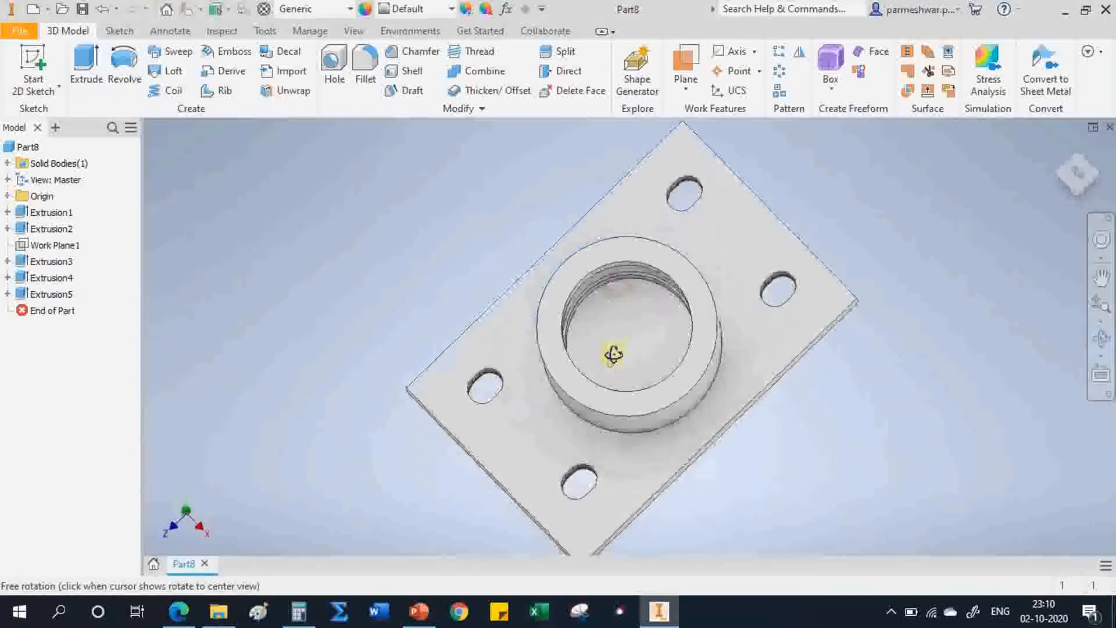
scroll(620, 349, "down", 4)
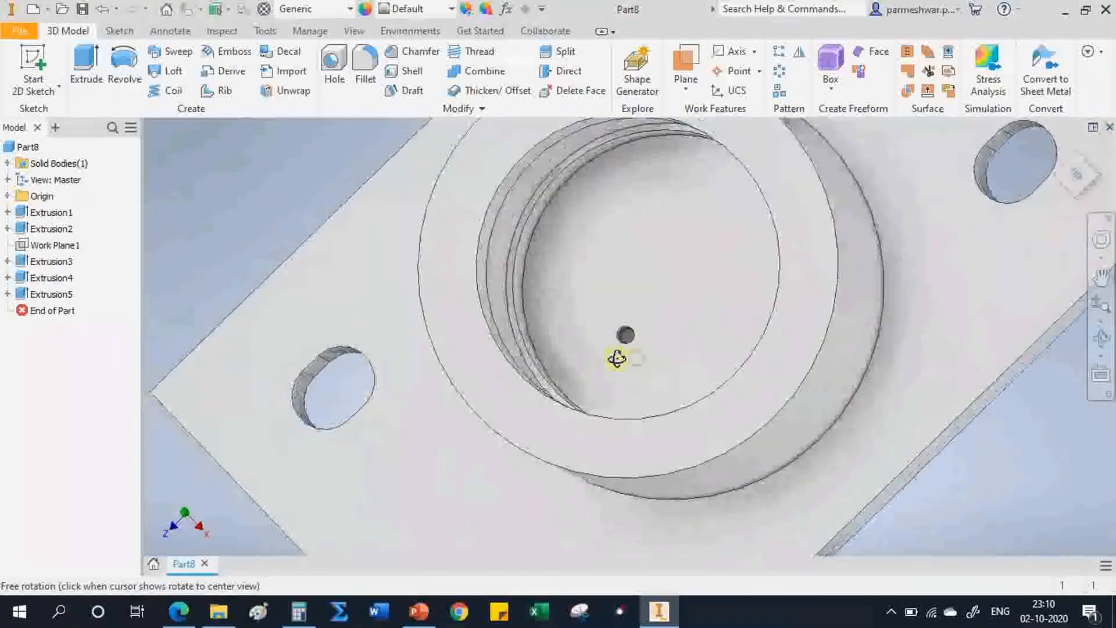
scroll(621, 349, "down", 3)
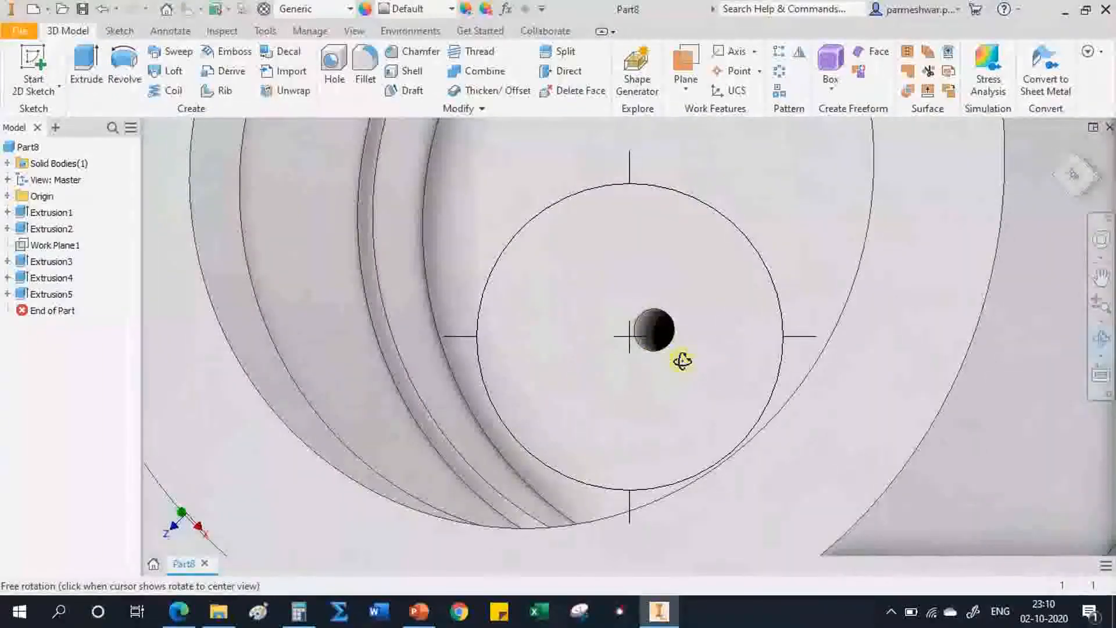
right_click(680, 361)
left_click(743, 363)
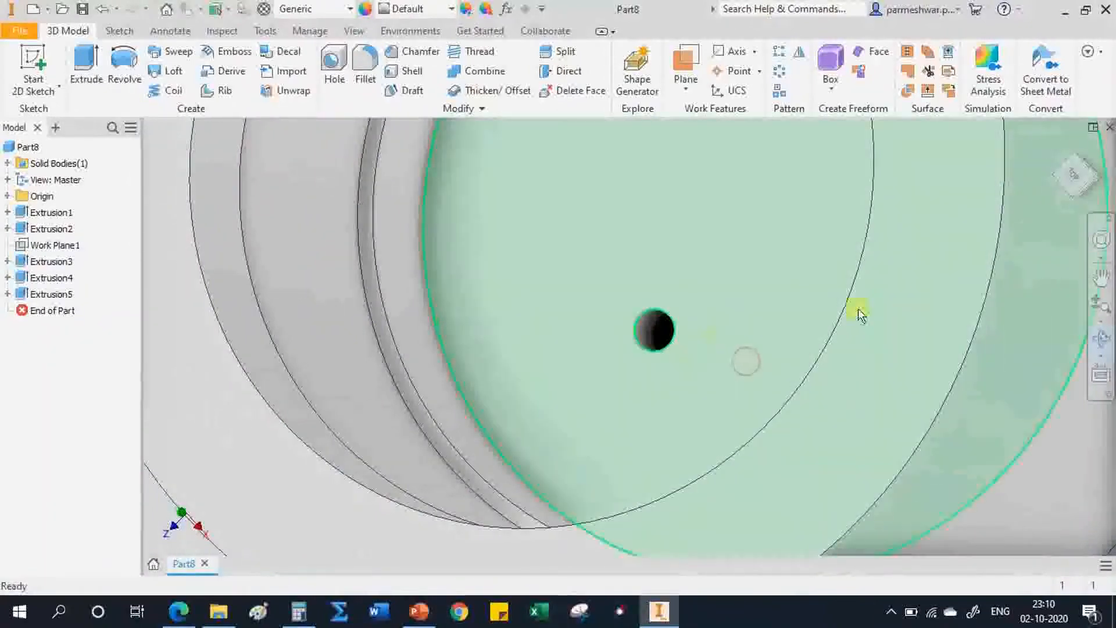
left_click(1062, 147)
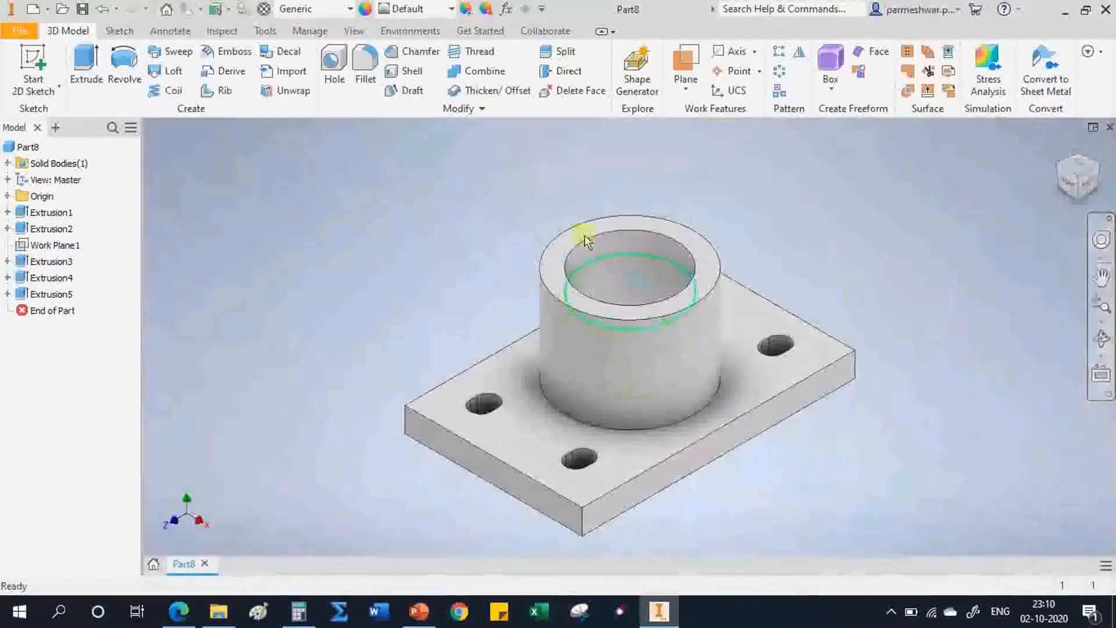
- Check the snug recess details in the flange's top and front views in the PDF and return to the Inventor part
left_click(180, 611)
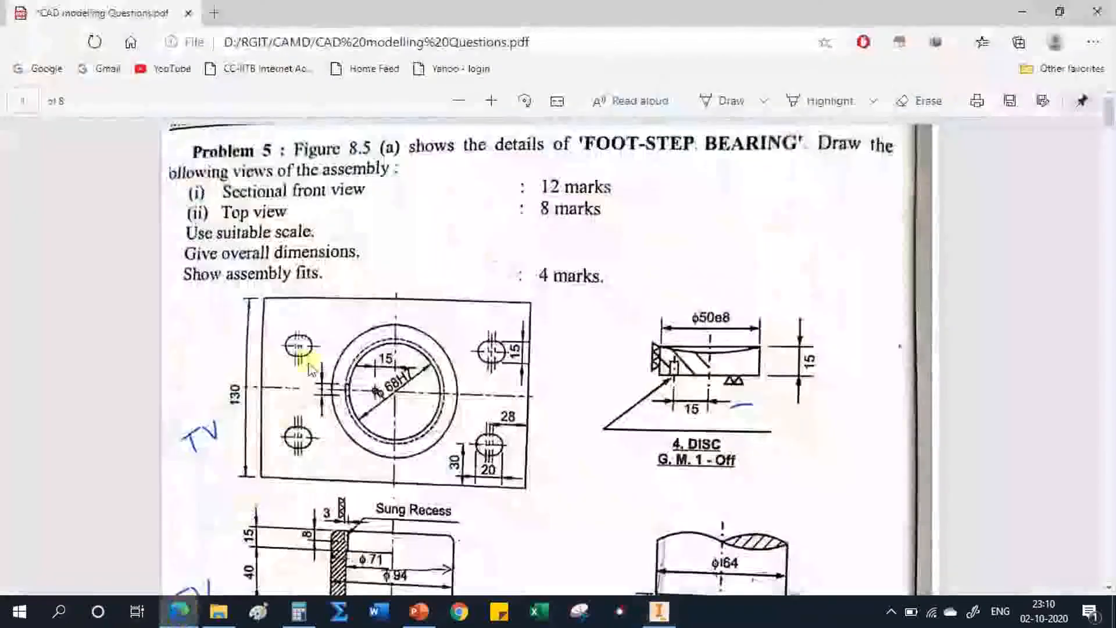
scroll(367, 367, "down", 4)
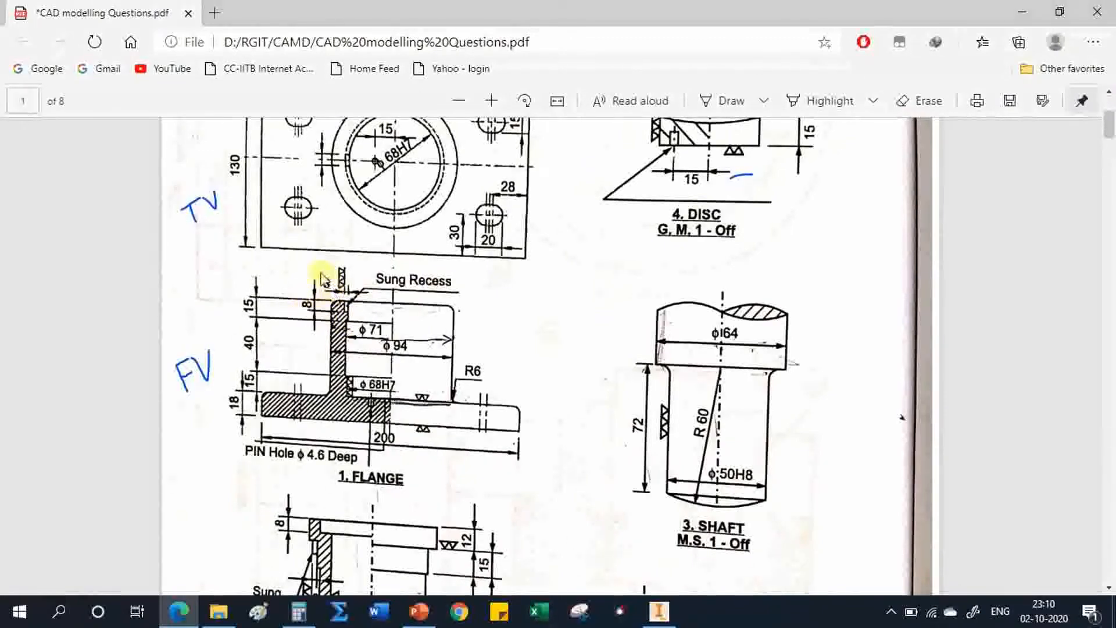
scroll(329, 290, "up", 1)
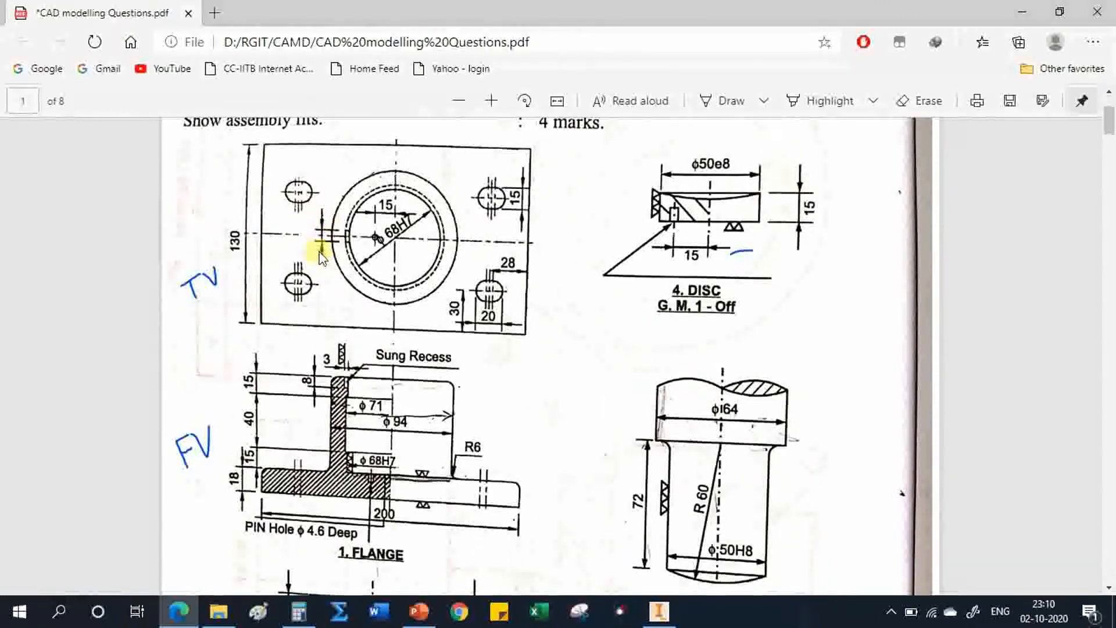
mouse_move(660, 611)
left_click(645, 523)
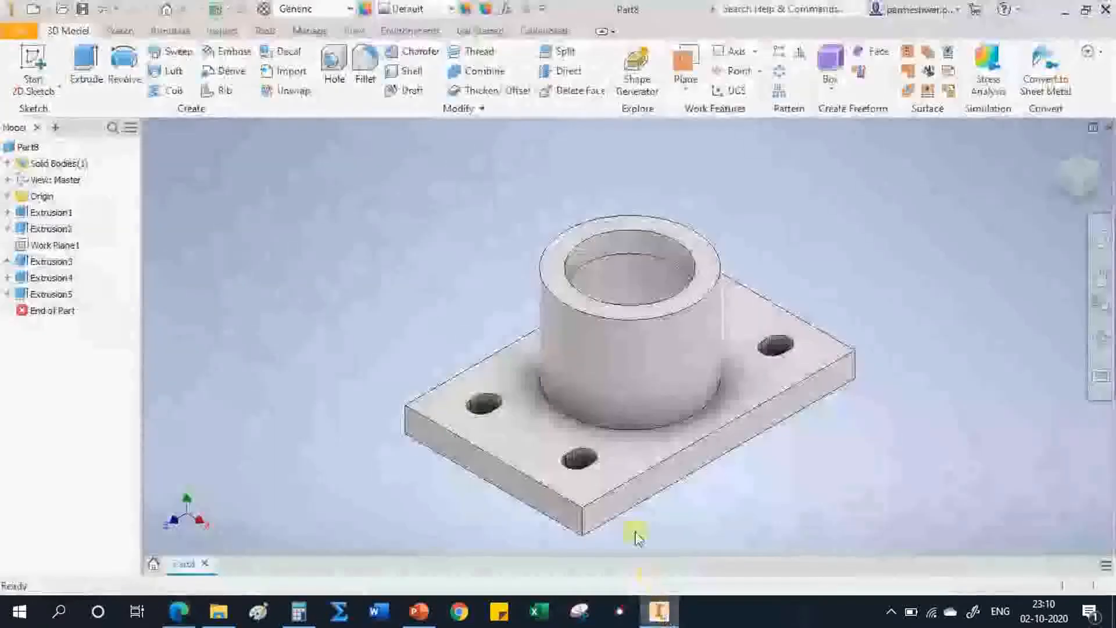
- Start a sketch on the boss's top annular face and project the bore's circular edge into it
left_click(567, 295)
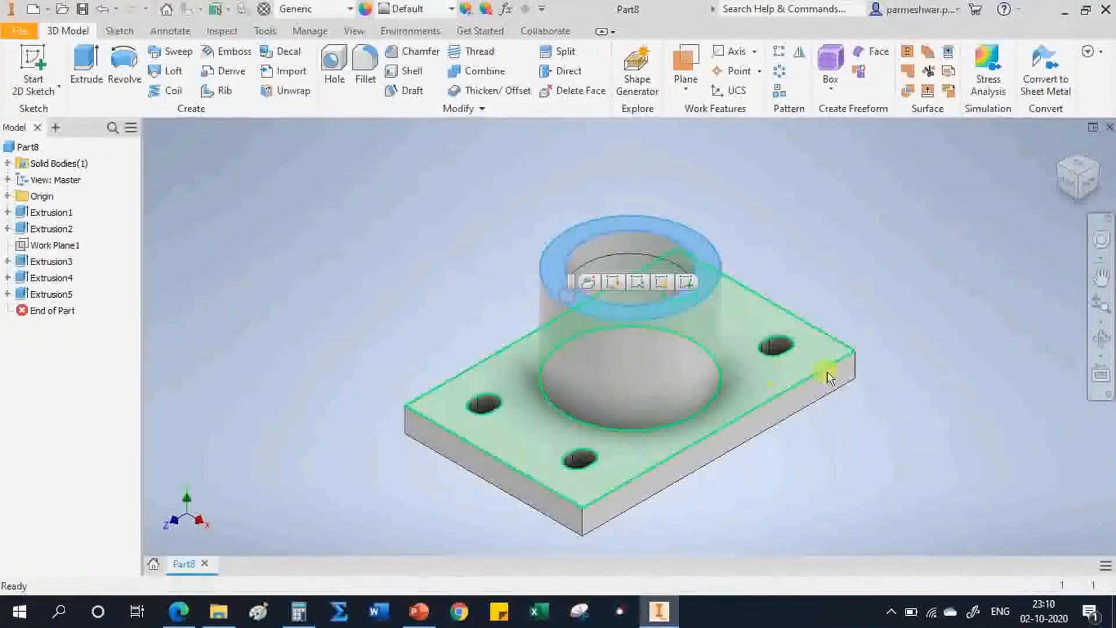
left_click(688, 284)
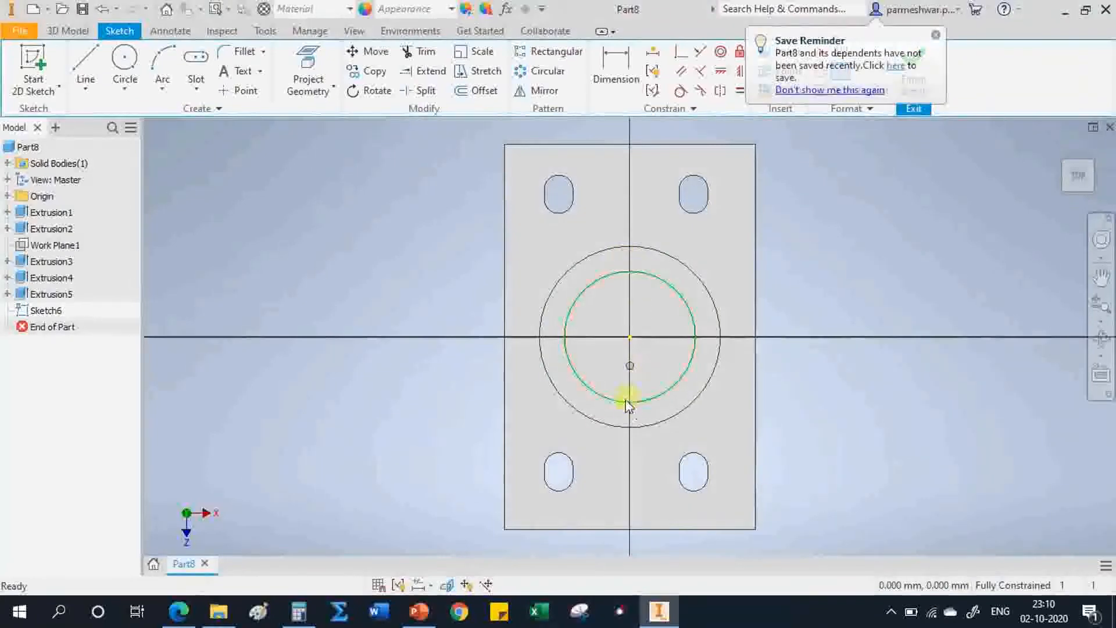
left_click(633, 369)
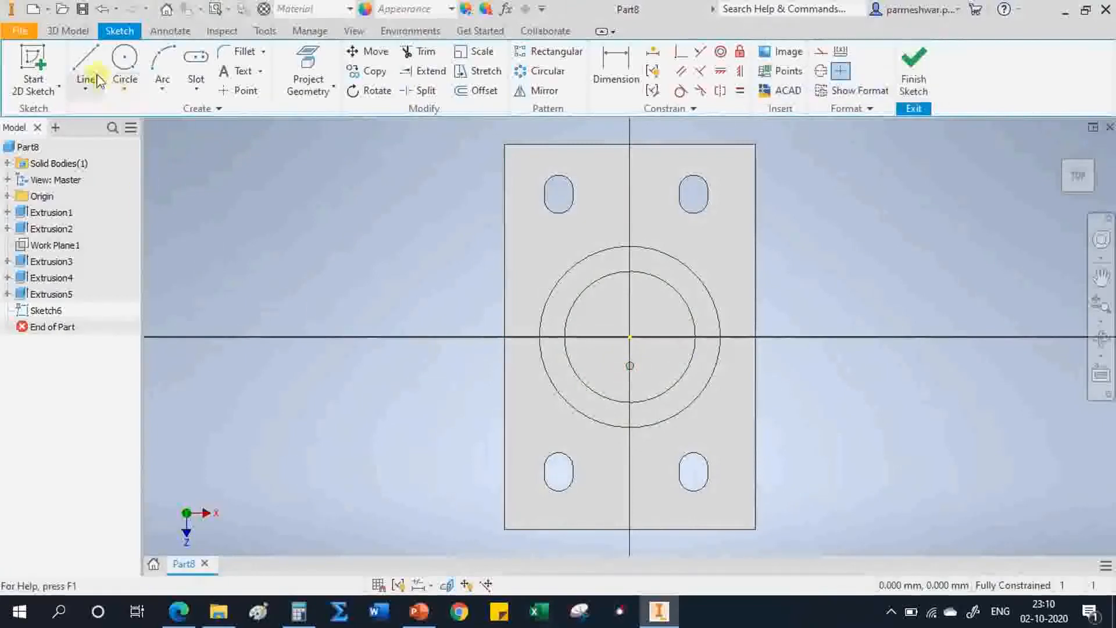
left_click(85, 56)
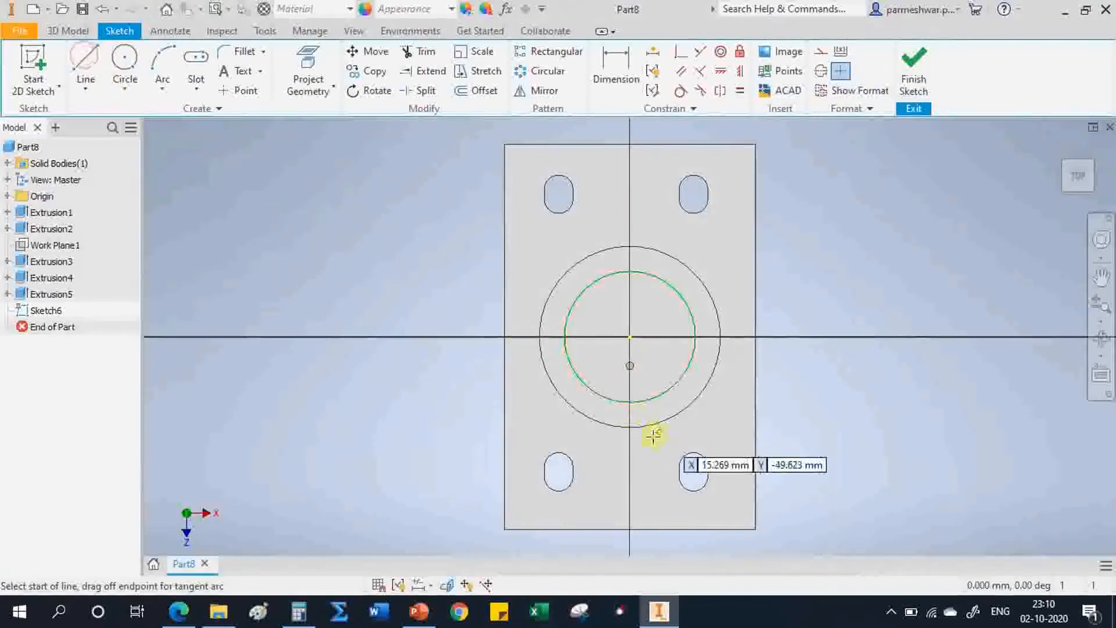
scroll(643, 432, "down", 3)
scroll(643, 432, "down", 3)
scroll(568, 282, "up", 5)
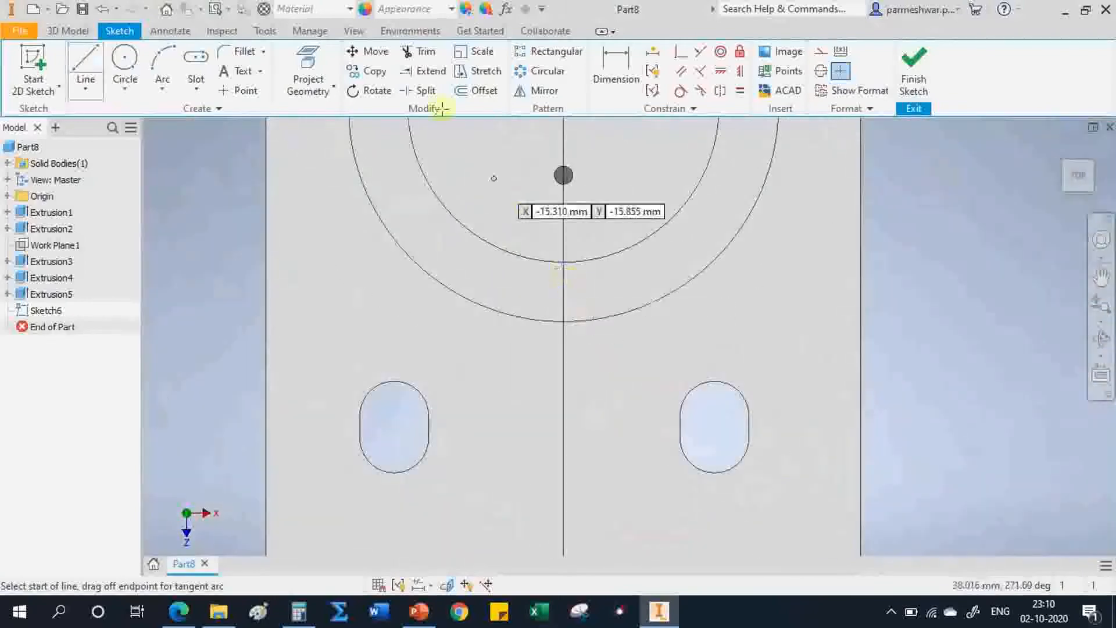
left_click(308, 70)
left_click(527, 258)
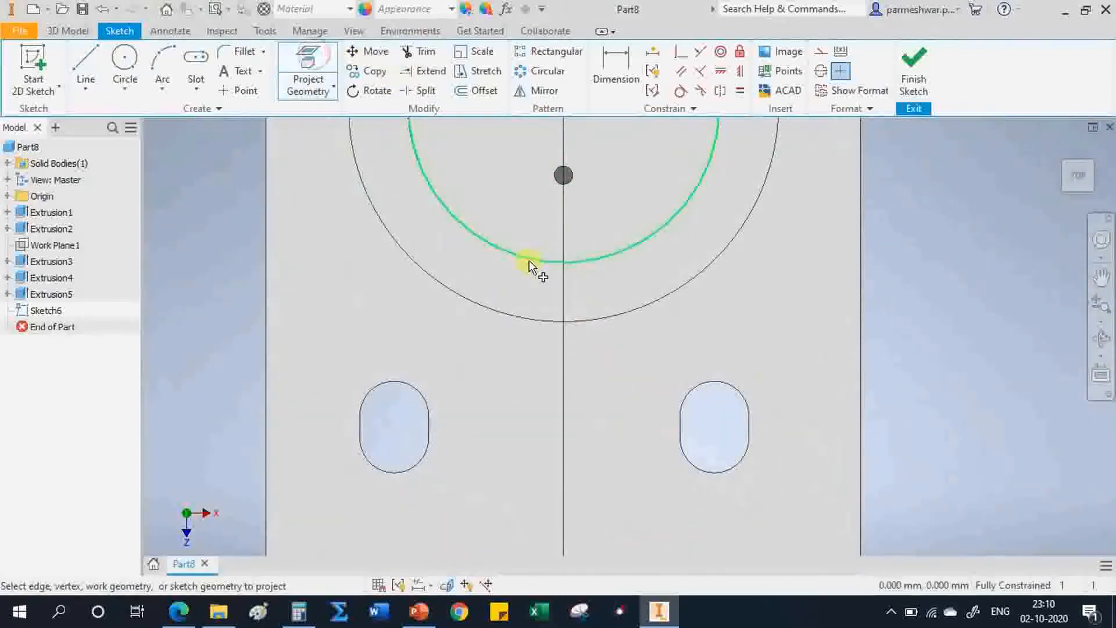
key("Escape")
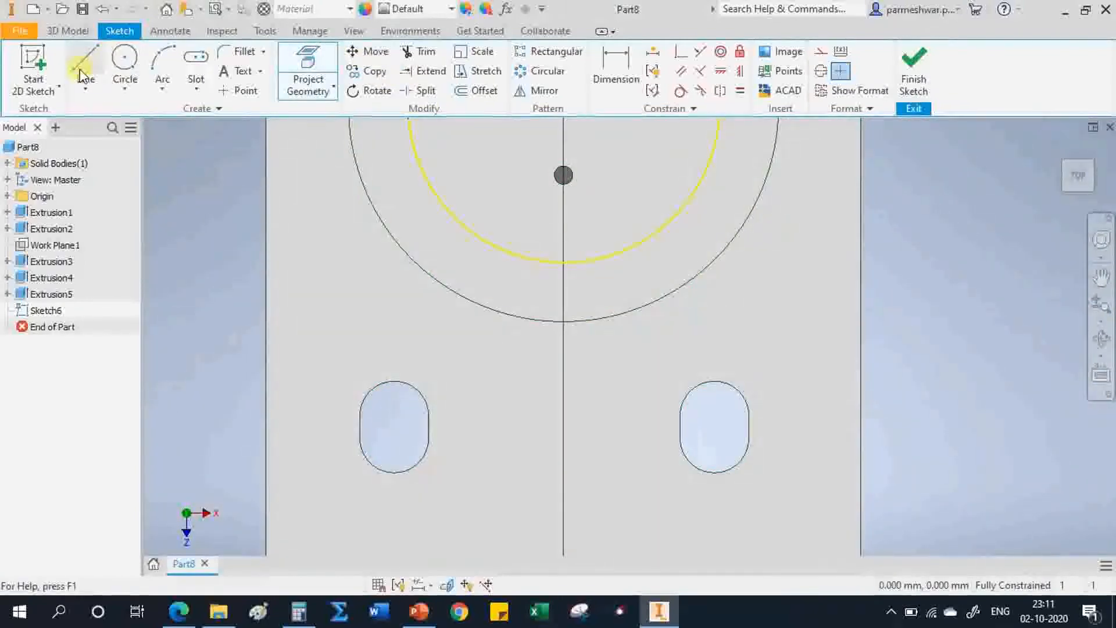
- Draw connected lines from the projected circle's lowest point: 3 mm outward, 4 mm to the right, and a short stub back towards the bore
left_click(84, 64)
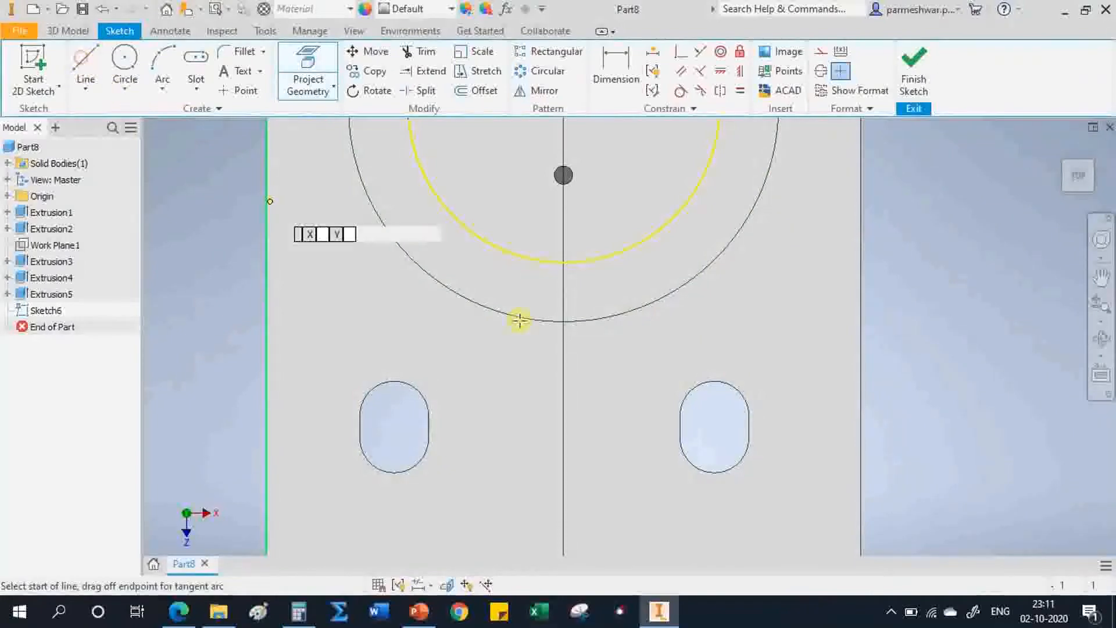
left_click(563, 262)
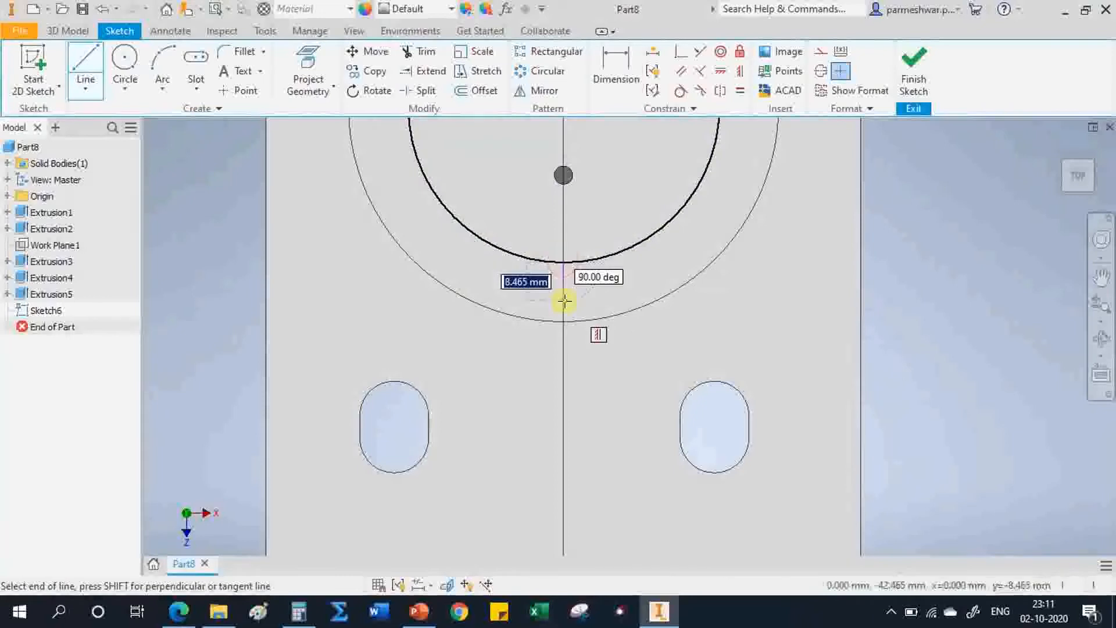
type("3")
key("Return")
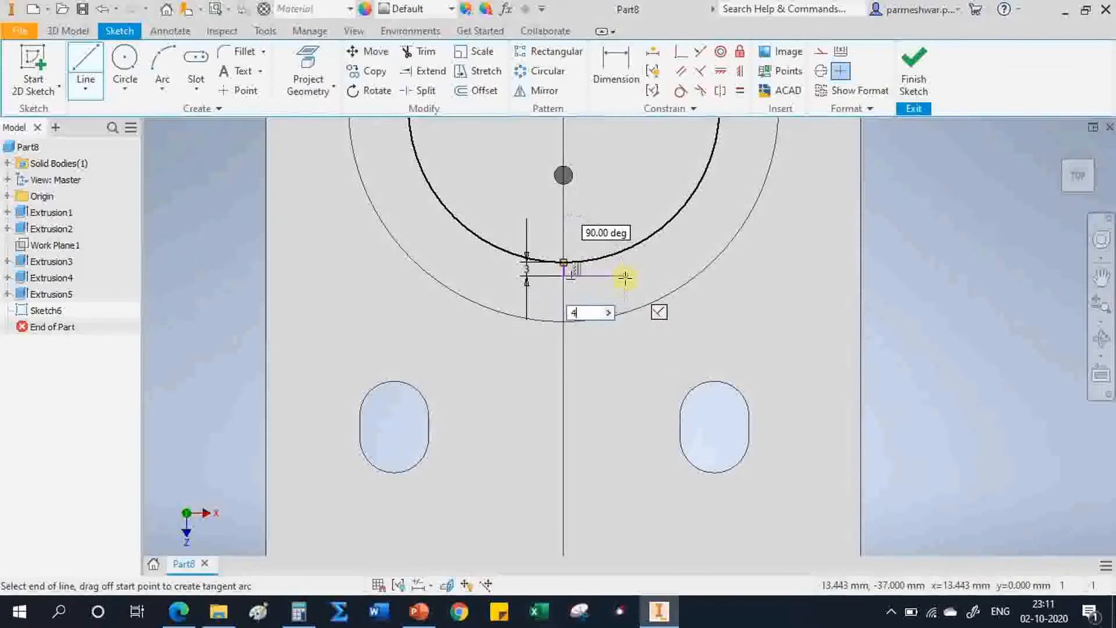
type("4")
key("Return")
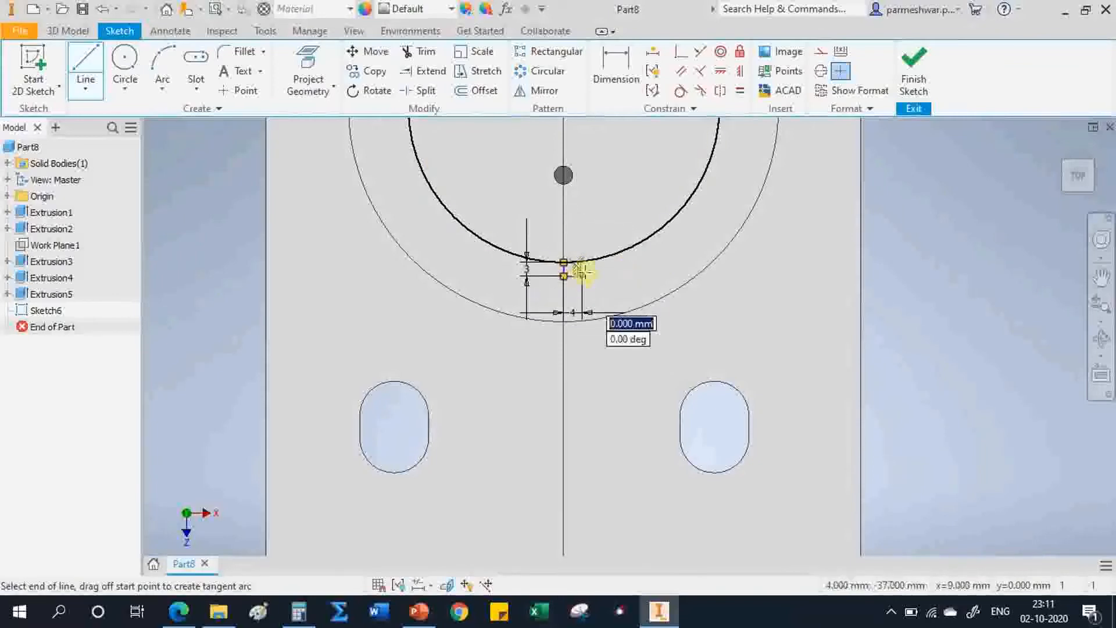
scroll(582, 271, "down", 5)
scroll(578, 269, "up", 7)
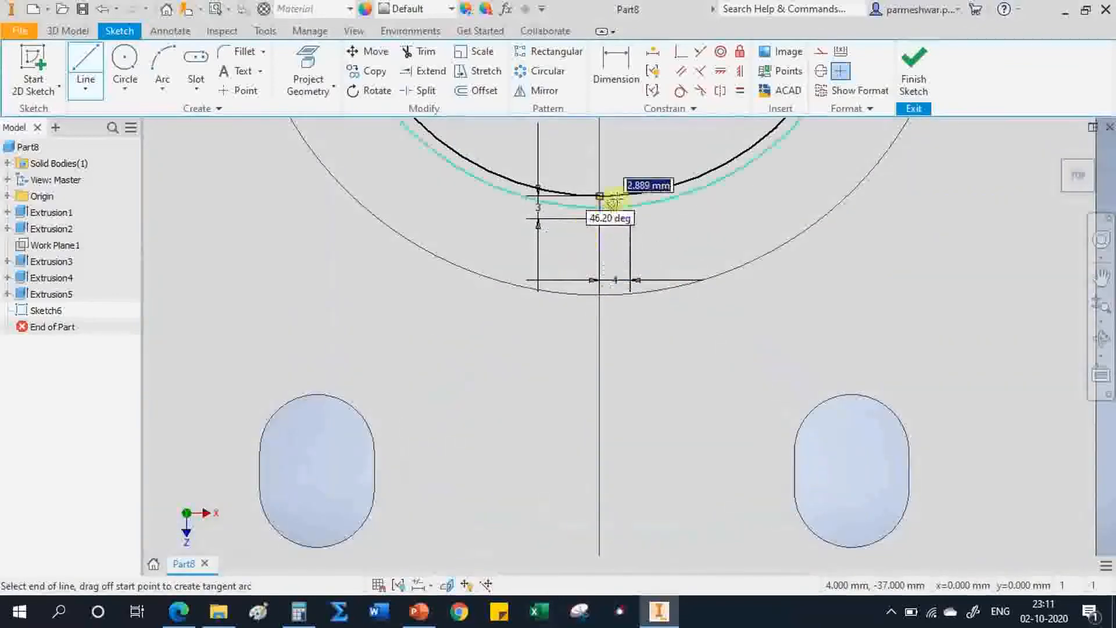
scroll(613, 200, "up", 3)
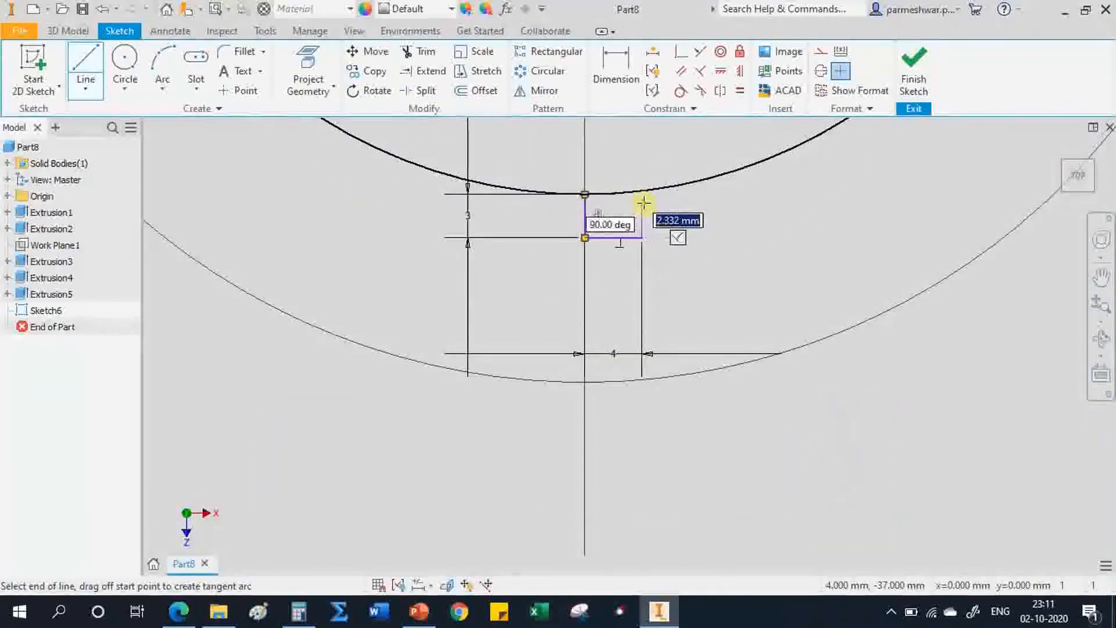
right_click(697, 202)
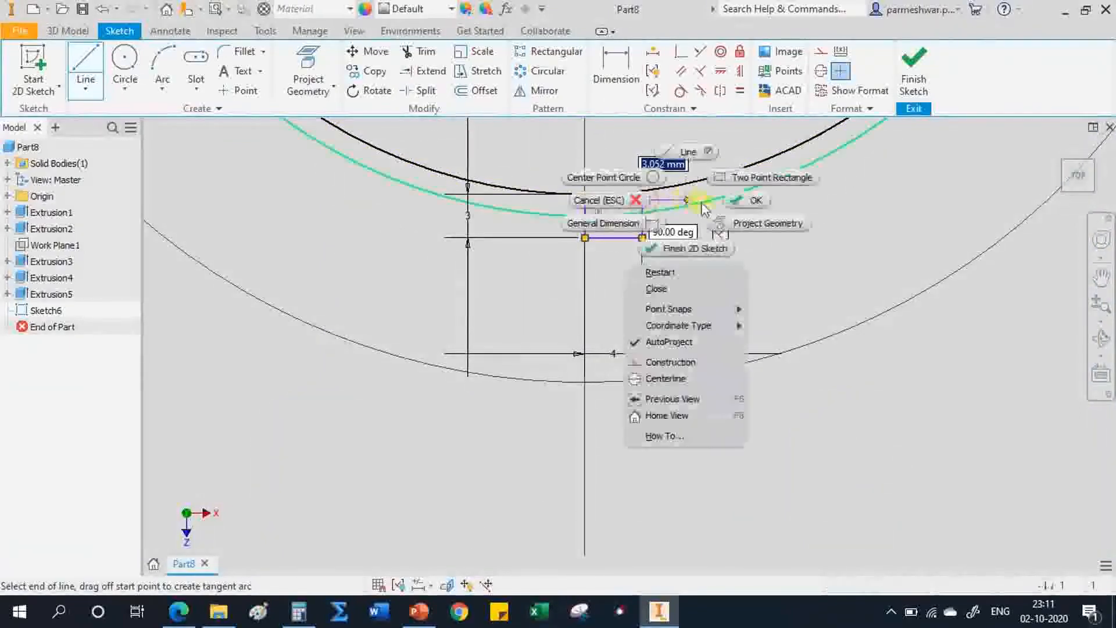
left_click(746, 202)
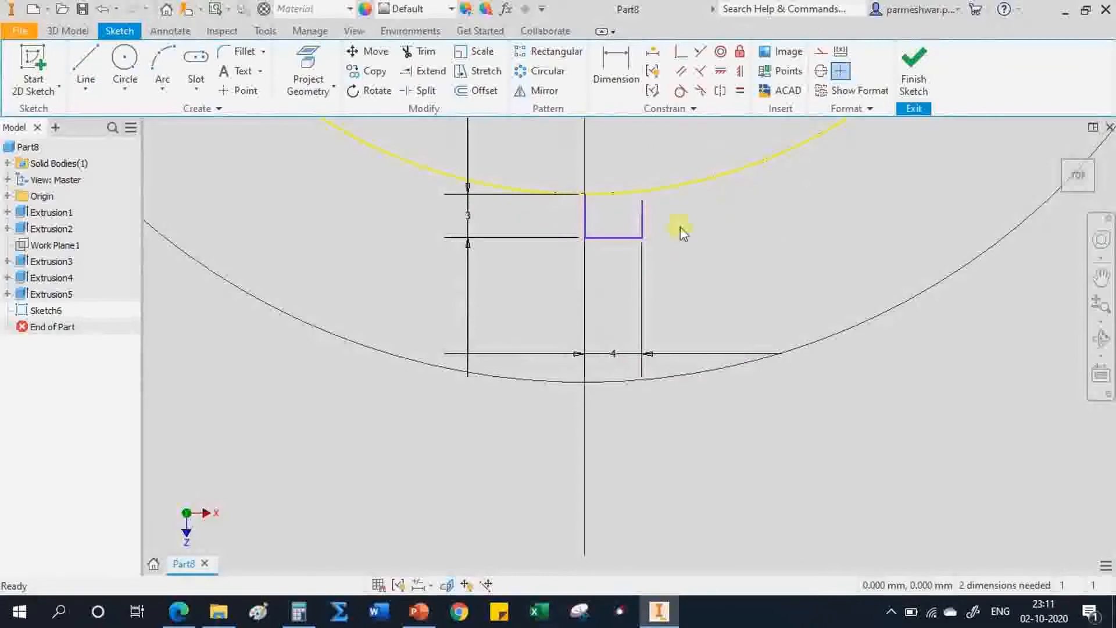
- Draw the notch's left half from the helper line's outer end: 4 mm to the left and a short stub back towards the bore
left_click(86, 58)
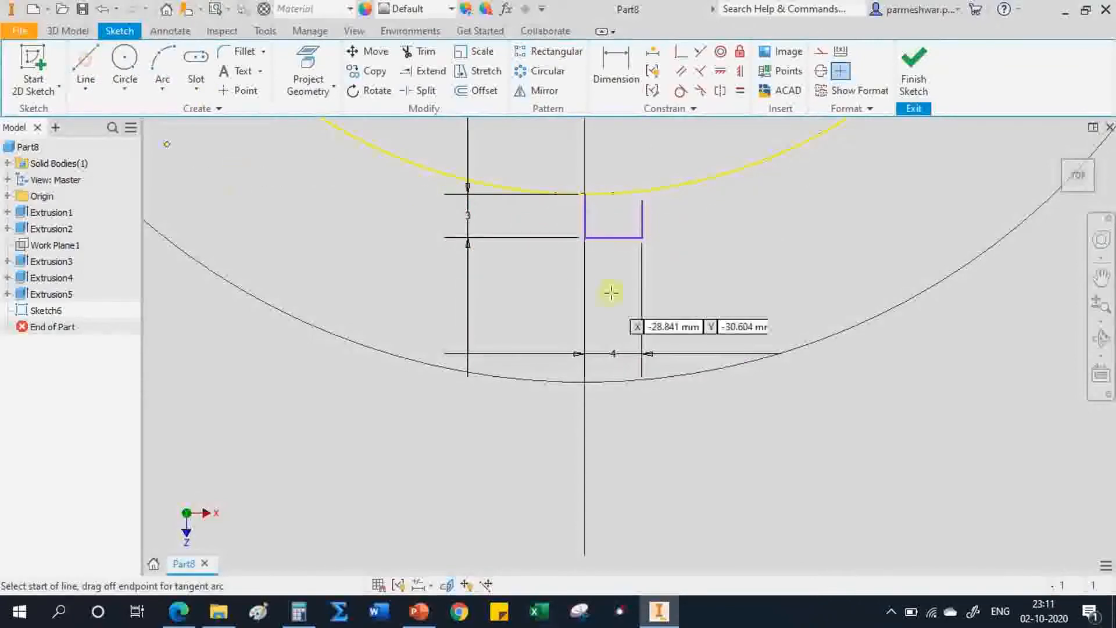
left_click(585, 237)
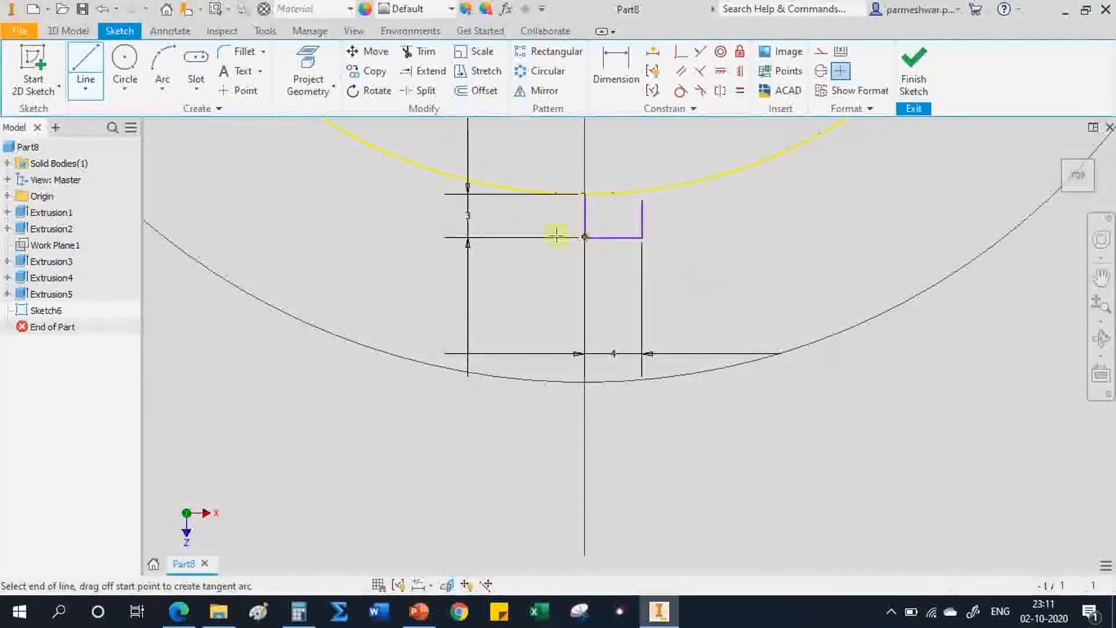
key("Return")
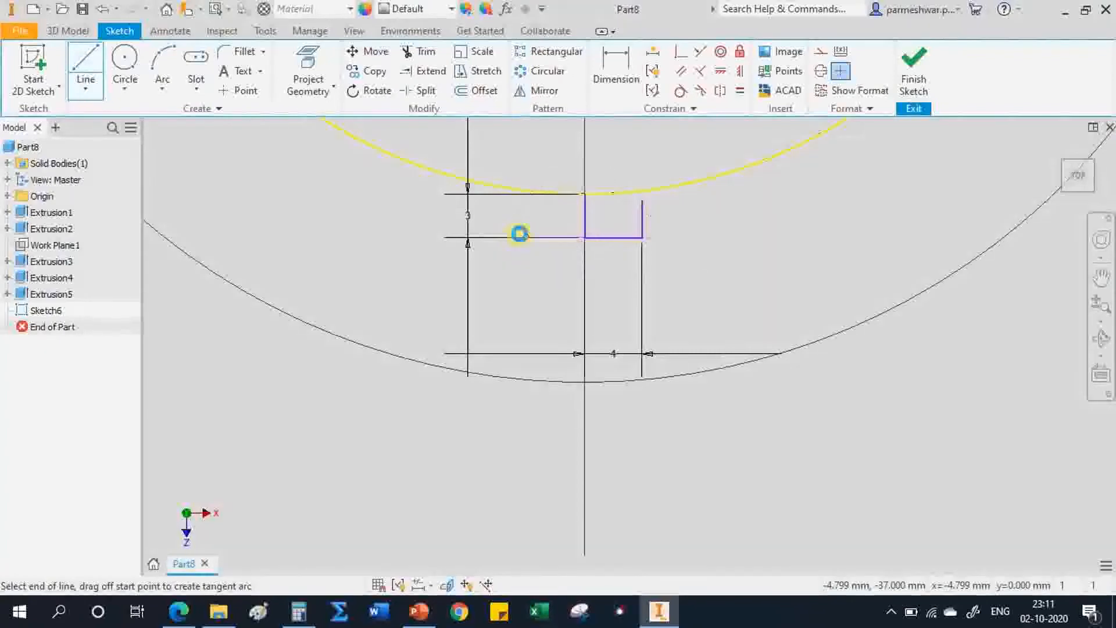
left_click(525, 197)
right_click(757, 216)
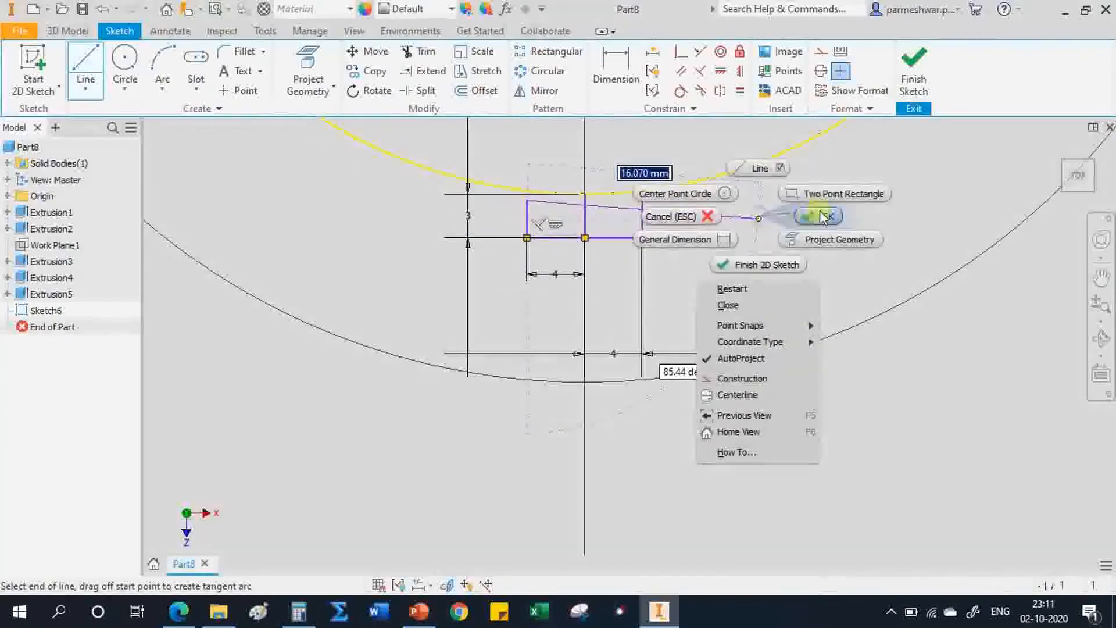
left_click(765, 266)
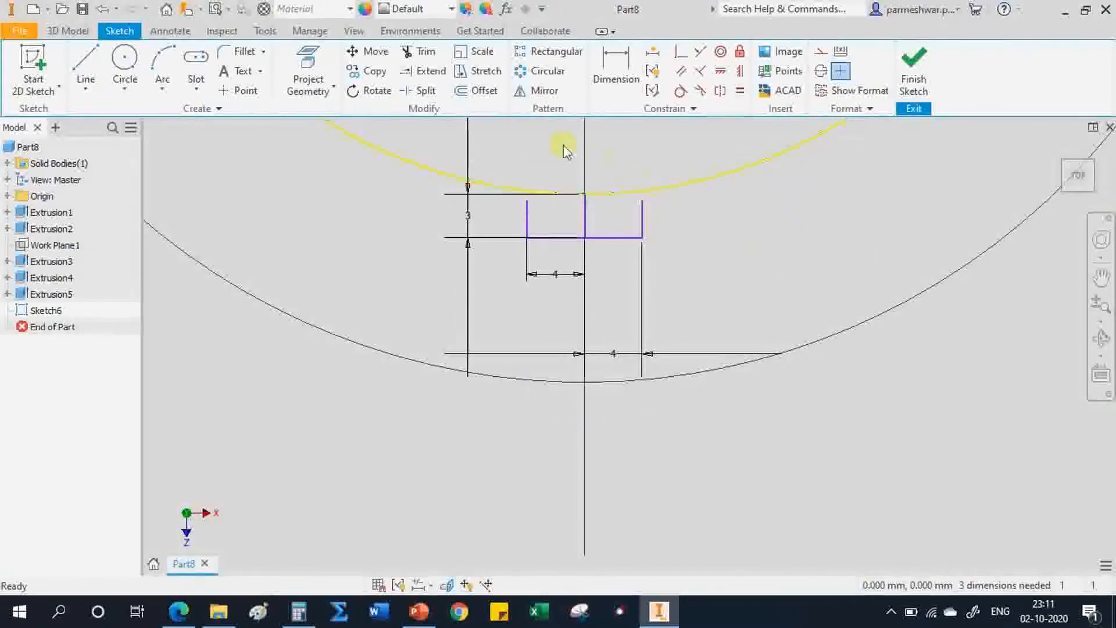
- Extend both short side lines of the notch to the projected bore circle
left_click(430, 73)
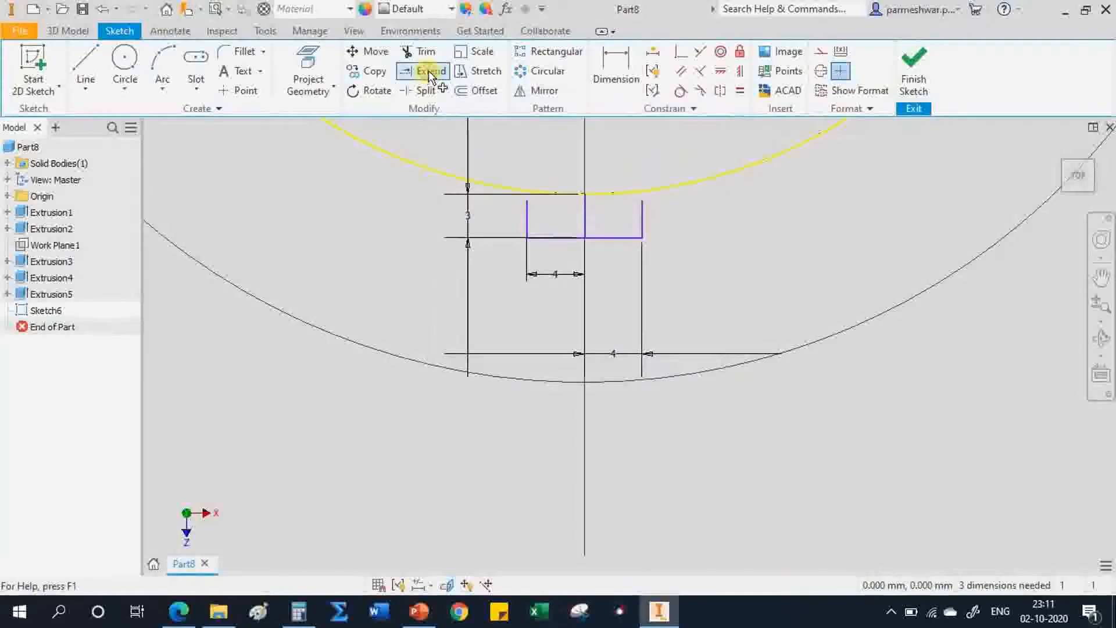
left_click(528, 217)
right_click(747, 209)
left_click(813, 207)
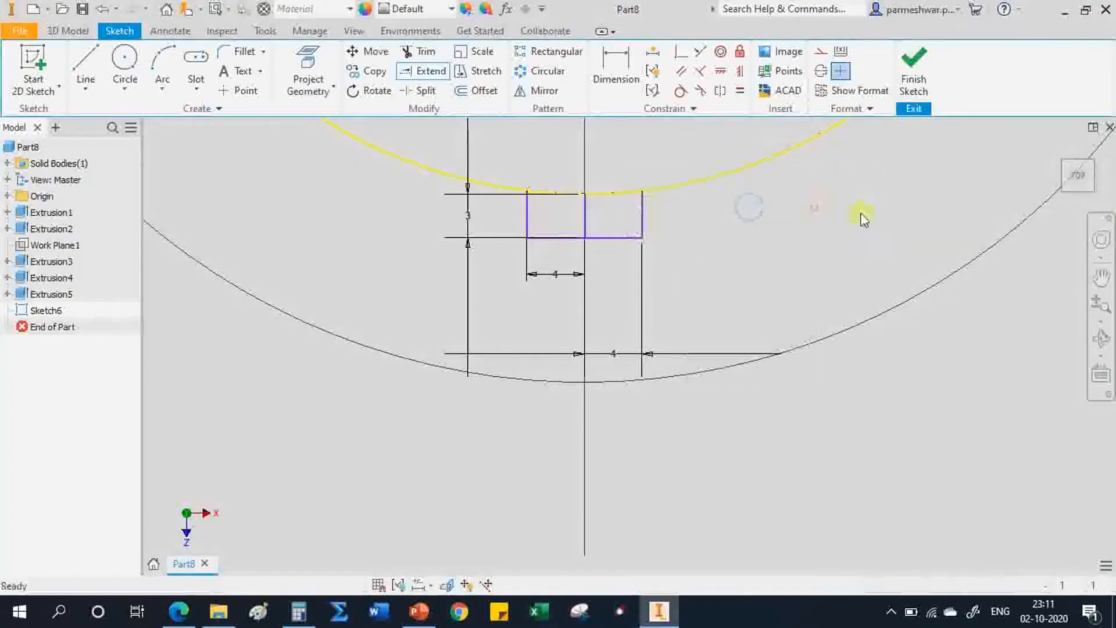
- Delete the middle helper line inside the notch outline and finish the sketch
left_click(585, 214)
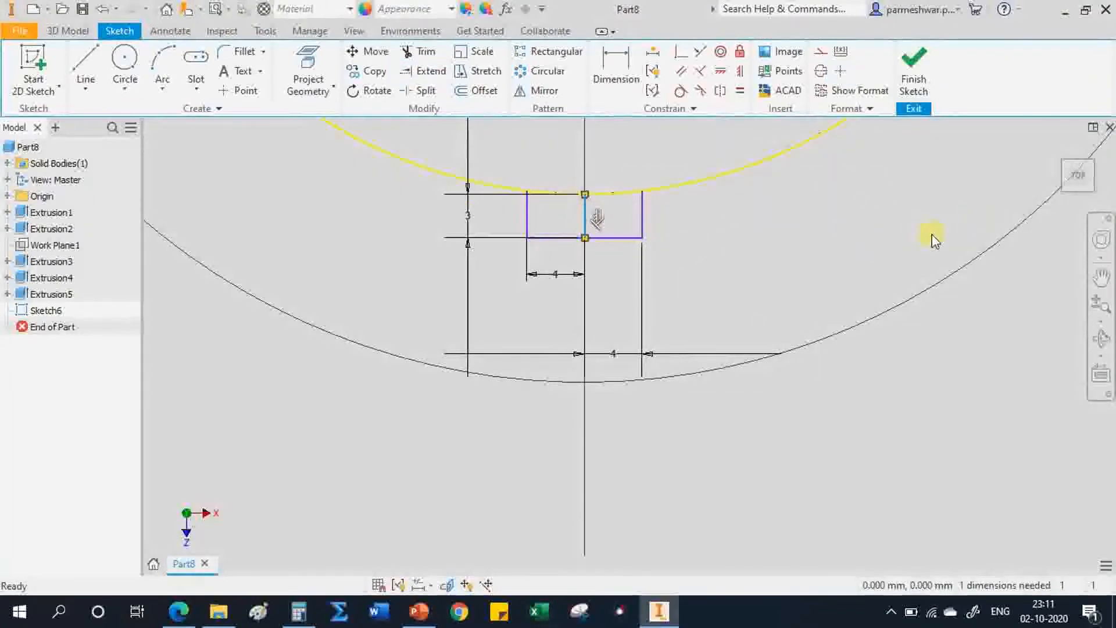
key("Delete")
left_click(915, 67)
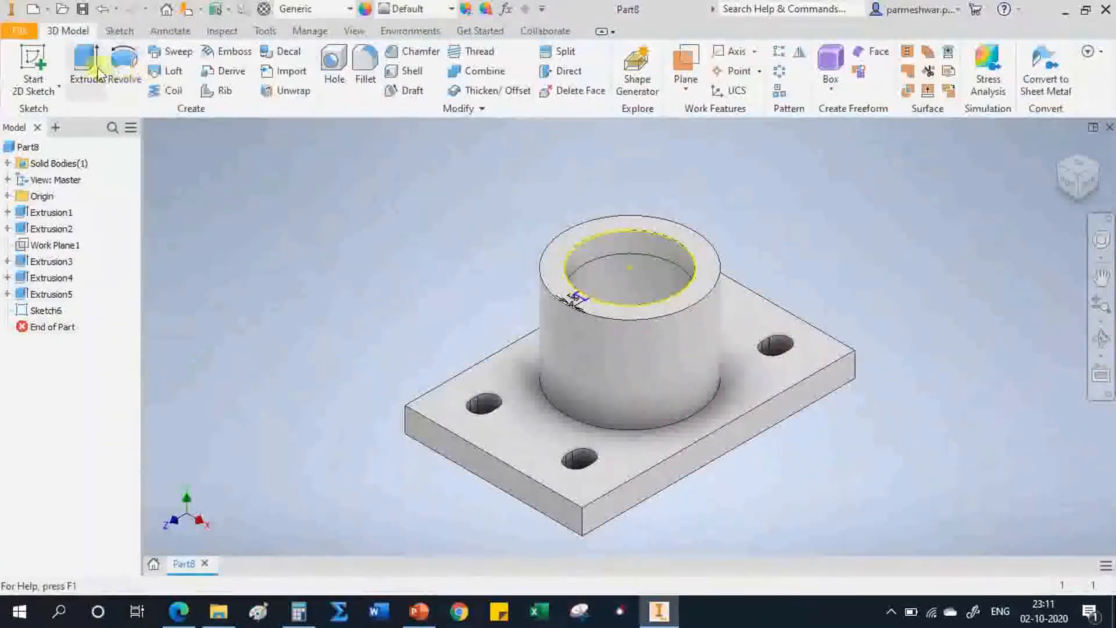
- Extrude the notch profile as a cut down into the boss wall to form the snug recess
key("e")
scroll(581, 305, "down", 5)
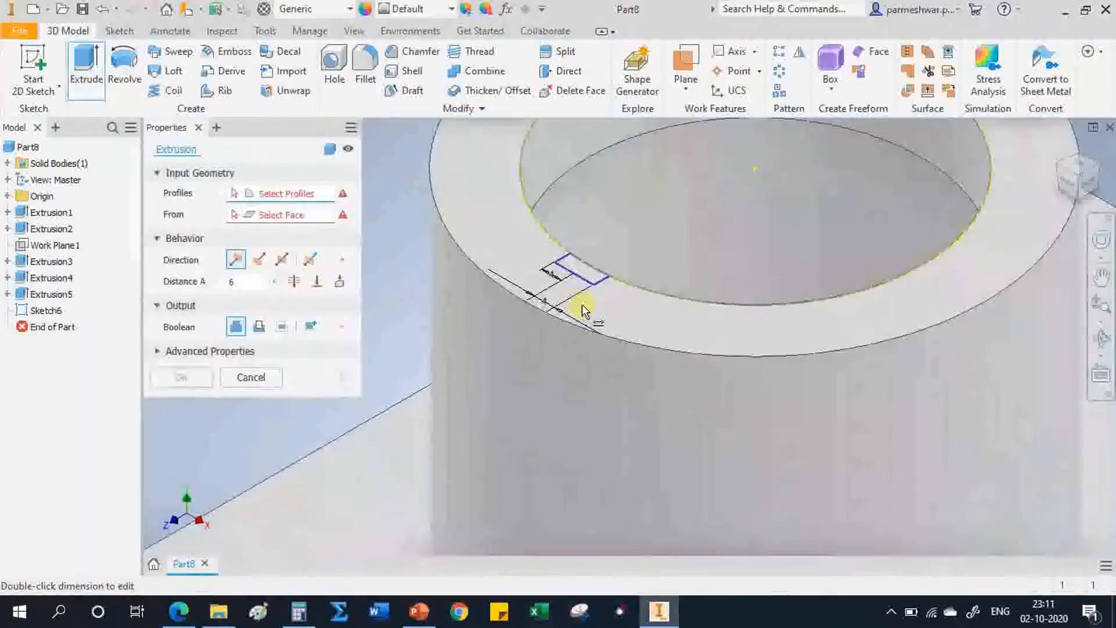
left_click(576, 269)
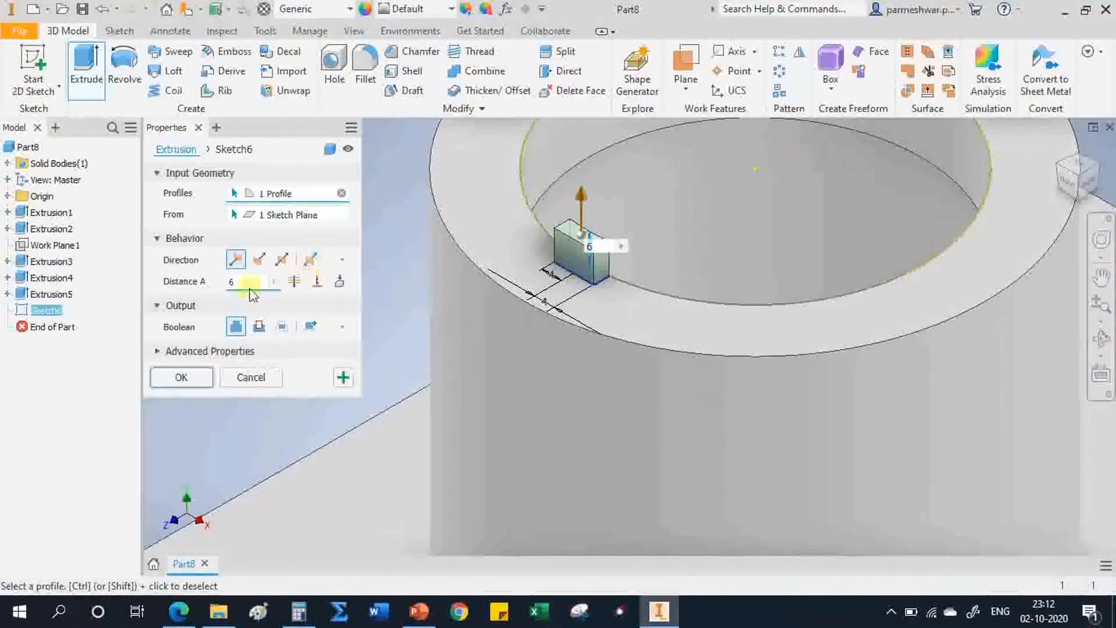
double_click(227, 278)
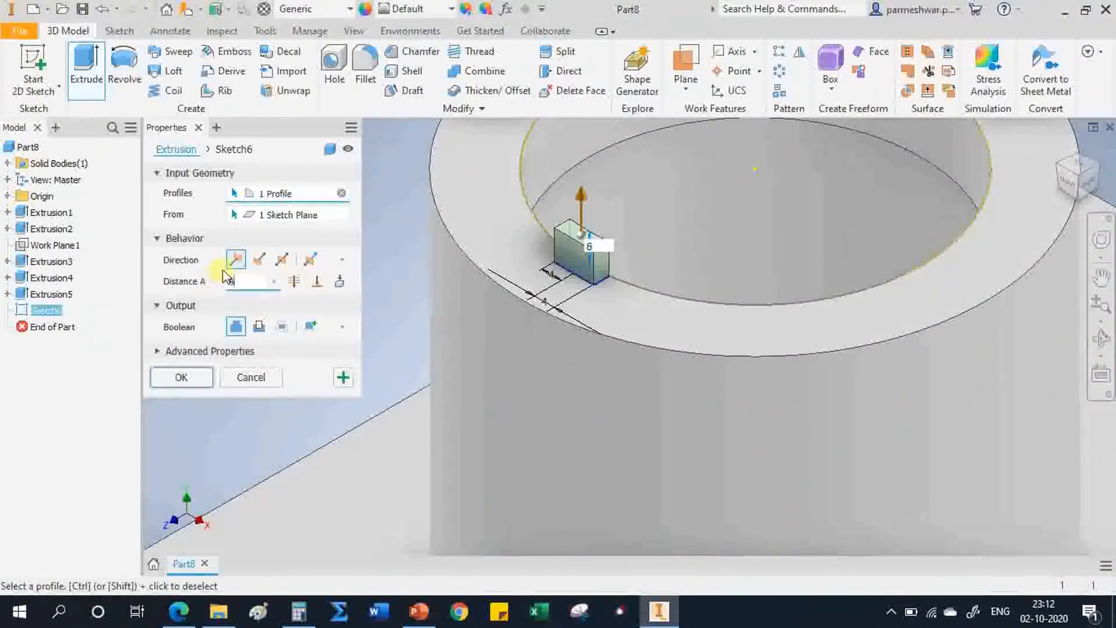
left_click(259, 330)
left_click(181, 378)
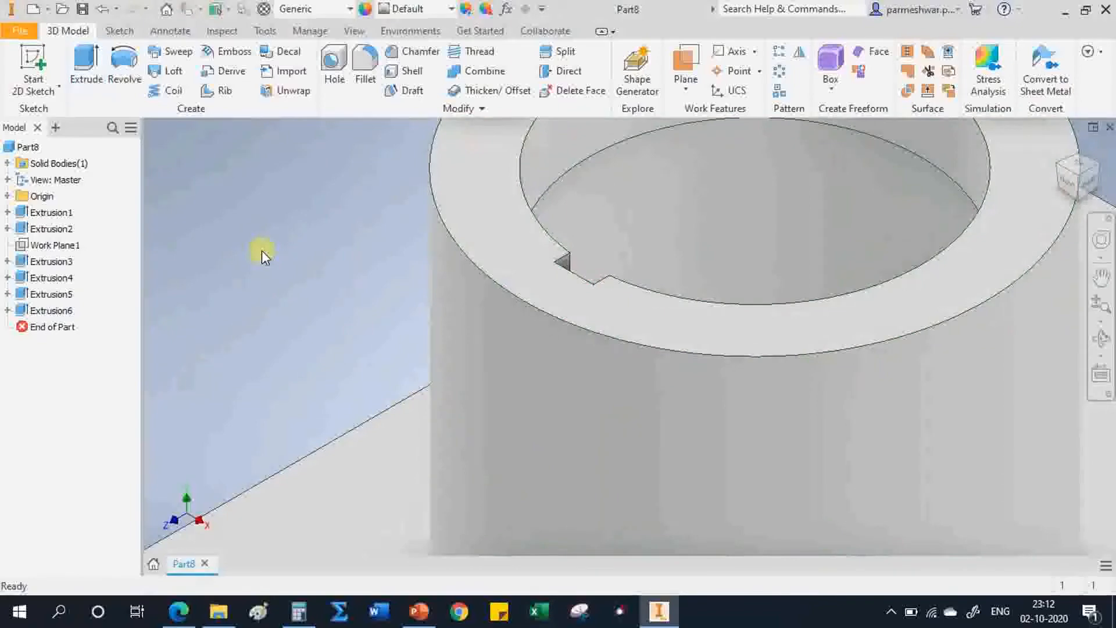
- Restore the isometric view, check the flange drawing in the PDF for remaining features, and return to the Inventor part
left_click(1056, 156)
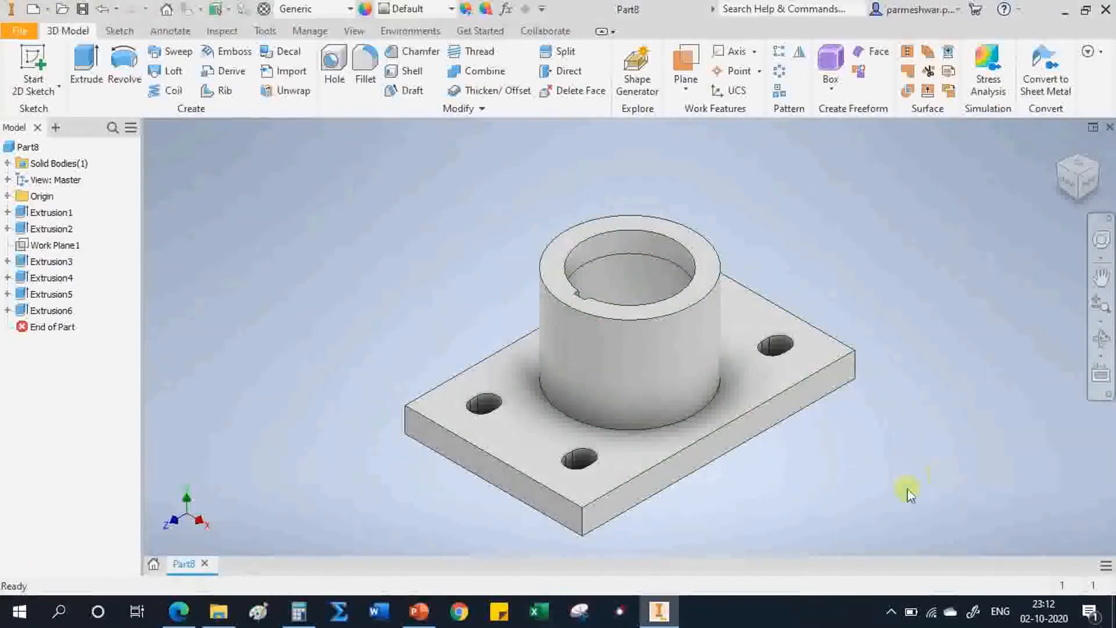
left_click(178, 611)
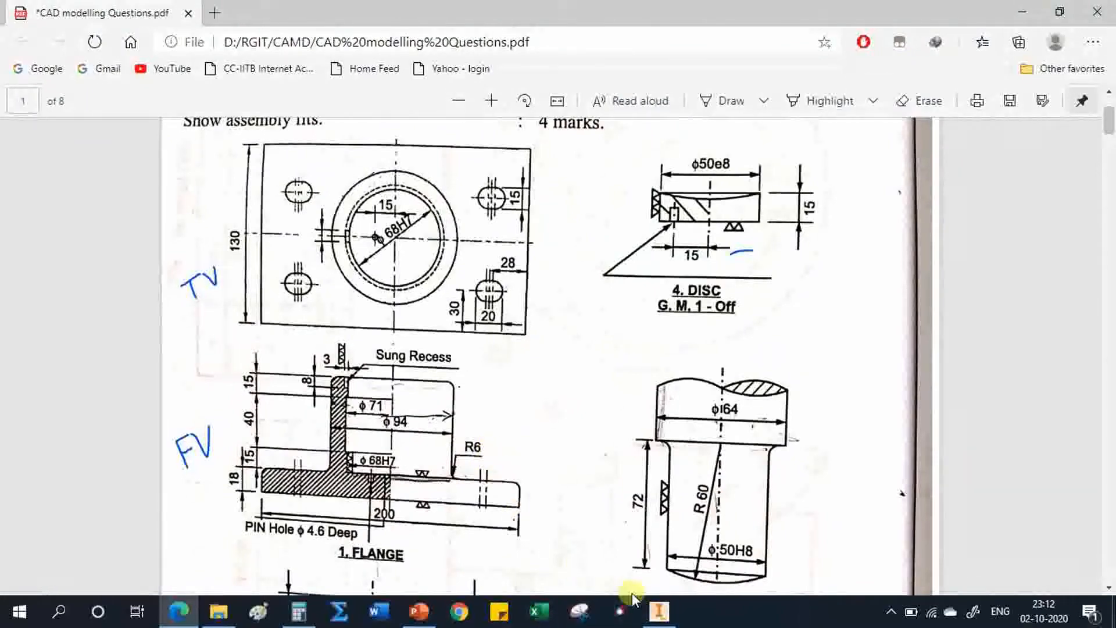
left_click(659, 611)
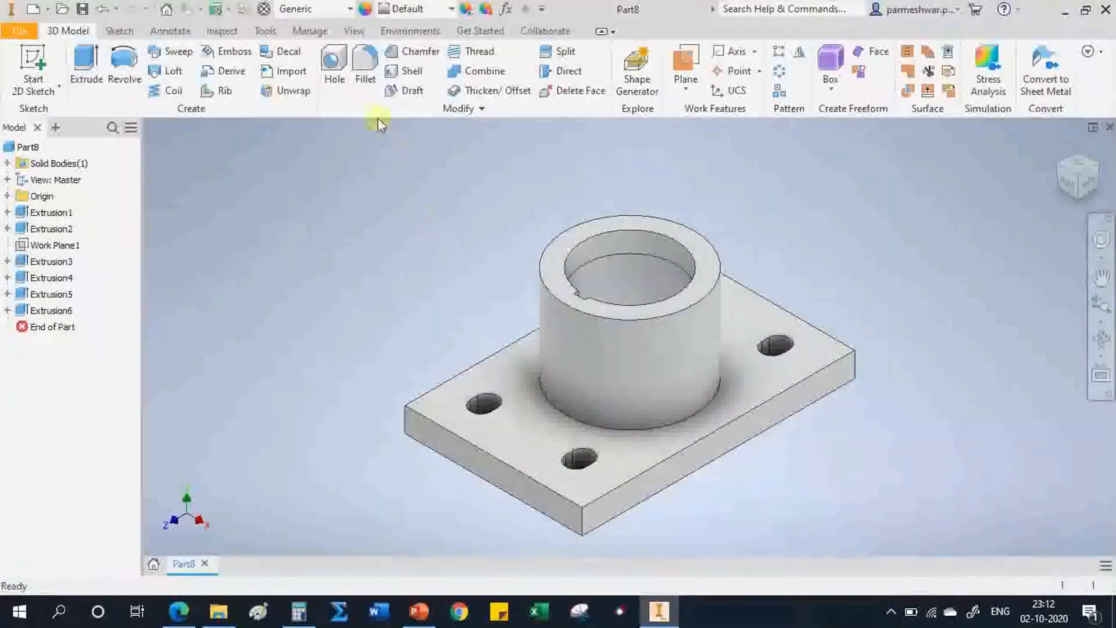
- Fillet the edge where the boss meets the base plate with a 6 mm radius
left_click(367, 63)
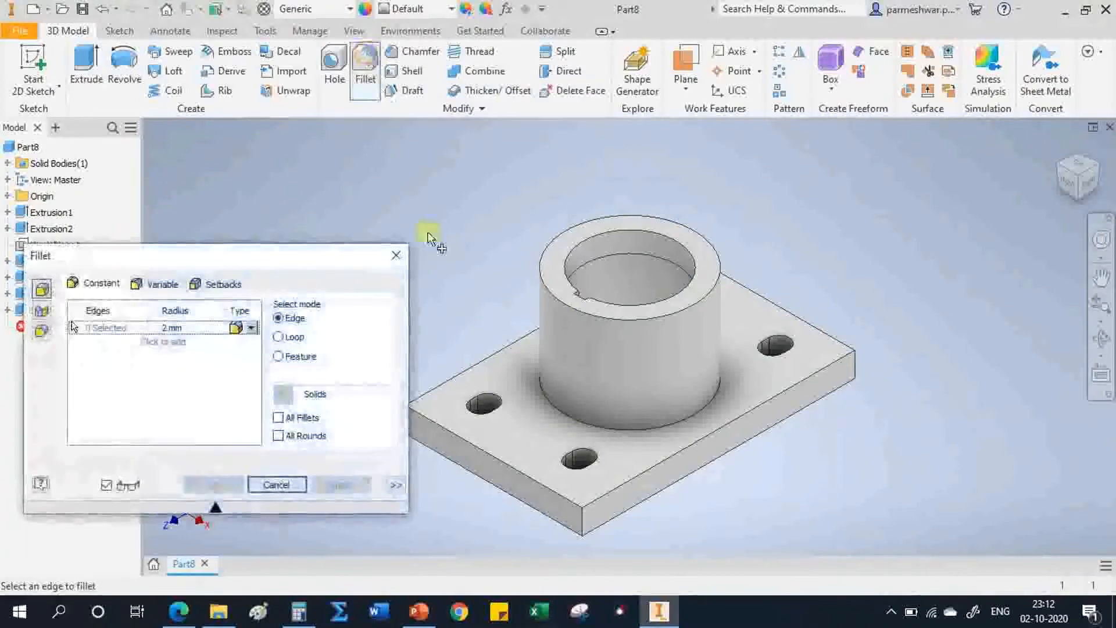
left_click(550, 397)
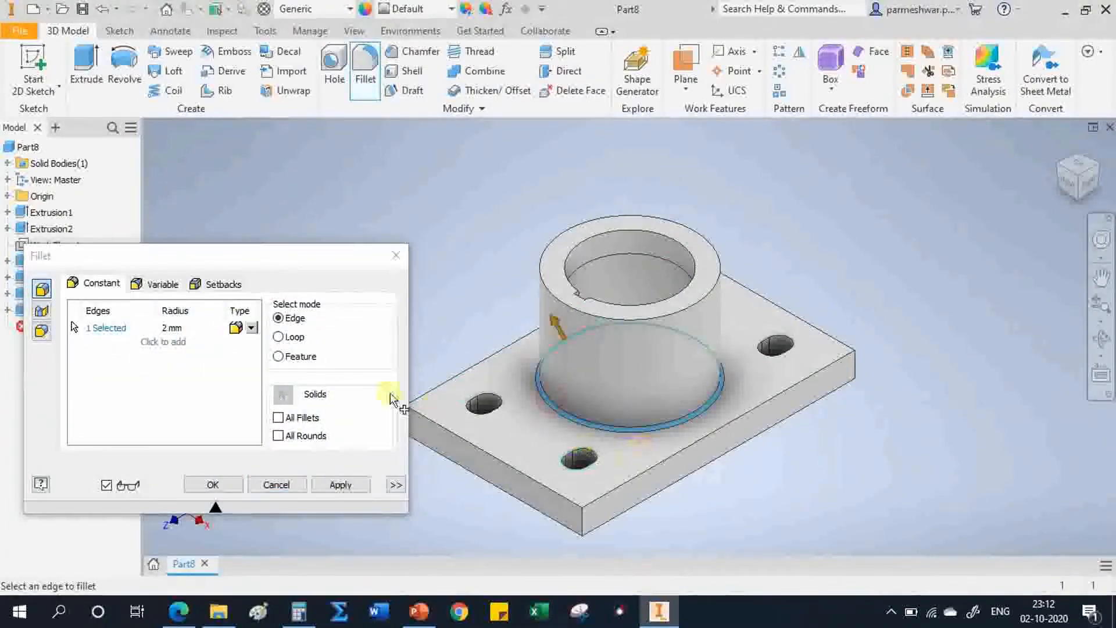
left_click(171, 329)
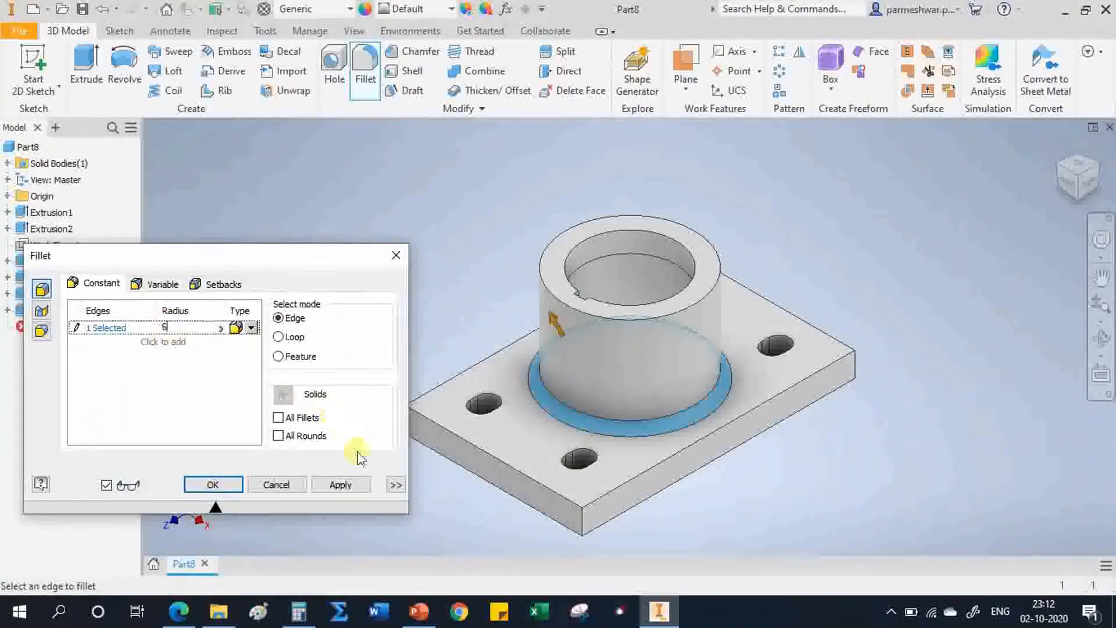
left_click(341, 494)
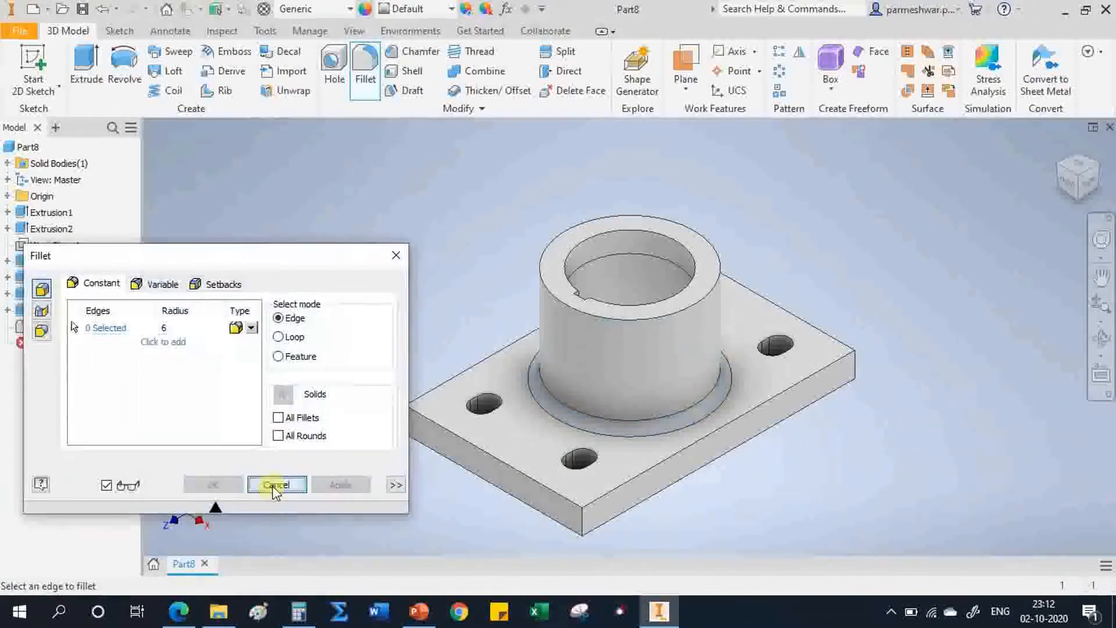
left_click(271, 486)
left_click(298, 298)
left_click(827, 468)
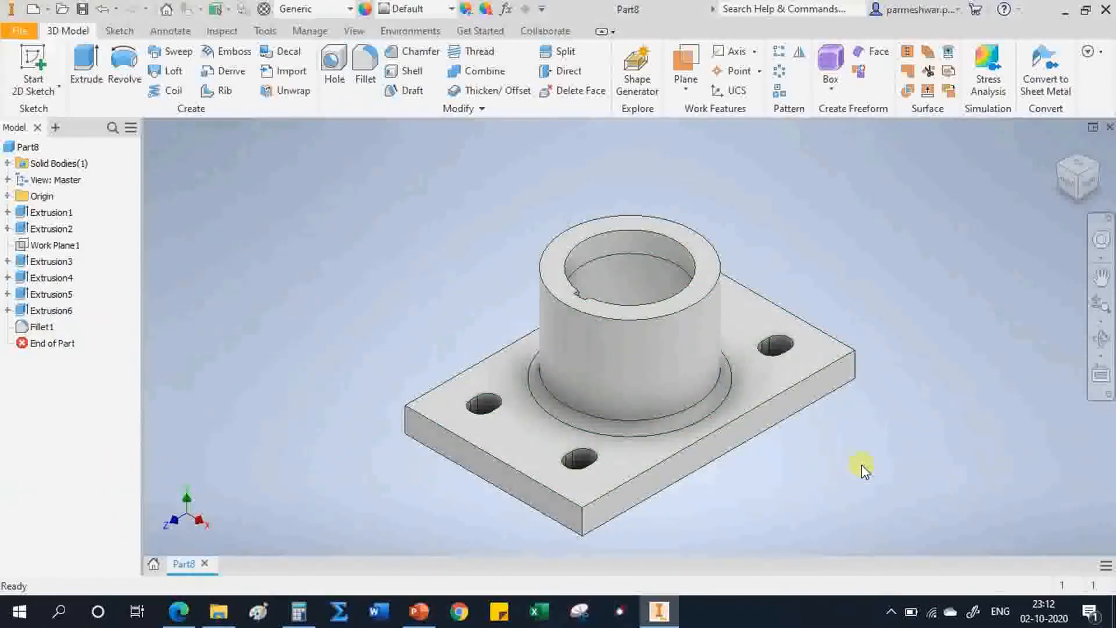
- Switch to the PDF, examine the dimensions in the bush drawing, and return to Inventor
left_click(182, 607)
scroll(441, 342, "down", 5)
scroll(442, 347, "down", 2)
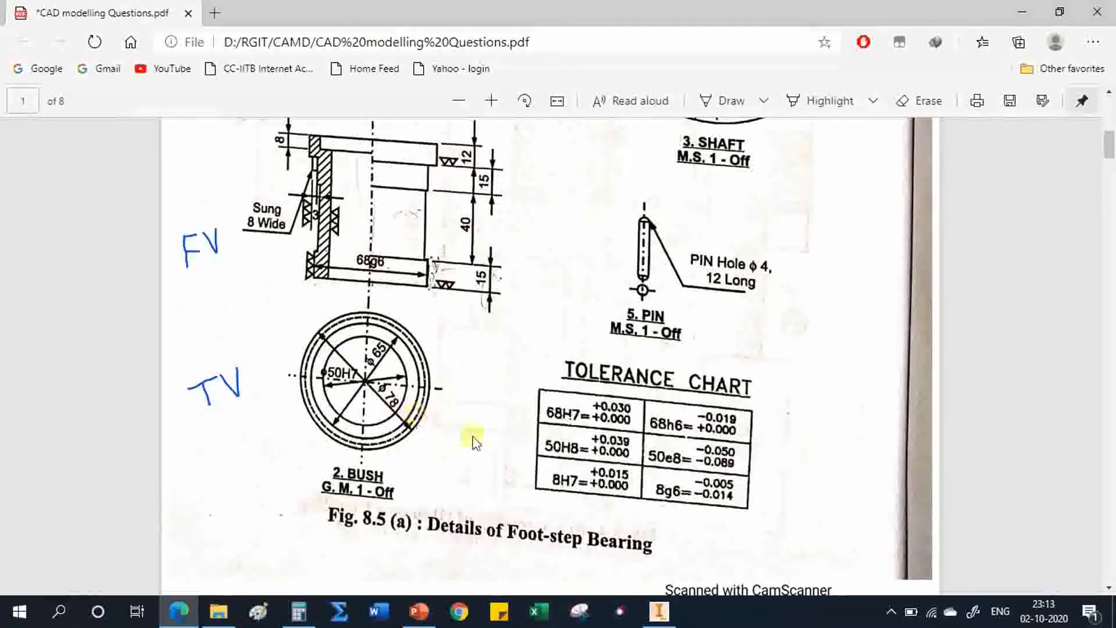
left_click(660, 612)
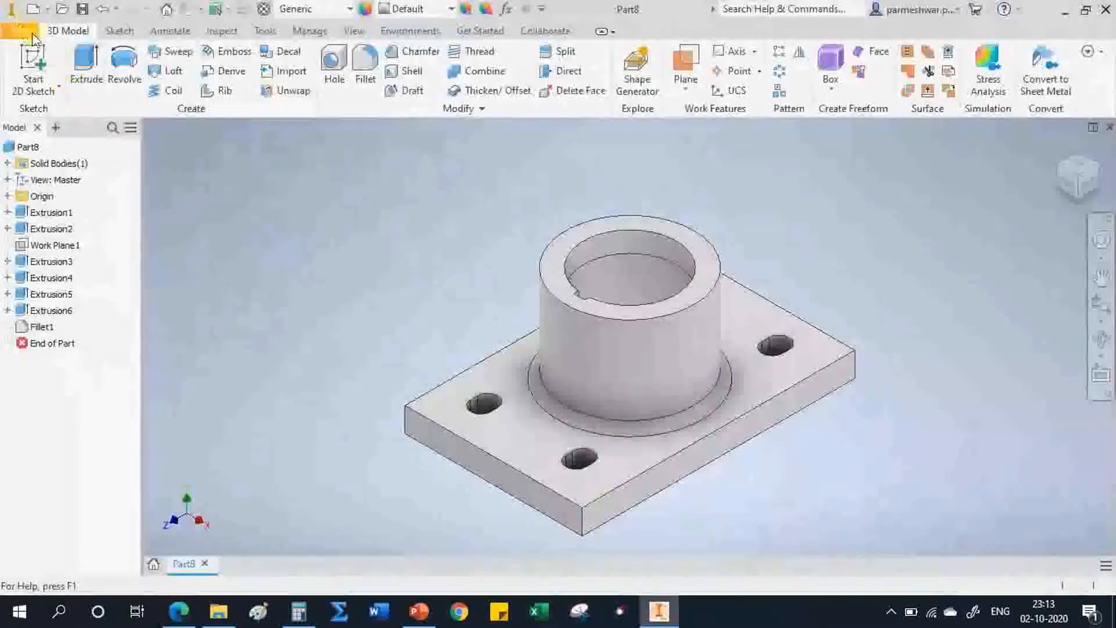
- Create a new part from the metric Standard (mm).ipt template and start a sketch on the horizontal XZ plane
left_click(34, 9)
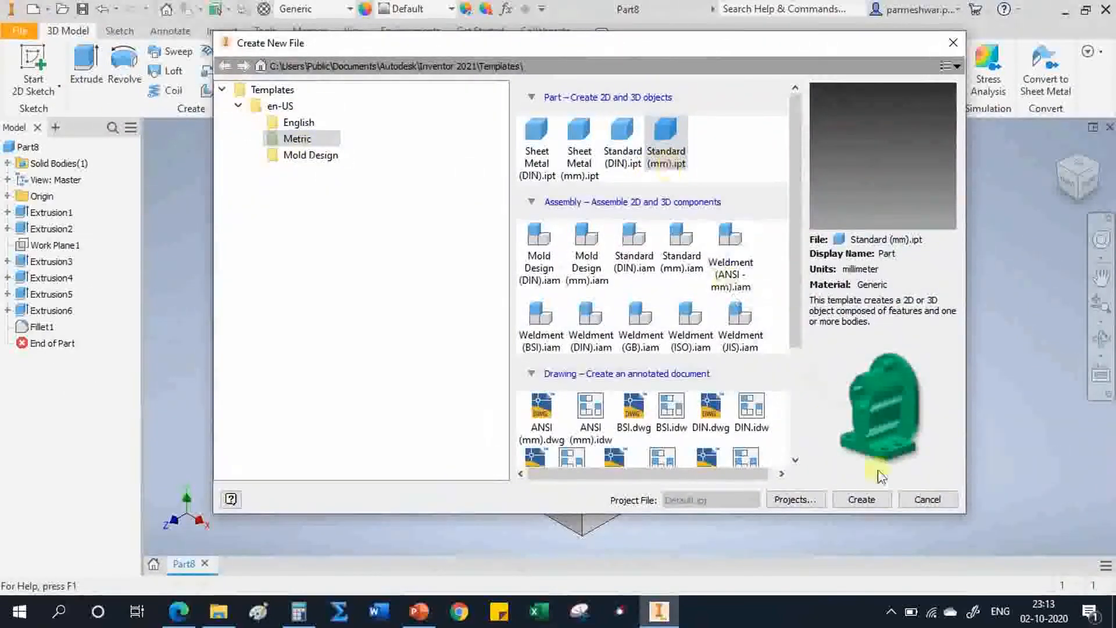
left_click(861, 500)
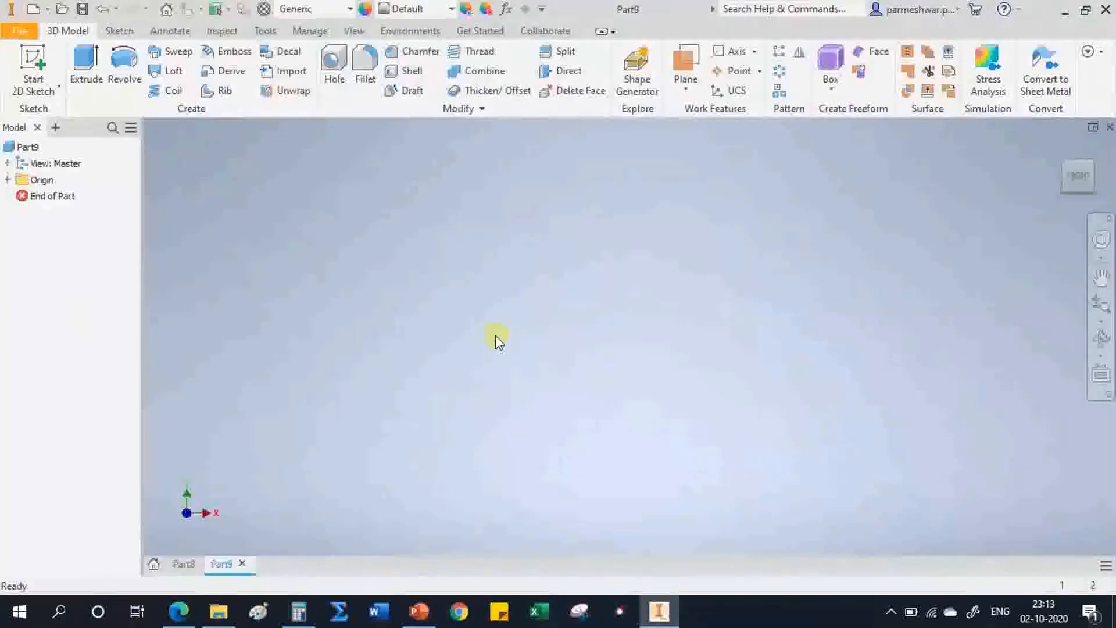
left_click(33, 64)
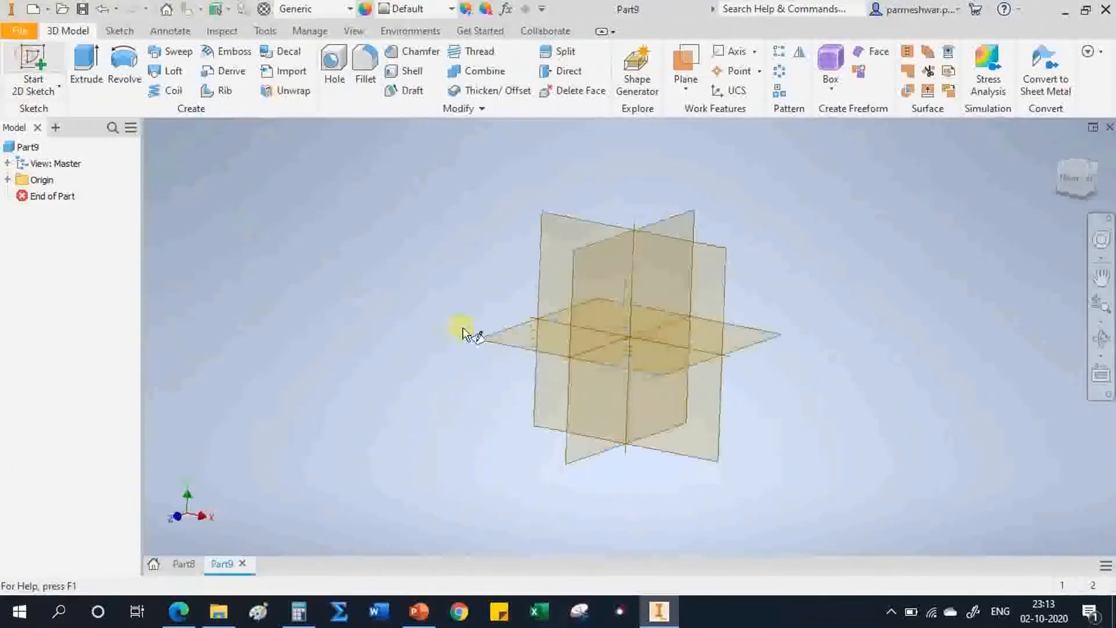
left_click(500, 336)
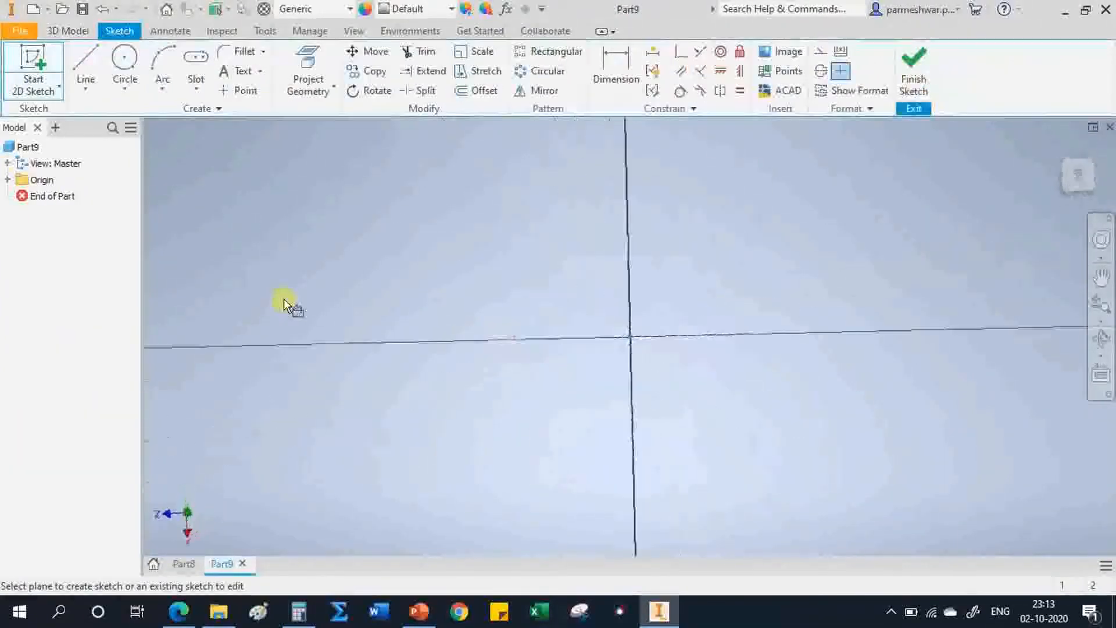
left_click(125, 58)
left_click(631, 337)
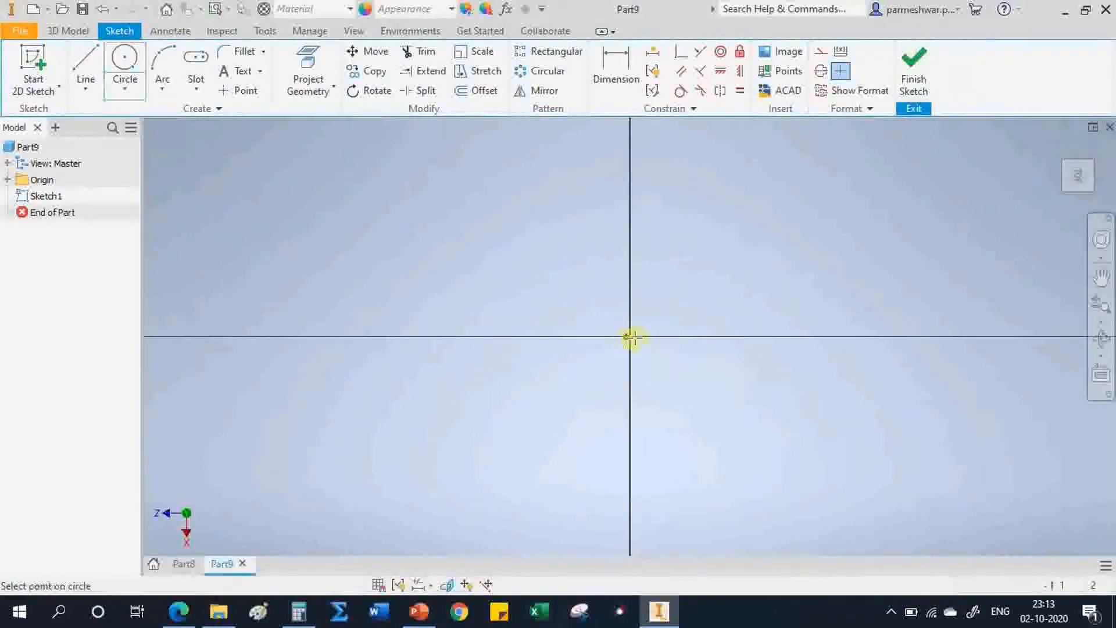
right_click(630, 337)
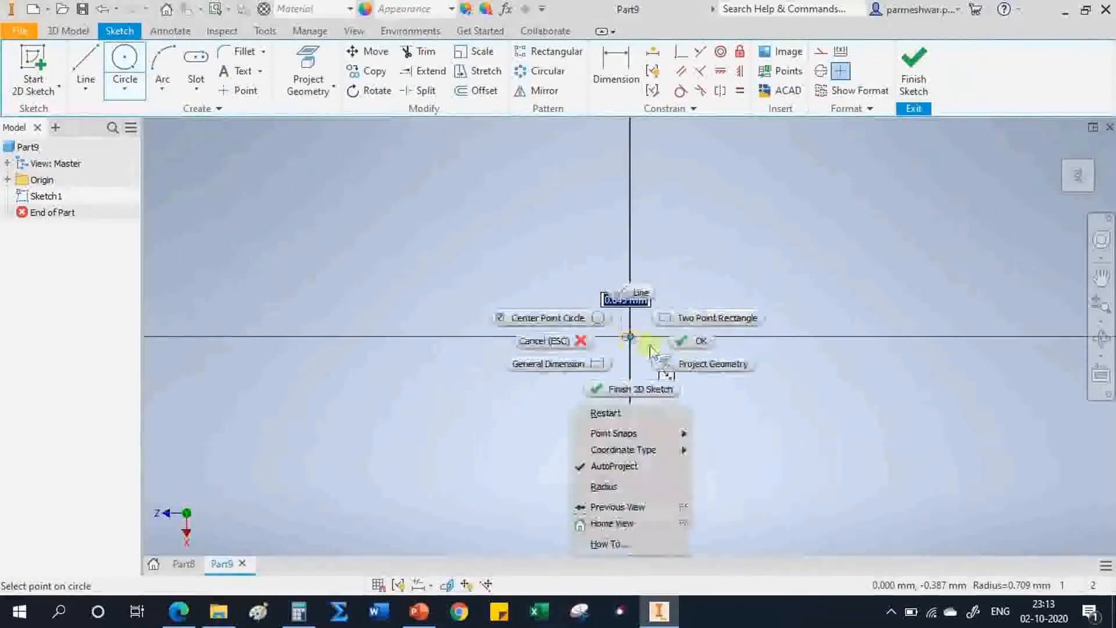
left_click(582, 342)
- Sketch a 68 mm diameter circle centred on the origin
left_click(124, 58)
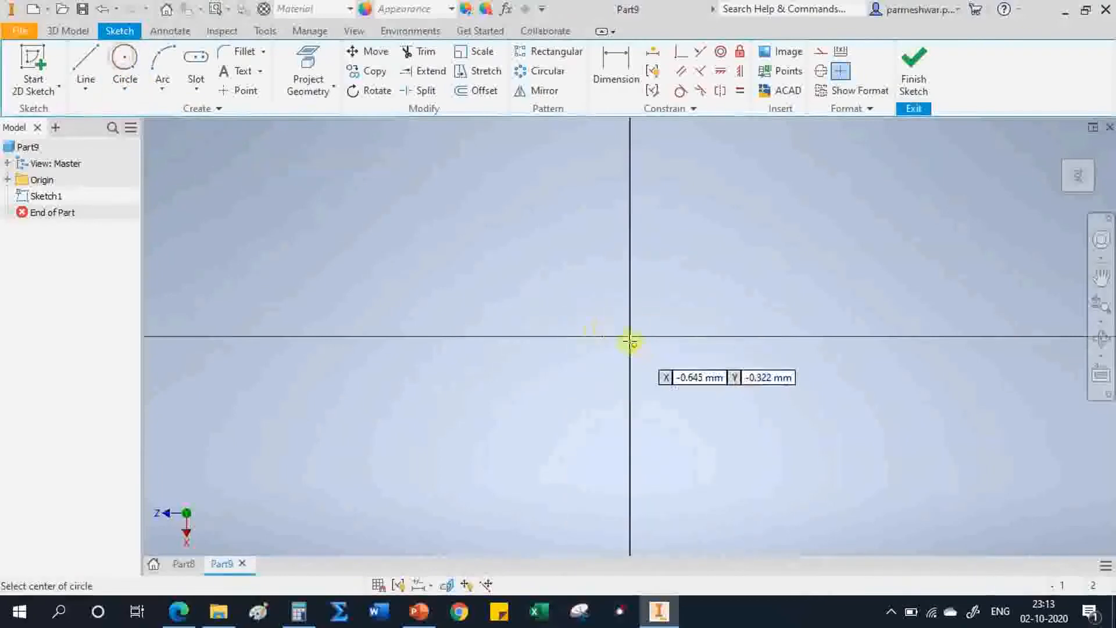
left_click(630, 336)
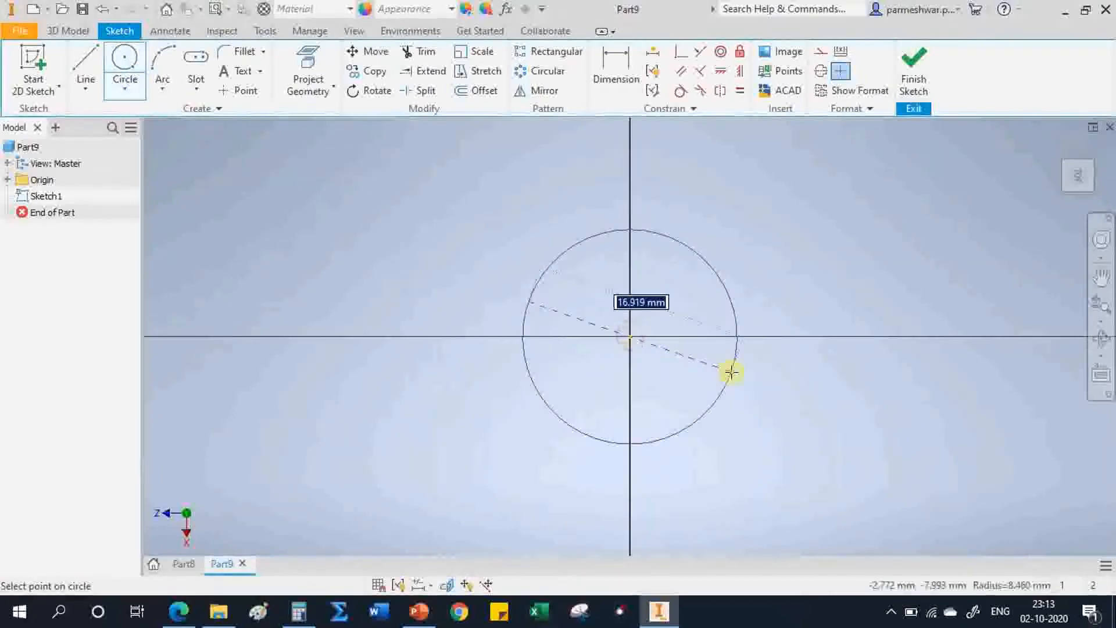
type("6")
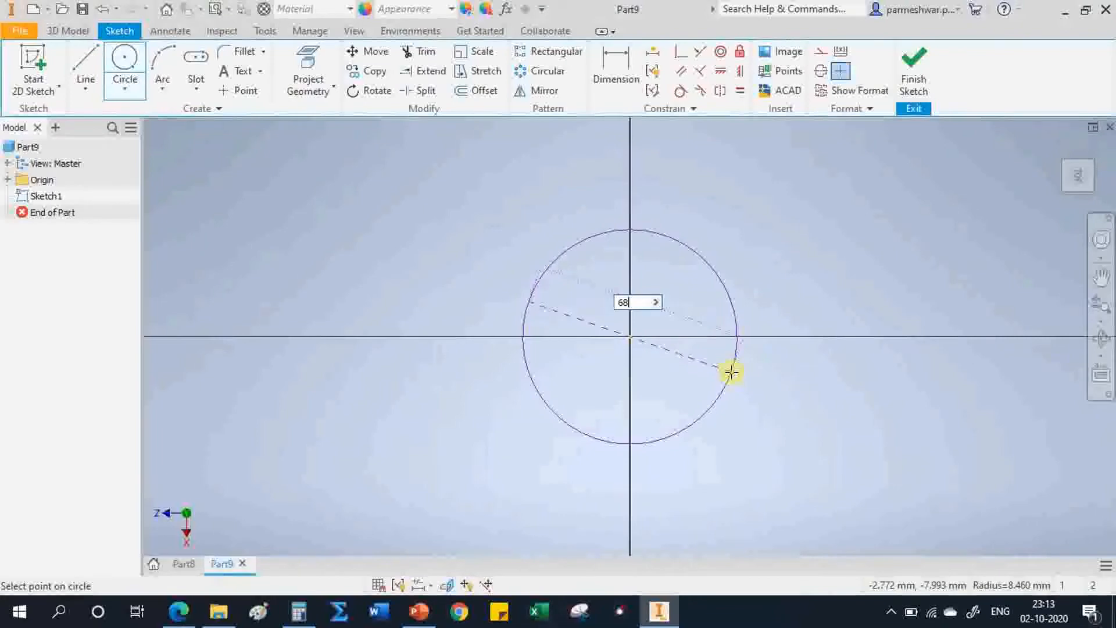
type("8")
key("Return")
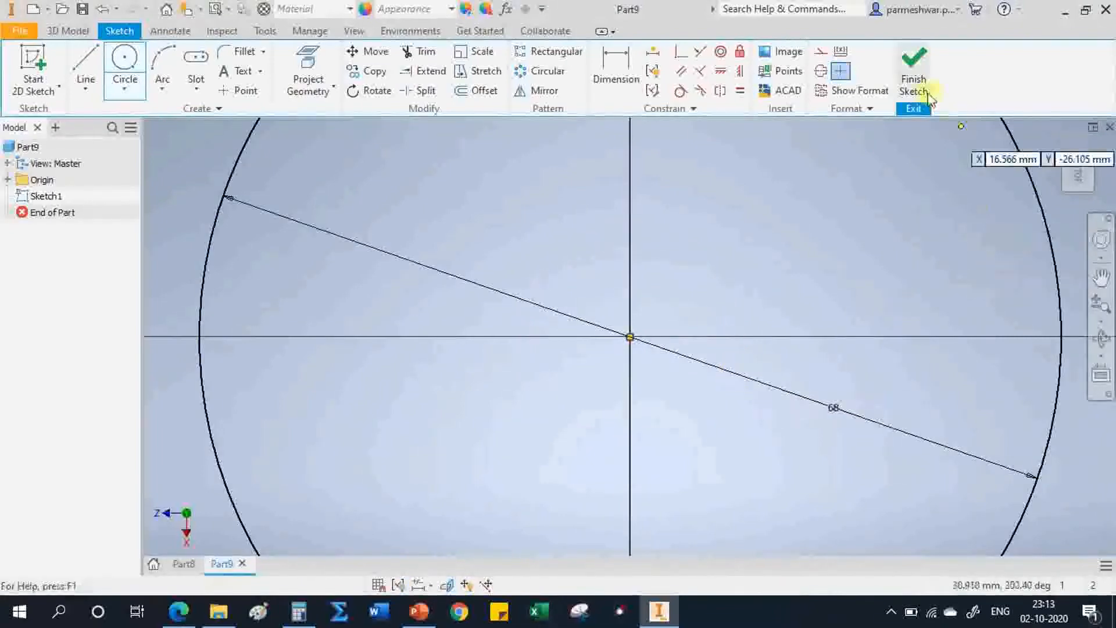
- Finish the sketch and extrude the 68 mm circle upward by 15 mm
left_click(924, 93)
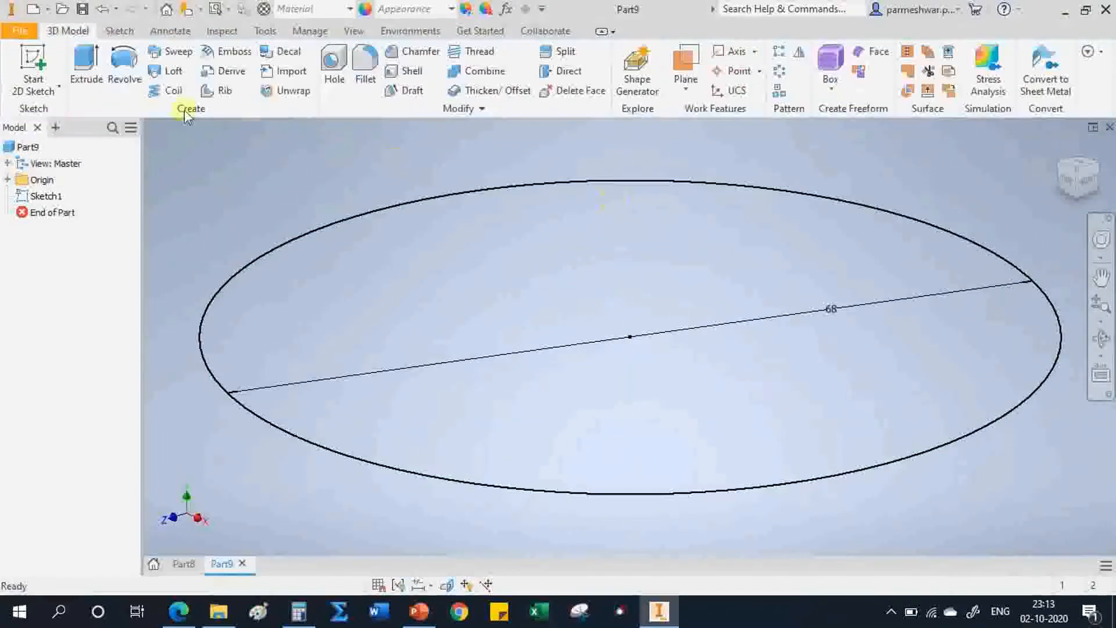
left_click(87, 77)
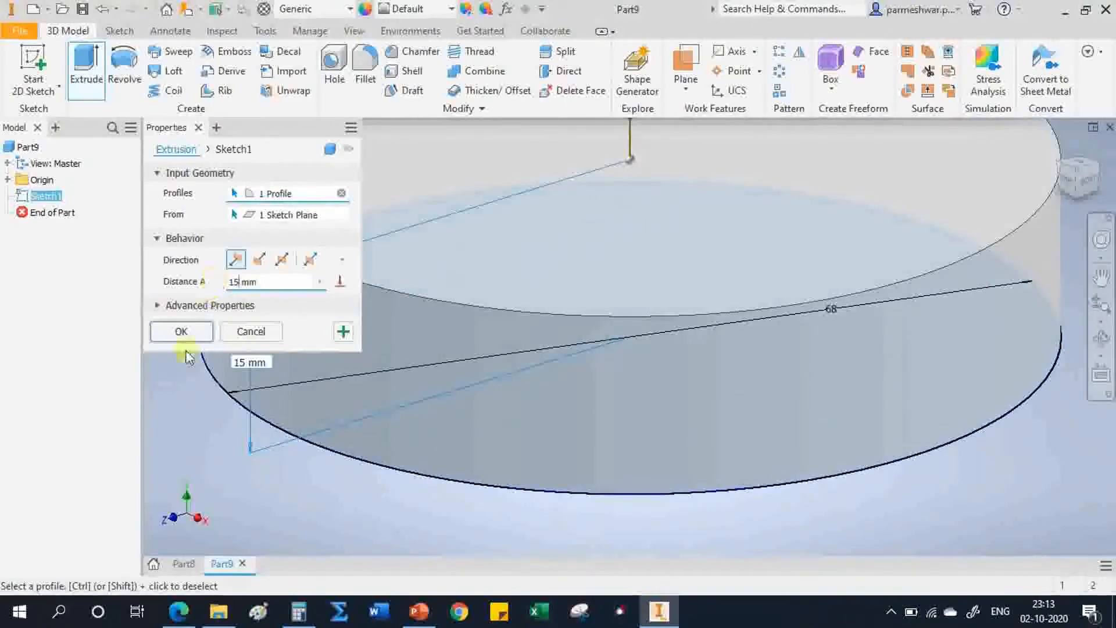
left_click(180, 333)
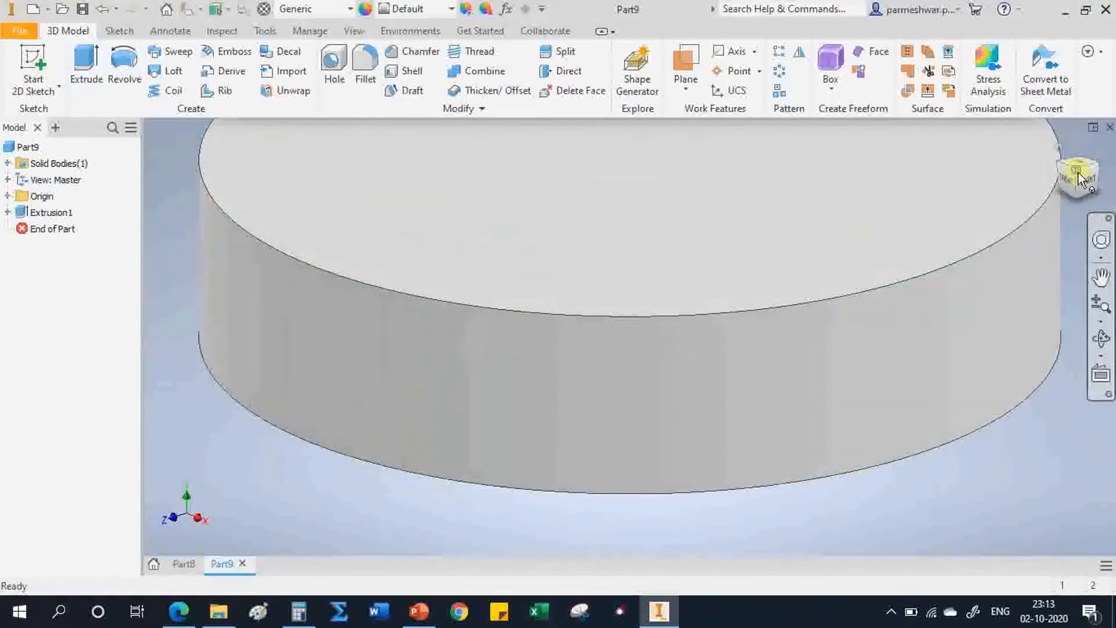
left_click(1077, 170)
- Start a sketch on the disc's top face and draw a concentric circle 65 mm in diameter
left_click(643, 275)
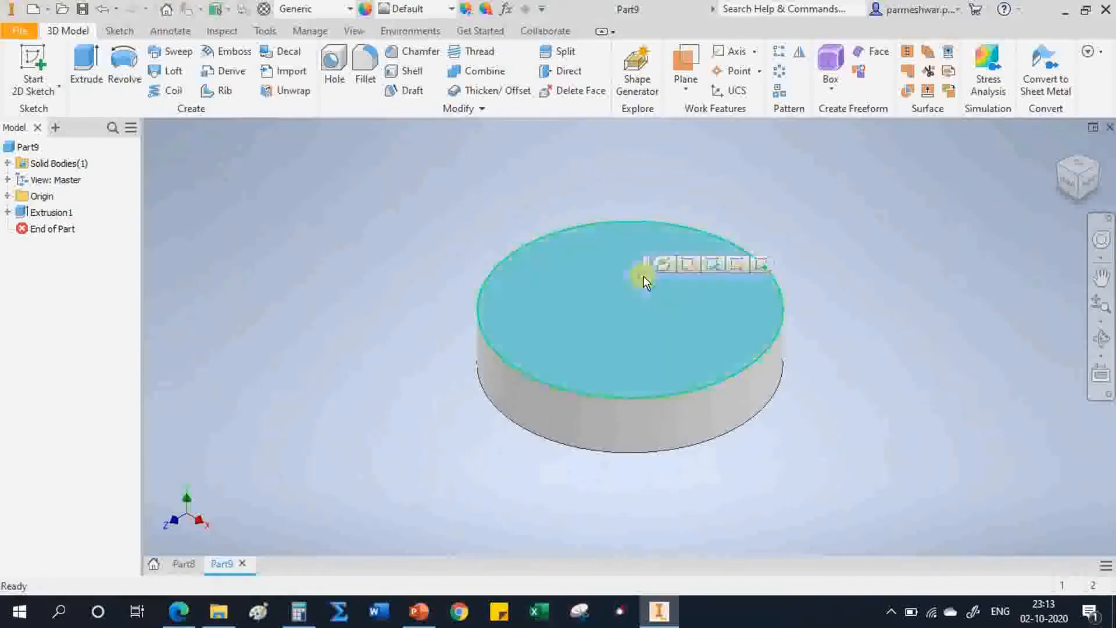
left_click(762, 263)
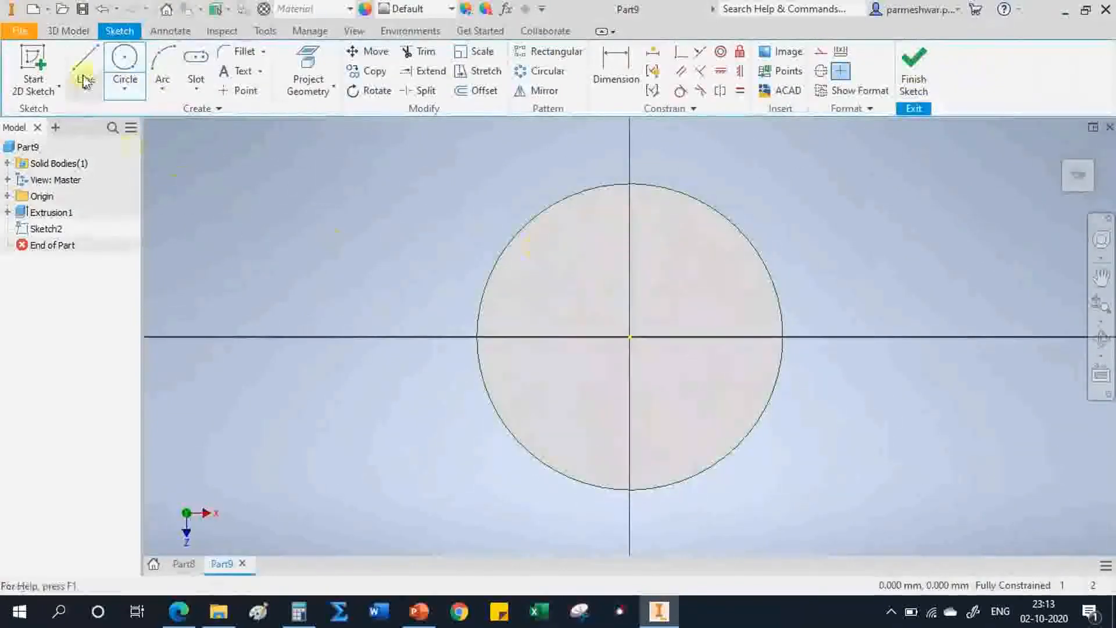
left_click(122, 57)
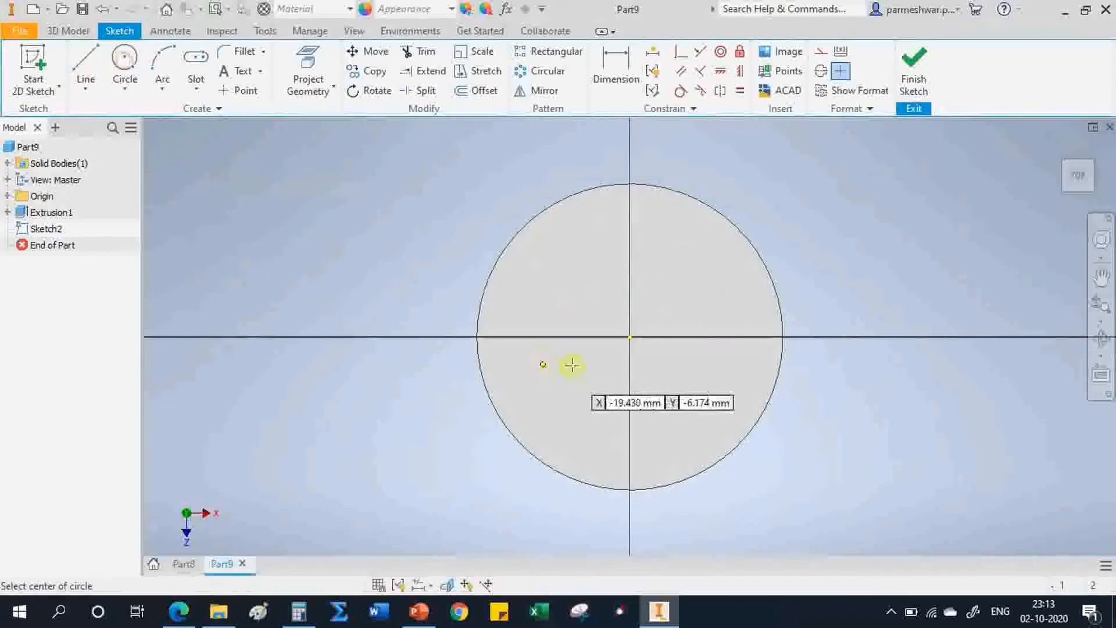
left_click(629, 336)
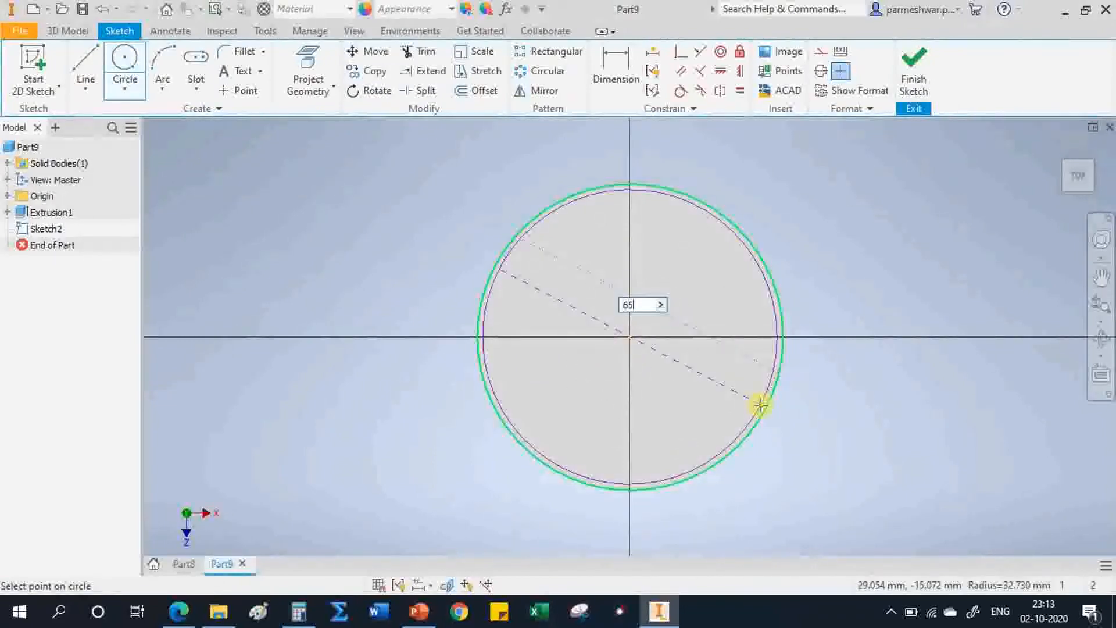
type("65")
key("Return")
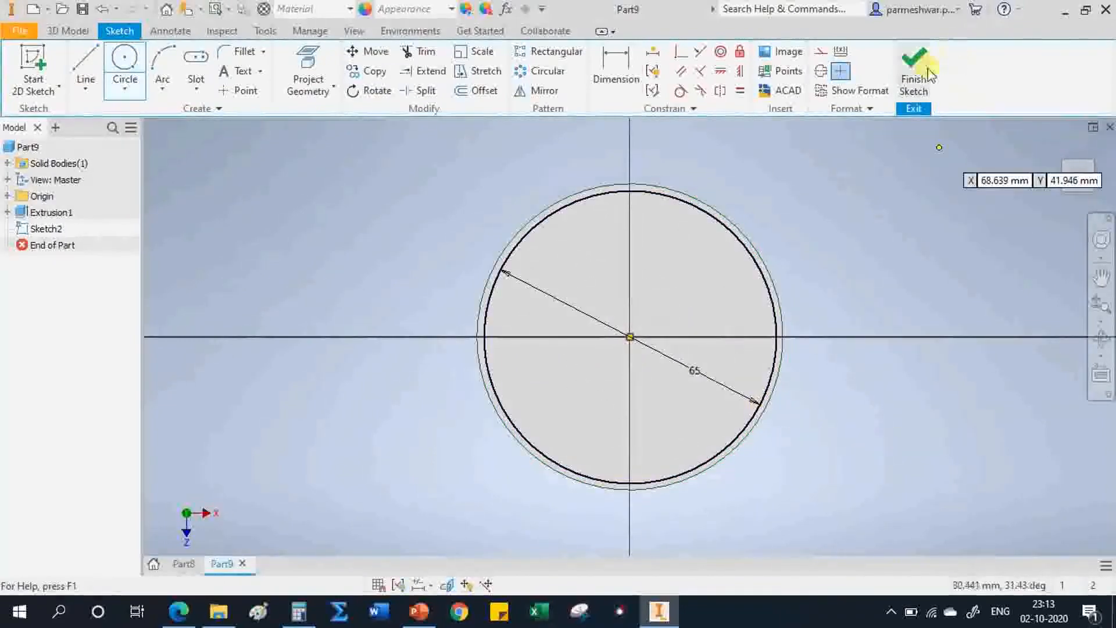
- Finish the sketch and extrude the 65 mm circle upward by 40 mm, joined to the disc
left_click(929, 75)
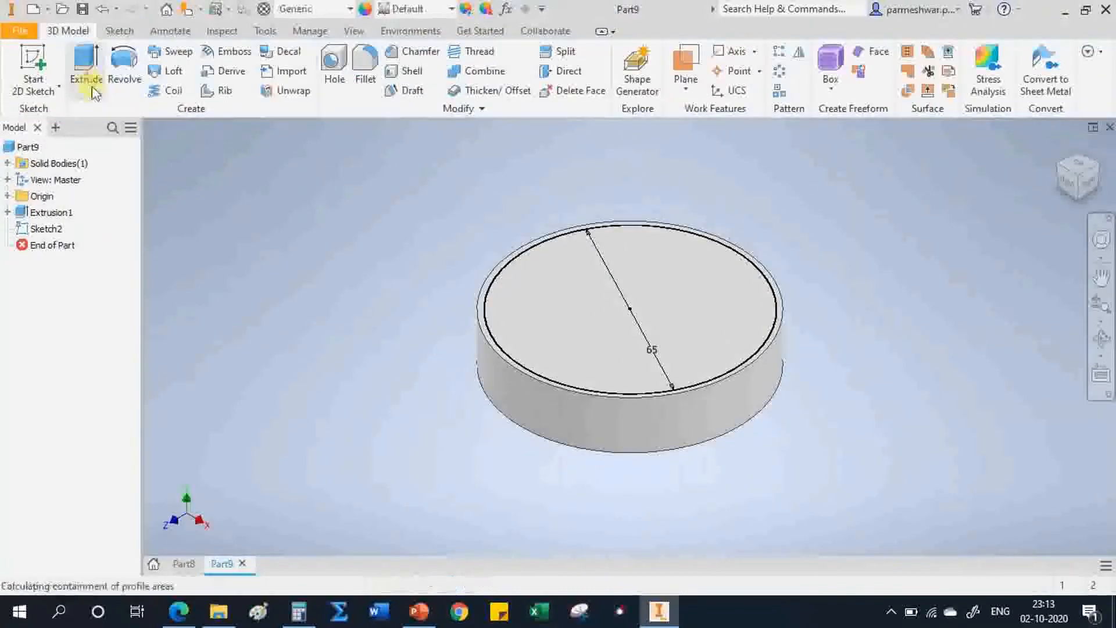
left_click(87, 81)
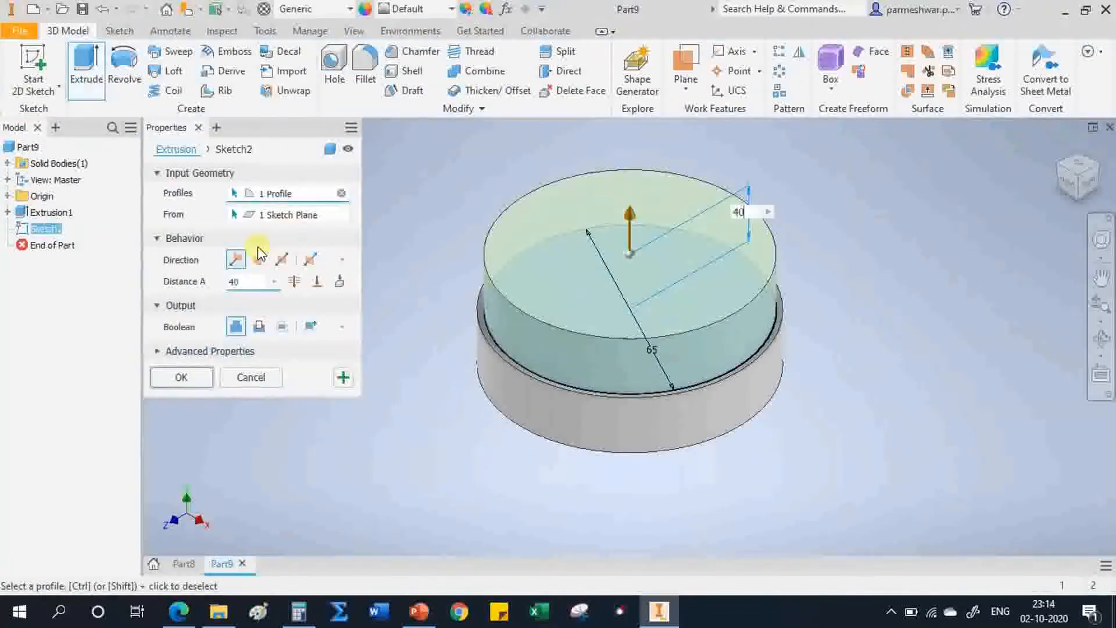
left_click(185, 377)
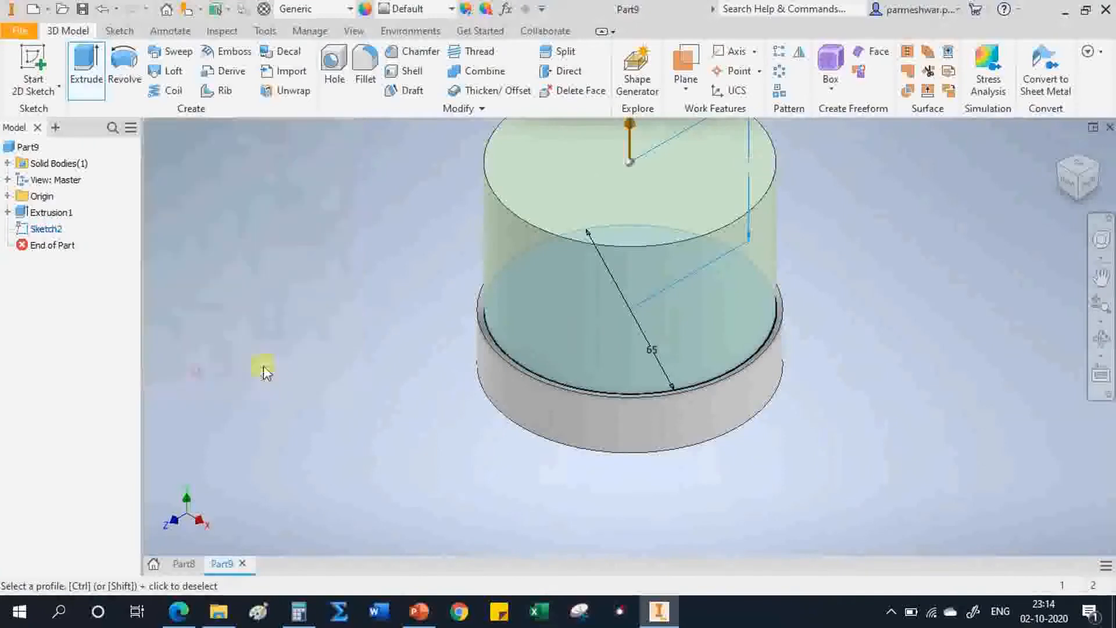
- Start a sketch on the top face of the 65 mm cylinder and draw a concentric 68 mm diameter circle
left_click(538, 187)
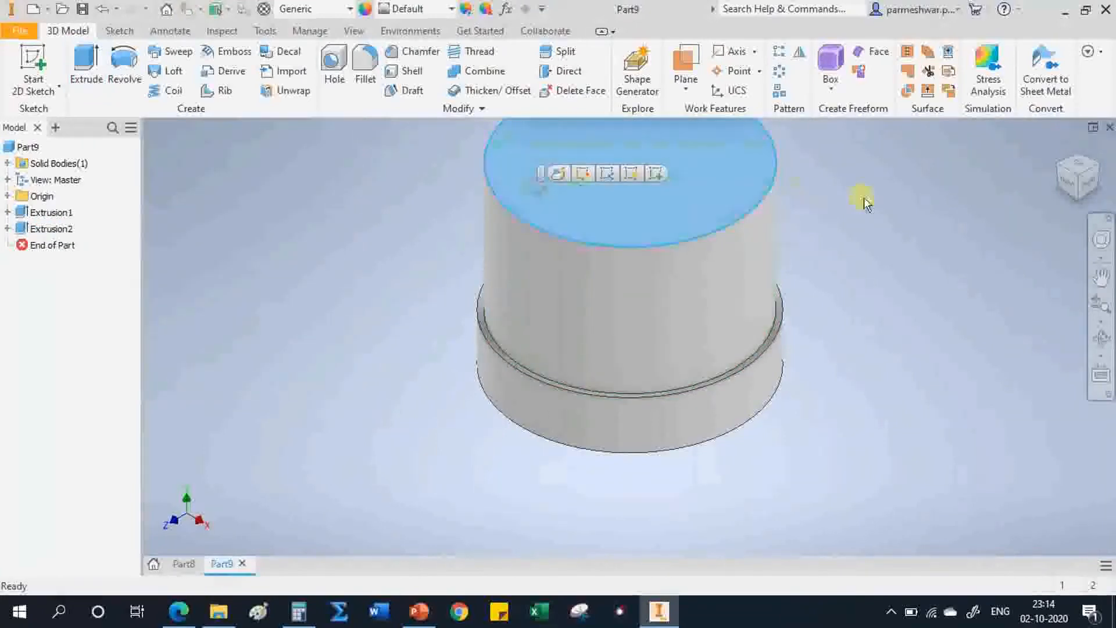
key("s")
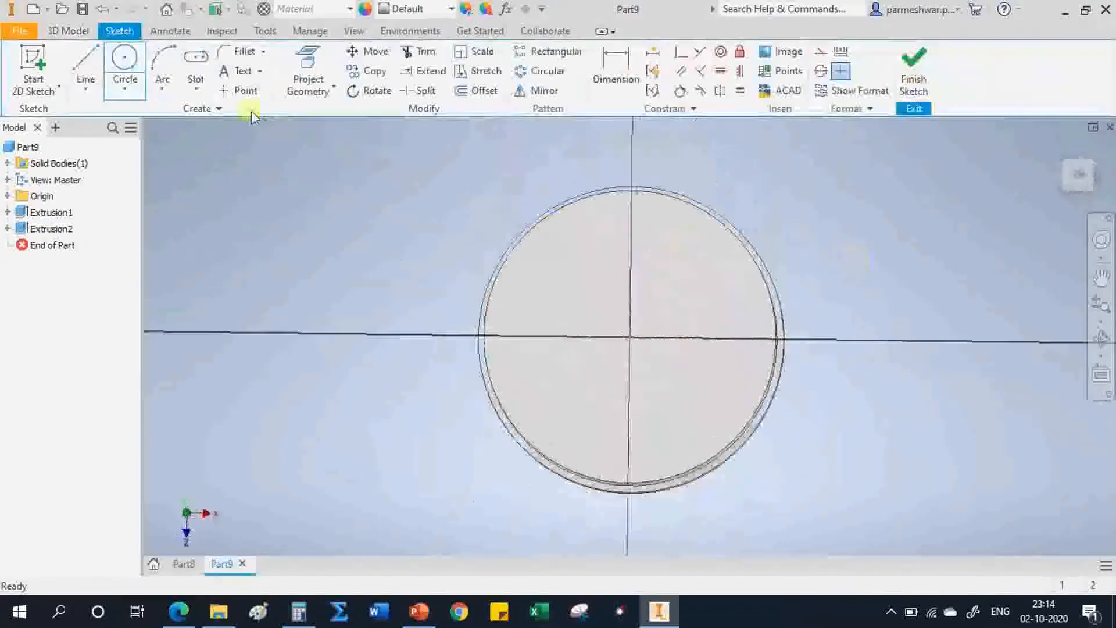
left_click(122, 57)
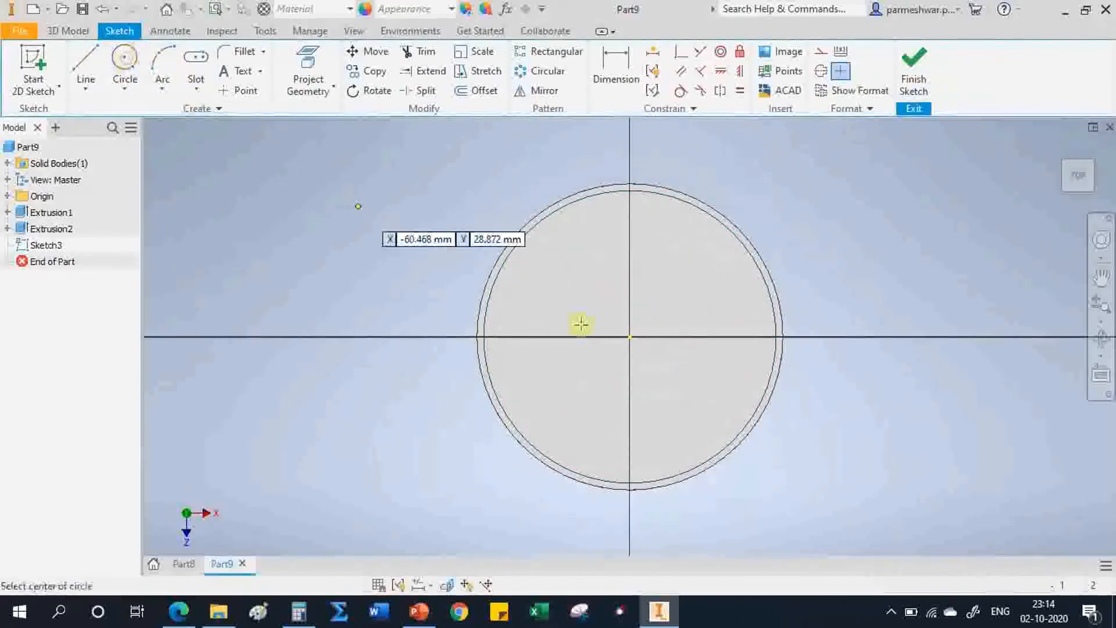
left_click(629, 337)
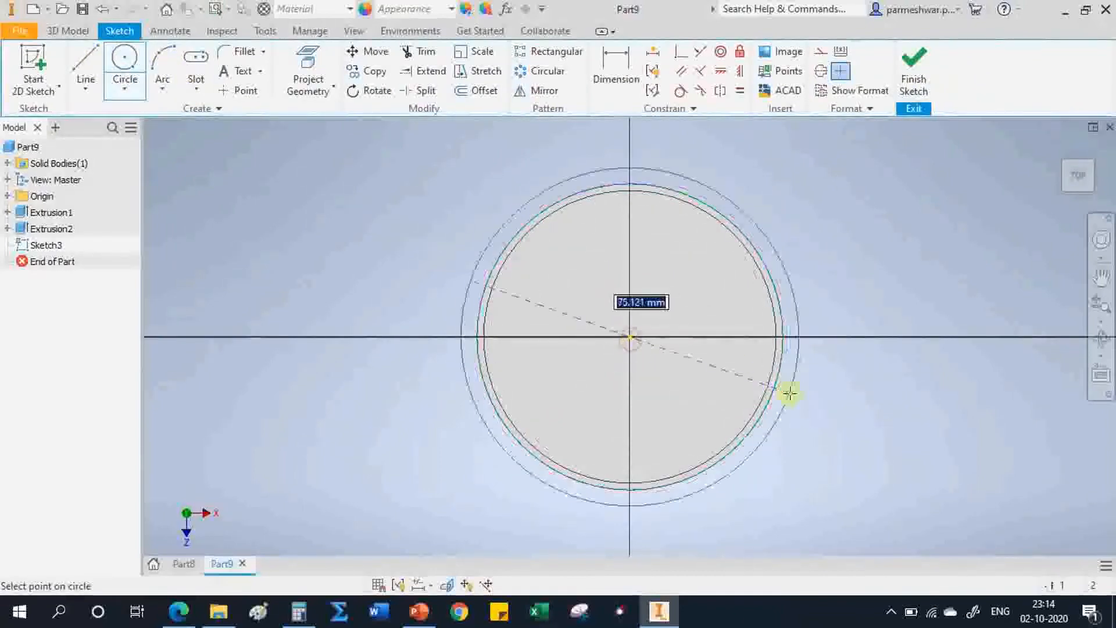
type("68")
key("Return")
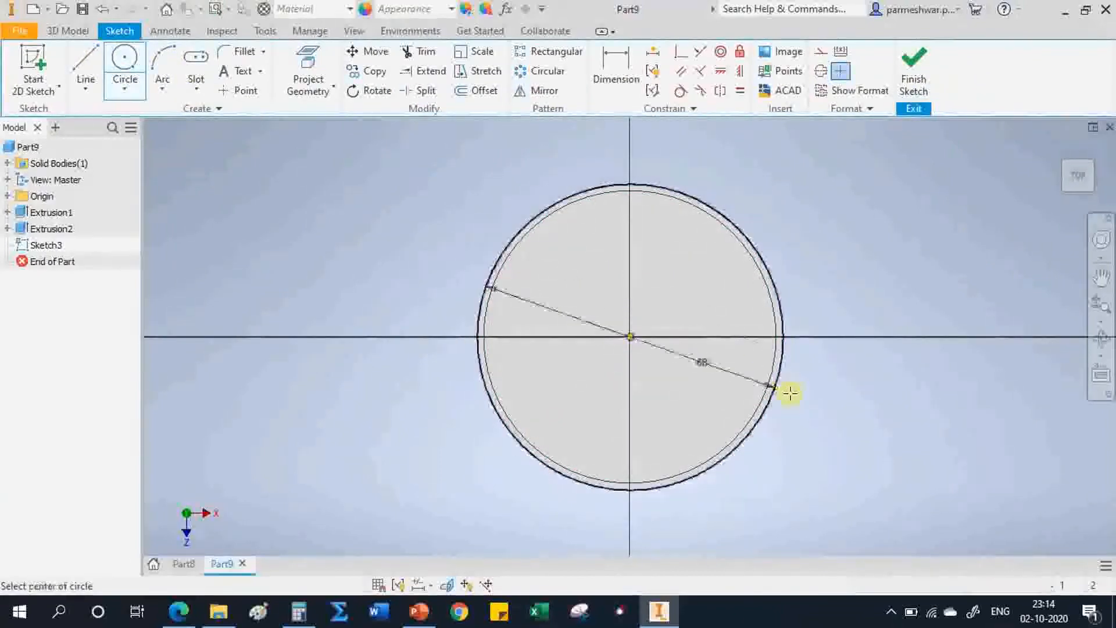
- Finish the sketch and extrude the concentric 68 mm circle upward by 15 mm, joined to the 65 mm cylinder
left_click(913, 64)
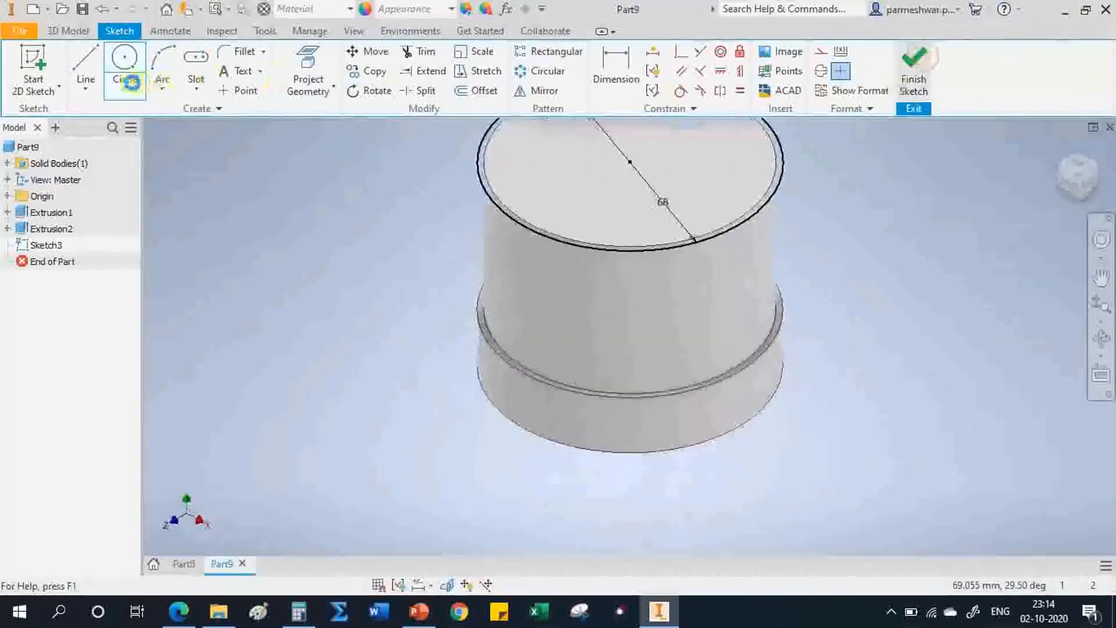
left_click(87, 62)
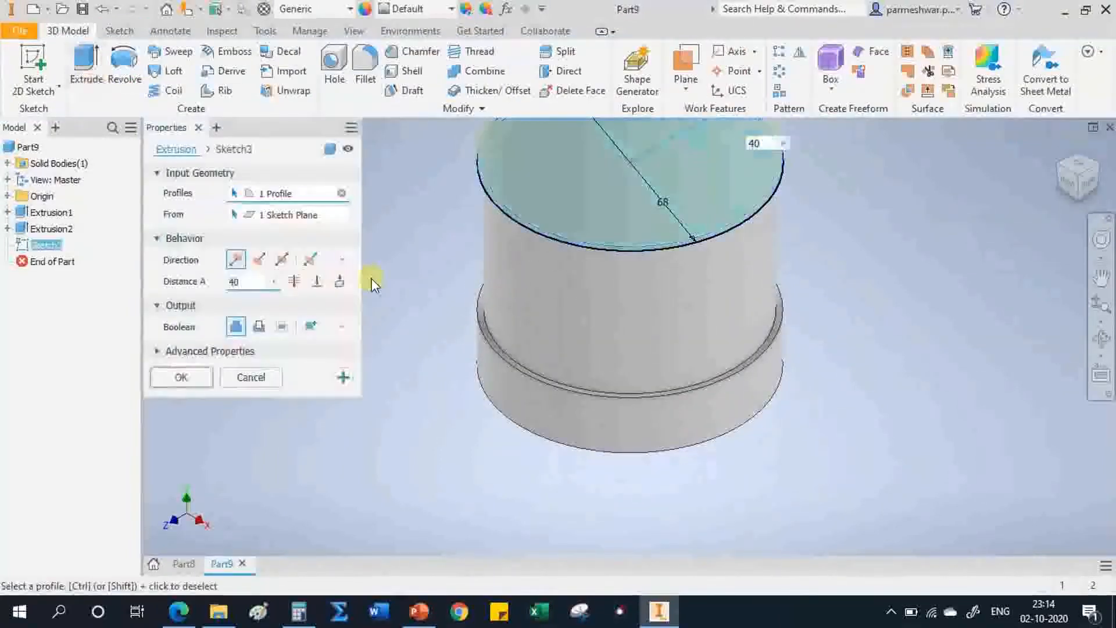
type("15")
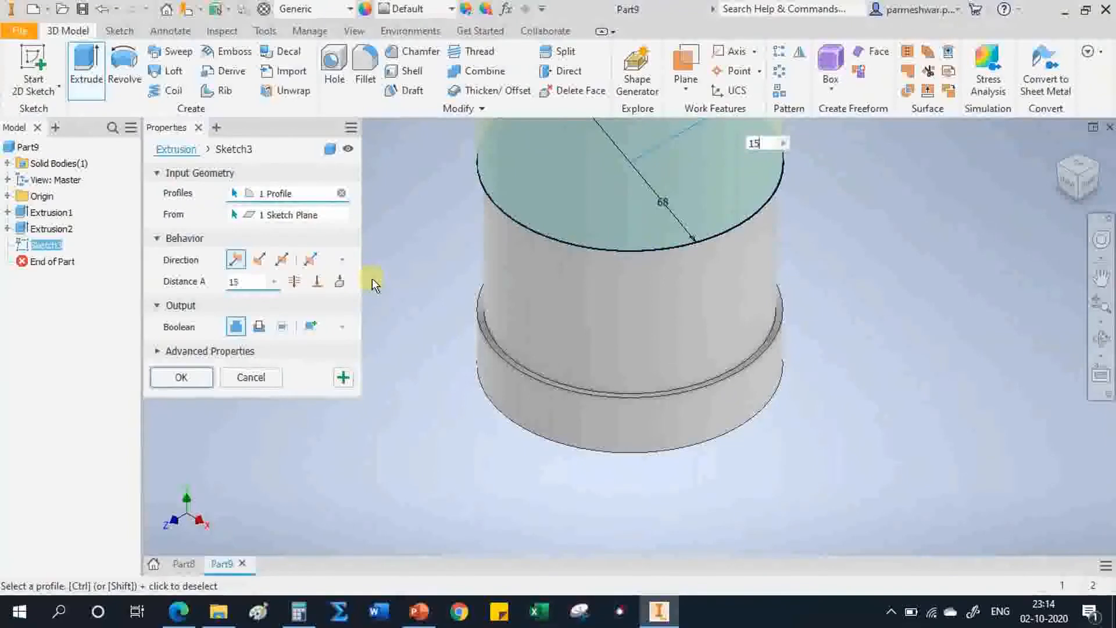
left_click(179, 381)
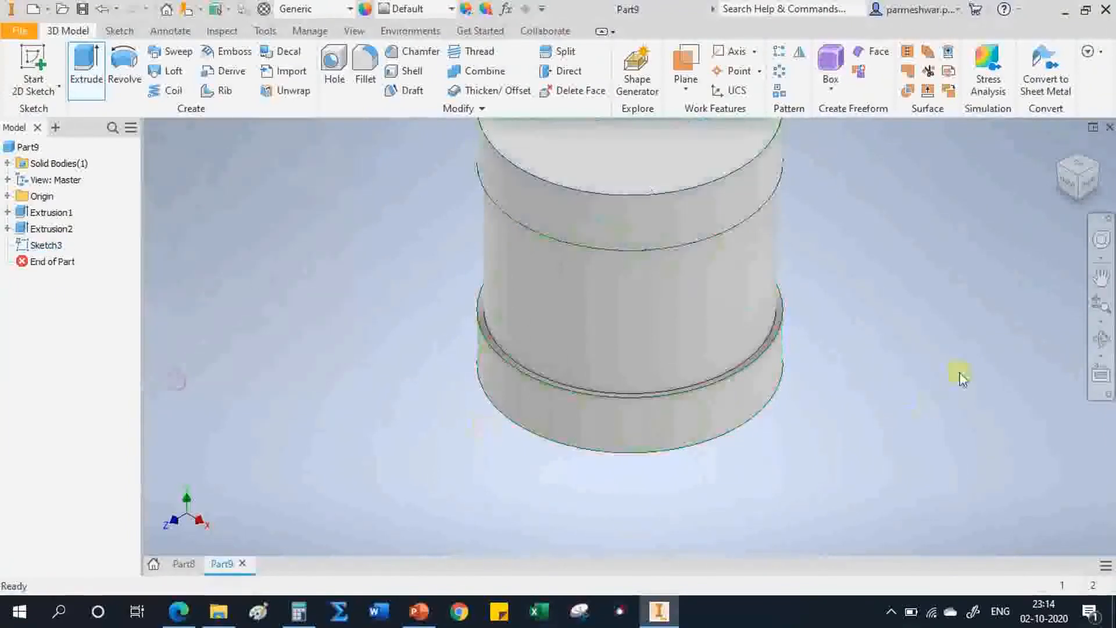
- Check the bush's collar diameter in the PDF drawing and sketch a concentric 78 mm diameter circle on the part's top face
left_click(1080, 182)
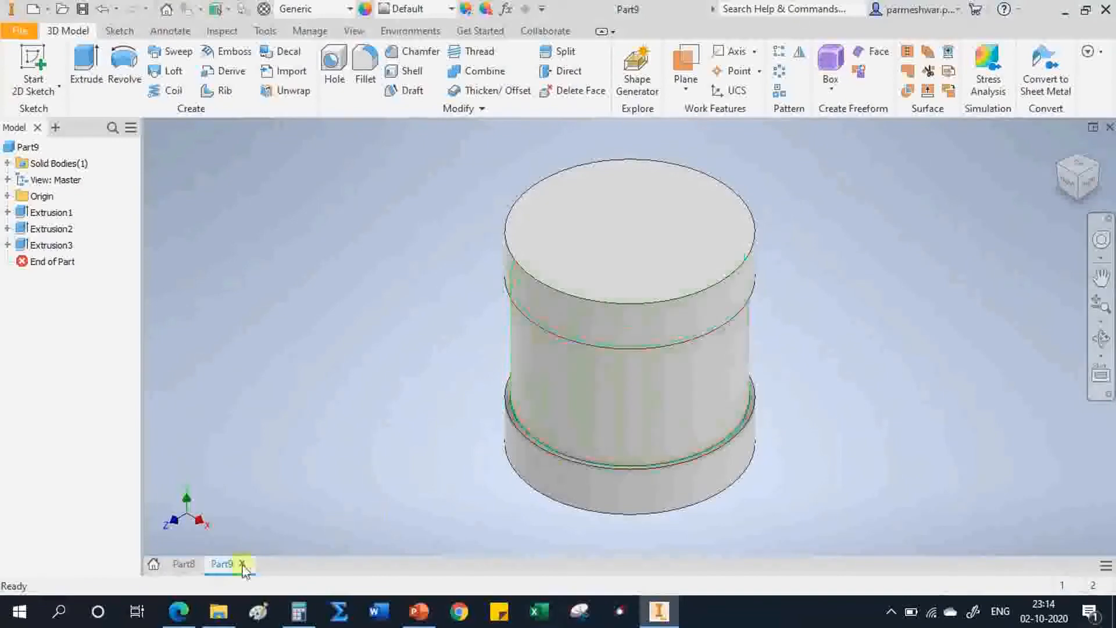
left_click(178, 610)
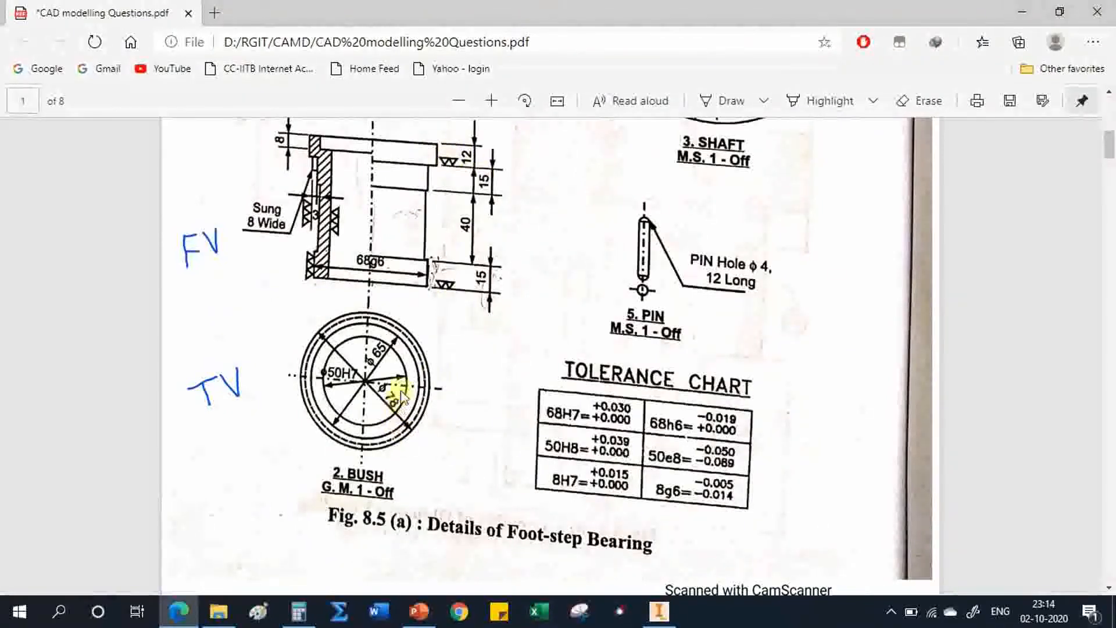
left_click(672, 611)
left_click(623, 235)
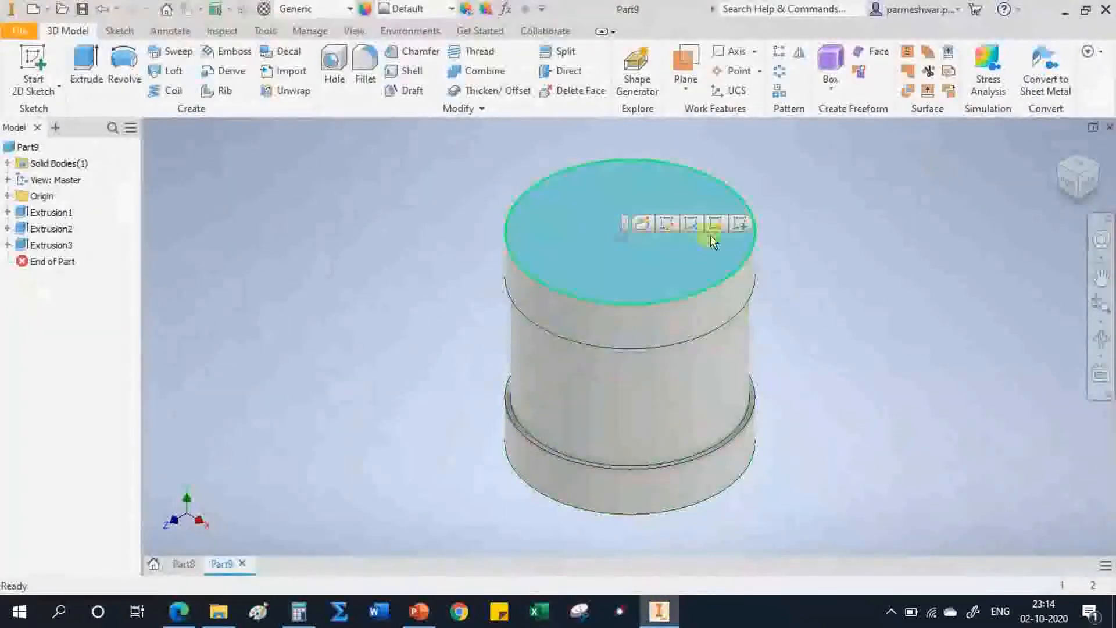
left_click(745, 229)
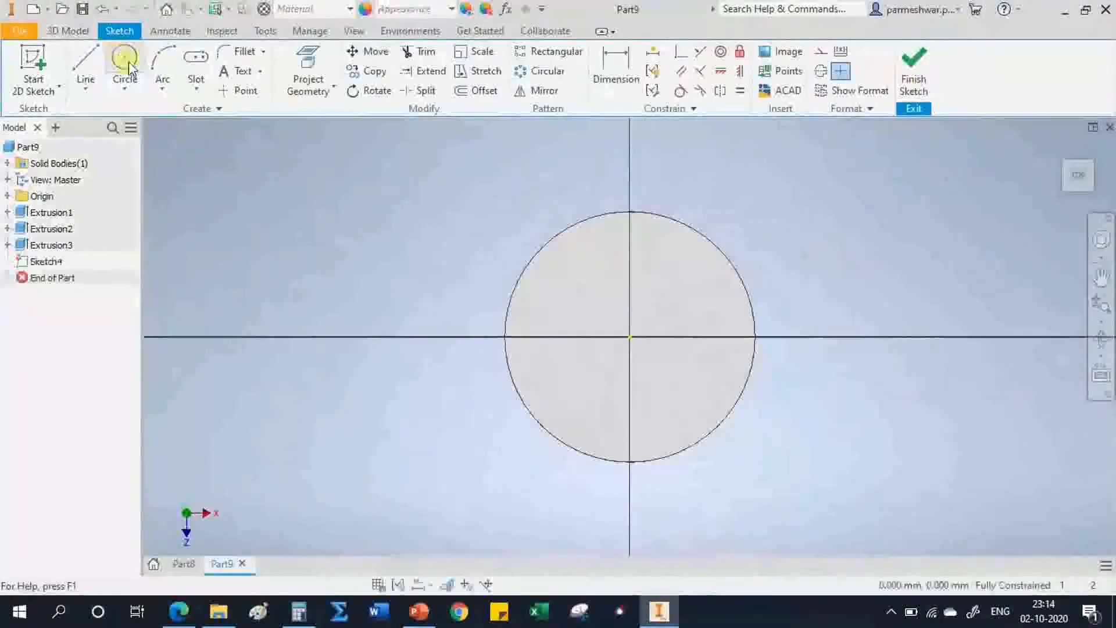
left_click(125, 61)
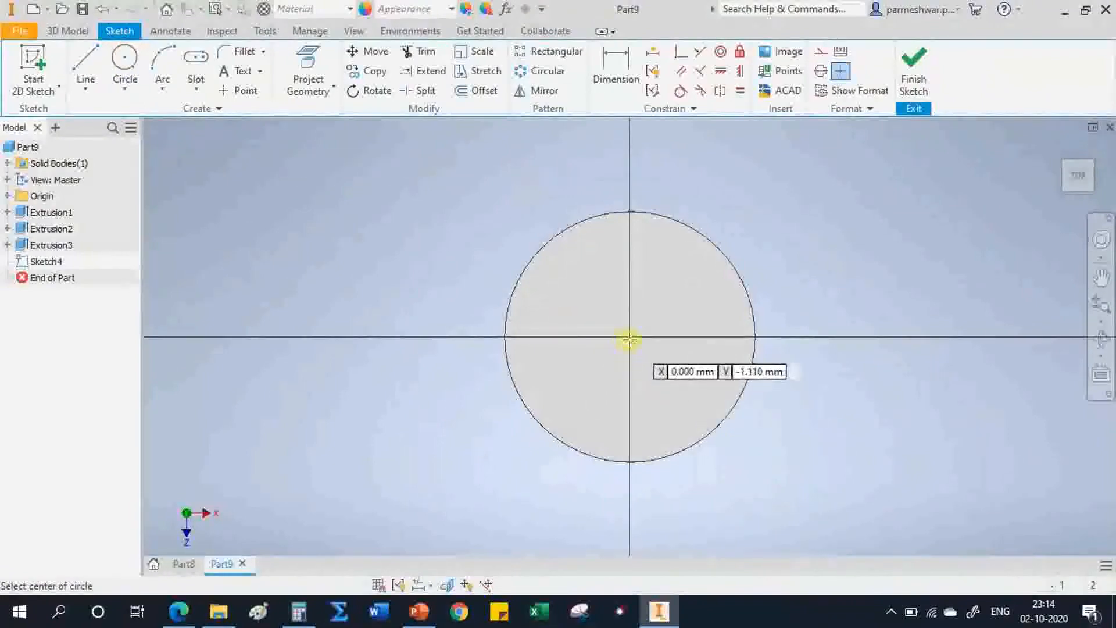
left_click(629, 338)
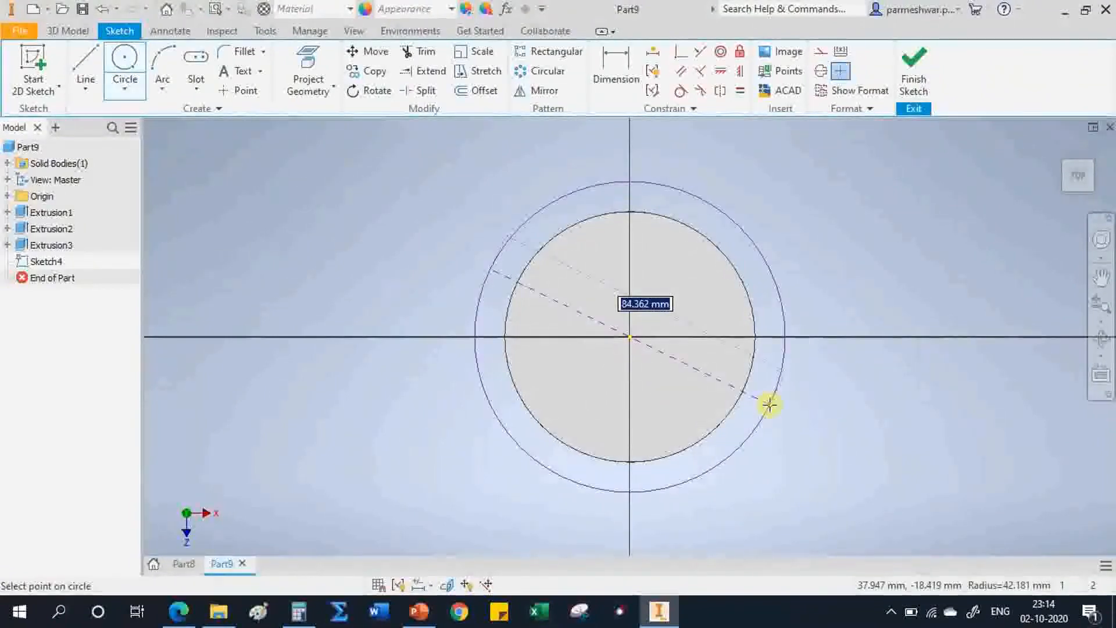
left_click(769, 405)
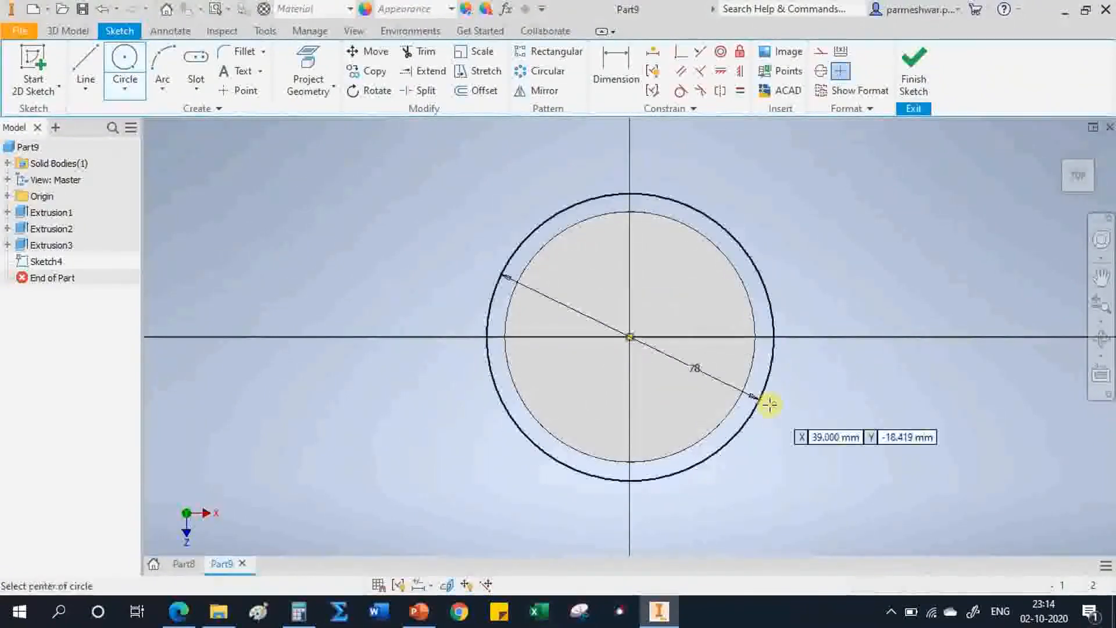
- Finish the sketch and extrude the 78 mm circle upward by 12 mm, joined to the bush body
middle_click_drag(629, 326, 629, 274, "shift")
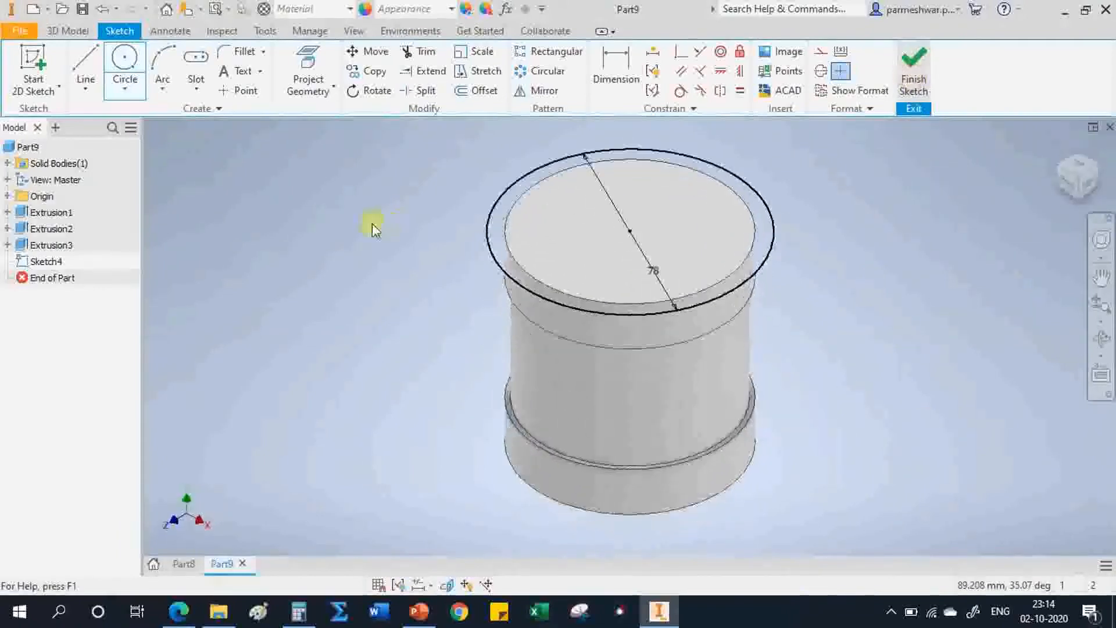
left_click(86, 70)
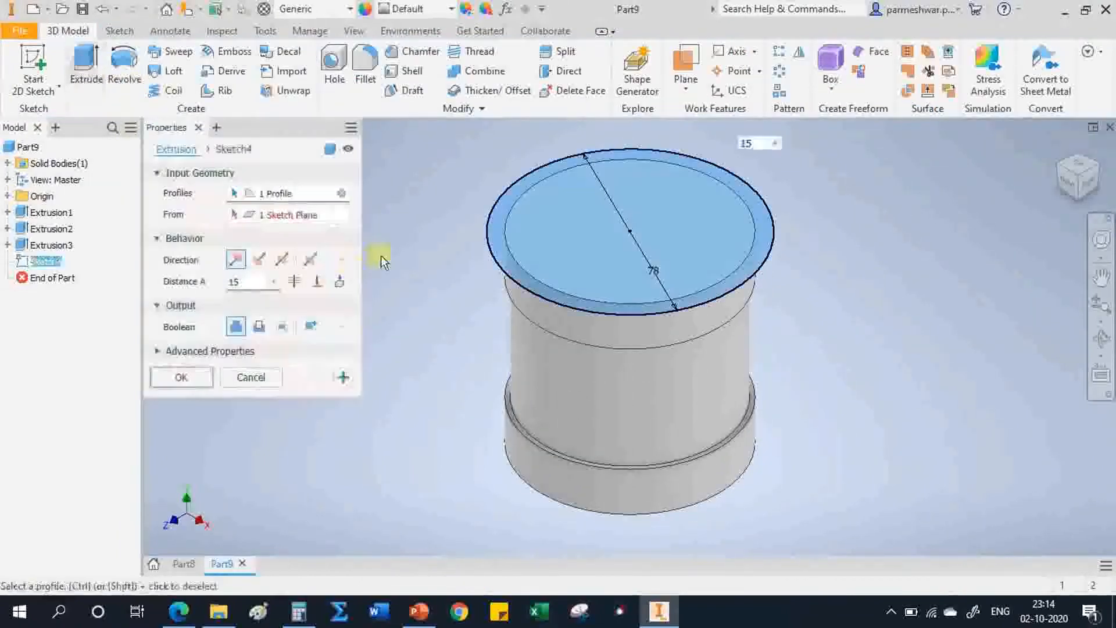
type("1")
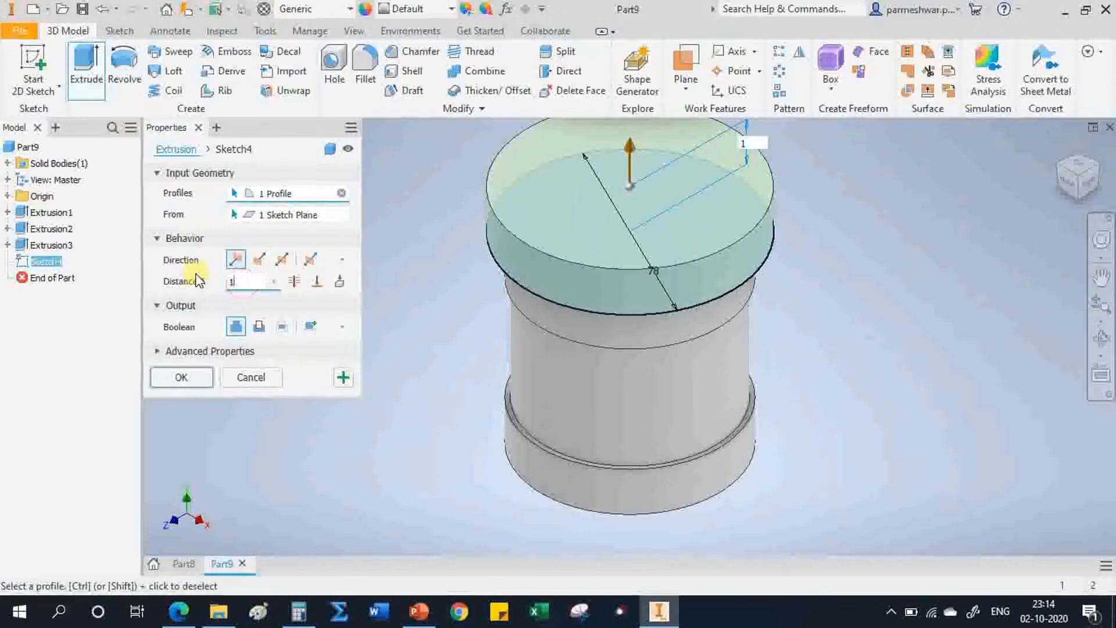
type("2")
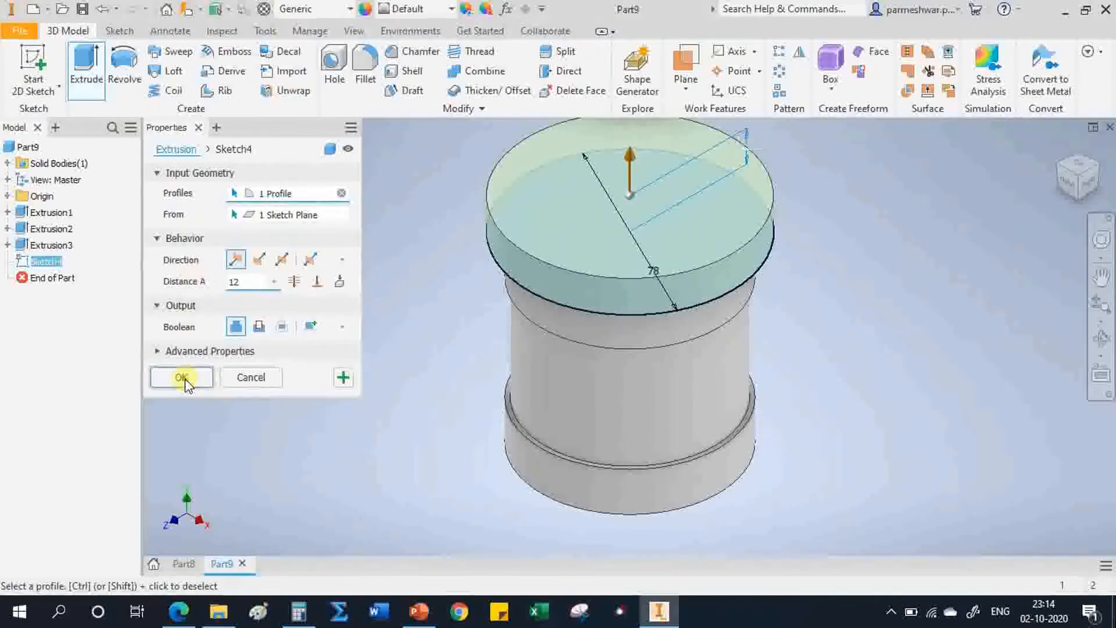
left_click(185, 378)
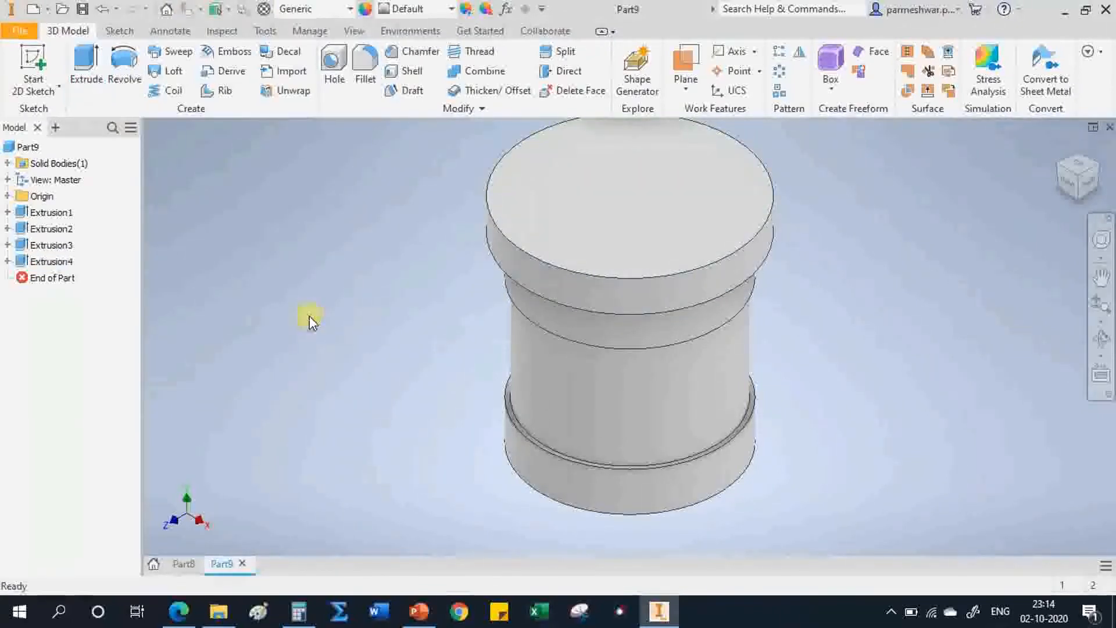
- Switch to the PDF in Edge to check the bush drawing's remaining dimensions
left_click(179, 611)
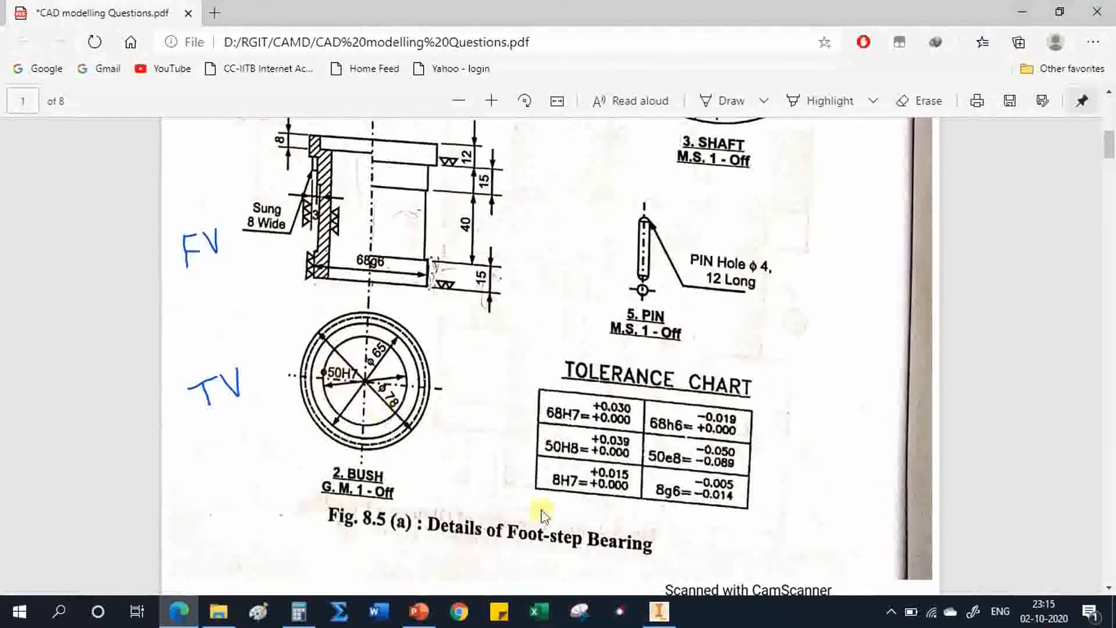
- Switch to Inventor and sketch a 50 mm diameter circle centred on the bush's top face
left_click(676, 615)
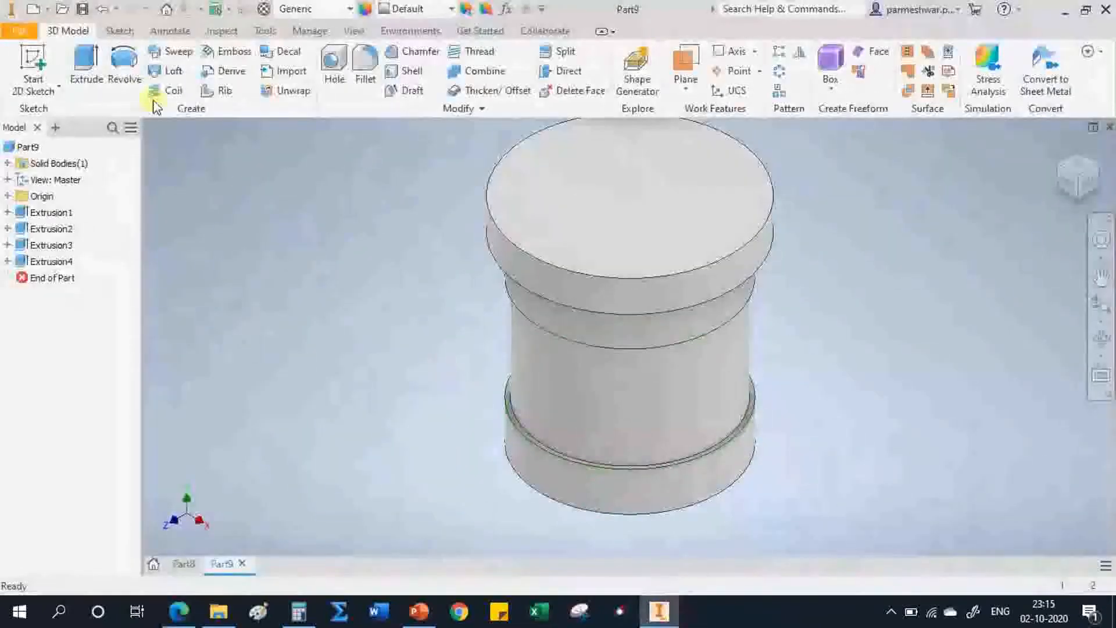
left_click(563, 199)
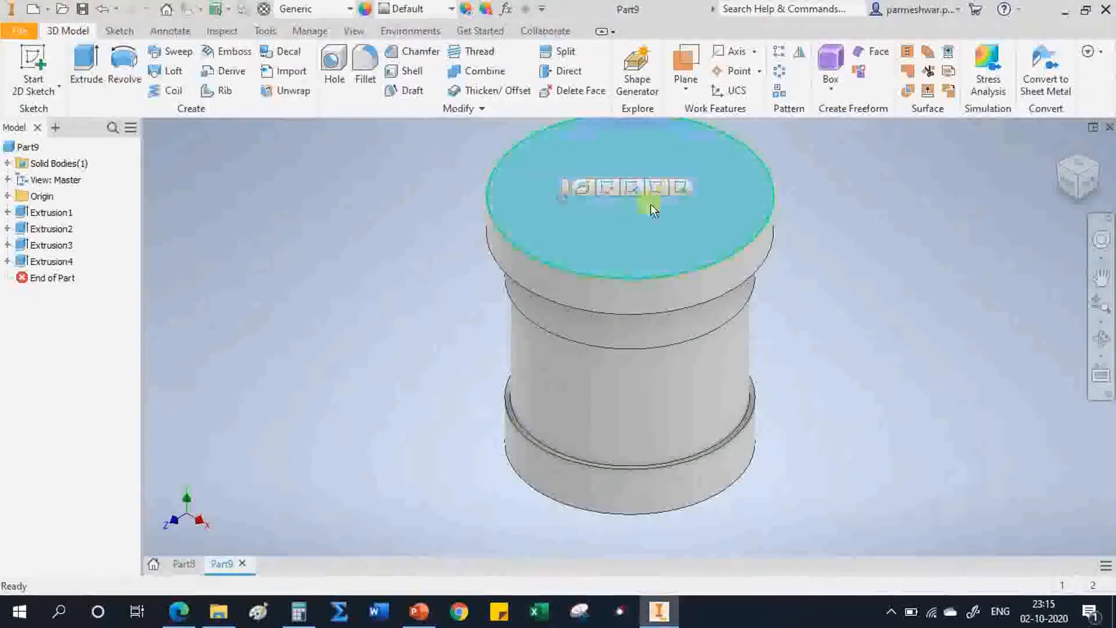
left_click(685, 186)
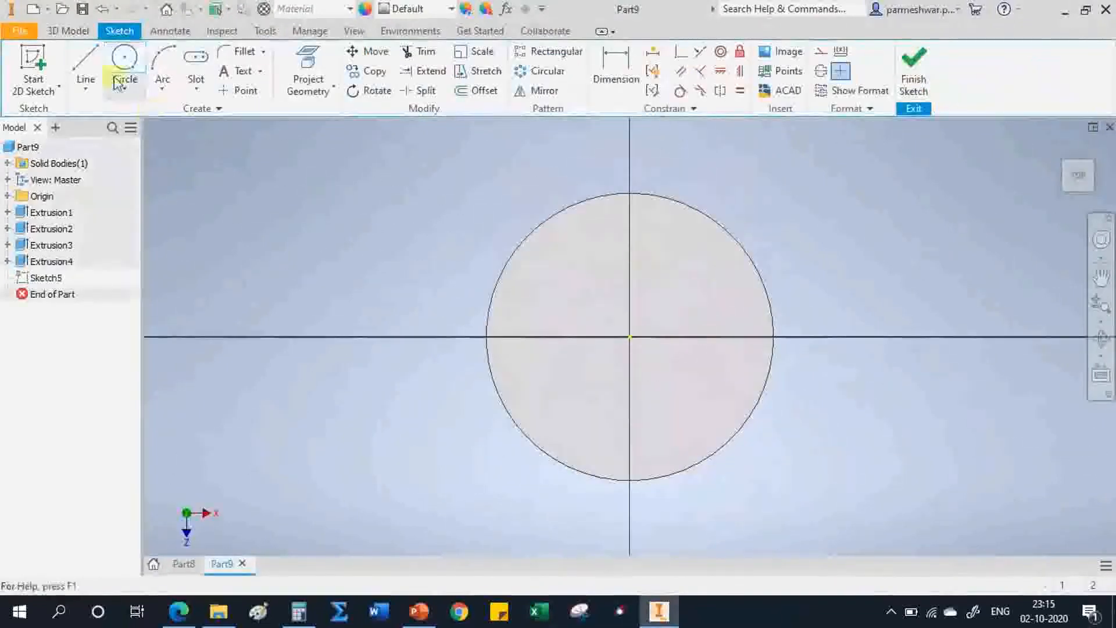
left_click(124, 58)
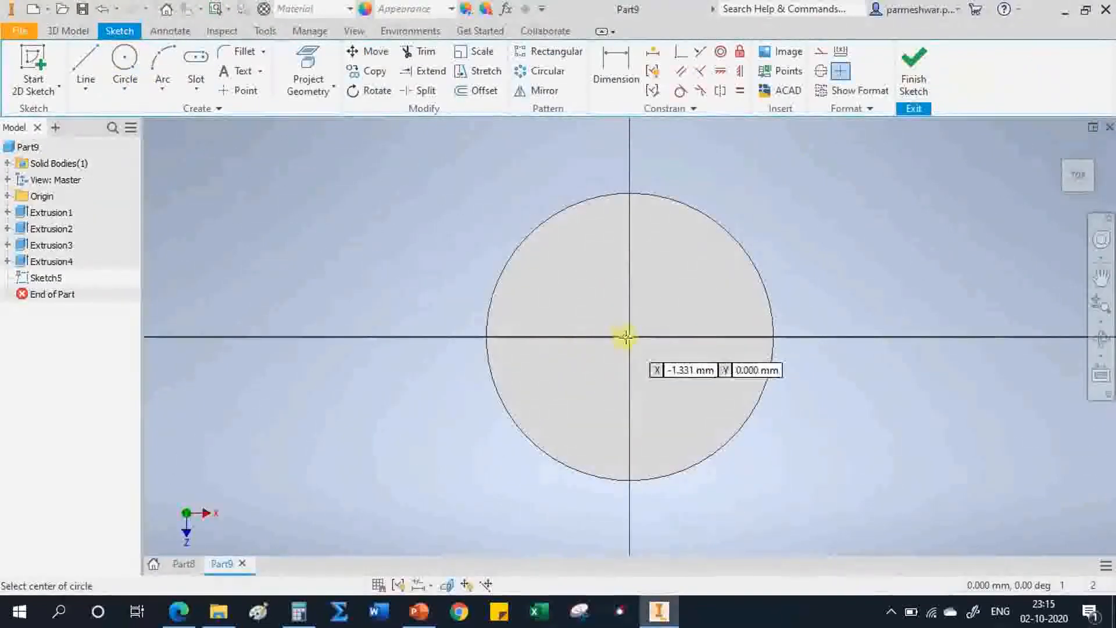
left_click(630, 336)
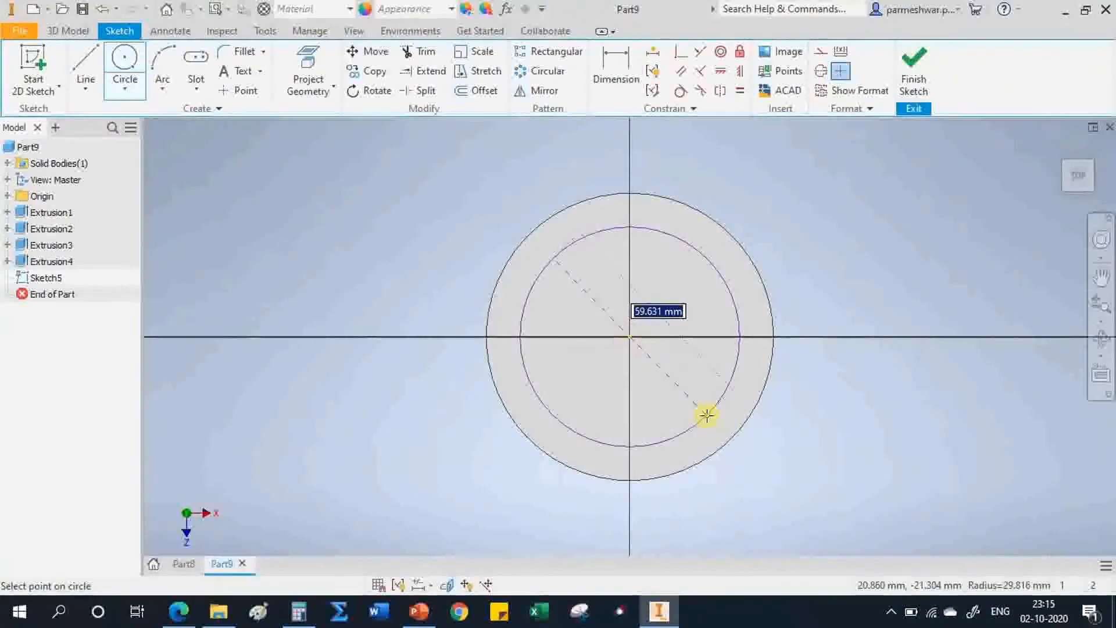
key("Return")
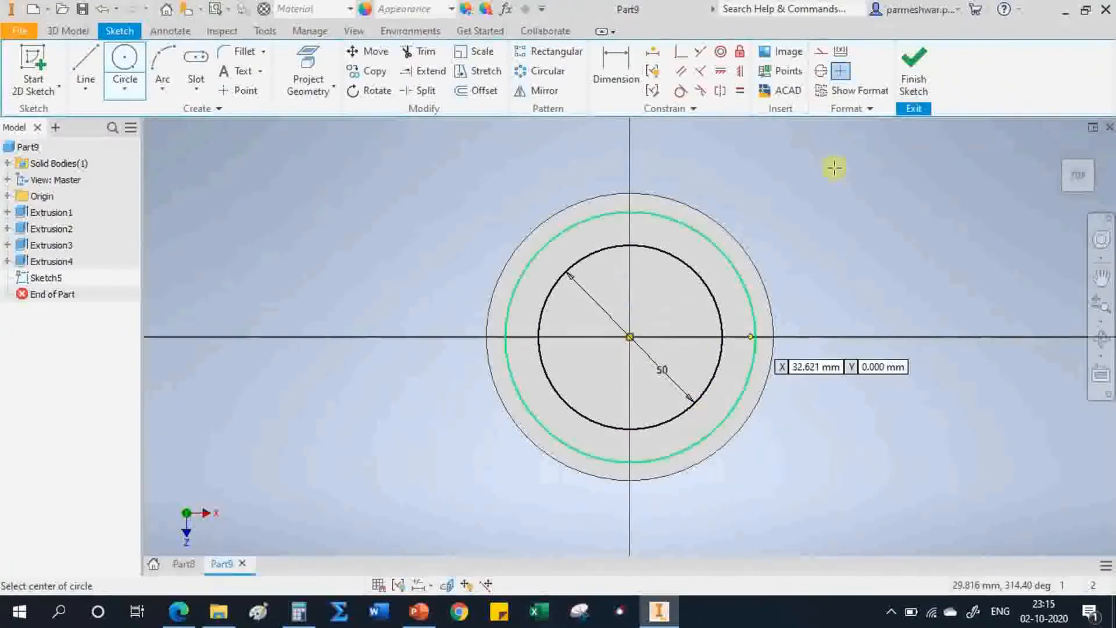
left_click(912, 67)
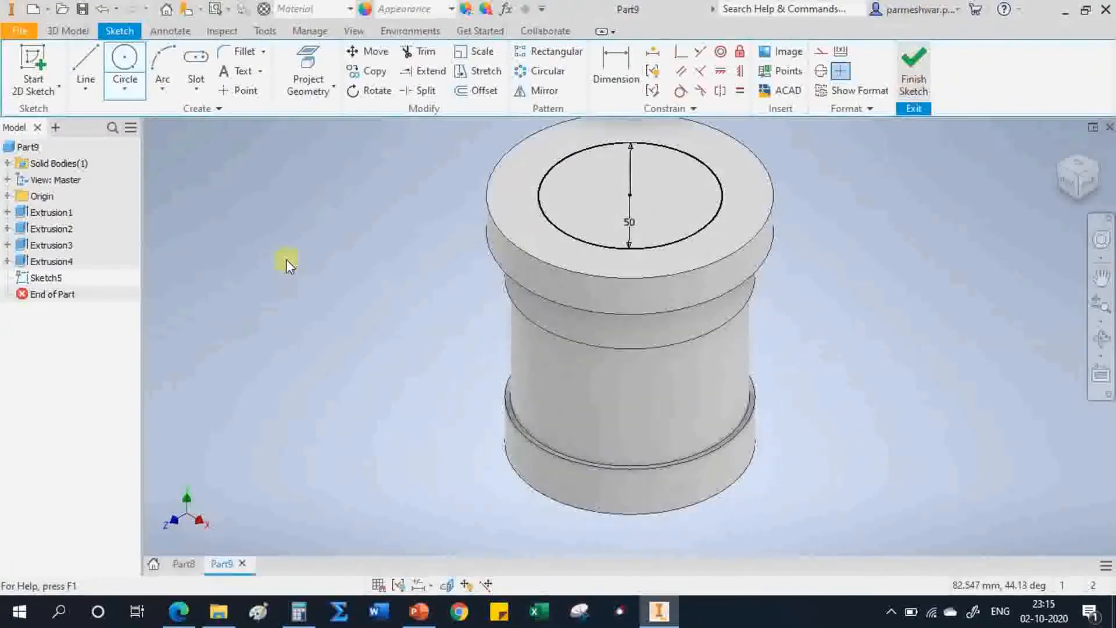
- Extrude the 50 mm circle as a cut about 106.25 mm downward through the whole bush
left_click(80, 73)
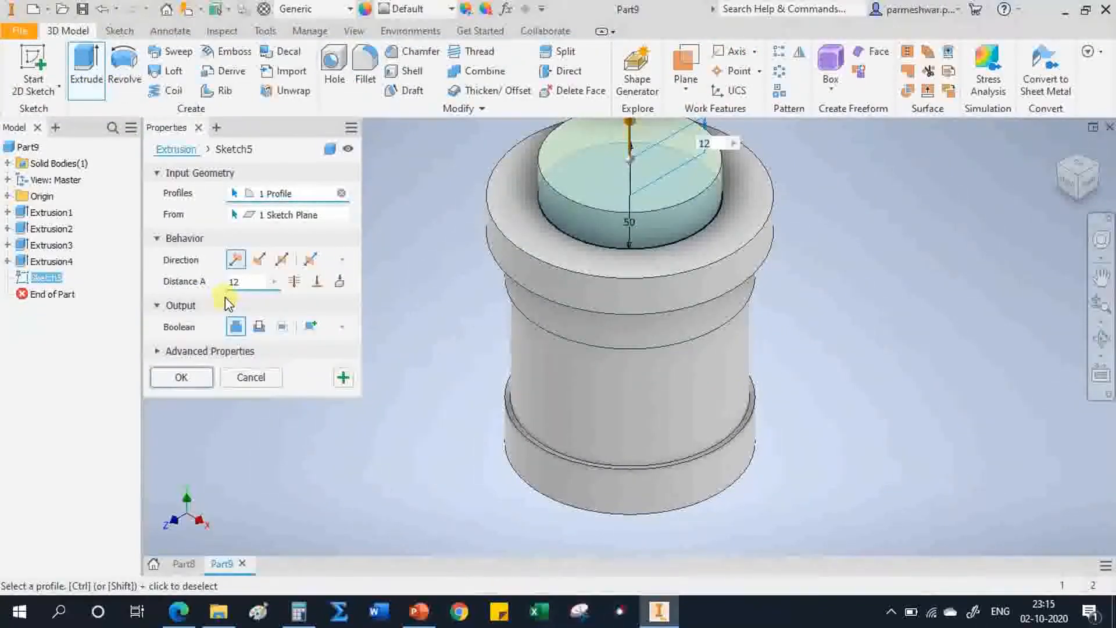
left_click(259, 327)
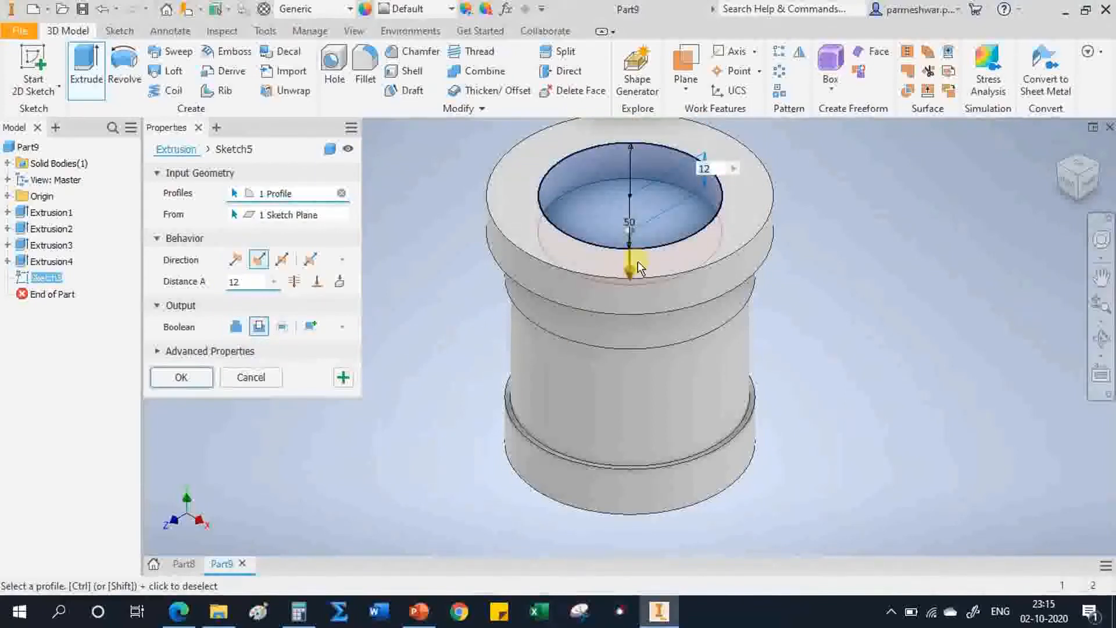
left_click_drag(632, 275, 650, 557)
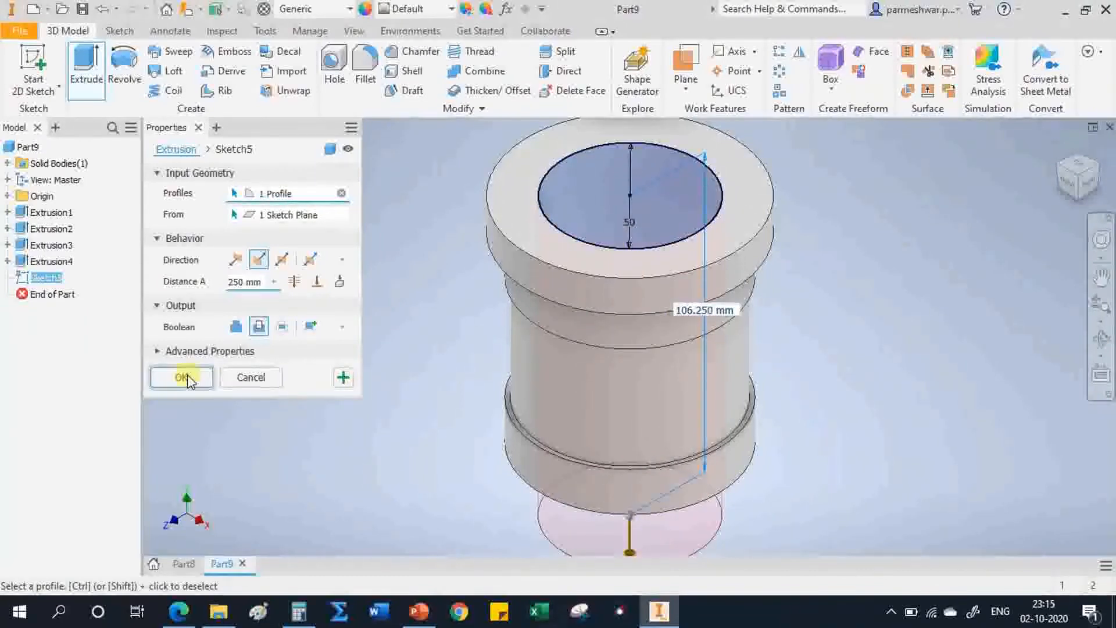
left_click(163, 378)
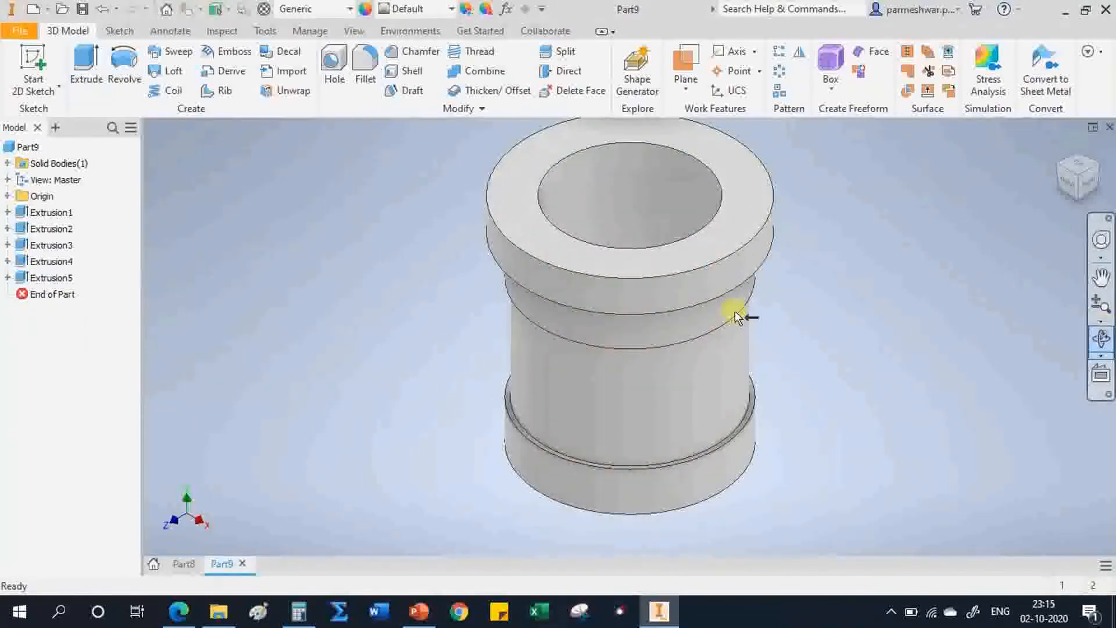
- Check the recess depth in the PDF bush drawing and start a sketch on the top ring face in Inventor
key("F4")
left_click_drag(740, 311, 779, 250)
right_click(779, 250)
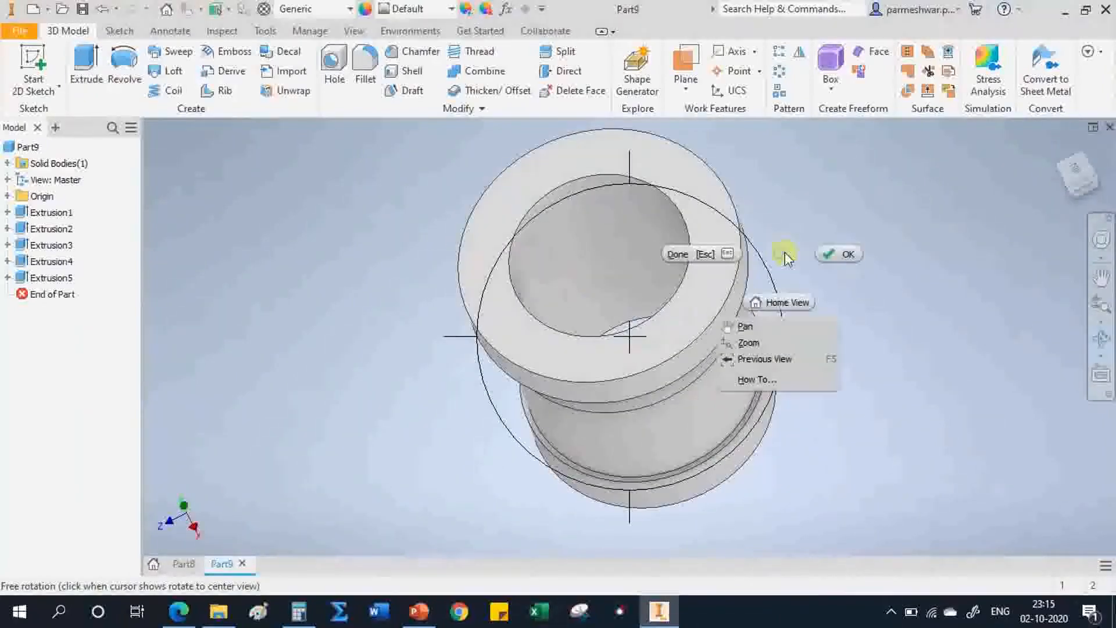
left_click(843, 251)
left_click(180, 610)
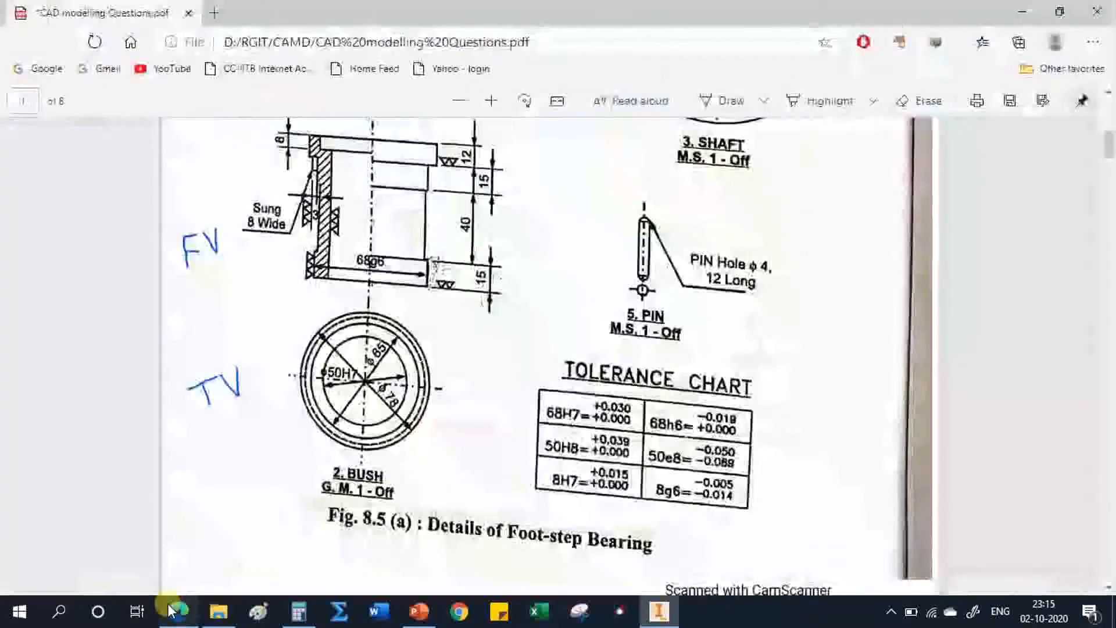
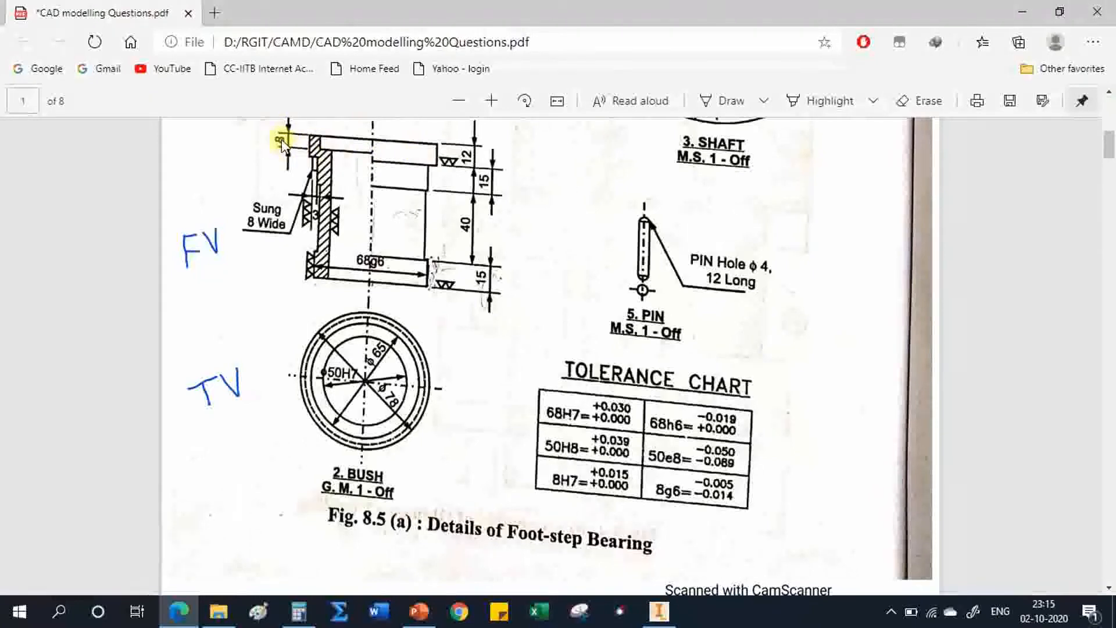
left_click(659, 610)
left_click(536, 165)
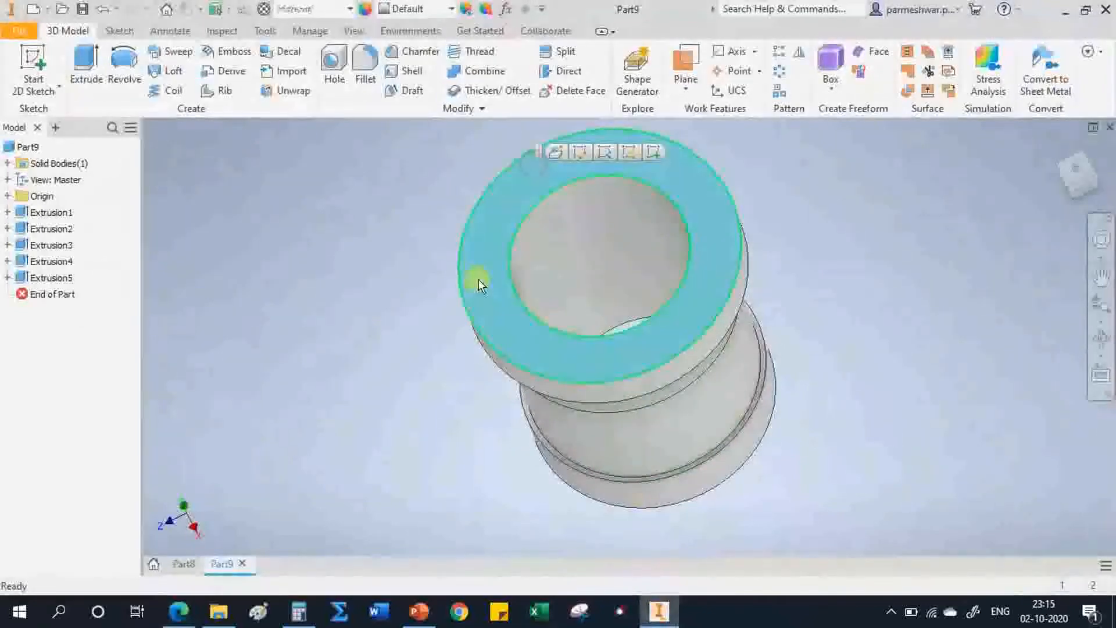
left_click(656, 152)
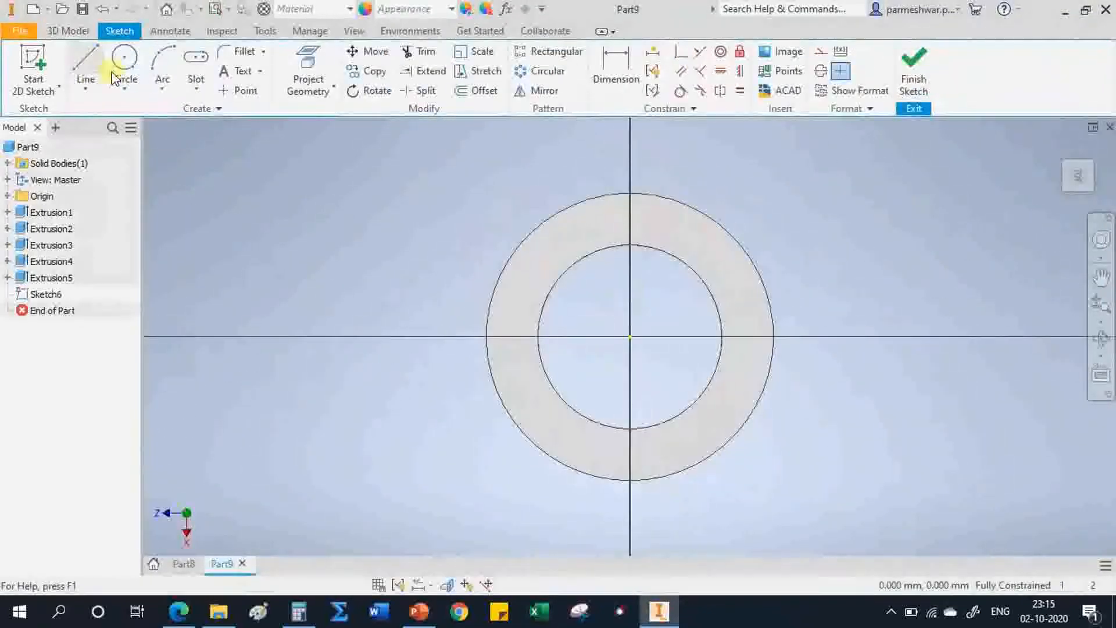
- Check the recess diameter in the PDF drawing and sketch a 65 mm diameter circle centred on the origin of the top ring face
left_click(179, 610)
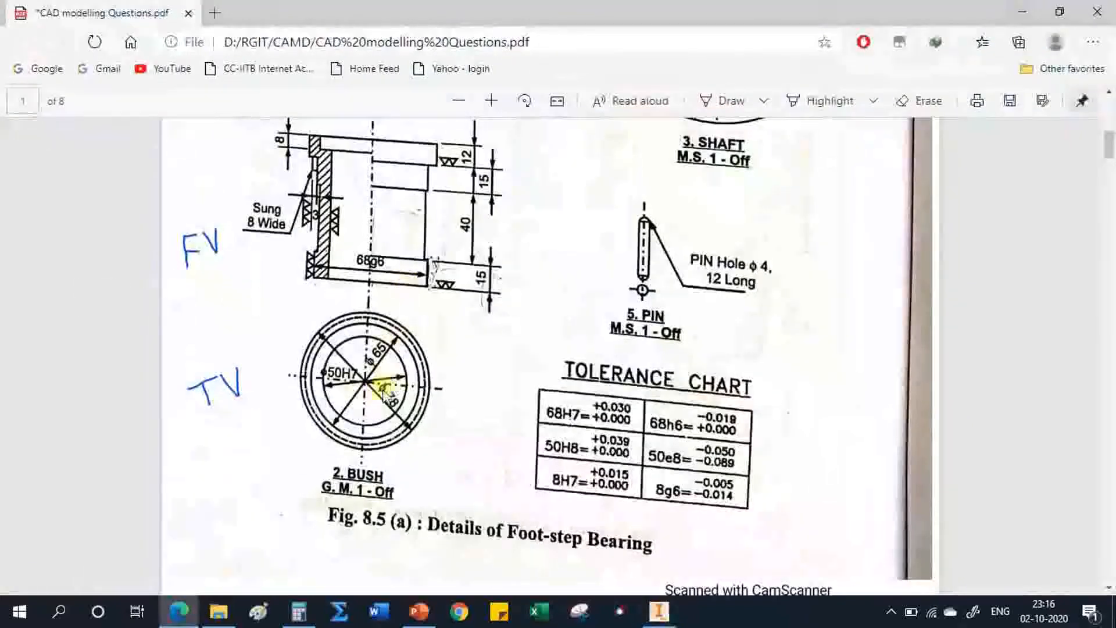
left_click(658, 610)
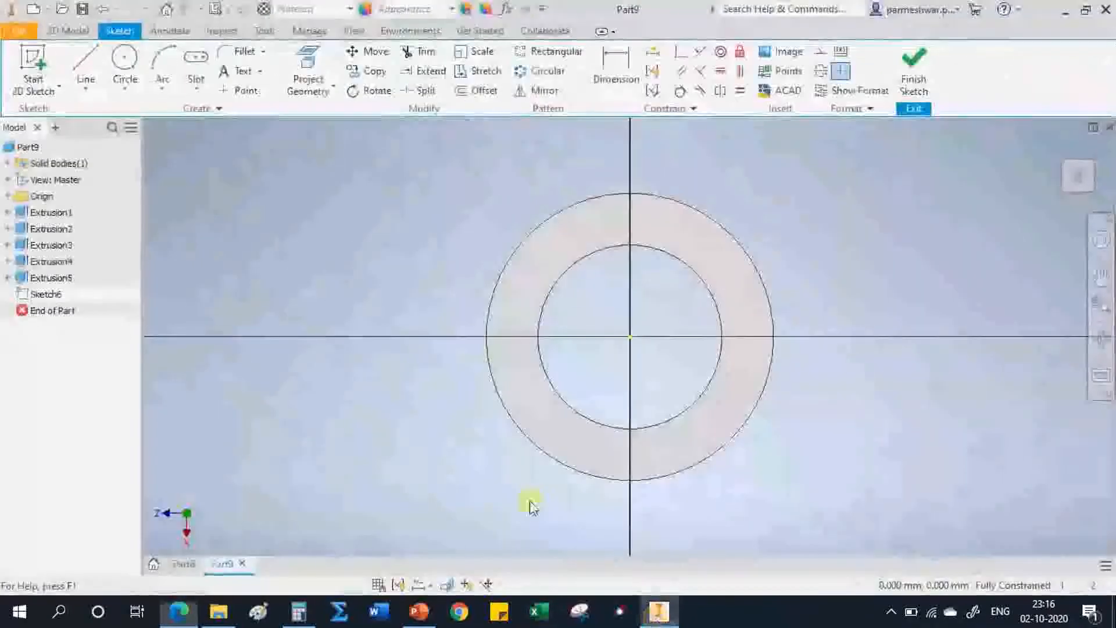
left_click(137, 70)
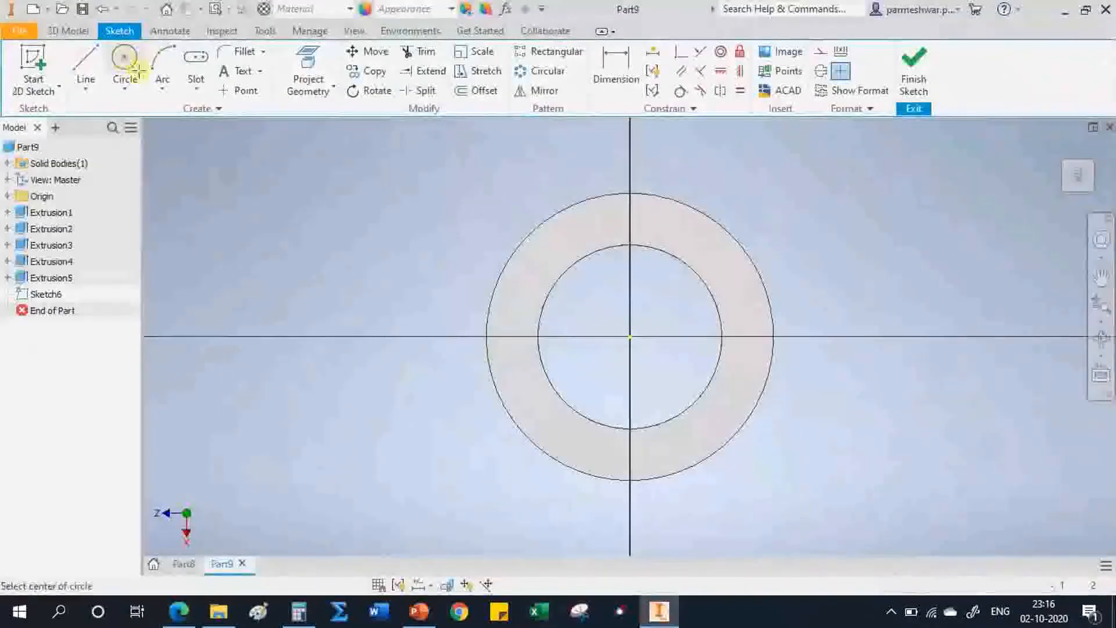
left_click(630, 337)
type("6")
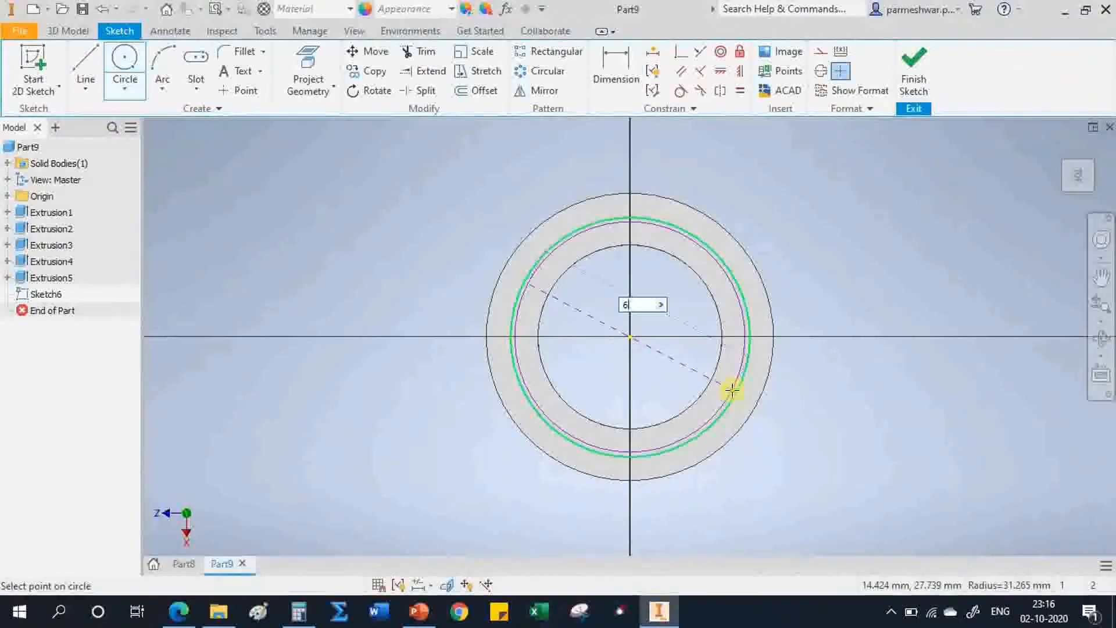
type("5")
key("Return")
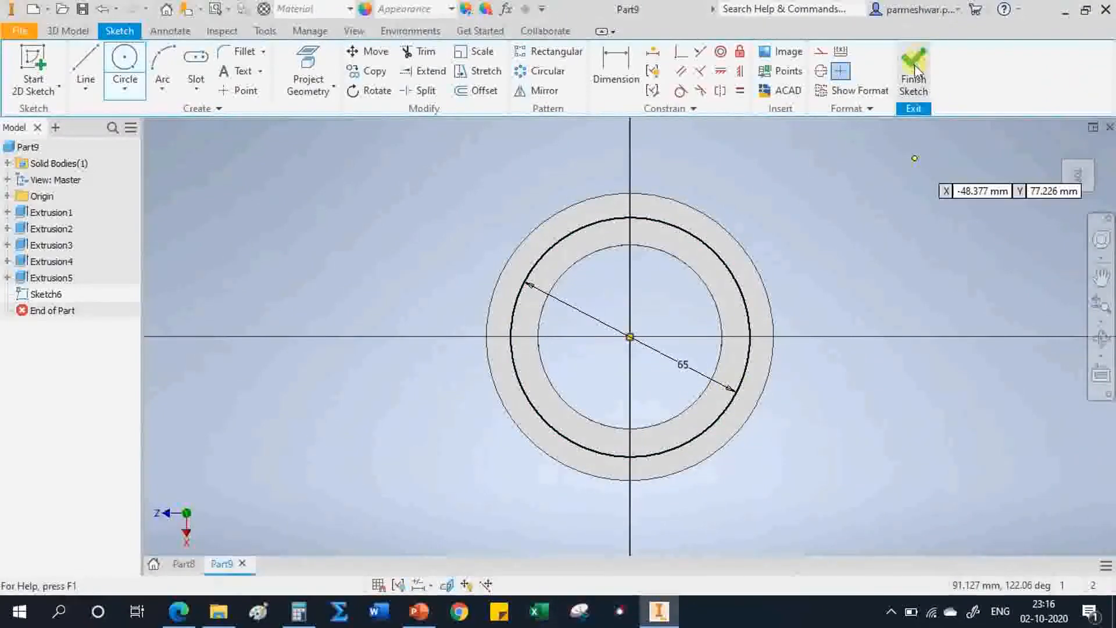
left_click(915, 70)
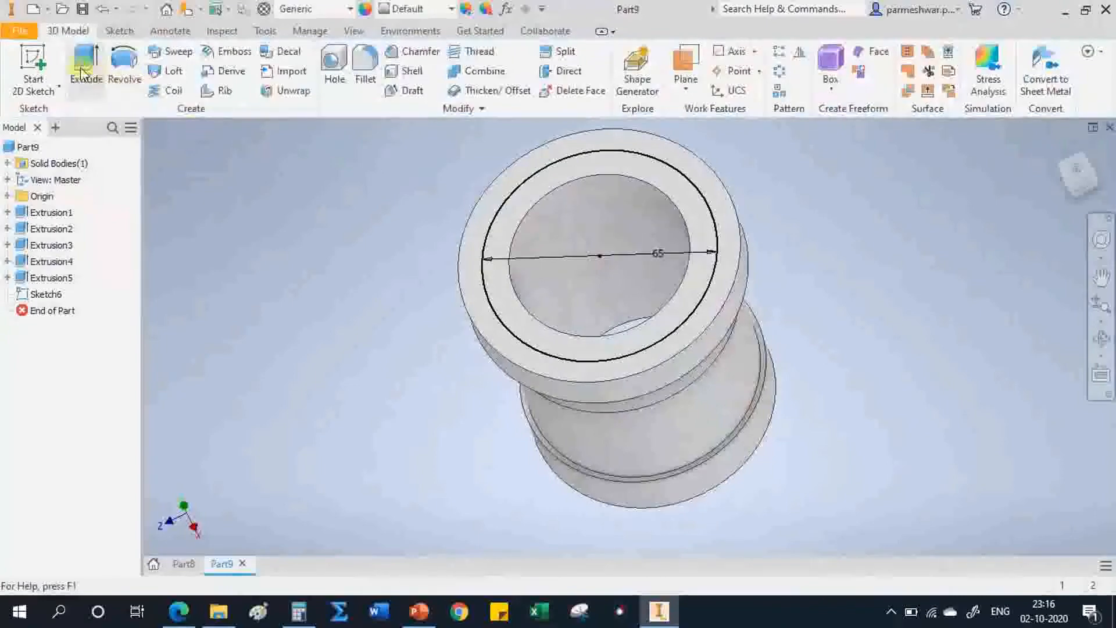
- Extrude the 65 mm circle as an 8 mm deep cut into the flange, checking the depth against the PDF drawing
left_click(81, 71)
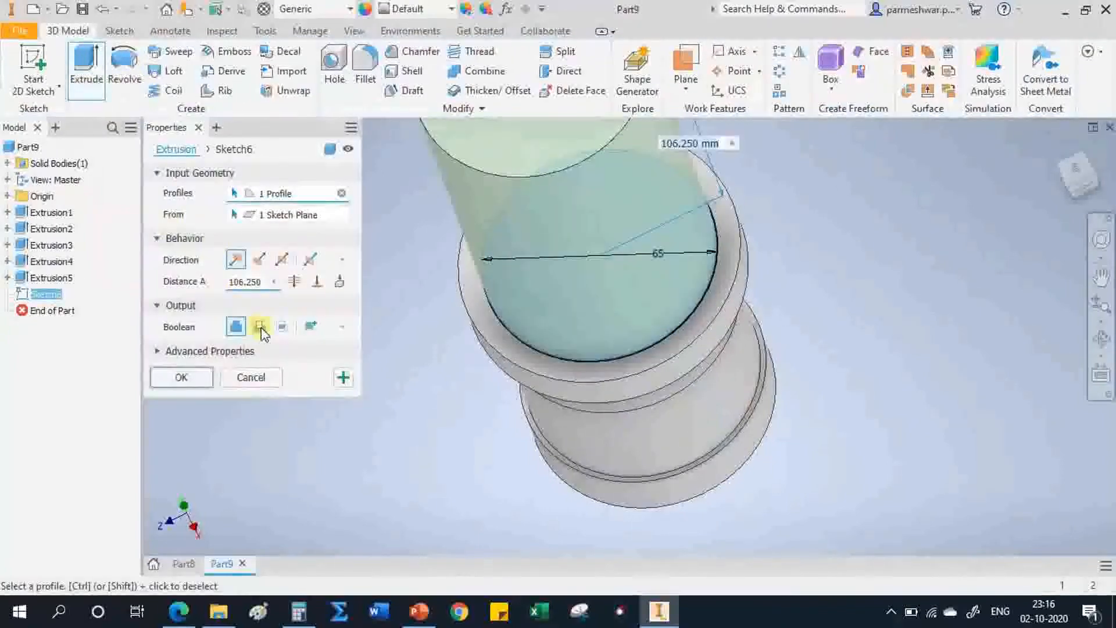
left_click(259, 327)
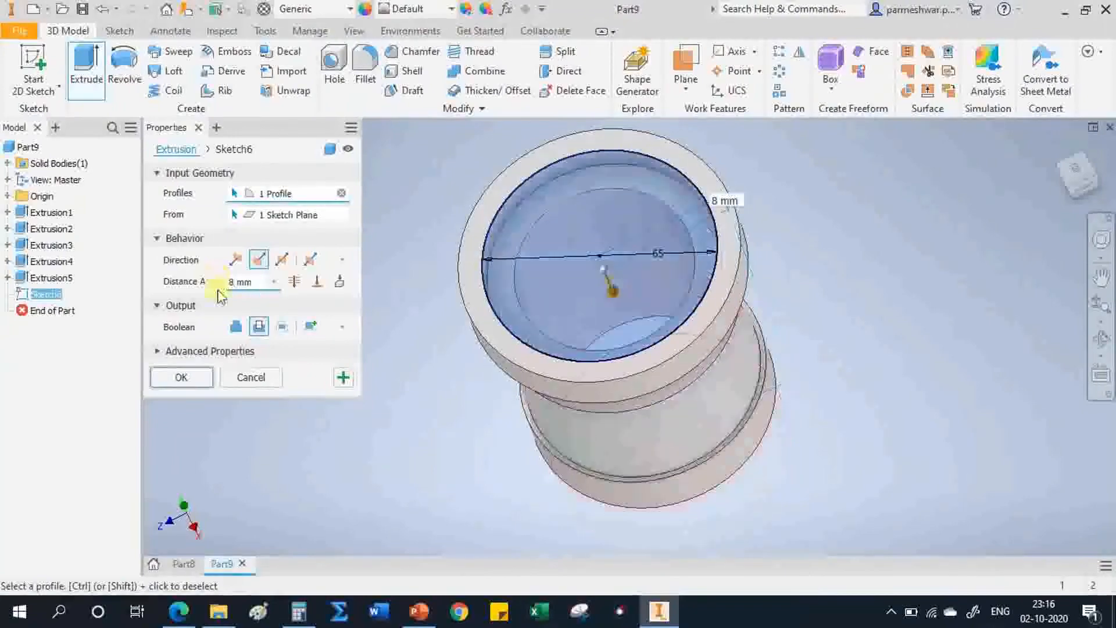
left_click(179, 611)
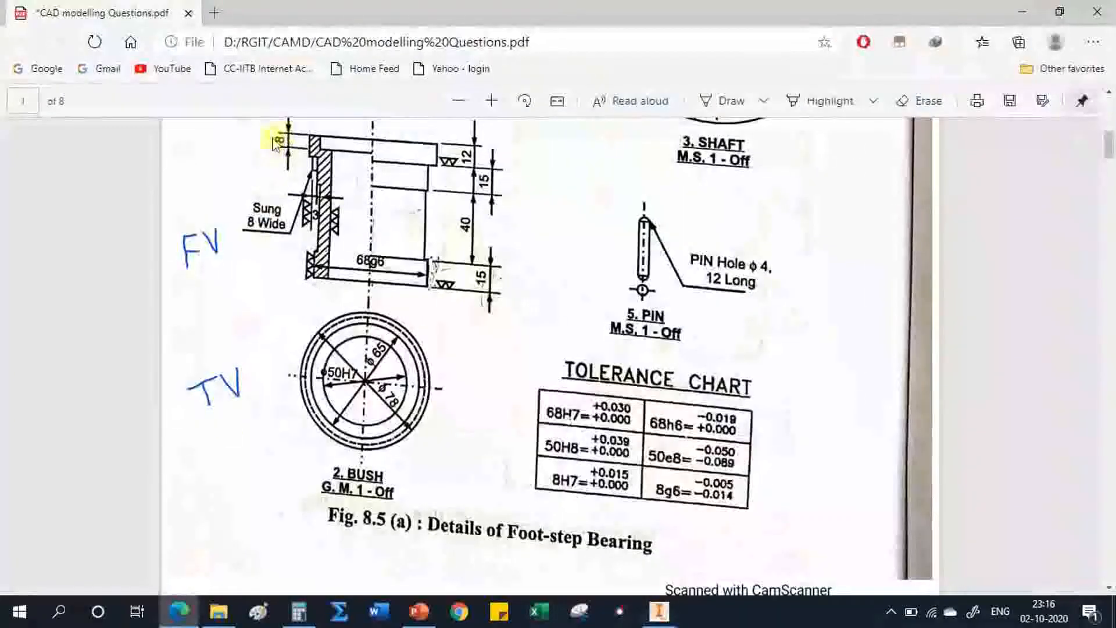
left_click(658, 615)
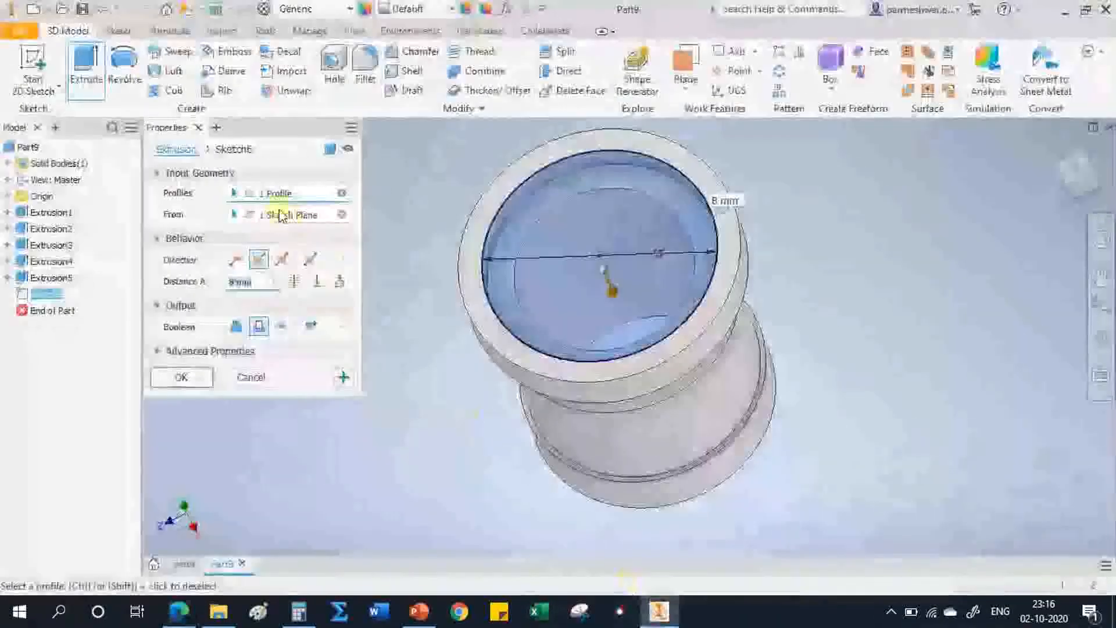
left_click(183, 377)
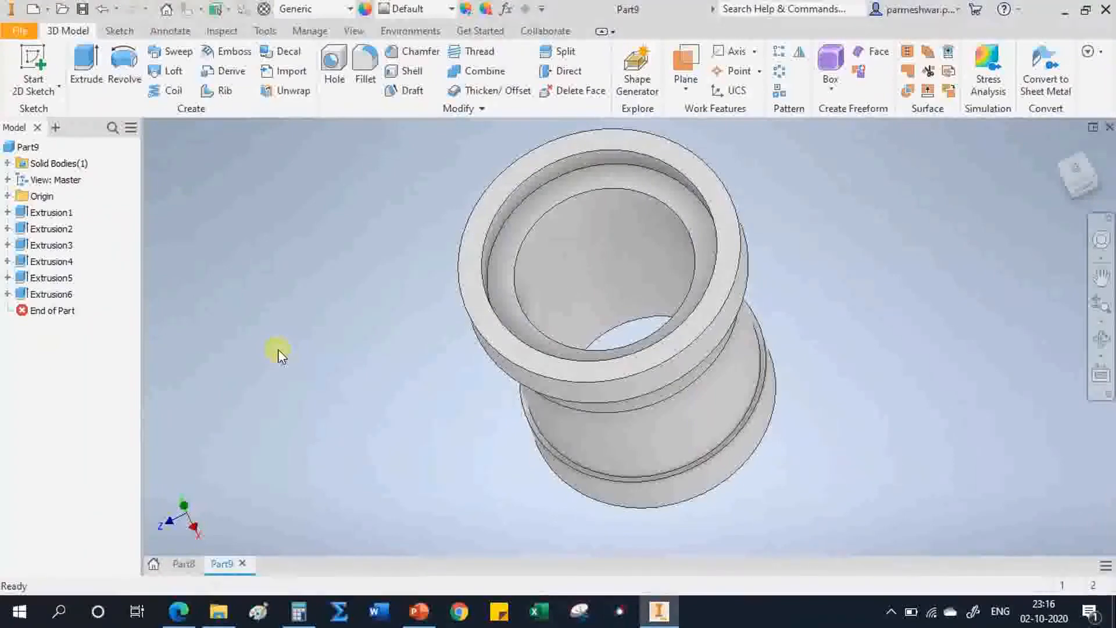
- Consult the PDF bush drawing, start a sketch on the underside of the top flange in Inventor, and enable Slice Graphics
left_click(178, 618)
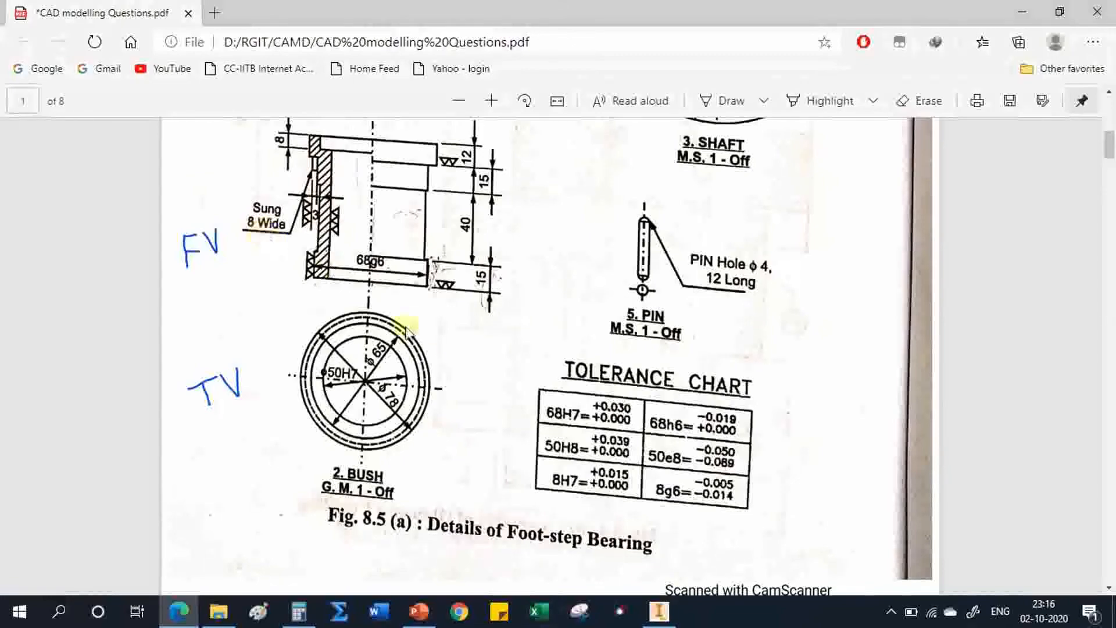
left_click(660, 611)
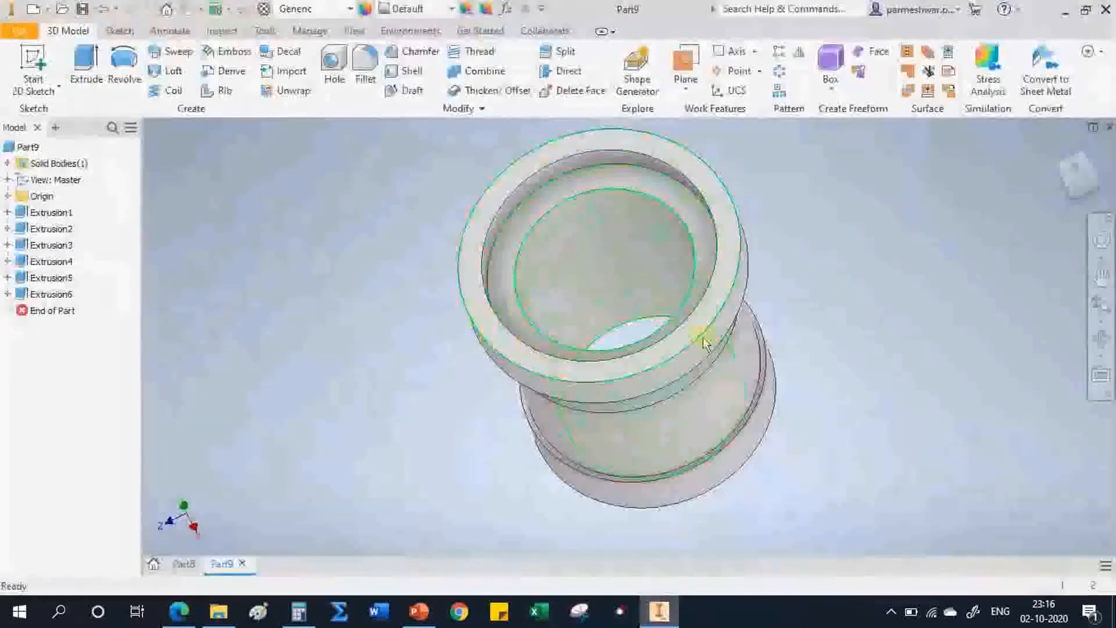
left_click(1101, 338)
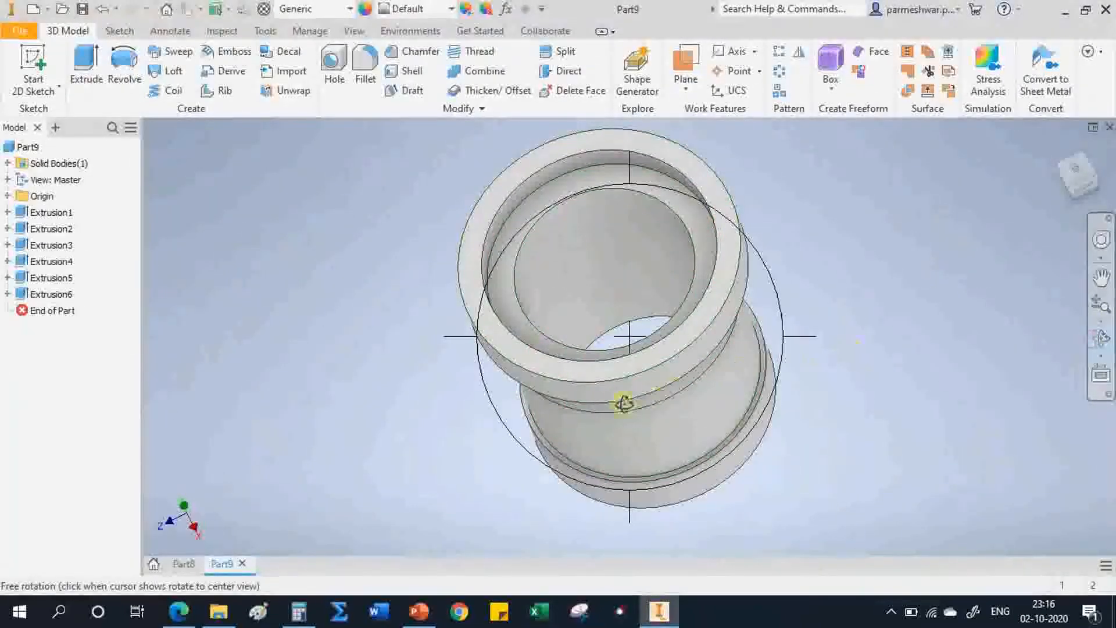
left_click_drag(623, 399, 577, 242)
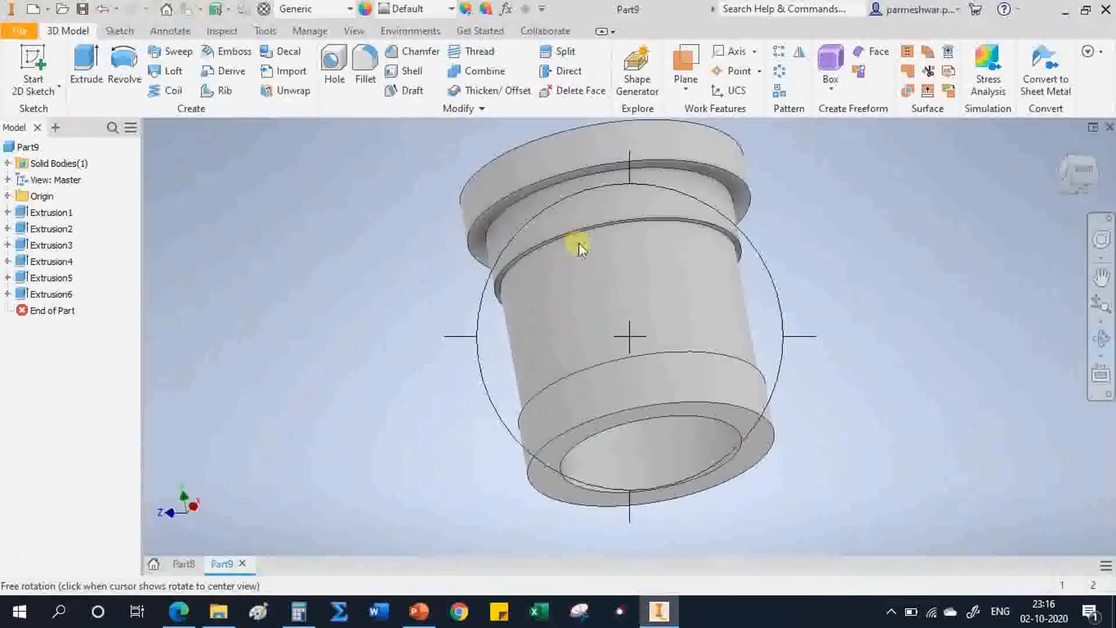
right_click(578, 243)
left_click(638, 249)
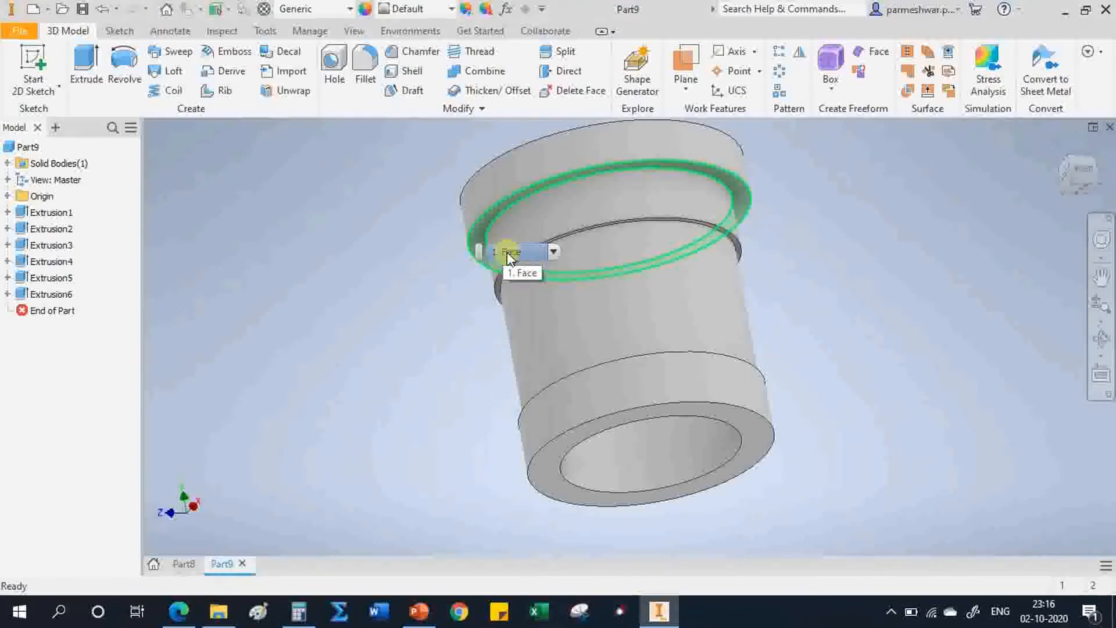
left_click(507, 253)
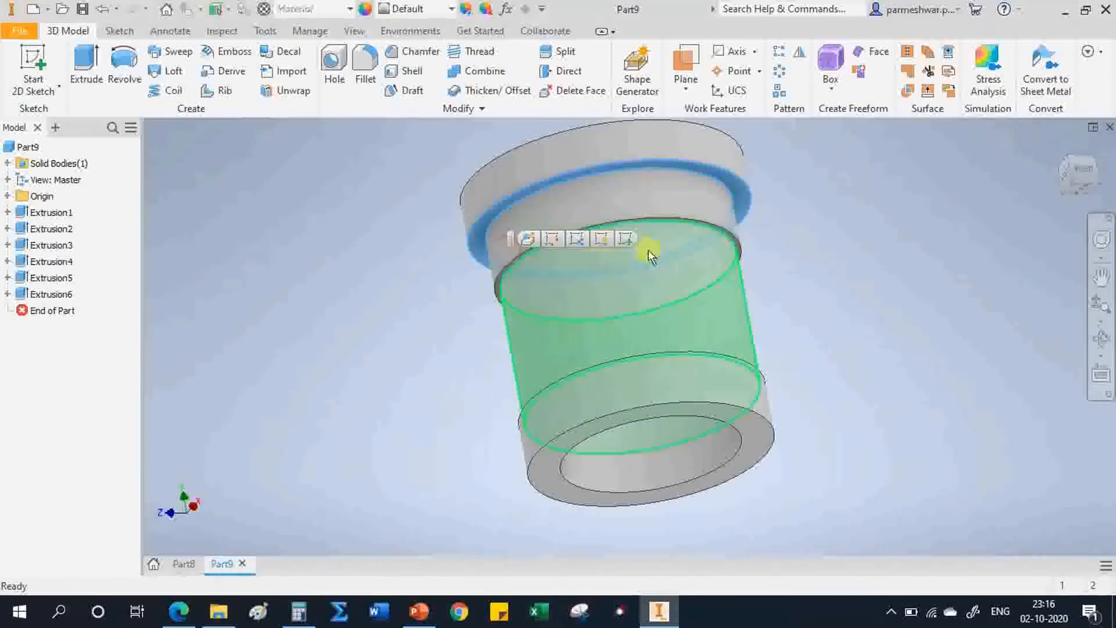
left_click(631, 242)
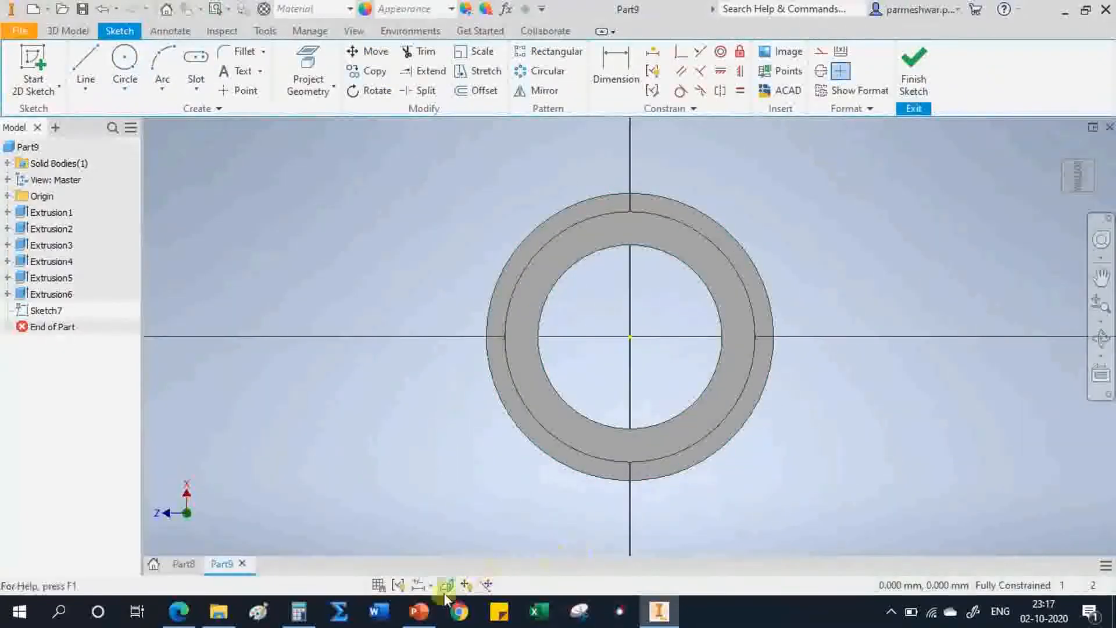
left_click(446, 585)
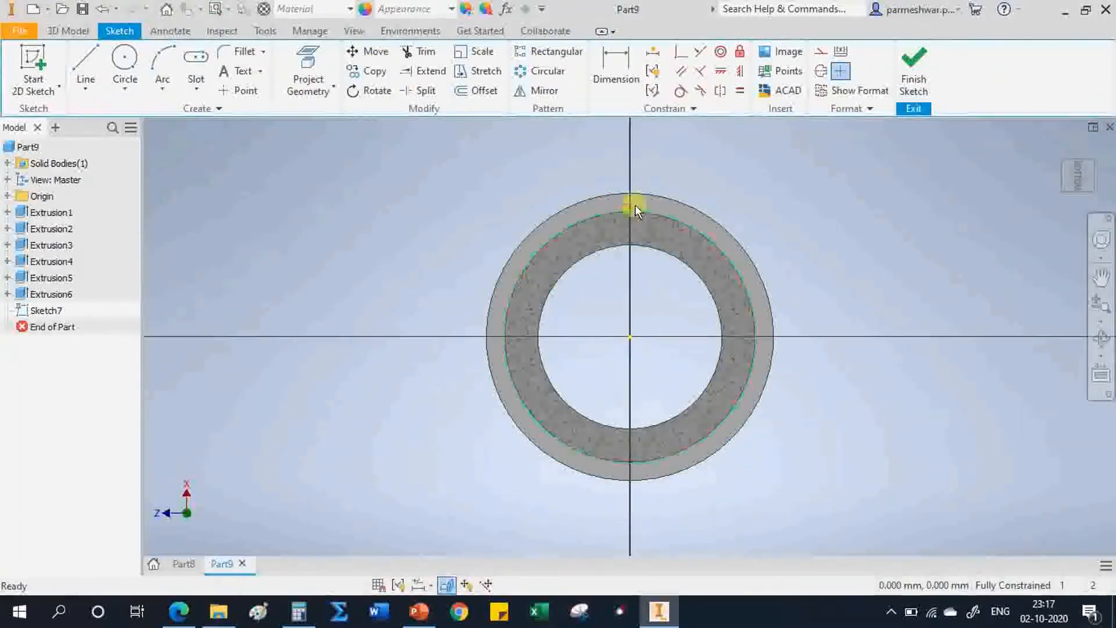
- Sketch connected lines from the inner circle on the vertical axis: 3 mm outward, 4 mm perpendicular to one side, and about 2.6 mm back inward
scroll(635, 205, "up", 6)
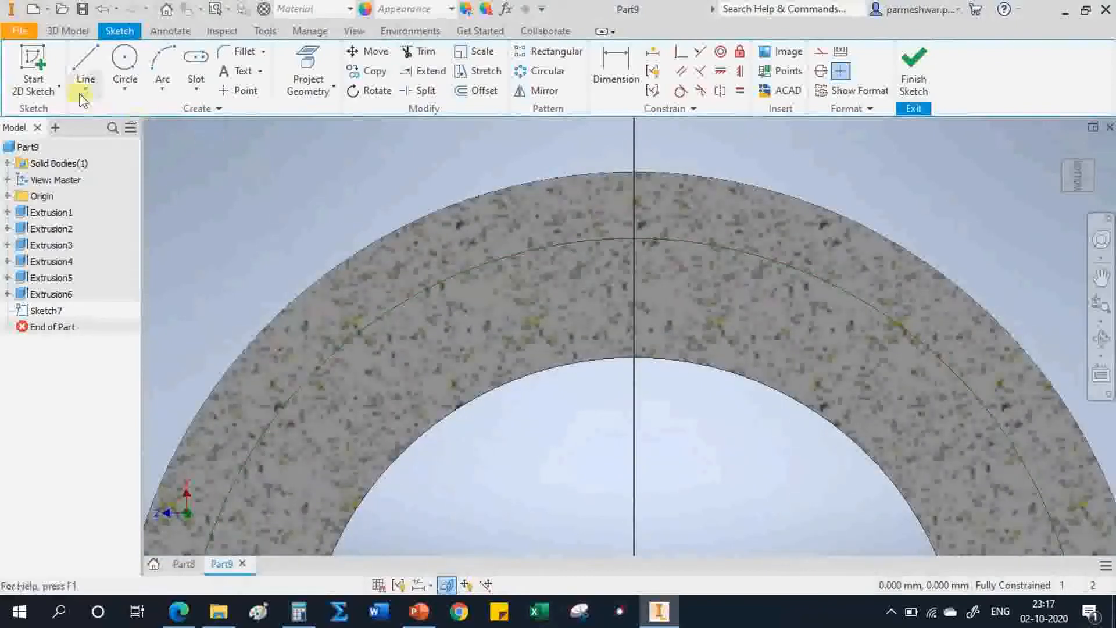
left_click(84, 58)
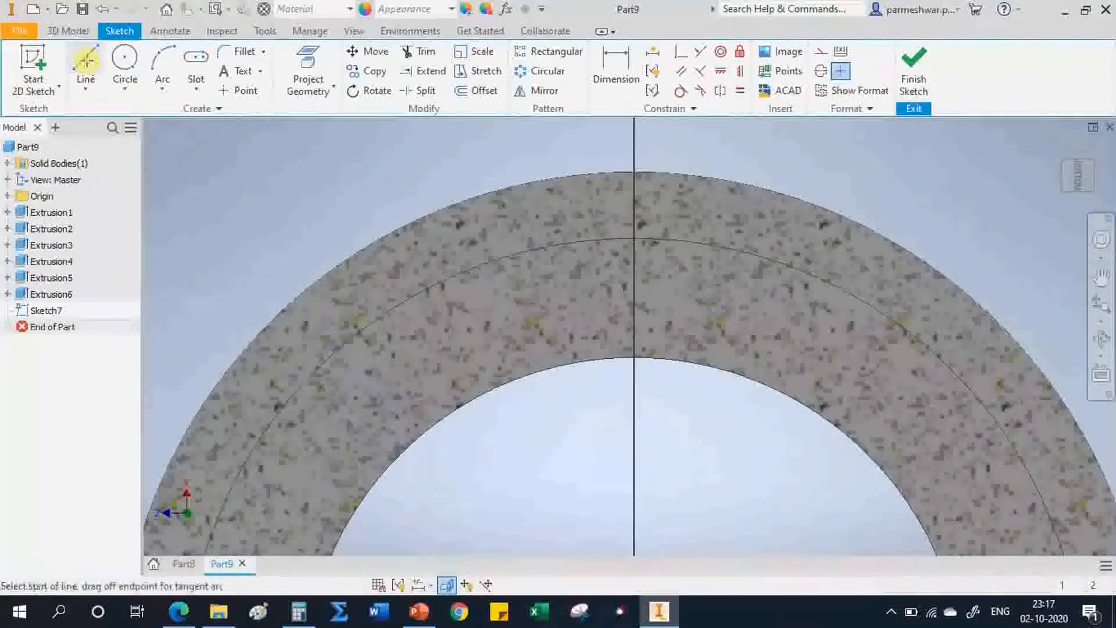
left_click(634, 240)
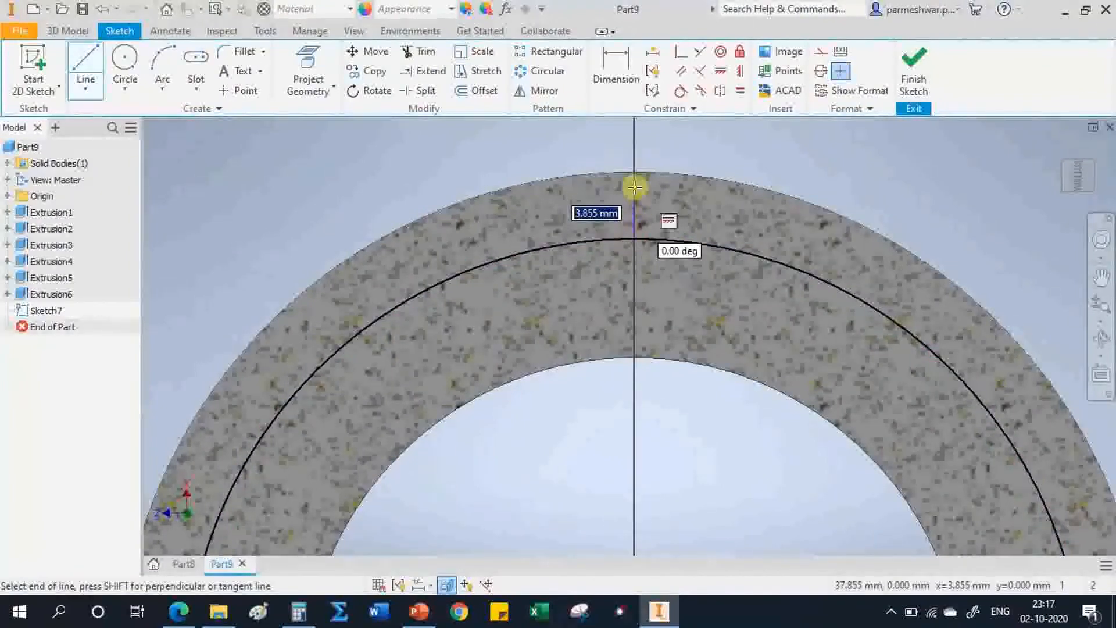
type("3")
key("Return")
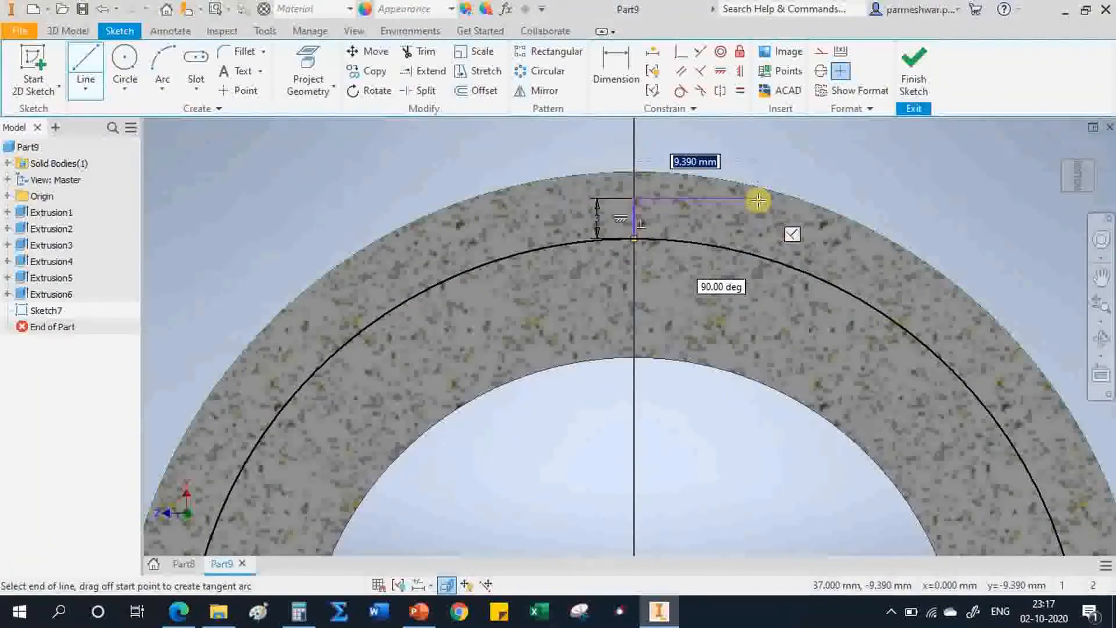
type("4")
key("Return")
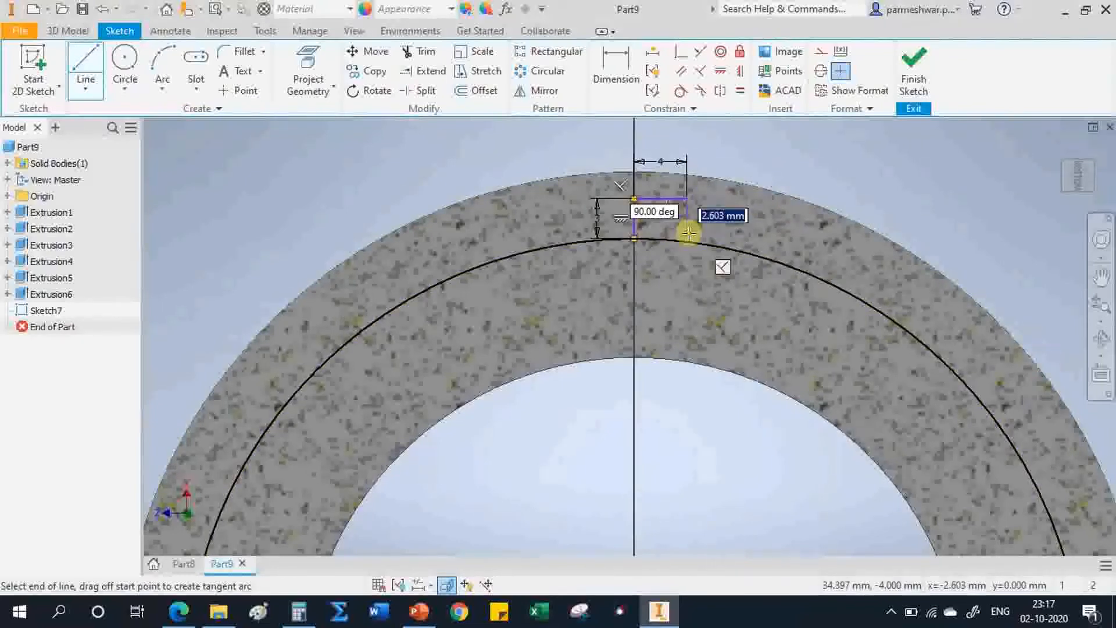
right_click(738, 226)
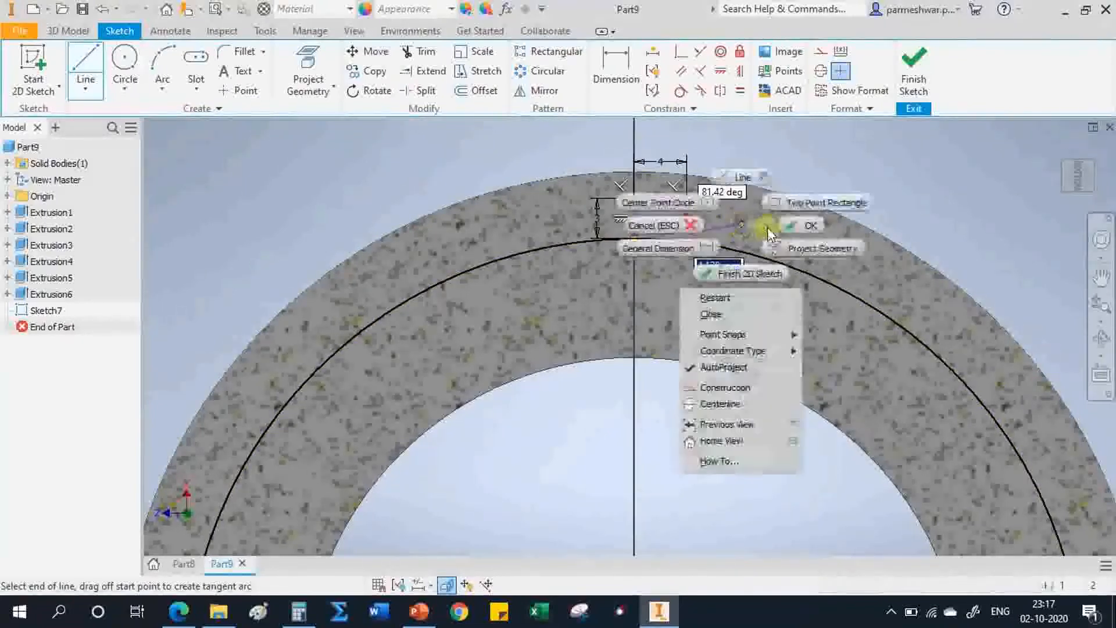
left_click(807, 227)
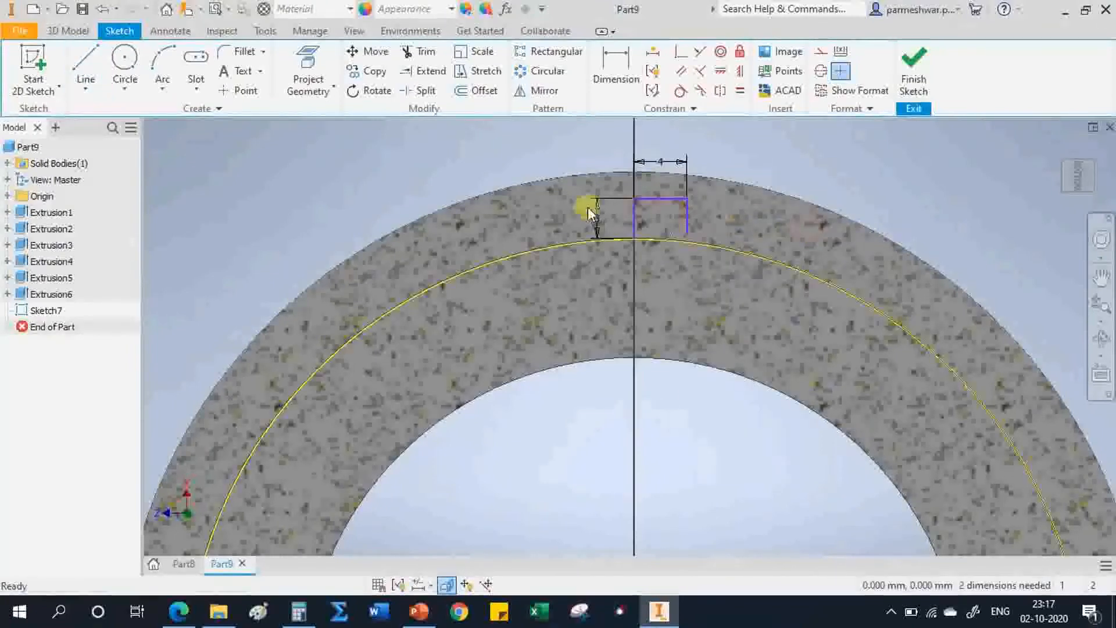
- Draw a 4 mm line from the outer end of the 3 mm line, perpendicular to the axis on its other side
left_click(86, 64)
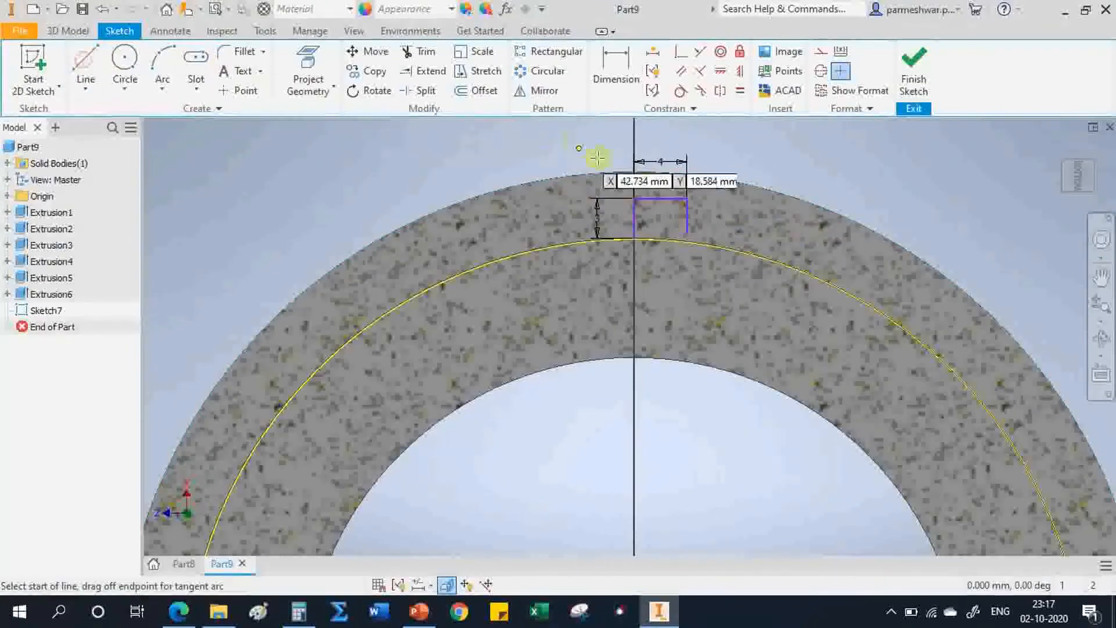
left_click(633, 199)
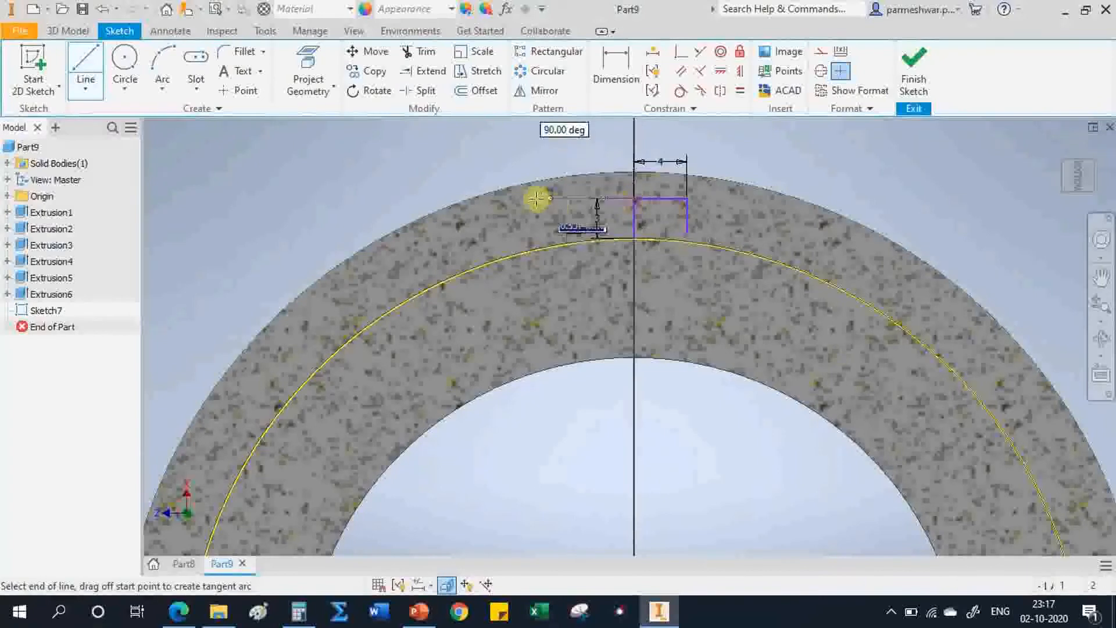
key("Return")
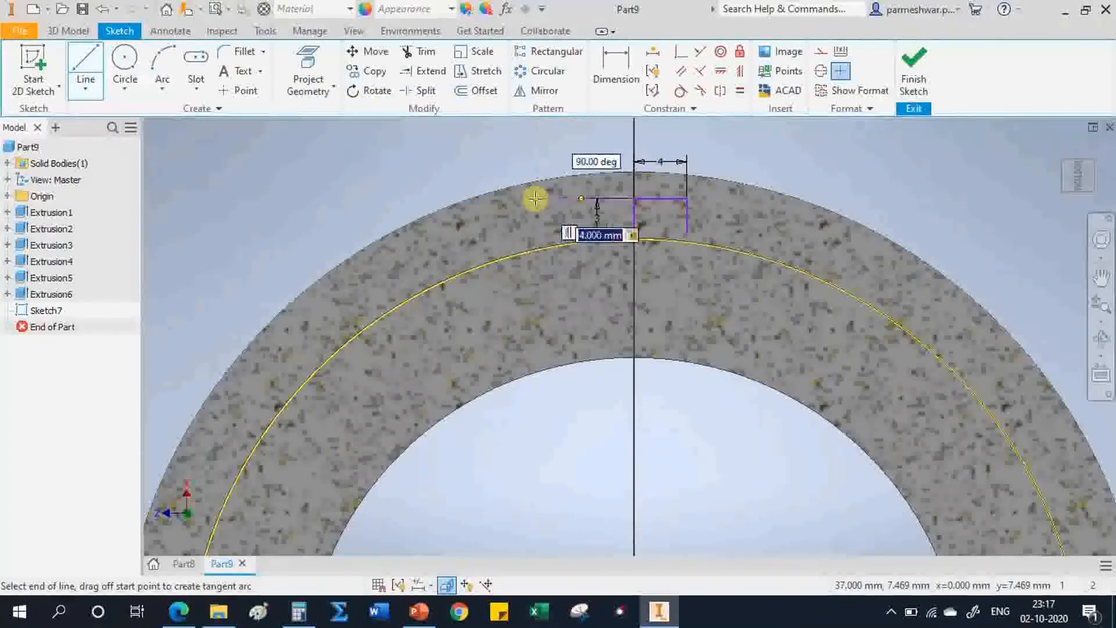
right_click(630, 232)
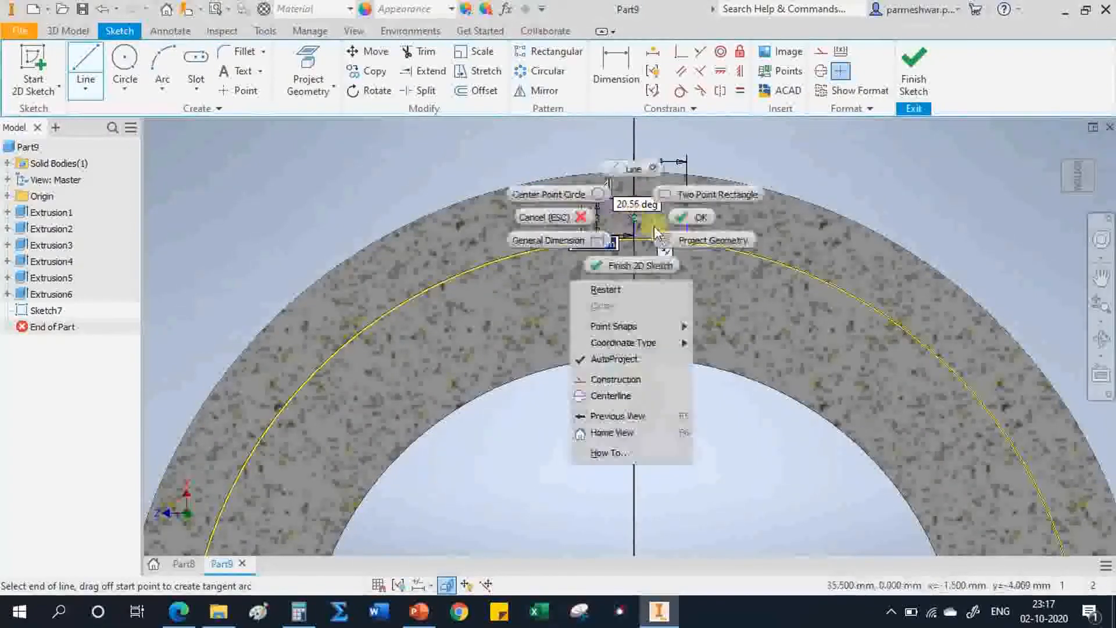
left_click(692, 217)
- Draw the second side line of the snug from the new 4 mm line's free end inward toward the circle
scroll(563, 197, "up", 3)
scroll(564, 196, "down", 1)
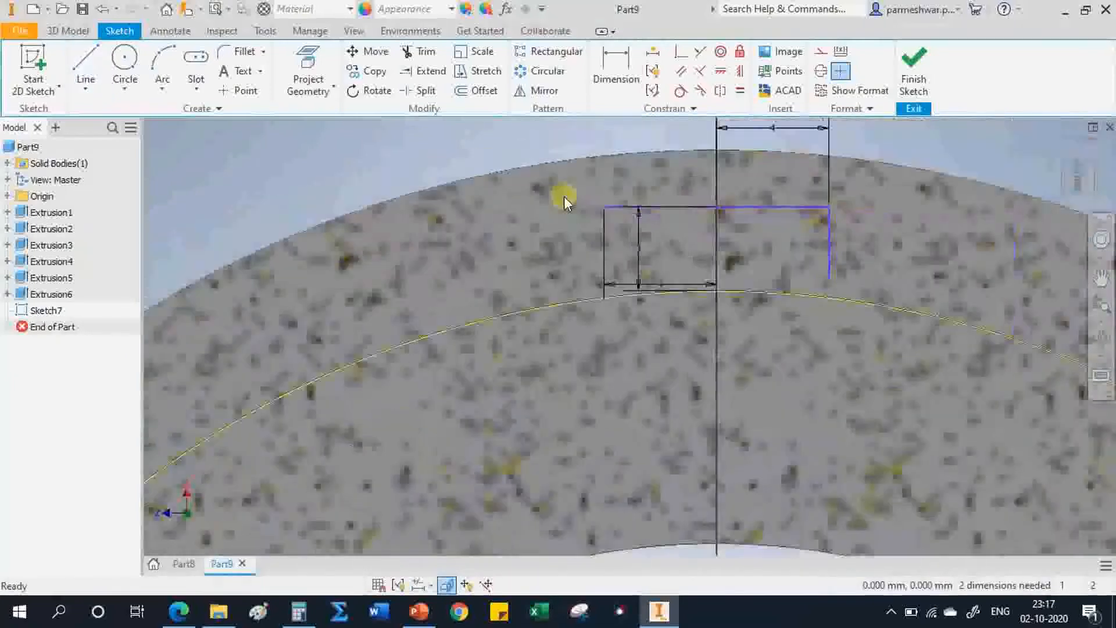
left_click(86, 64)
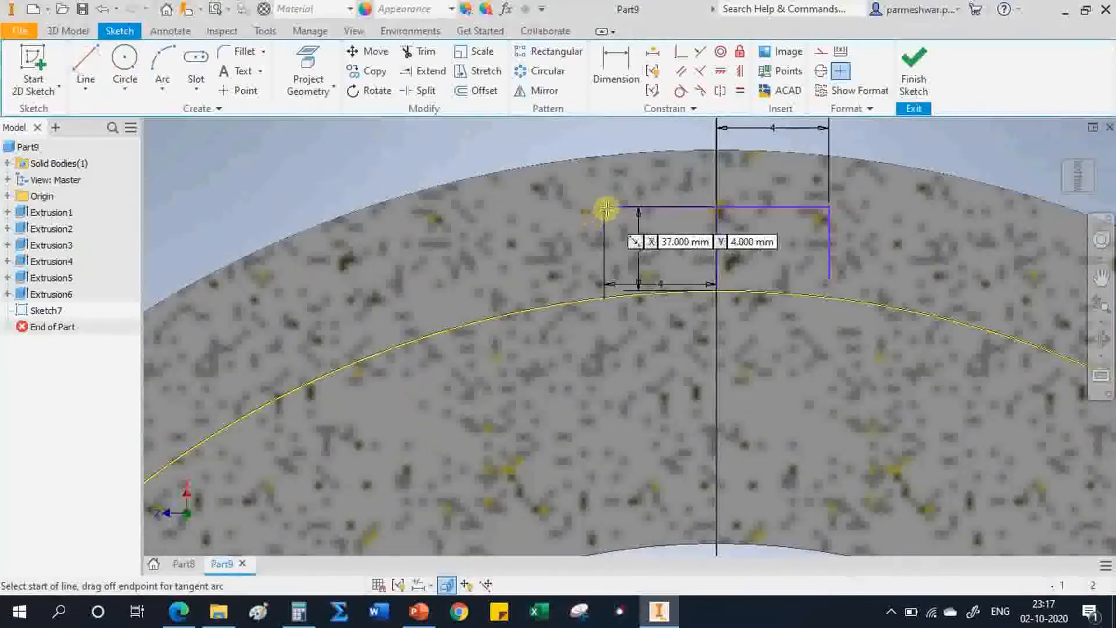
left_click(605, 207)
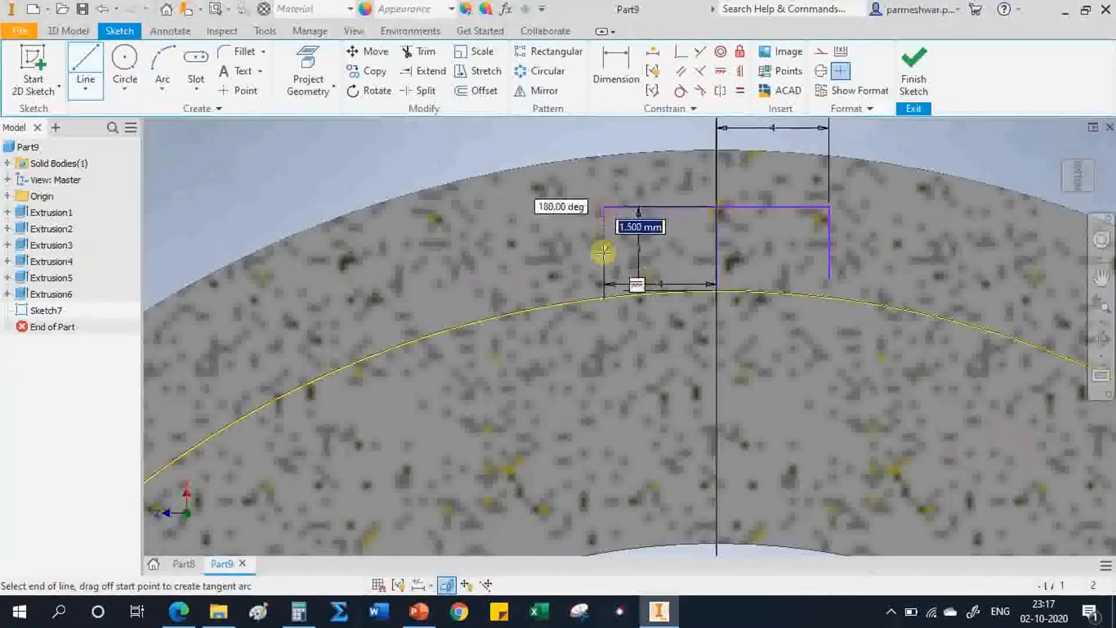
right_click(707, 256)
left_click(772, 260)
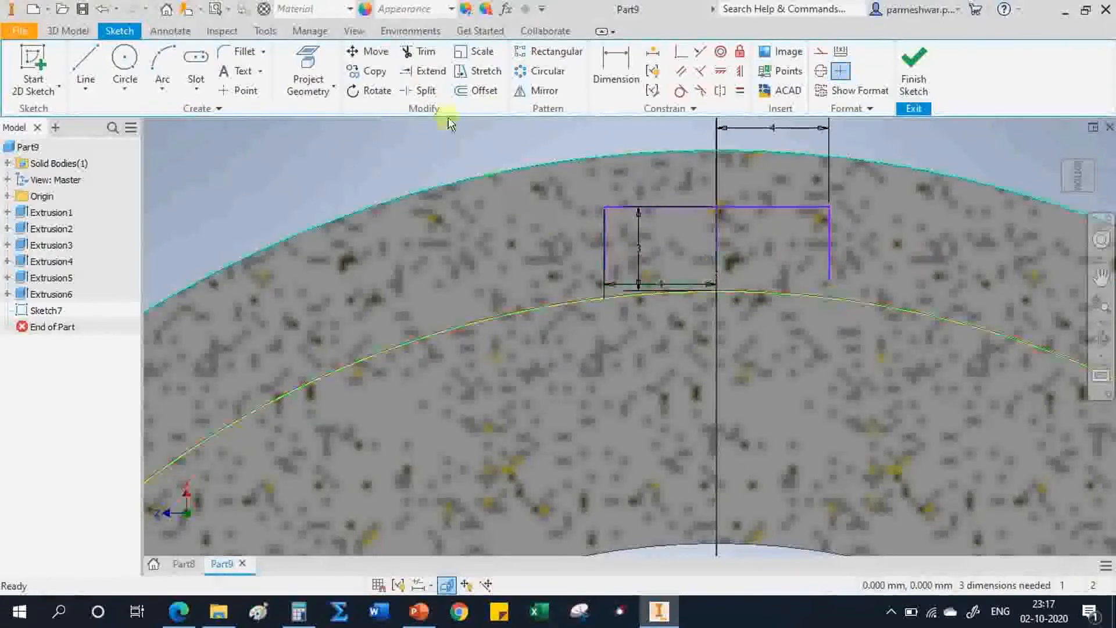
- Extend both side lines of the snug profile to meet the inner circle
left_click(433, 71)
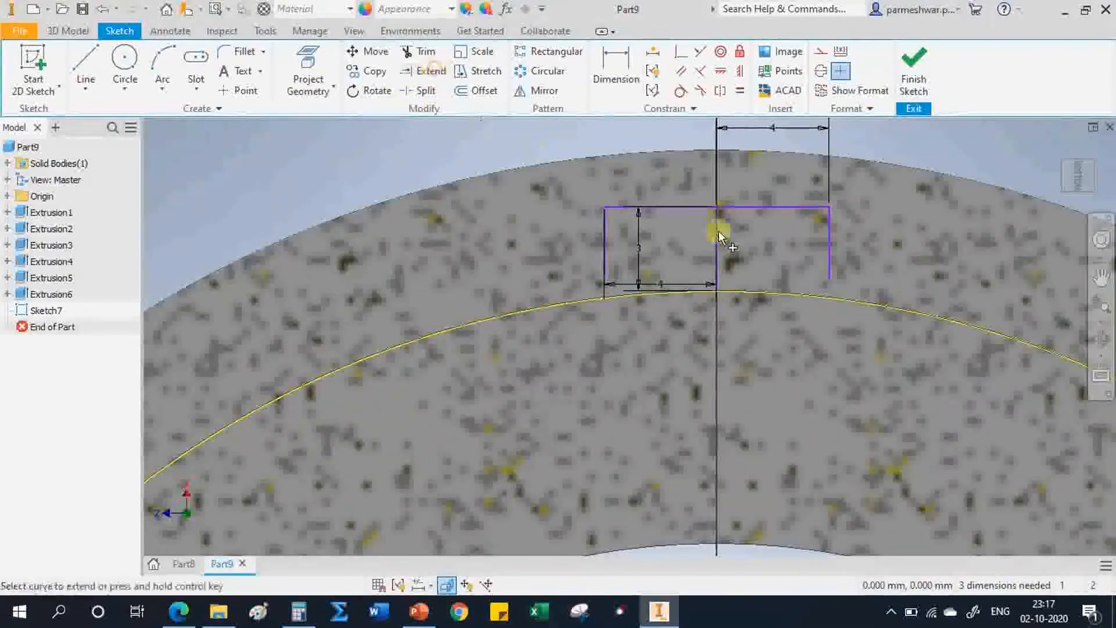
left_click(832, 243)
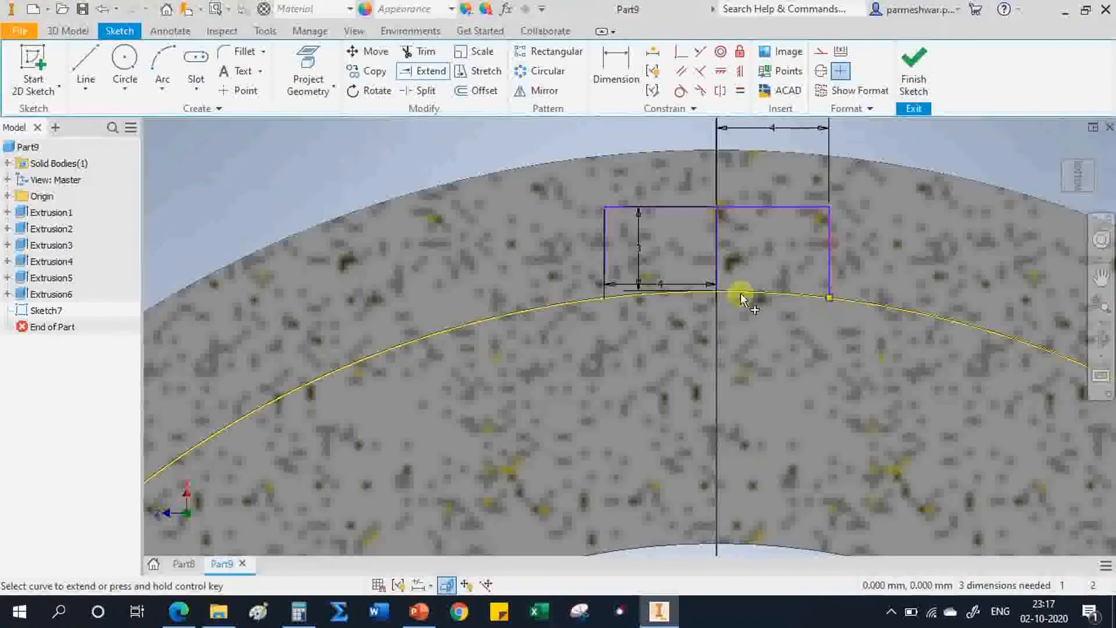
left_click(606, 251)
right_click(946, 240)
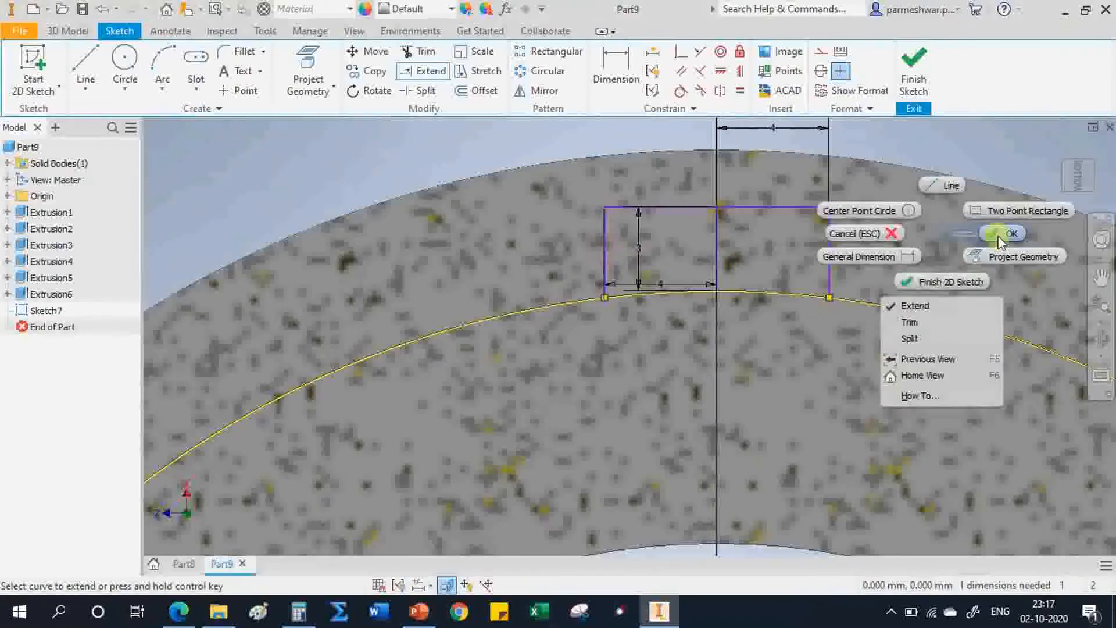
left_click(994, 232)
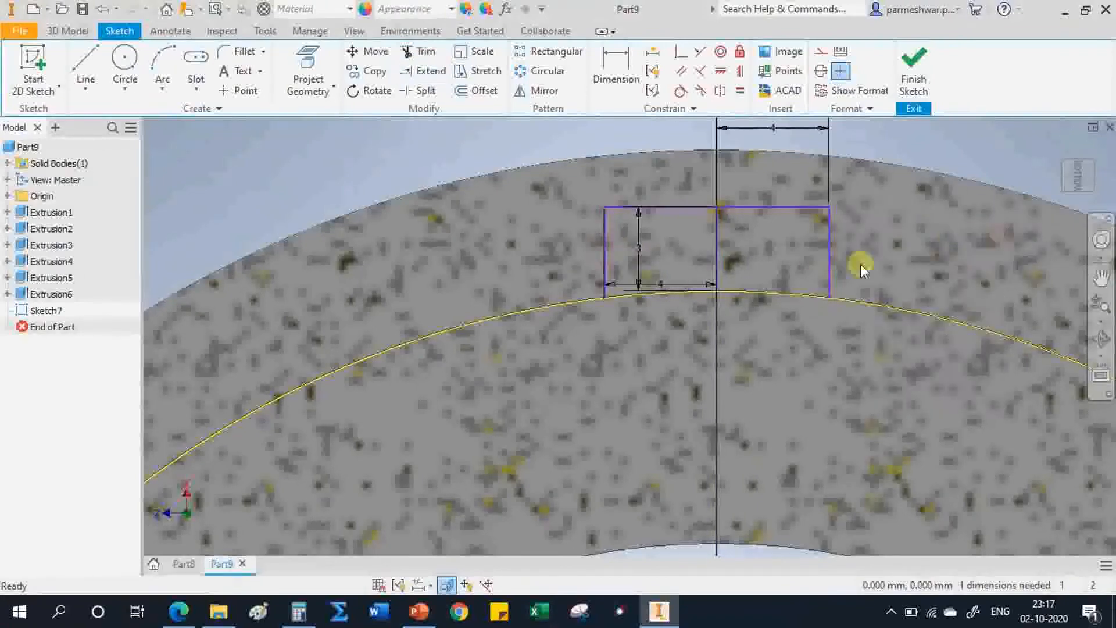
- Delete the middle line dividing the snug profile and finish the sketch
left_click(720, 242)
key("Delete")
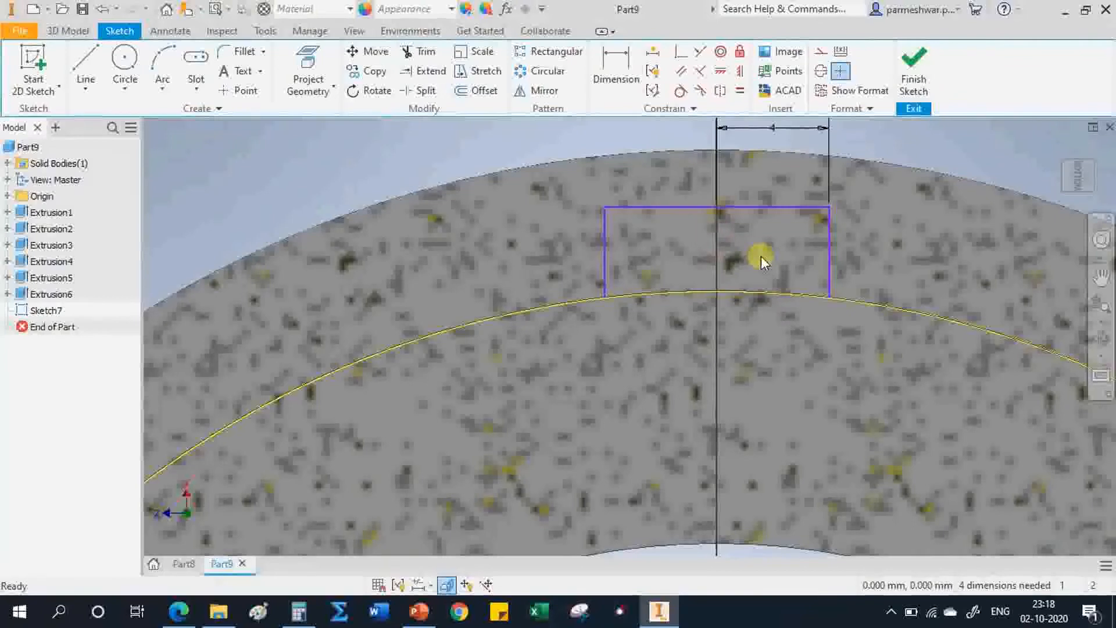
left_click(925, 80)
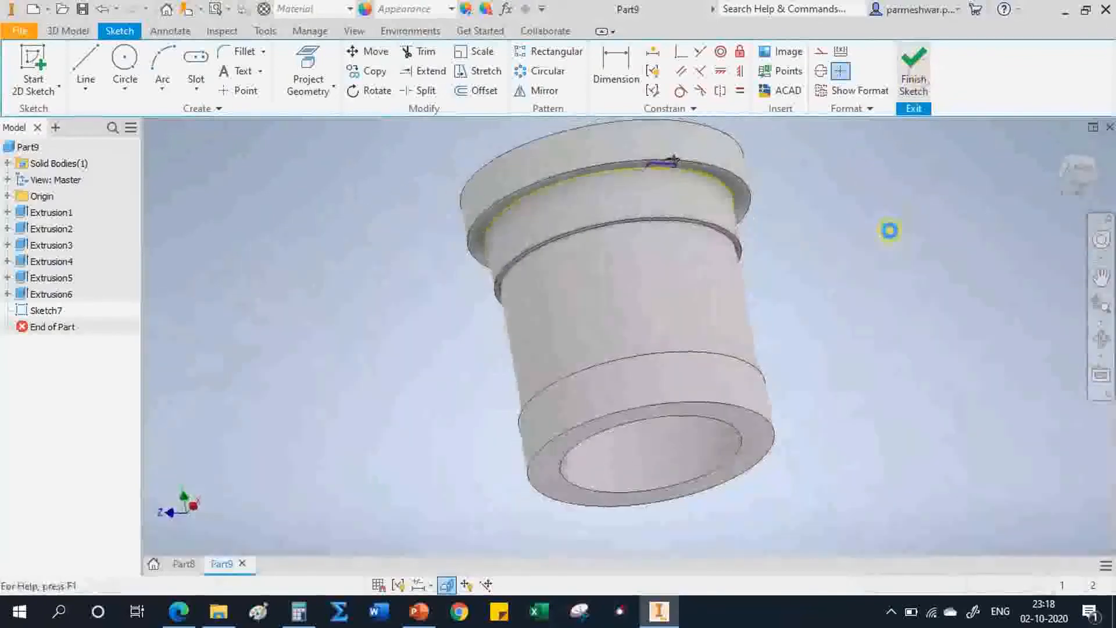
- Extrude the snug profile 8 mm downward from the flange underside, joined to the bush, and return to the home view
left_click(86, 69)
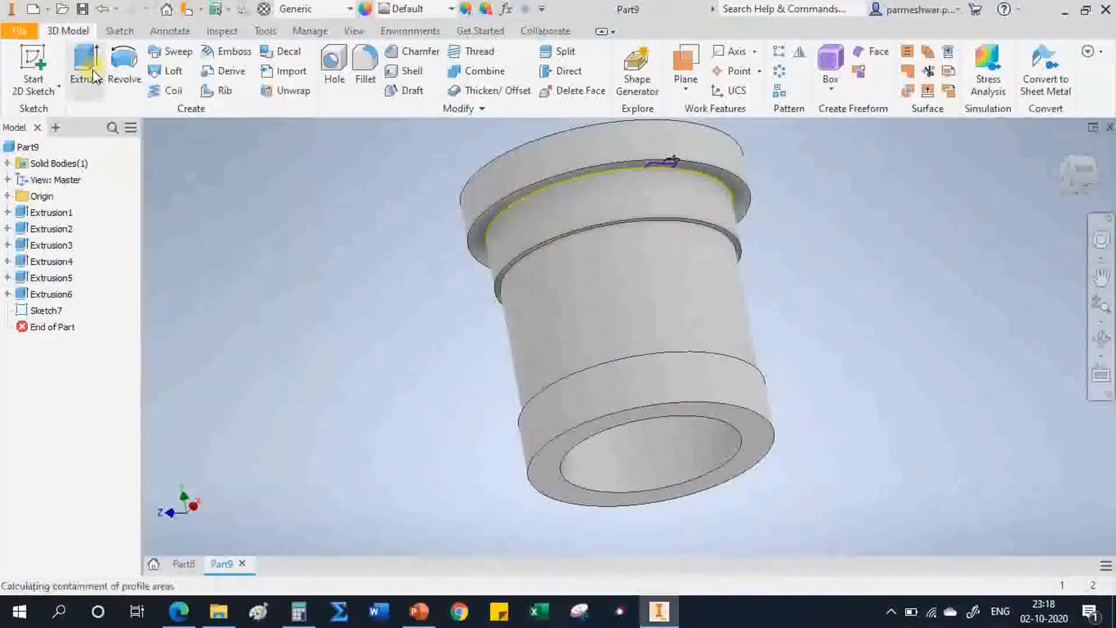
scroll(661, 162, "up", 4)
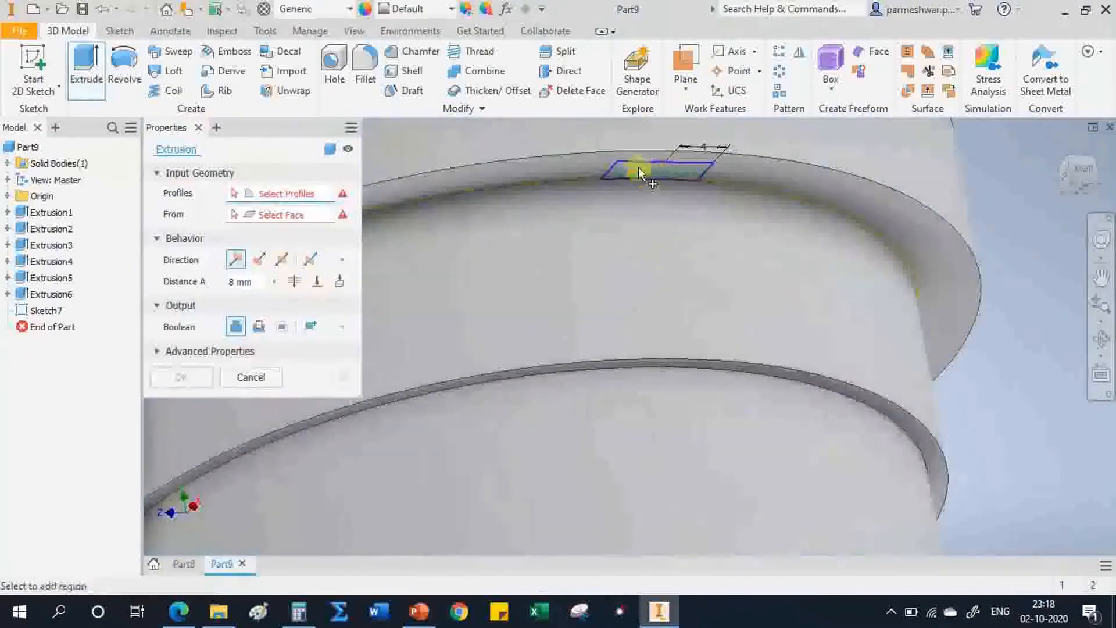
left_click(659, 175)
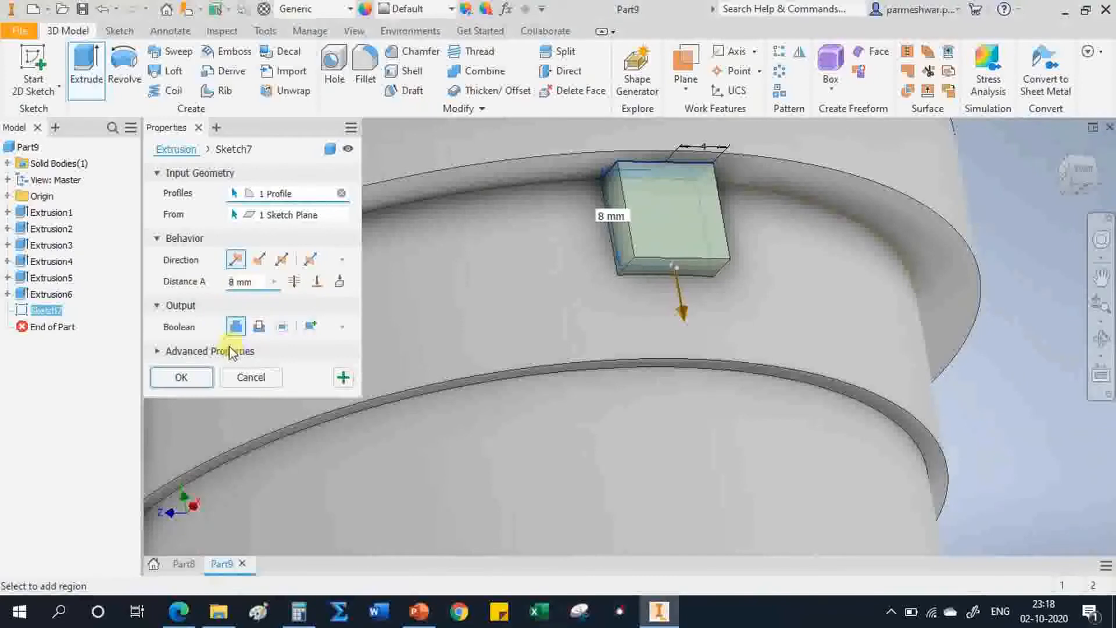
left_click(187, 379)
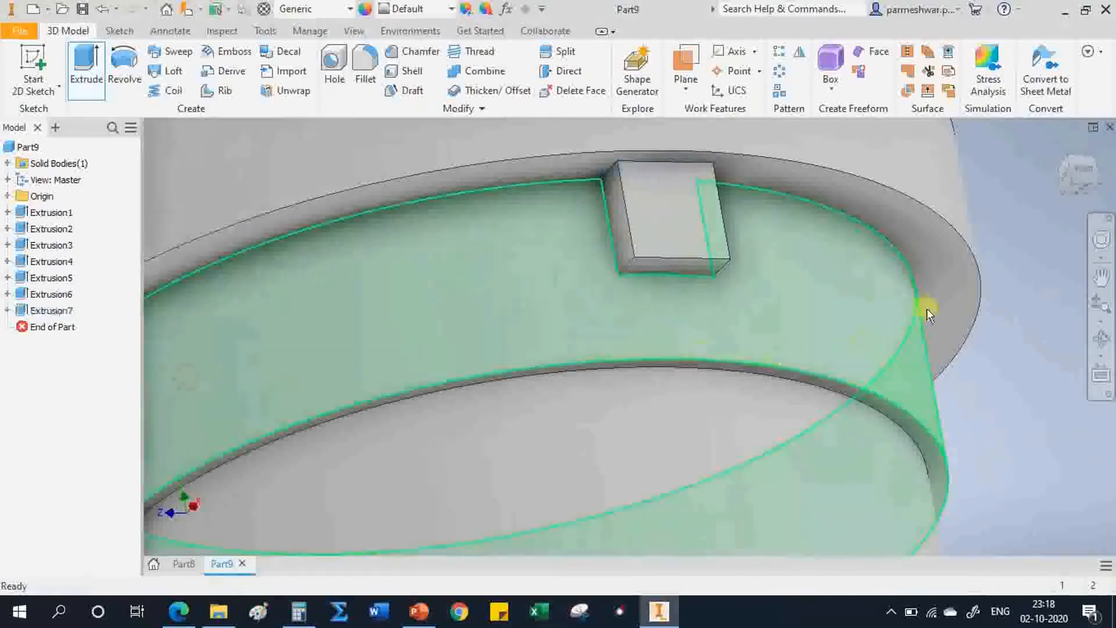
left_click(1059, 146)
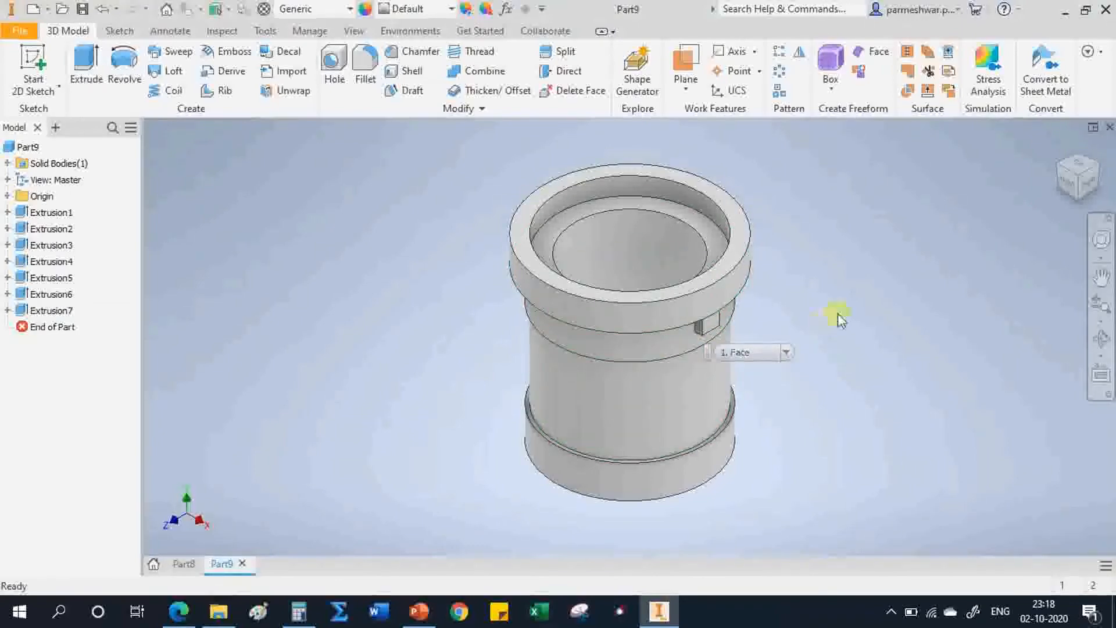
- Consult the foot-step bearing PDF for the remaining parts and create a new metric Standard (mm).ipt part in Inventor
left_click(178, 611)
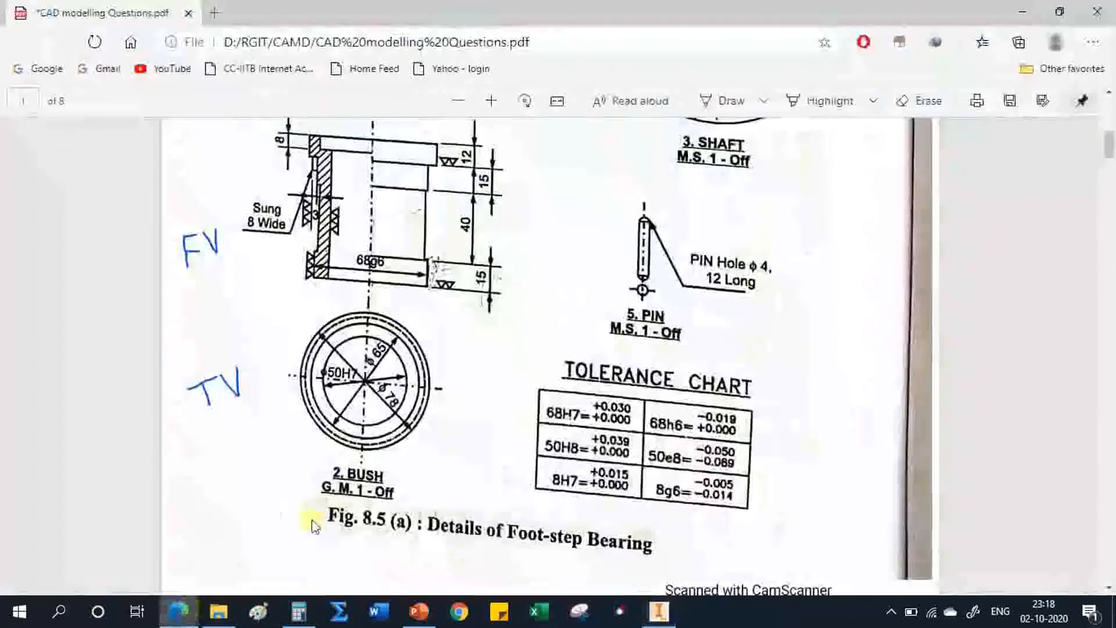
scroll(581, 409, "up", 4)
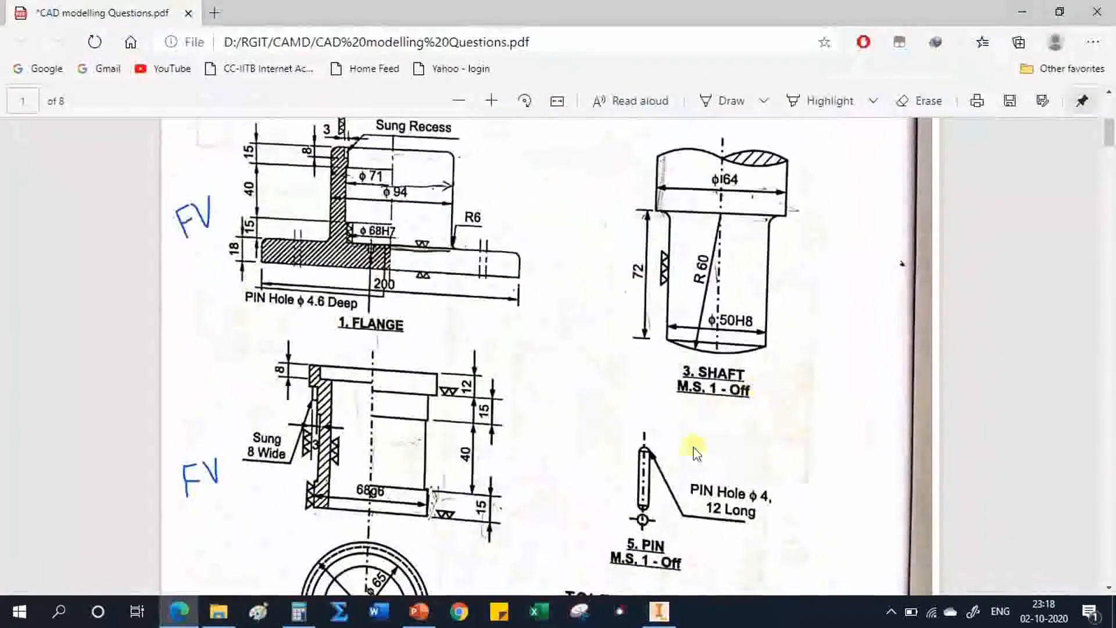
left_click(658, 610)
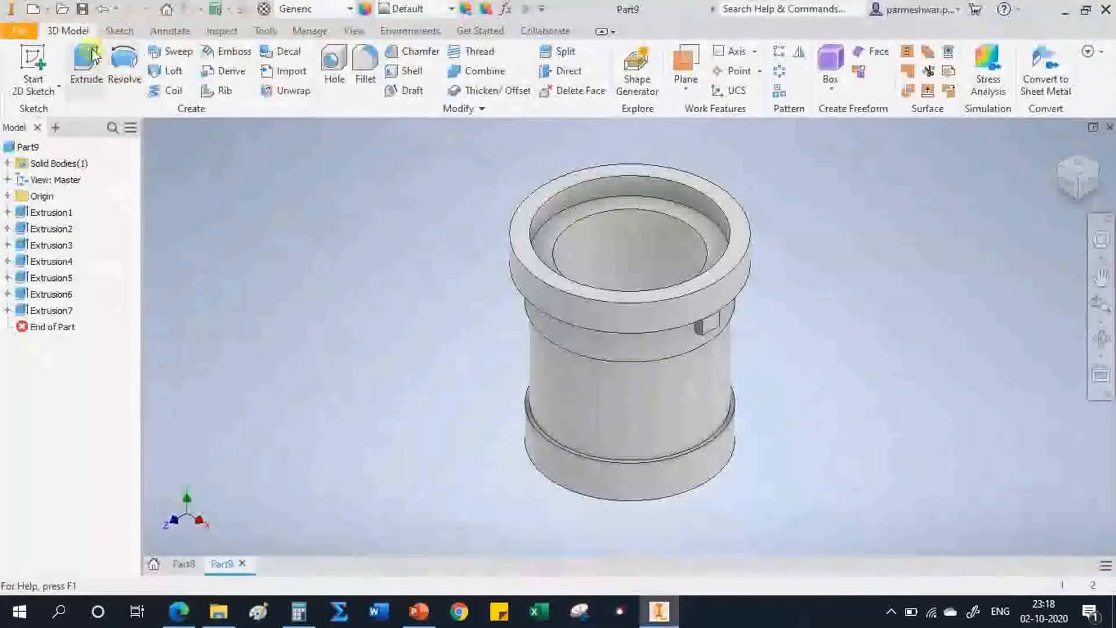
left_click(33, 8)
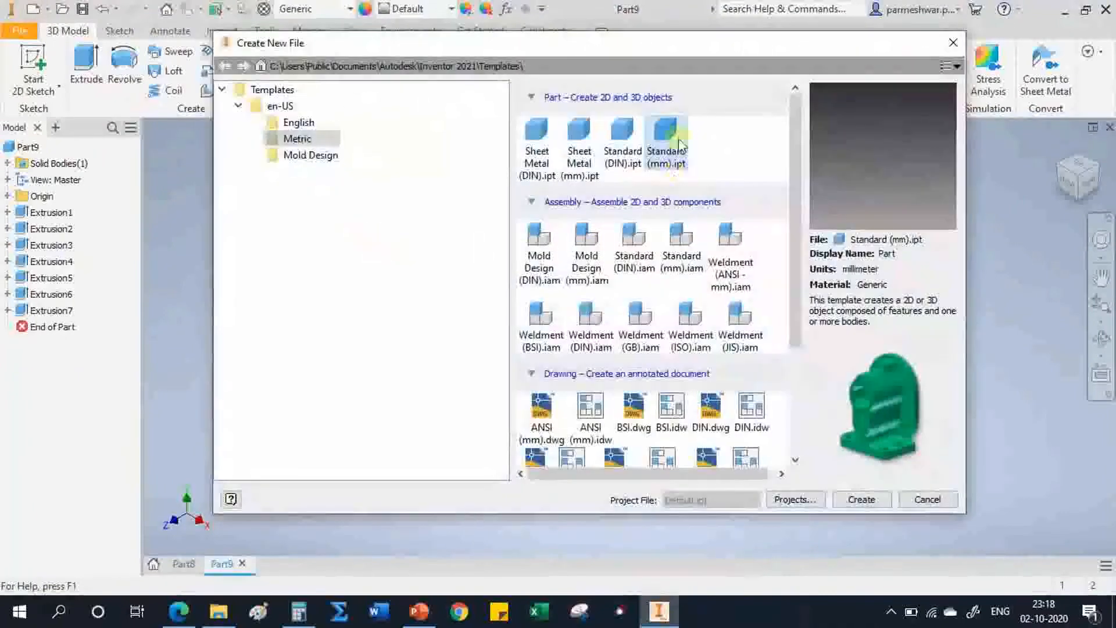
left_click(862, 499)
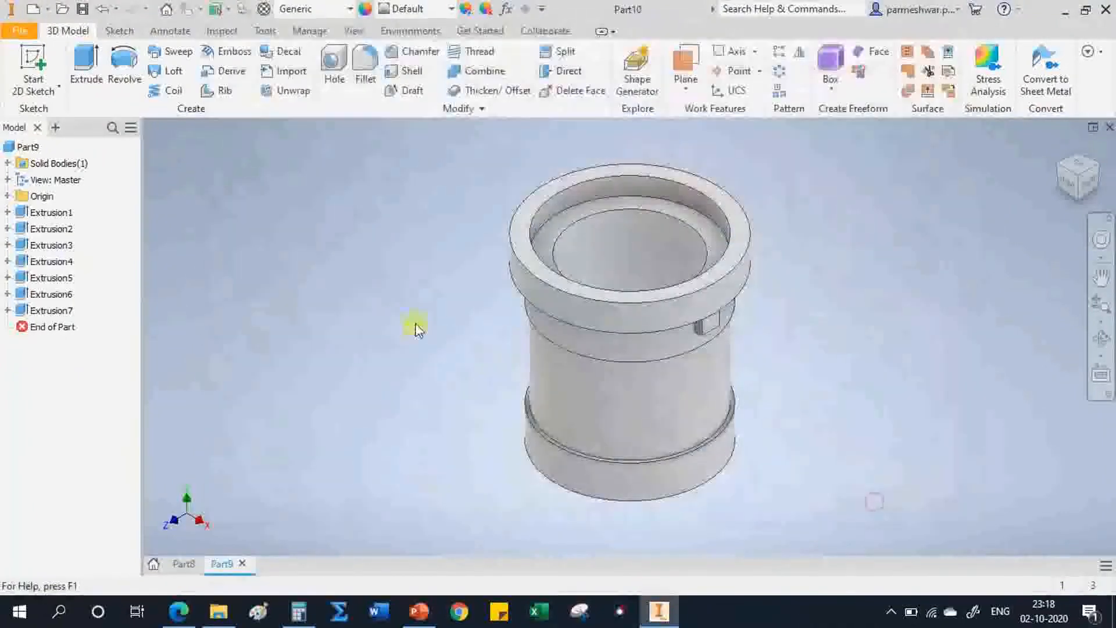
- Check the shaft dimensions in the PDF drawing and start a sketch on the horizontal XZ plane of the new Inventor part
left_click(178, 610)
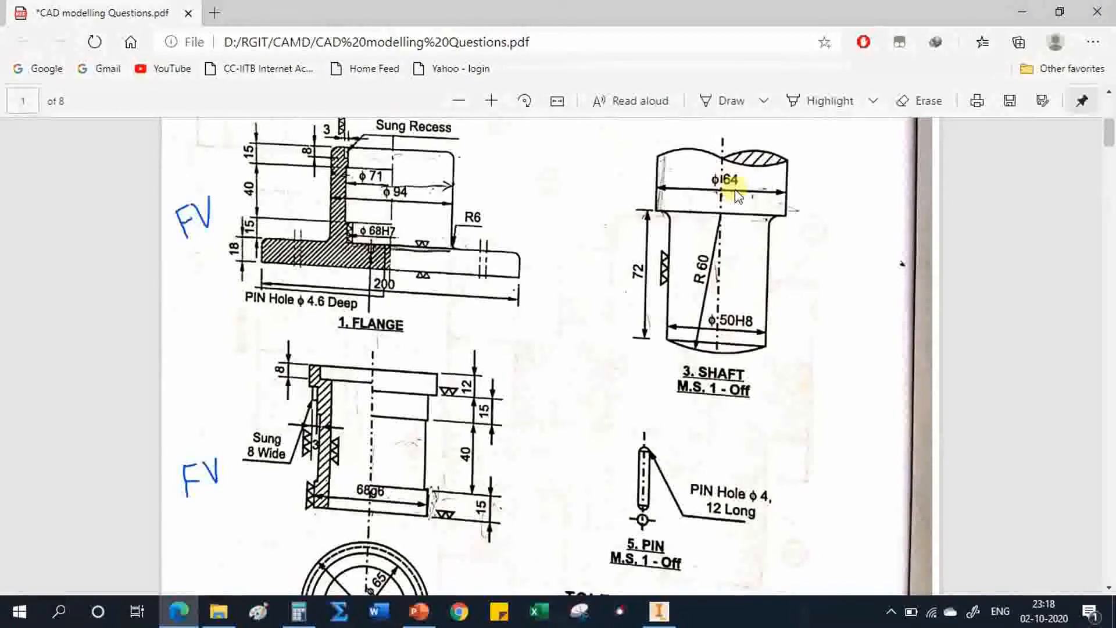
left_click(659, 611)
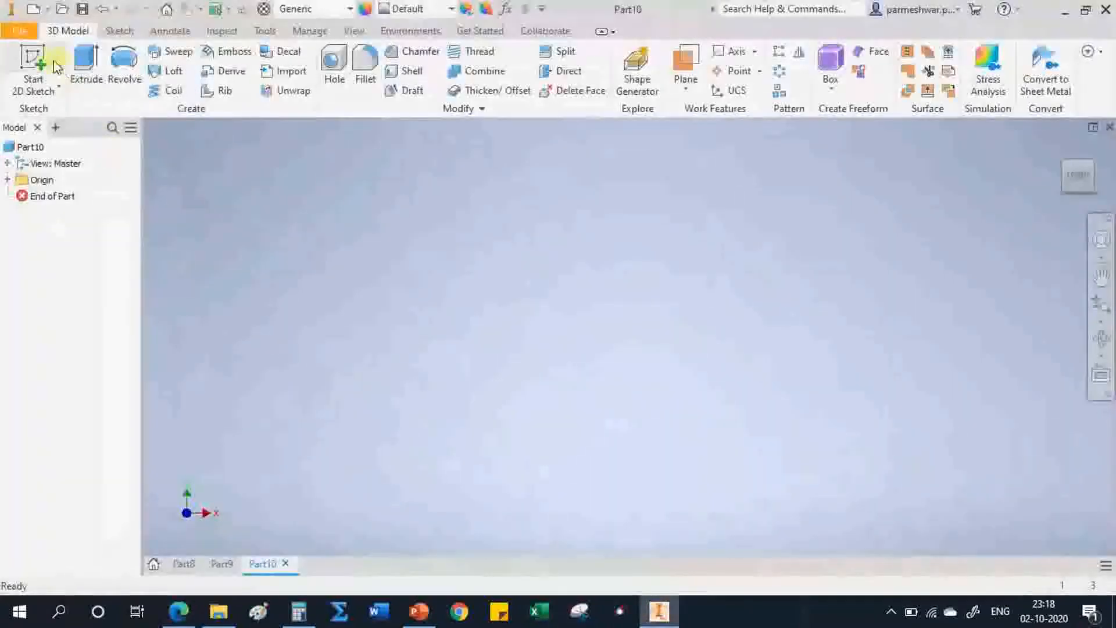
left_click(30, 58)
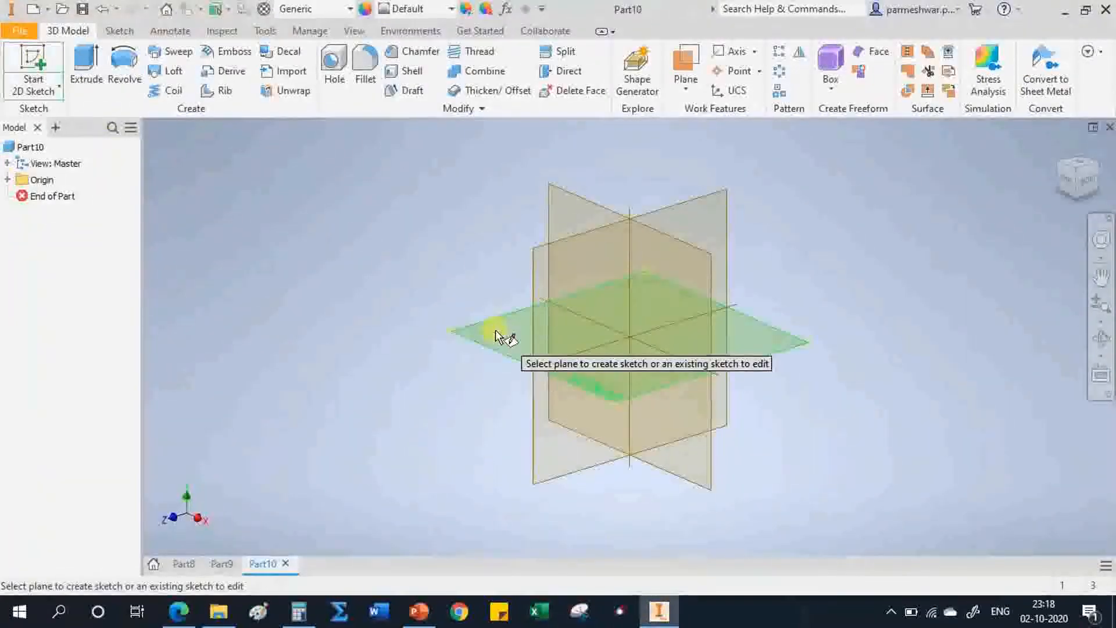
left_click(495, 329)
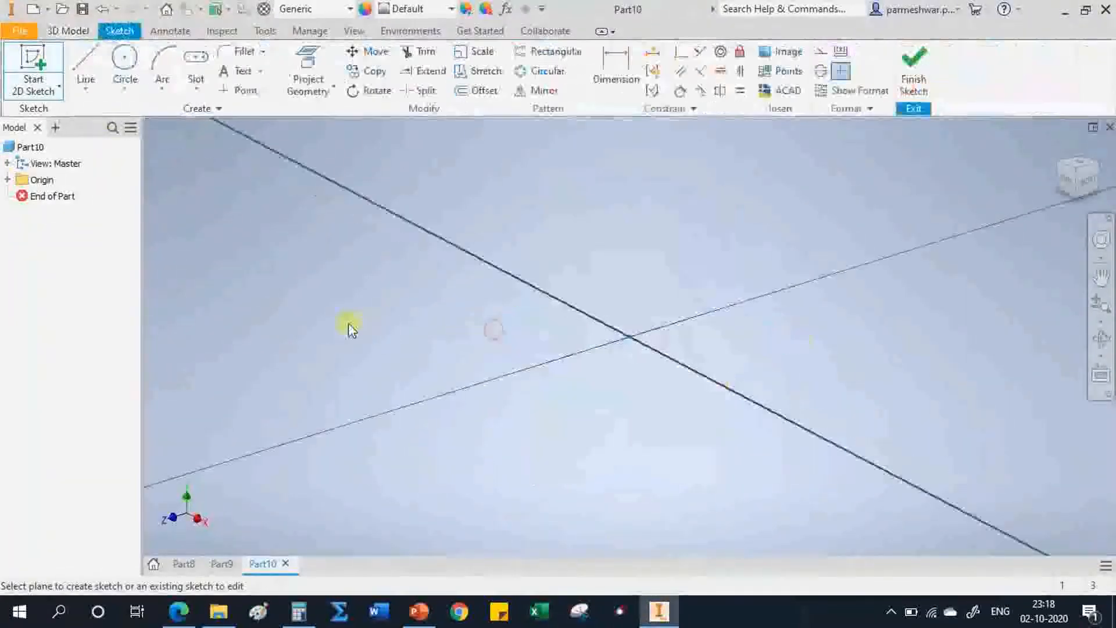
- Sketch a 50 mm diameter circle centred on the origin and finish the sketch
left_click(125, 58)
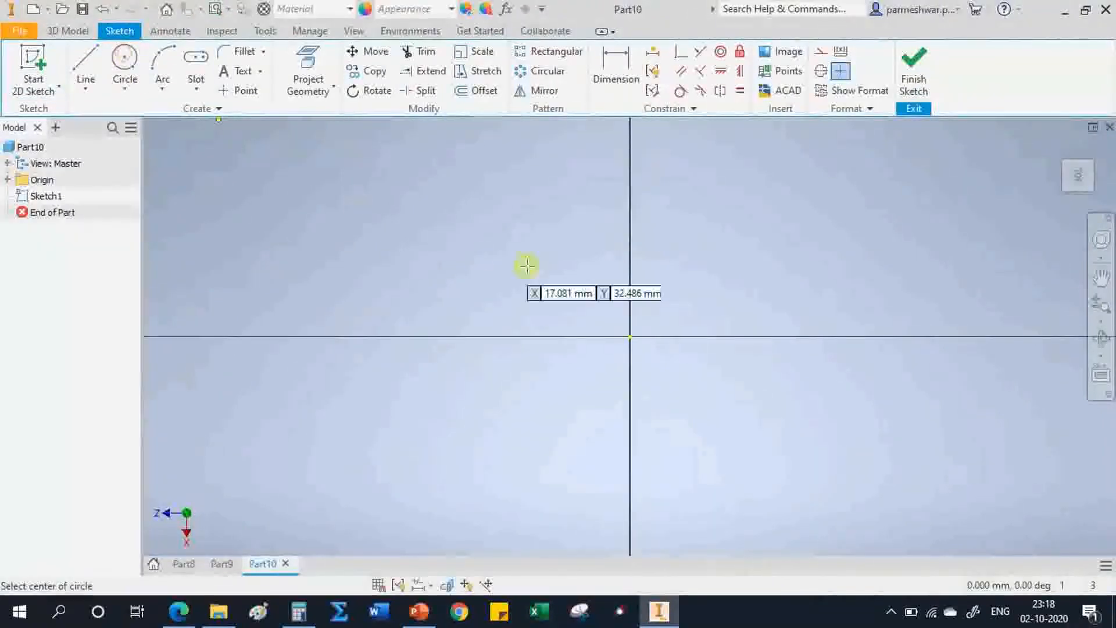
left_click(630, 336)
type("50")
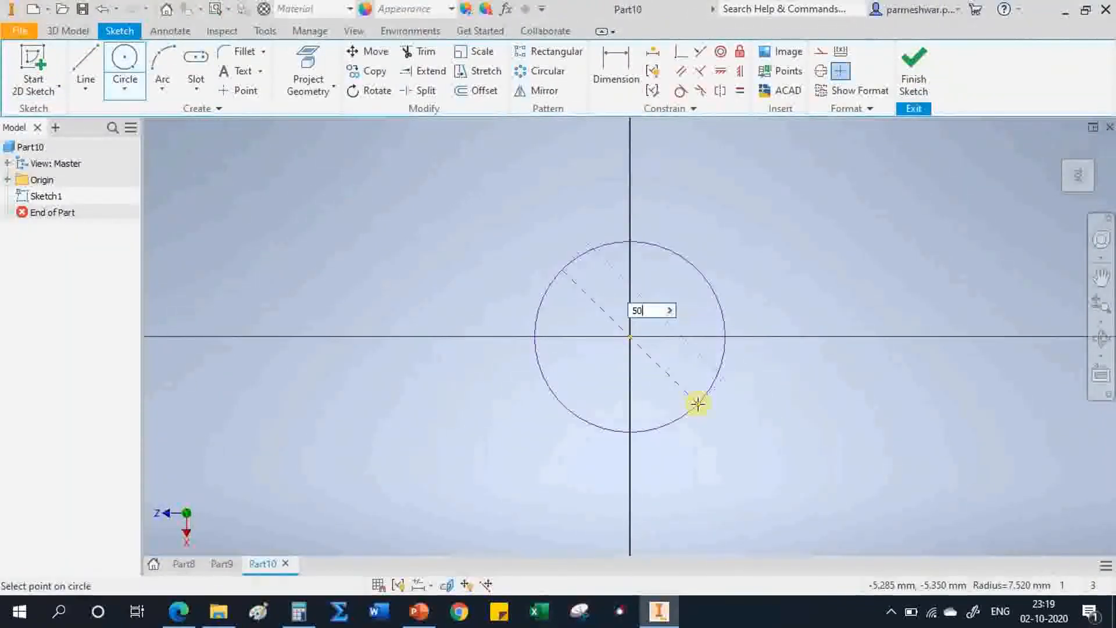
key("Tab")
left_click(698, 404)
left_click(914, 70)
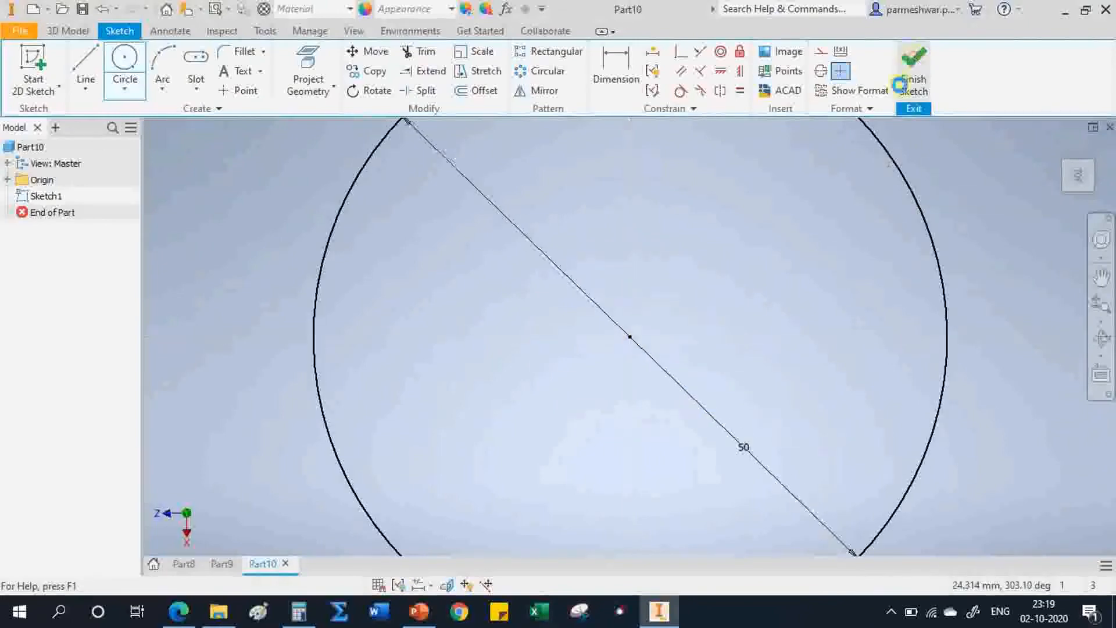
- Check the shaft length in the PDF drawing and extrude the 50 mm circle upward by 70 mm
left_click(86, 64)
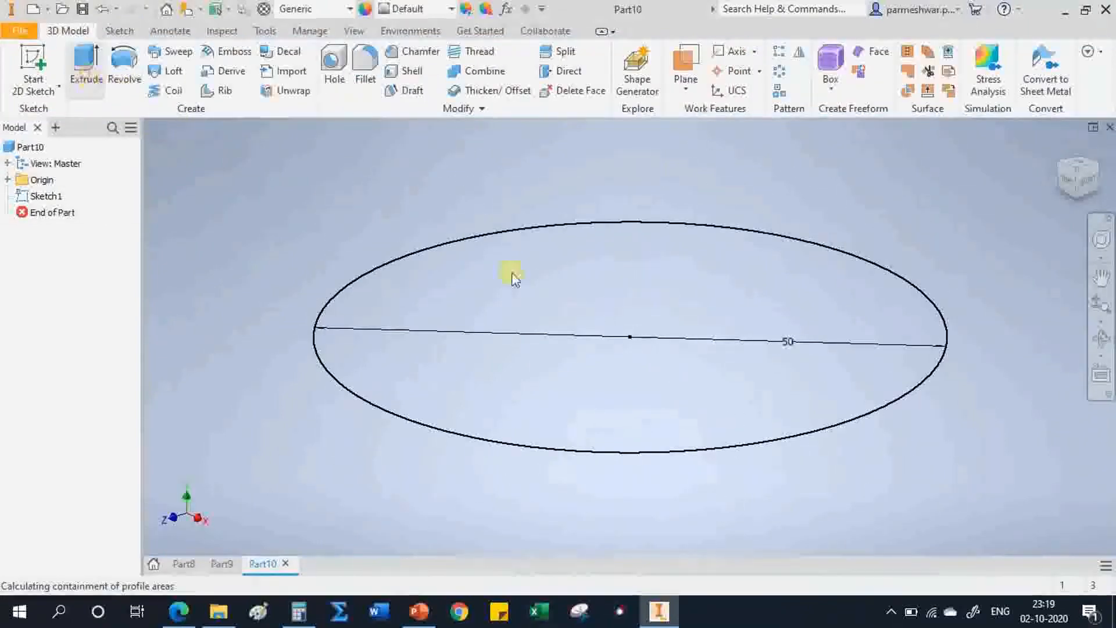
left_click(179, 611)
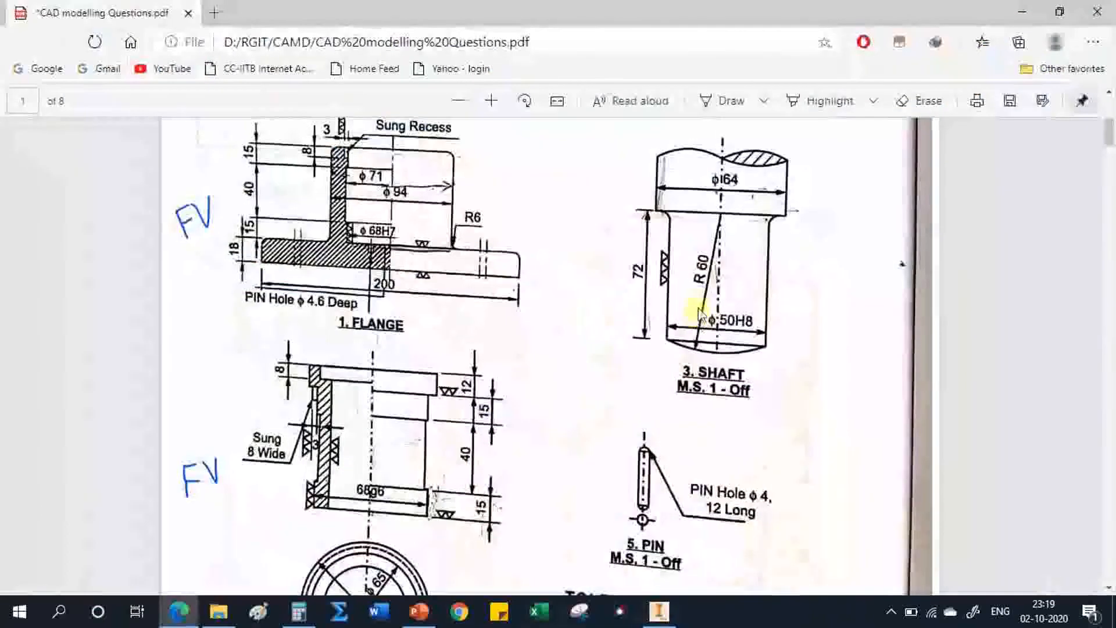
left_click(659, 611)
double_click(237, 282)
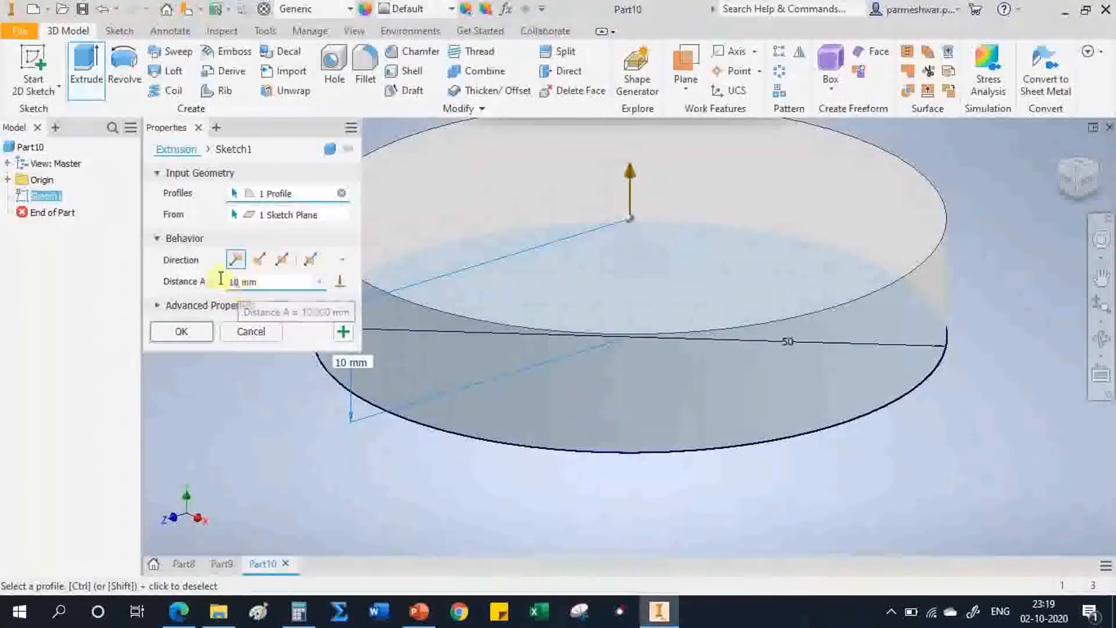
type("7")
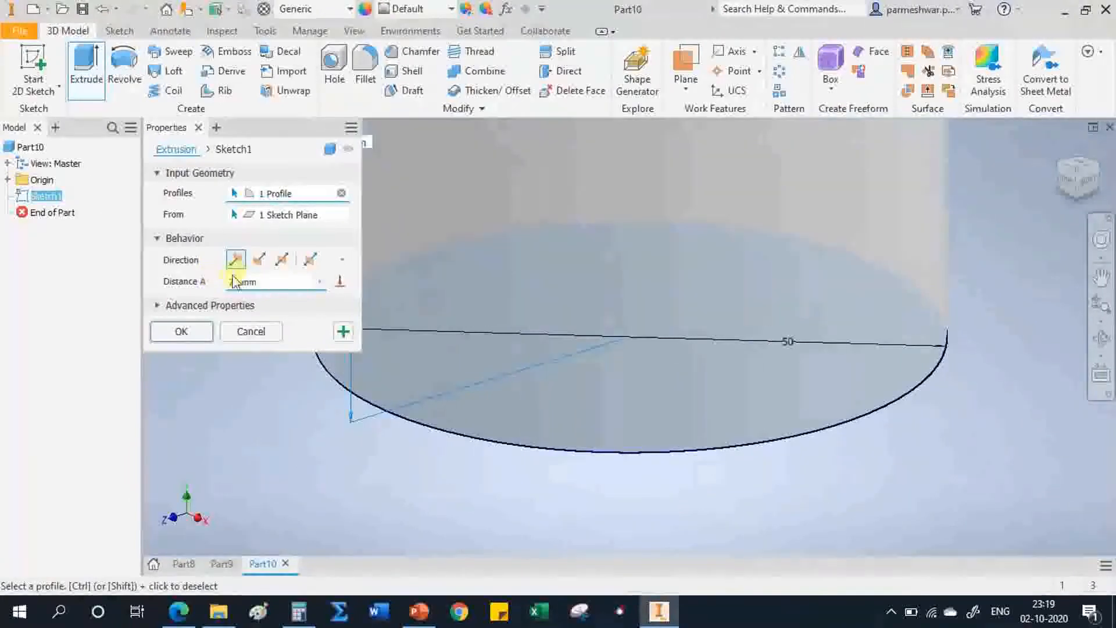
left_click(208, 332)
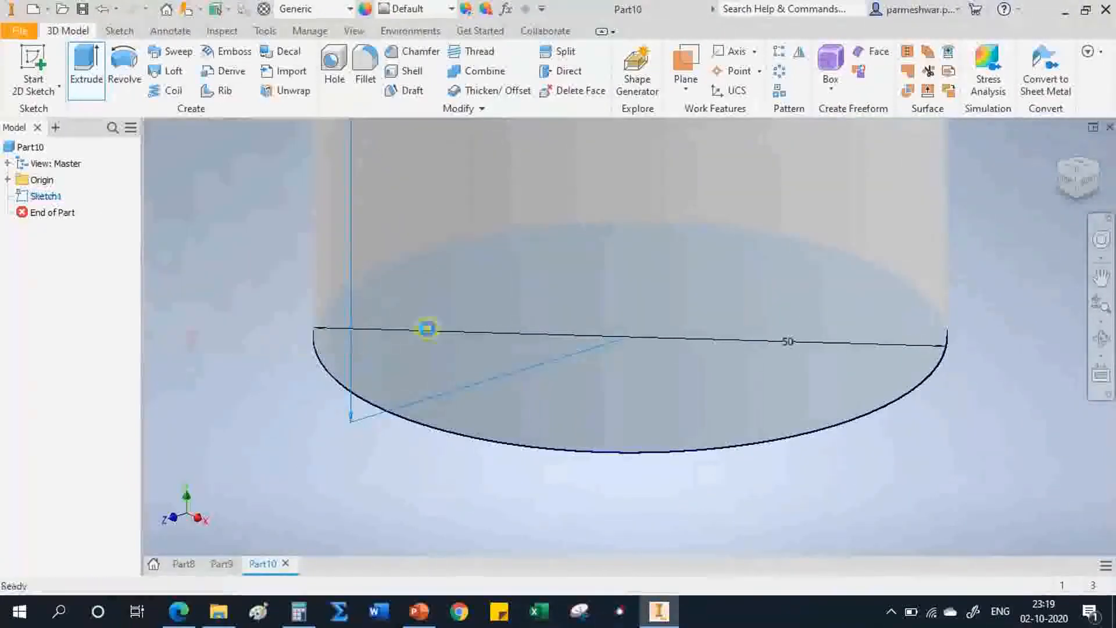
left_click(1077, 170)
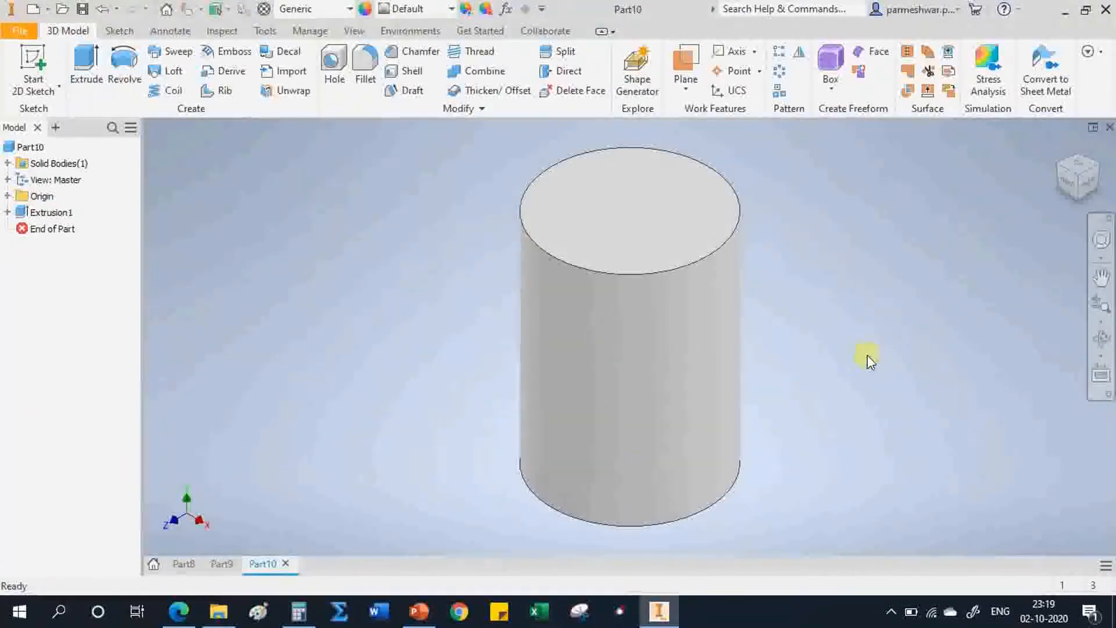
- Sketch a 64 mm diameter circle, per the PDF drawing, concentric on the cylinder's top face and finish the sketch
left_click(640, 211)
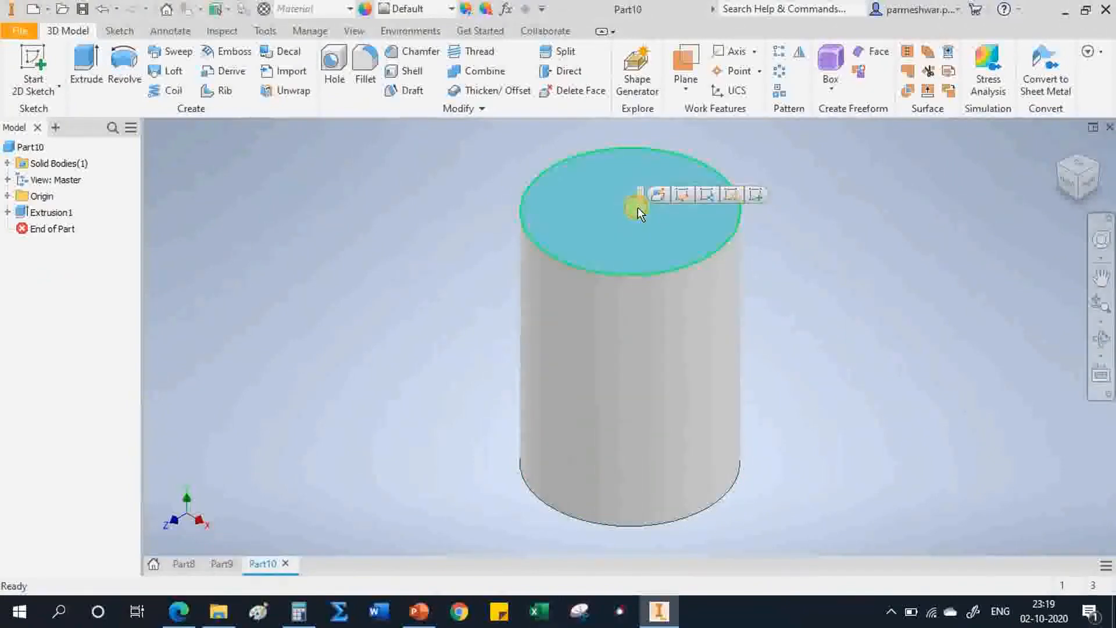
left_click(759, 195)
key("alt+Tab")
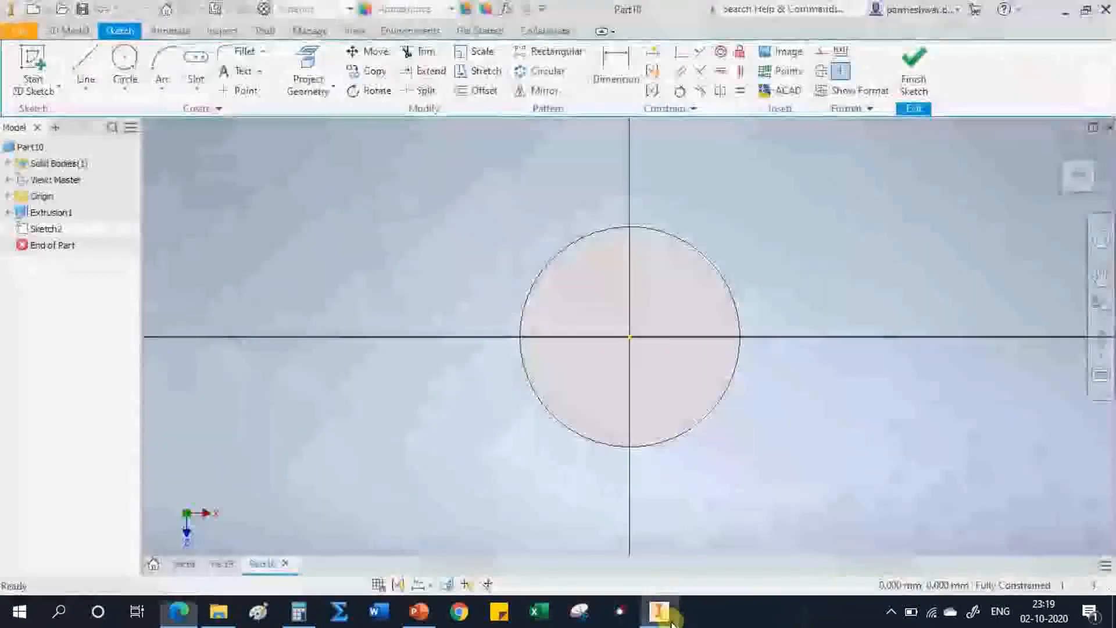
left_click(659, 611)
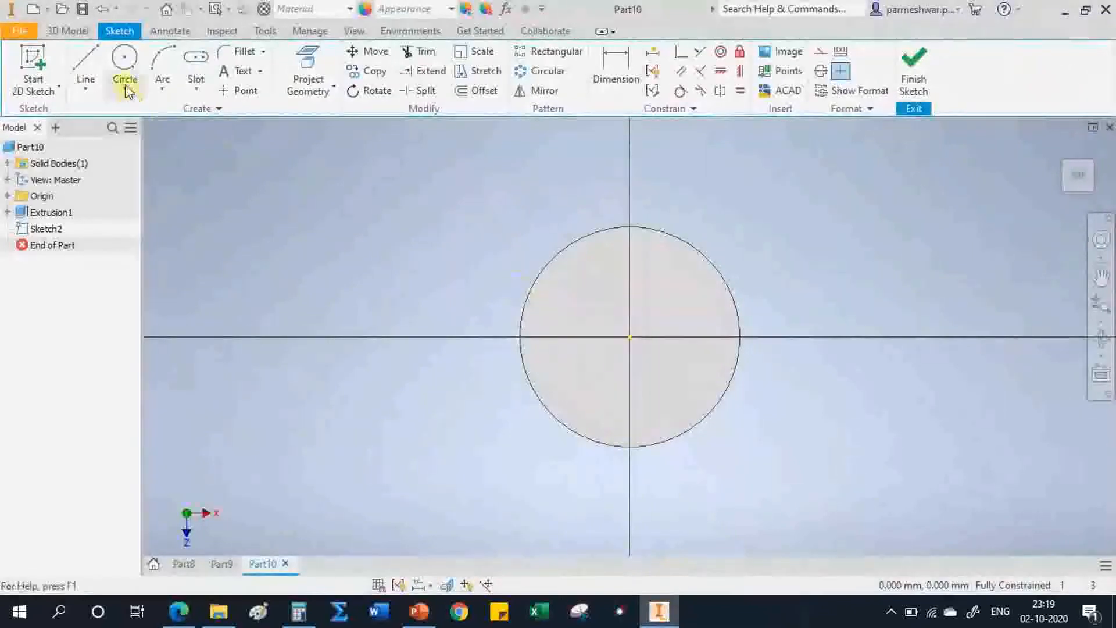
left_click(125, 64)
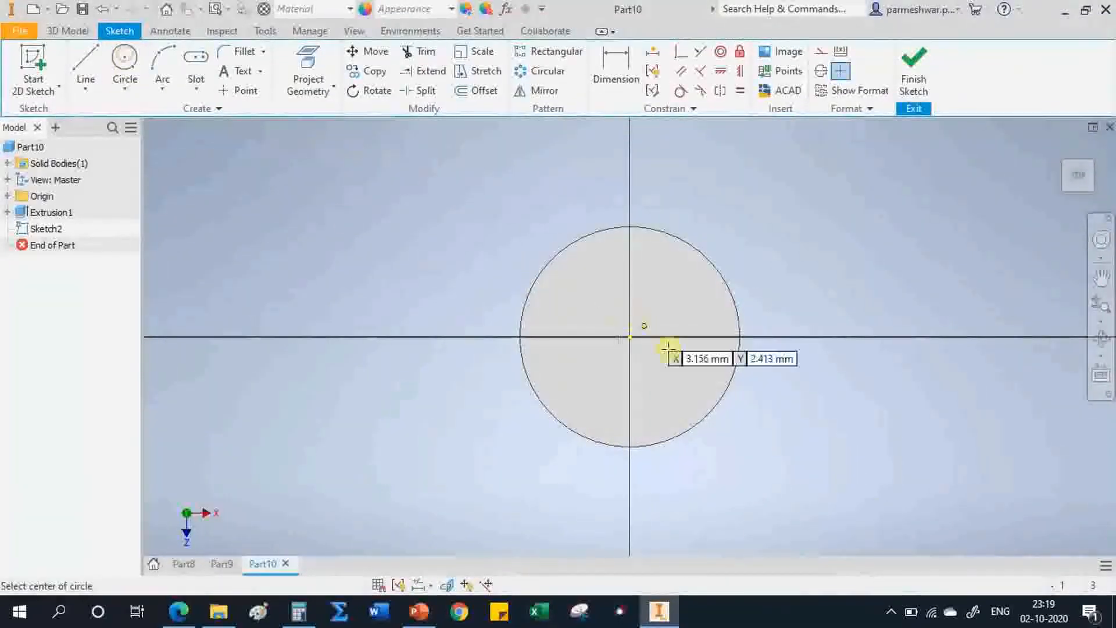
left_click(630, 337)
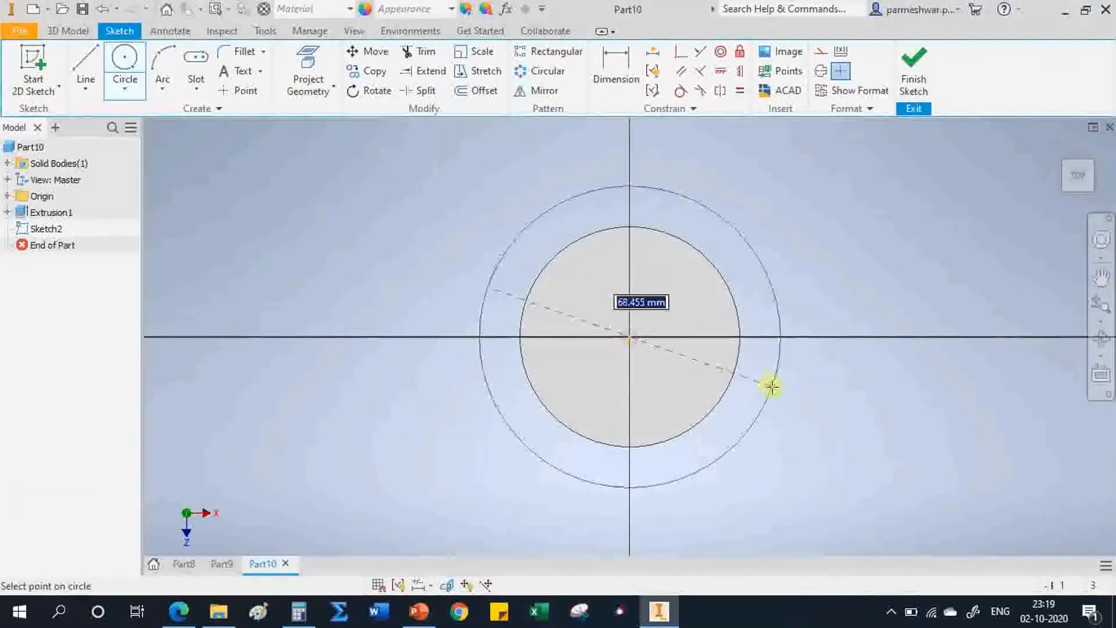
type("64")
key("Return")
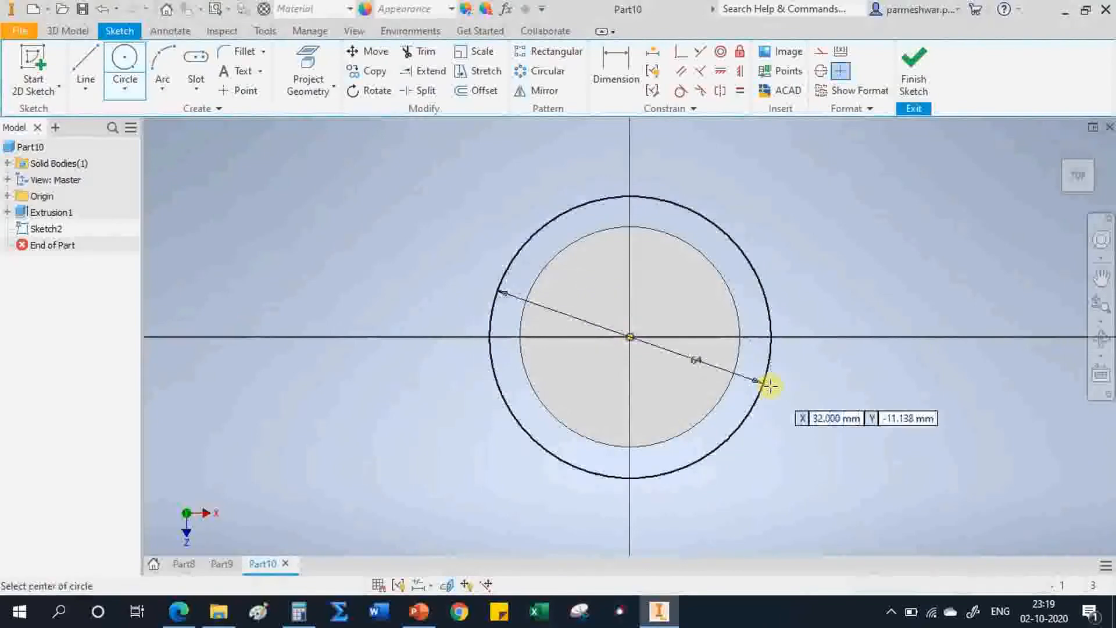
left_click(910, 75)
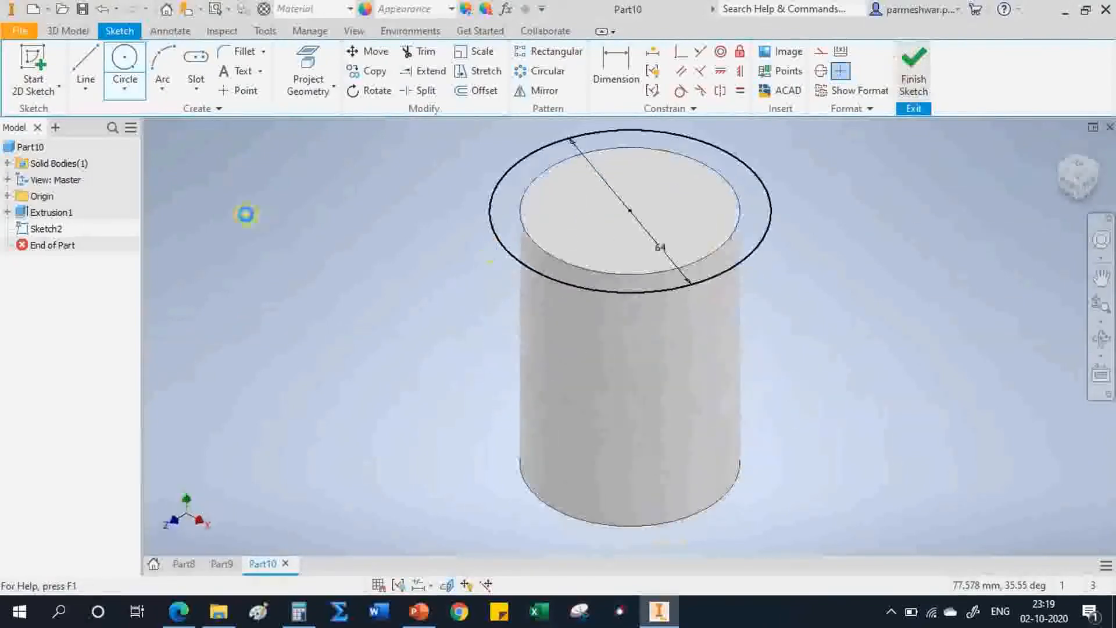
- Extrude the 64 mm circle upward, joined to the cylinder, and check the shaft's rounded end in the PDF drawing
left_click(88, 69)
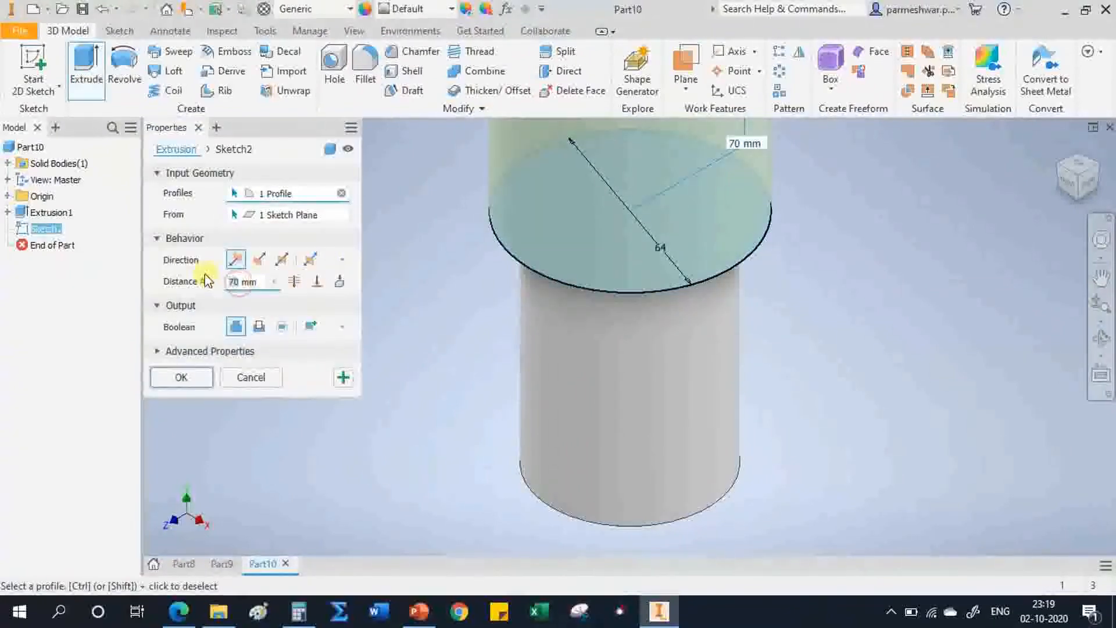
left_click(181, 378)
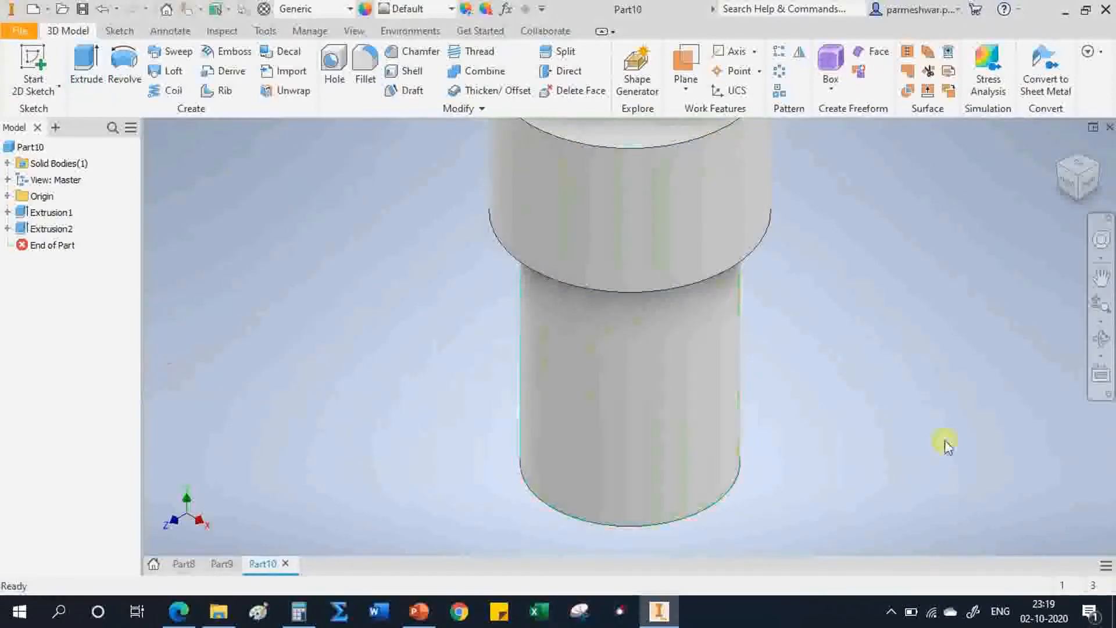
left_click(179, 611)
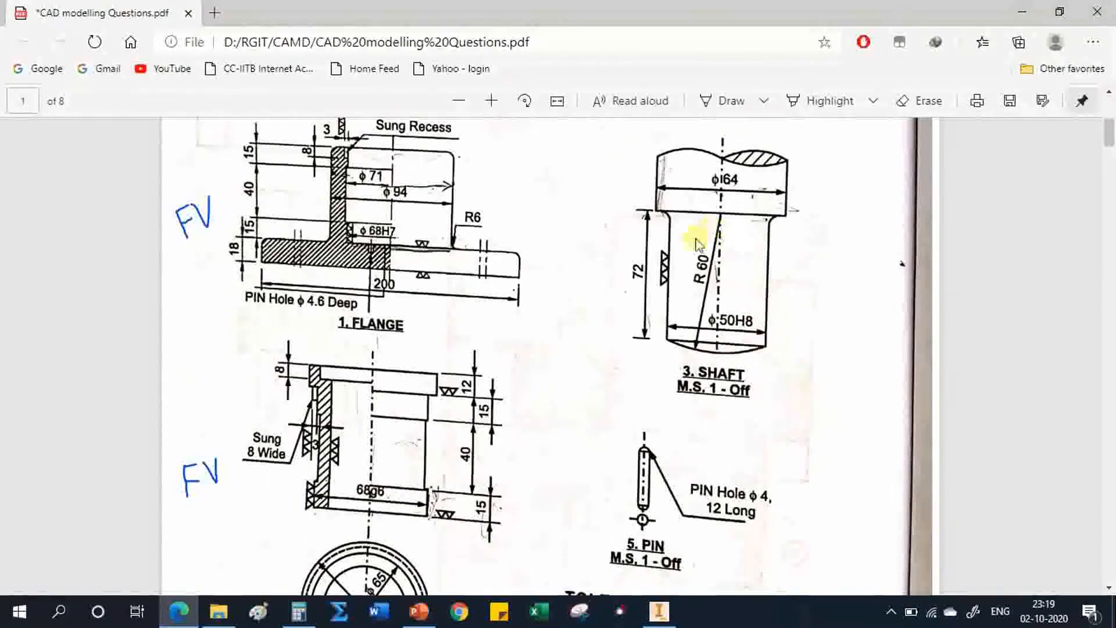
left_click(660, 611)
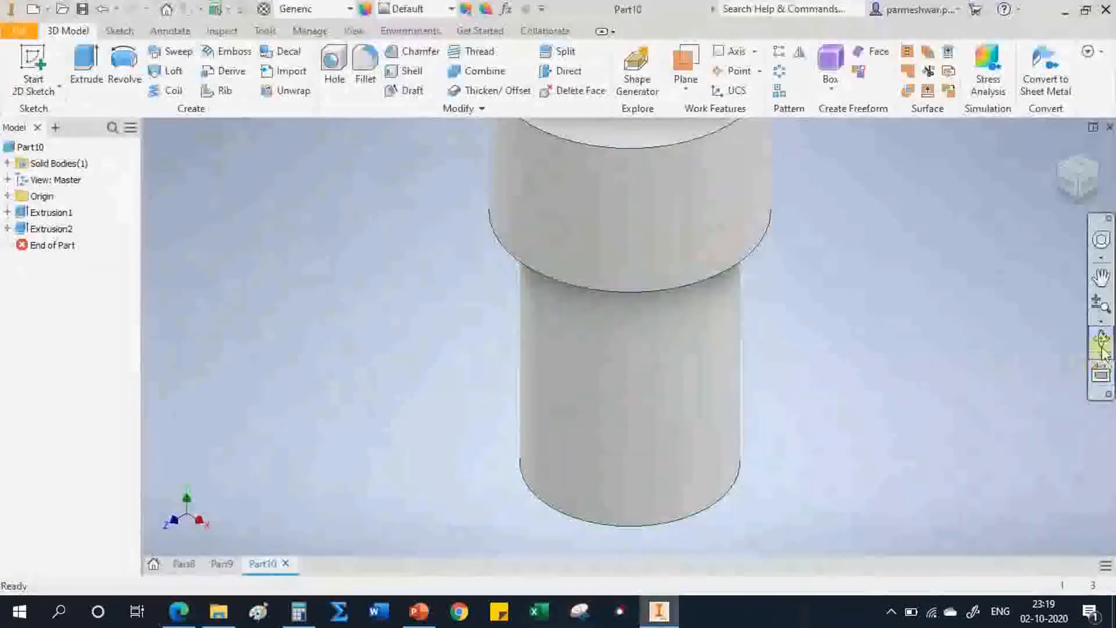
left_click(1077, 181)
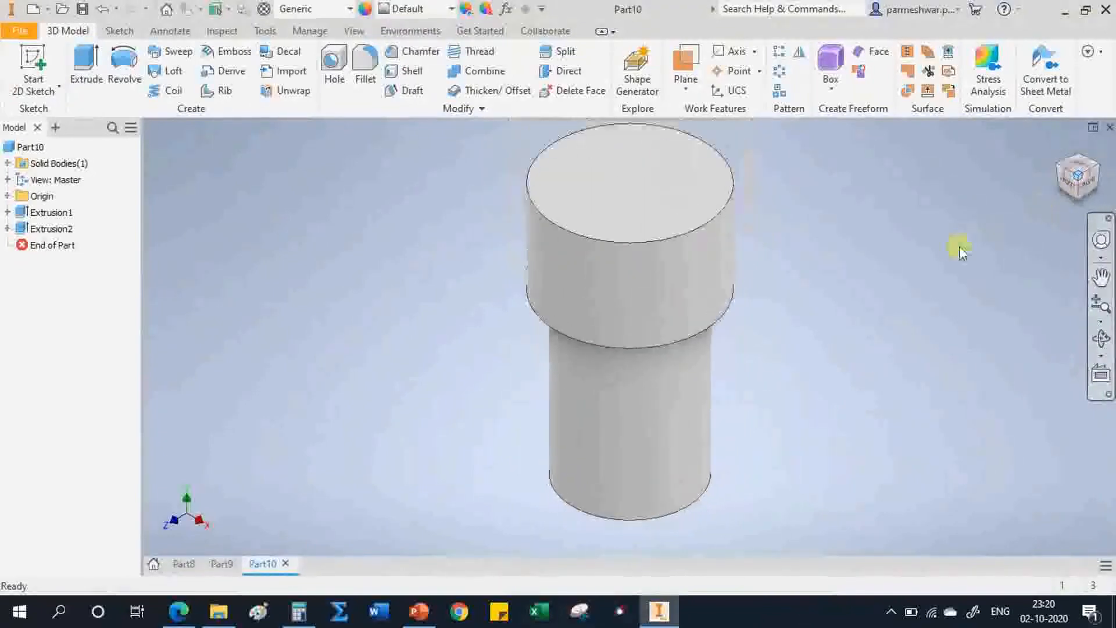
- Start a sketch on the YZ plane through the shaft and slice the model graphics at that plane
left_click(8, 197)
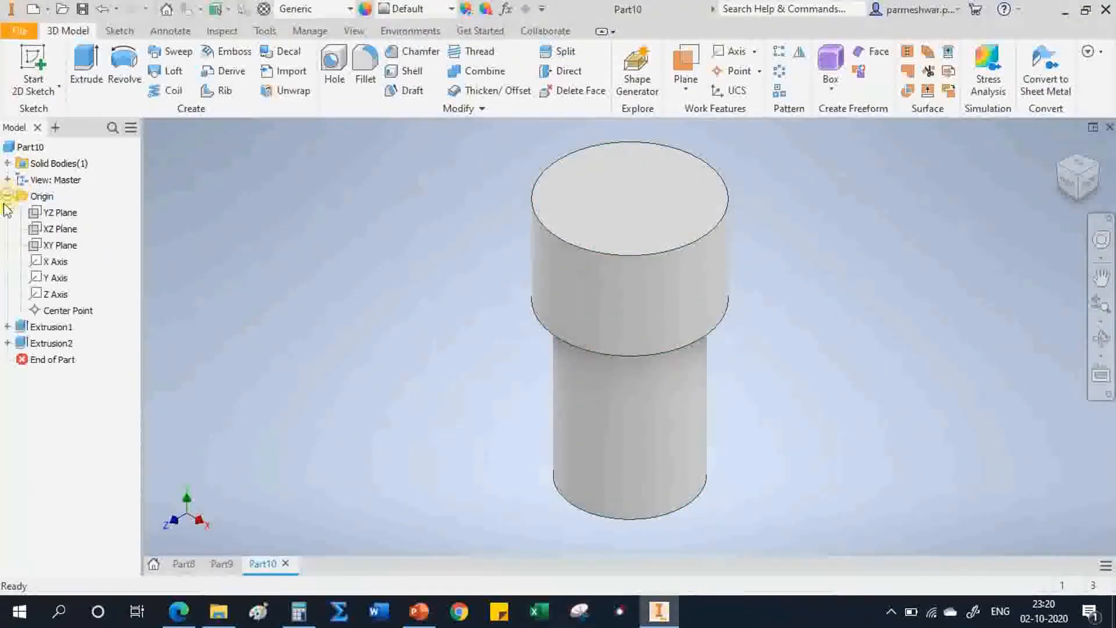
left_click(53, 212)
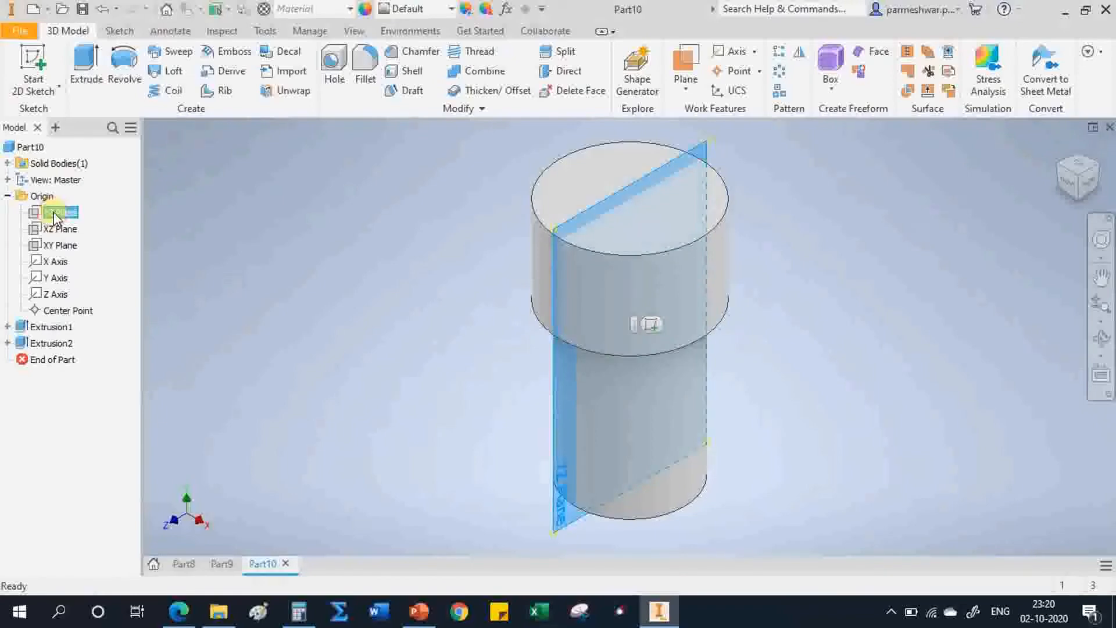
left_click(654, 328)
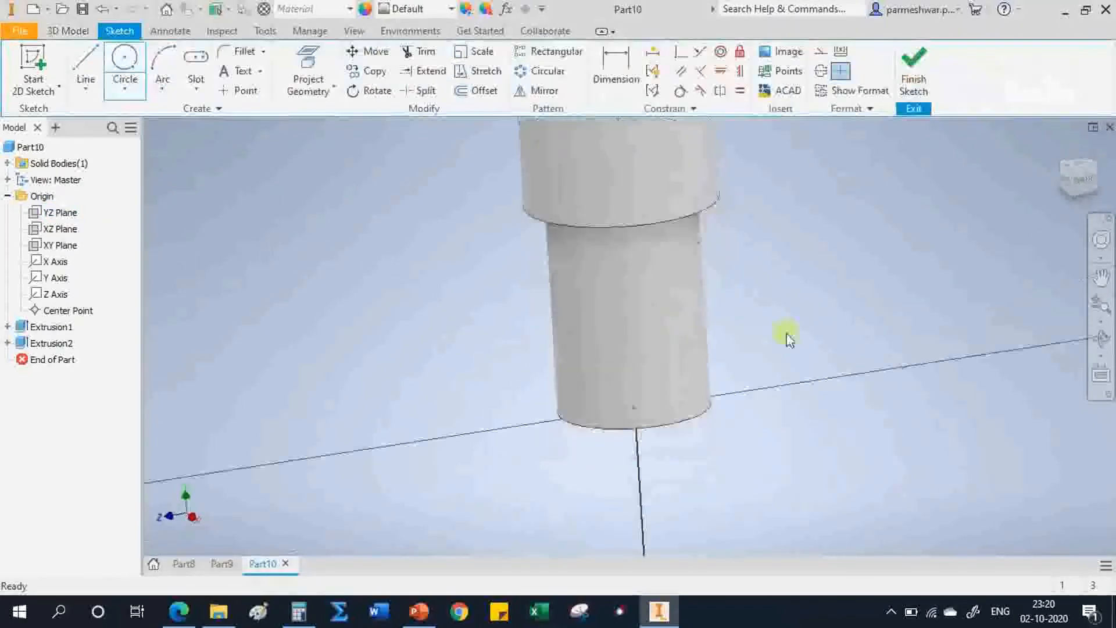
left_click(1101, 278)
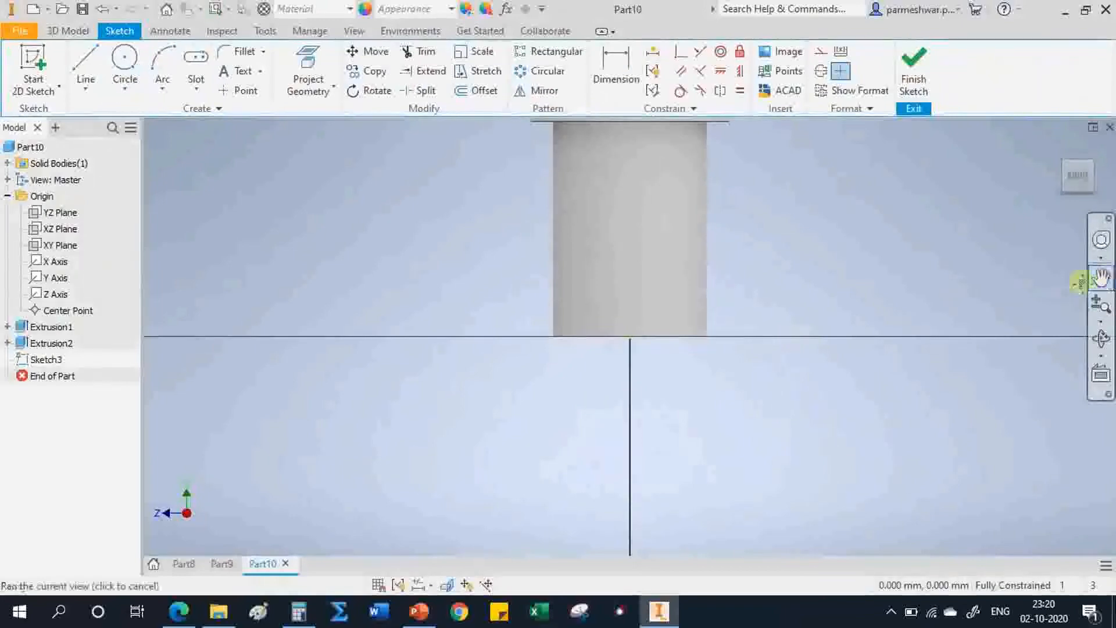
left_click_drag(766, 253, 762, 422)
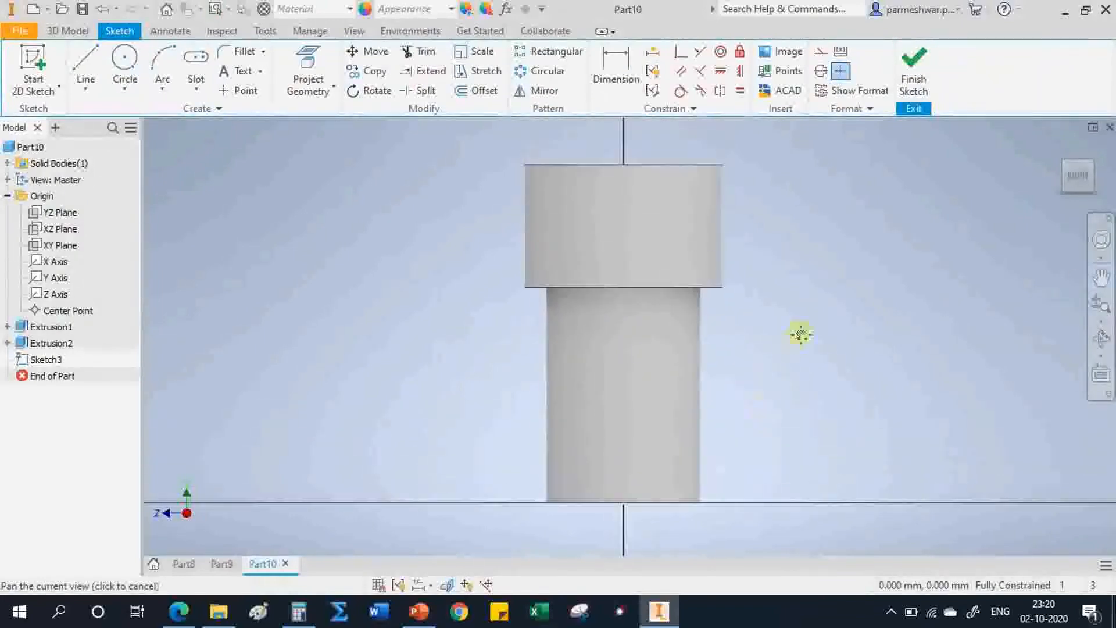
right_click(803, 328)
left_click(861, 334)
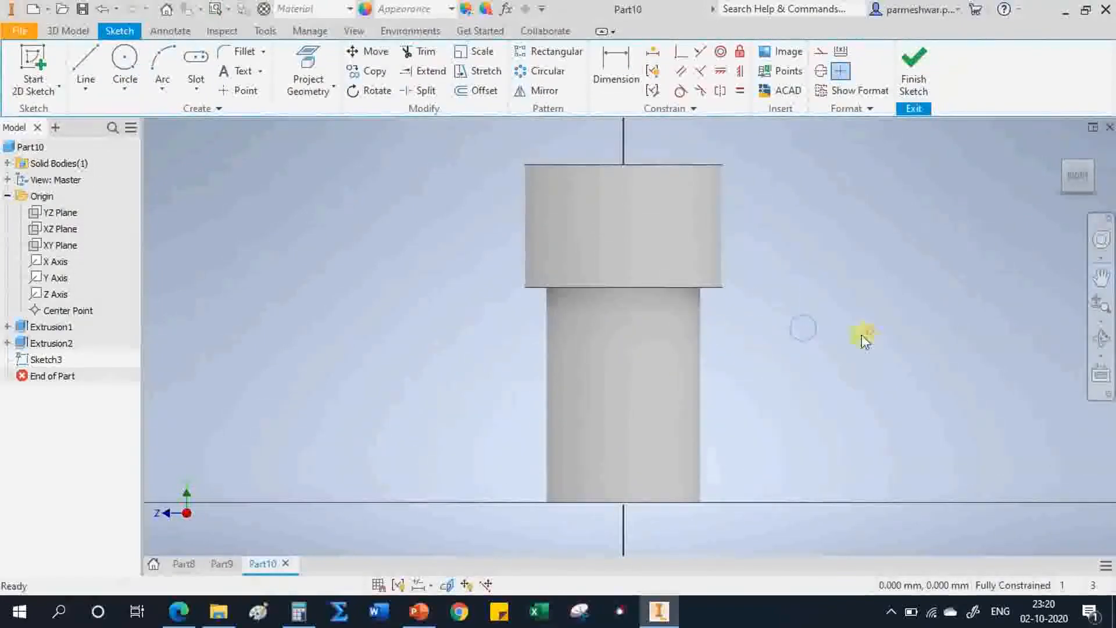
left_click(447, 586)
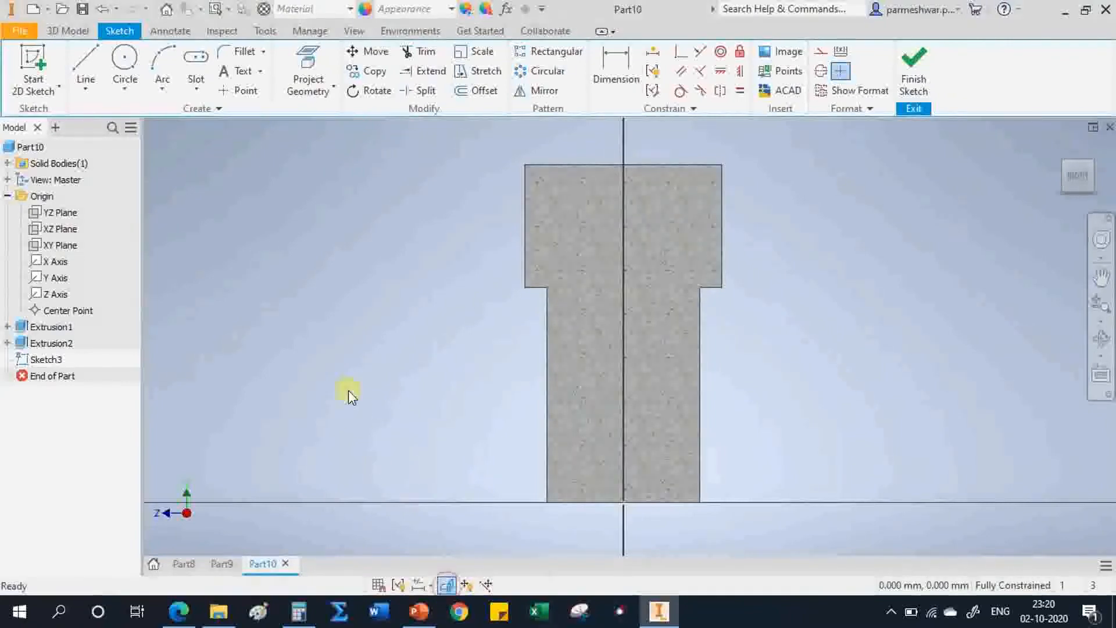
- Draw a 120 mm diameter circle centred on the shaft axis, about 88 mm above the shaft's base
left_click(125, 59)
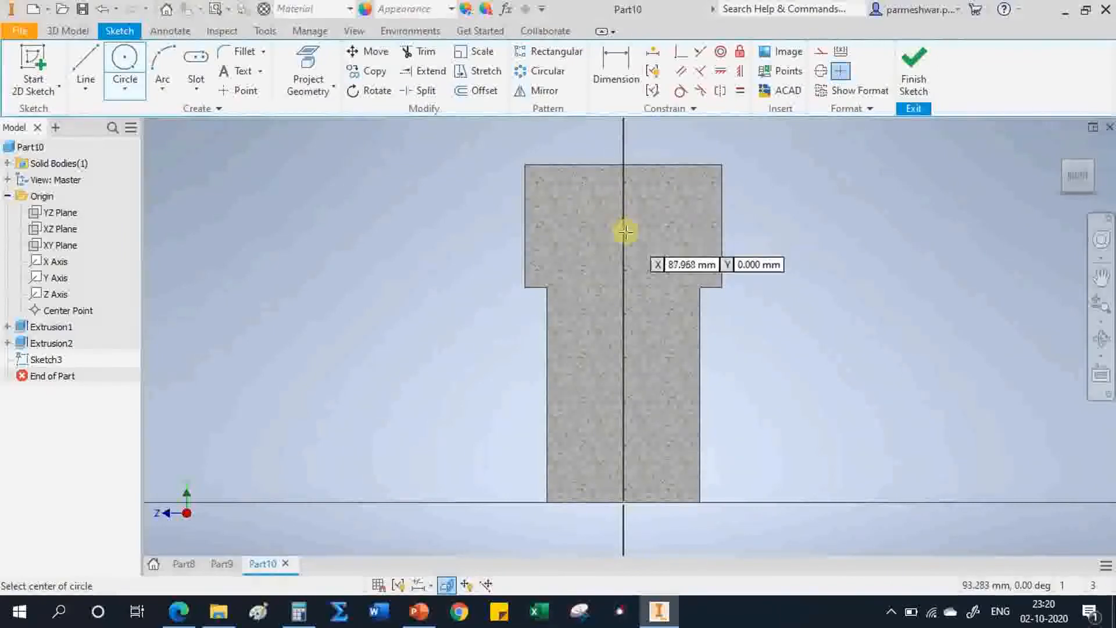
left_click(623, 233)
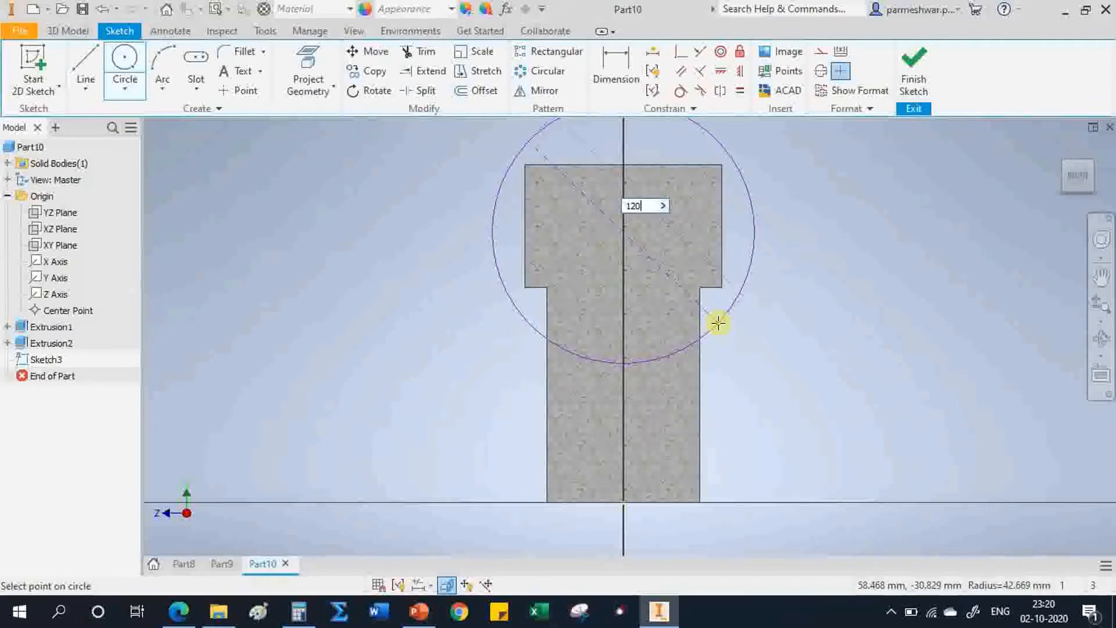
type("120")
key("Return")
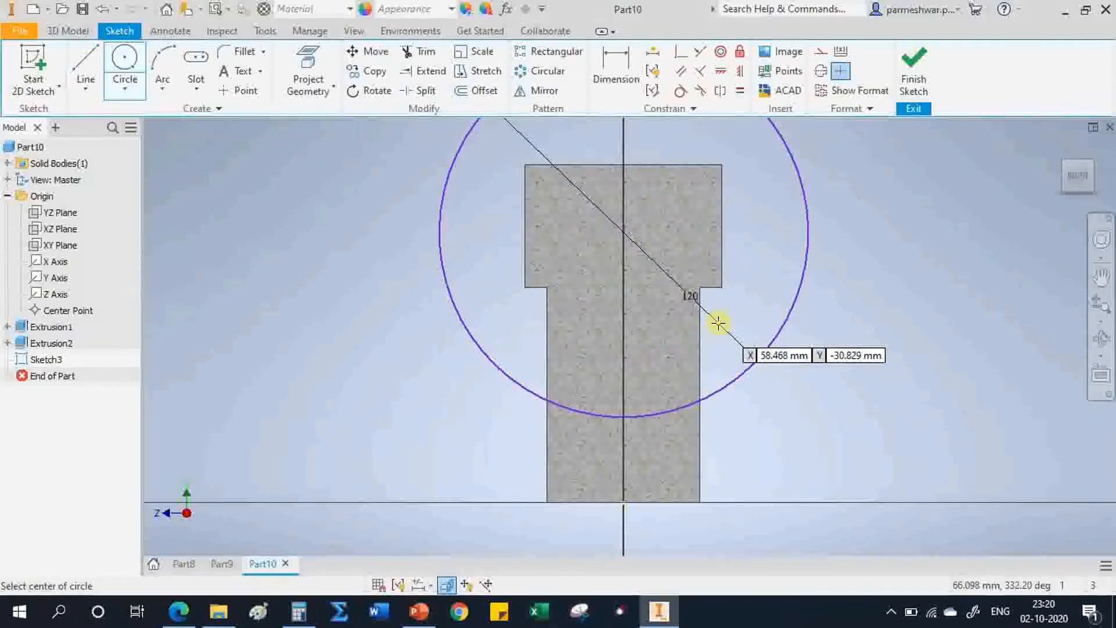
right_click(775, 294)
left_click(829, 296)
- Project the top edge of the shaft's wider section into the sketch
scroll(832, 302, "down", 2)
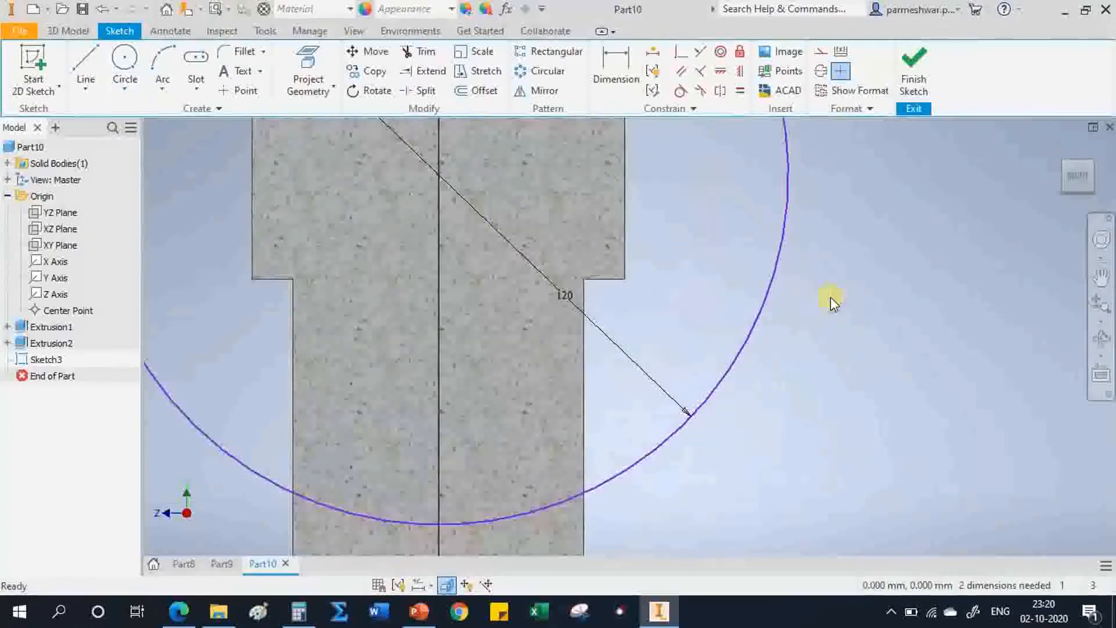
scroll(829, 301, "up", 2)
scroll(795, 143, "down", 1)
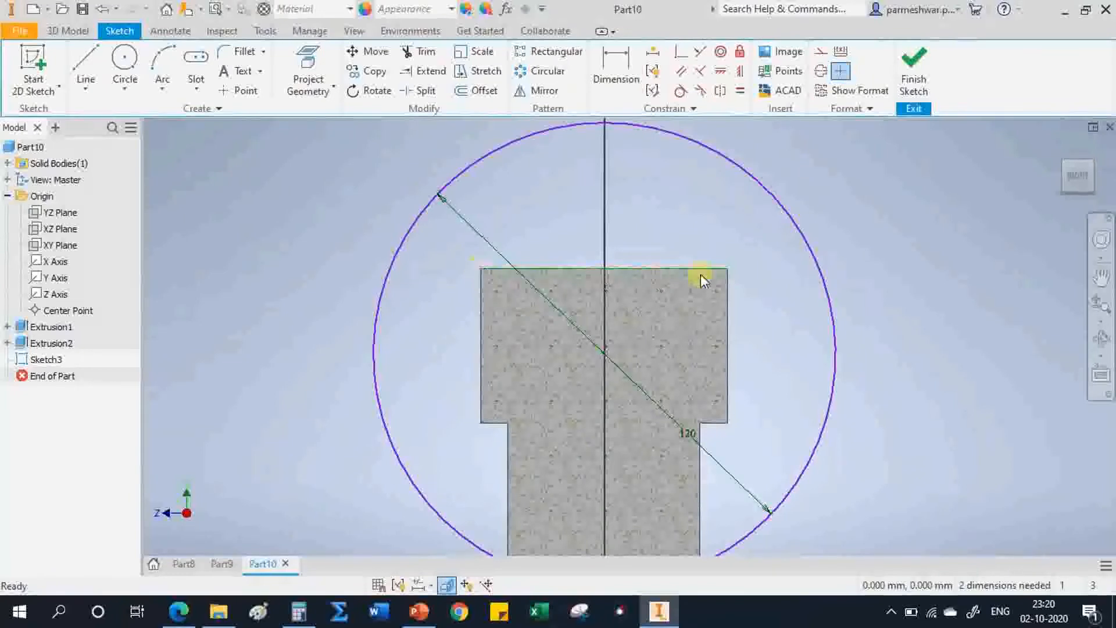
left_click(309, 67)
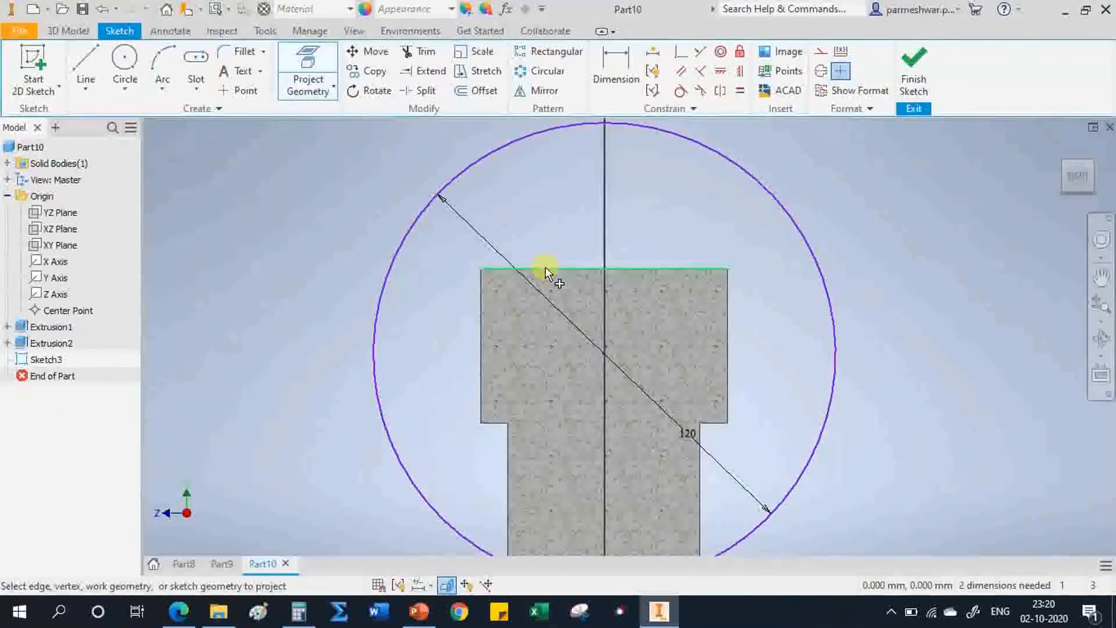
left_click(546, 267)
right_click(555, 195)
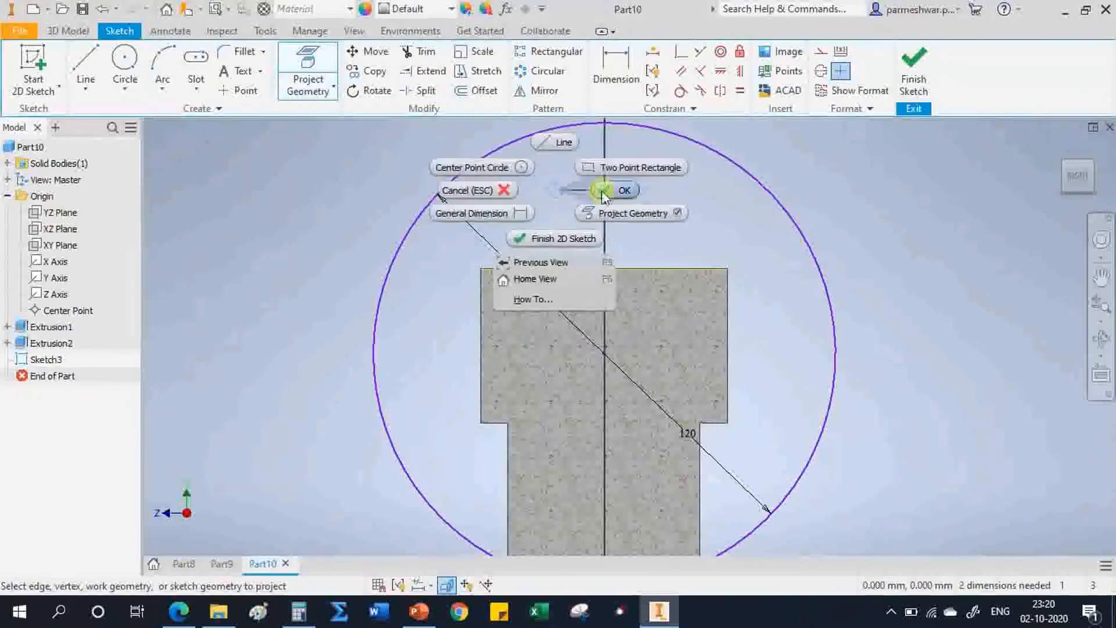
left_click(602, 189)
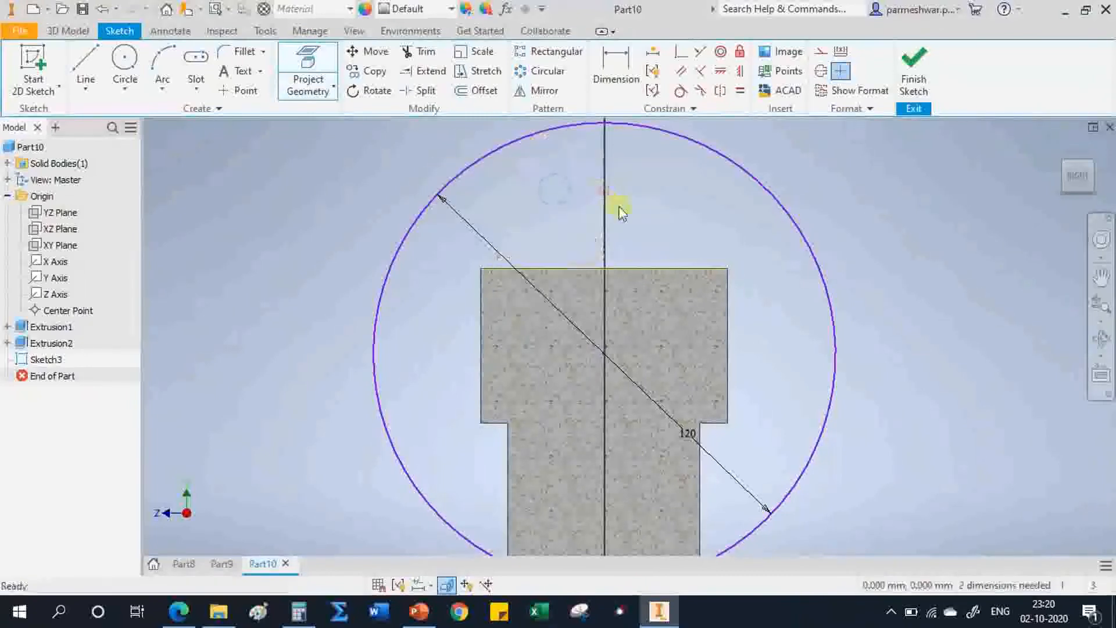
- Constrain the 120 mm circle coincident with both ends of the projected top edge
left_click(680, 57)
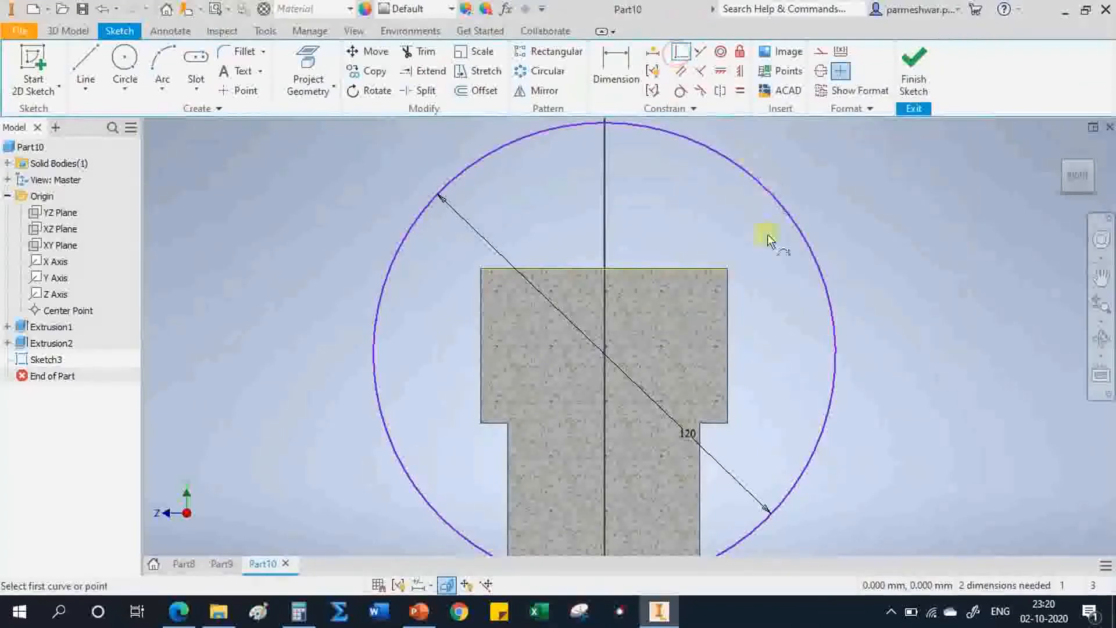
left_click(727, 268)
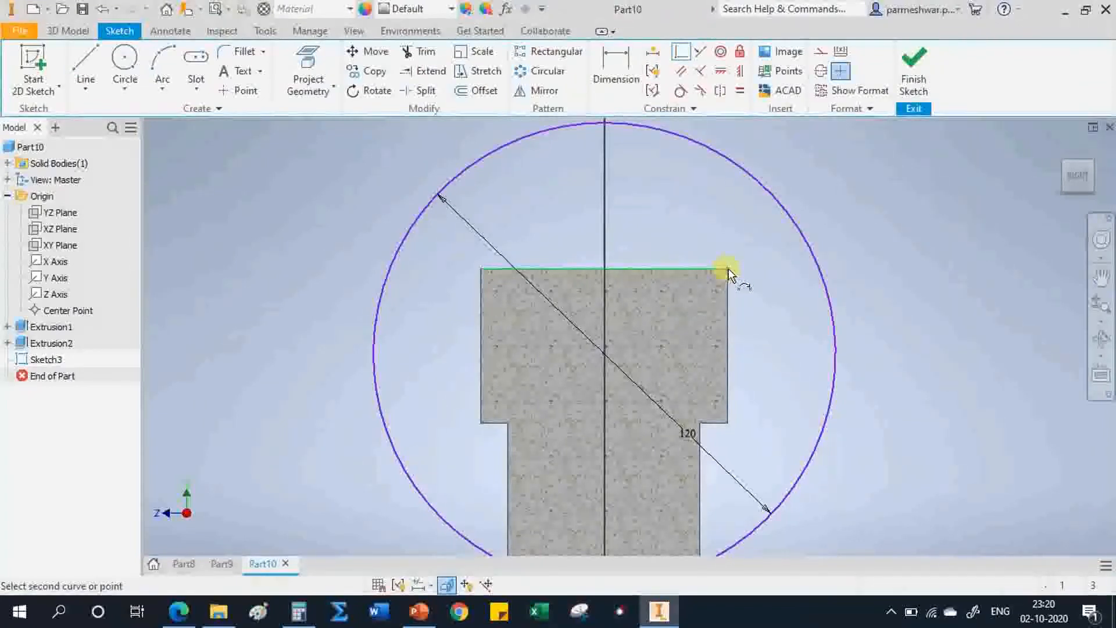
left_click(814, 266)
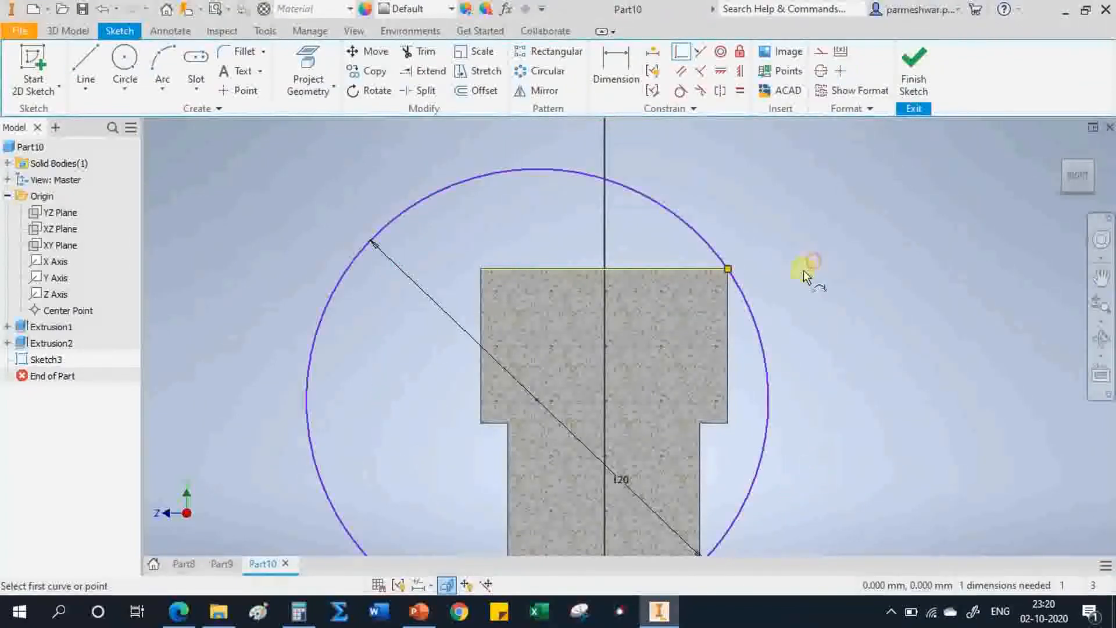
left_click(481, 268)
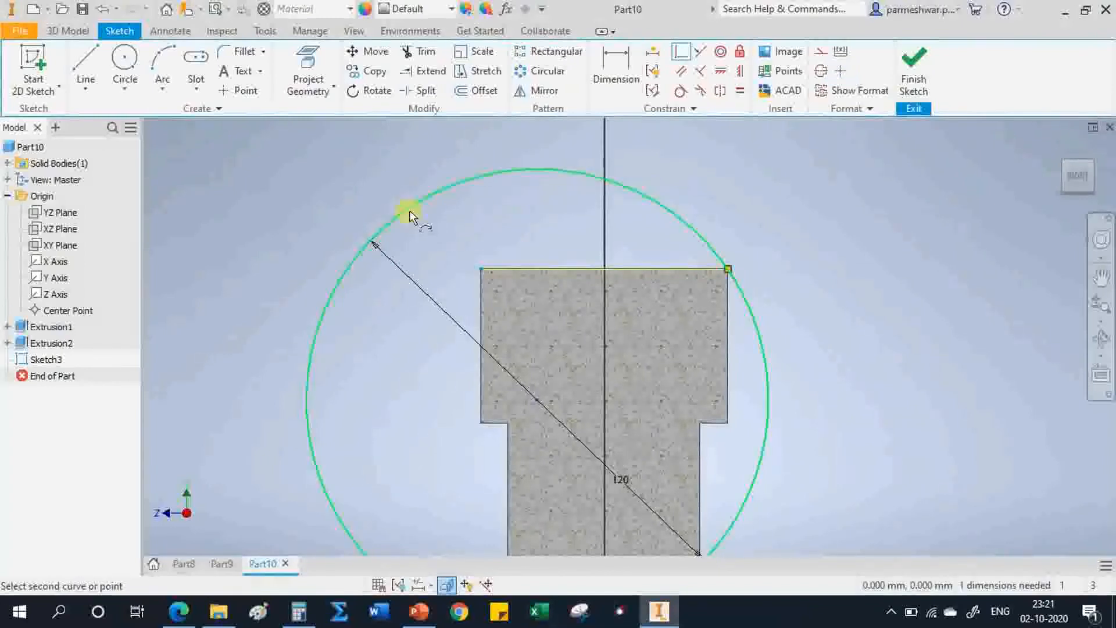
left_click(410, 217)
right_click(821, 218)
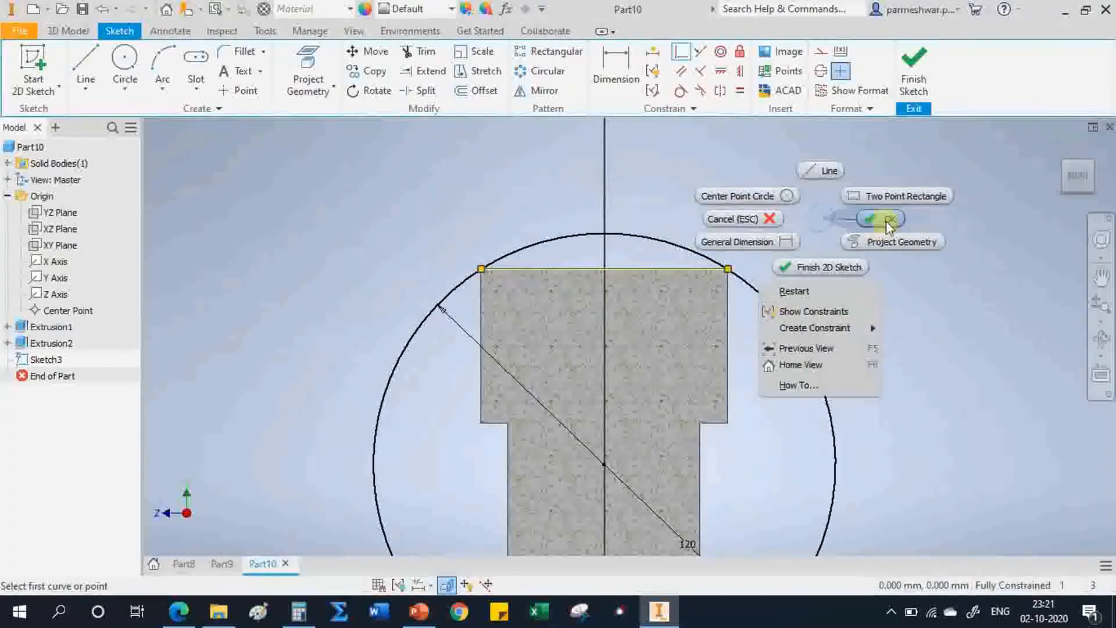
left_click(886, 220)
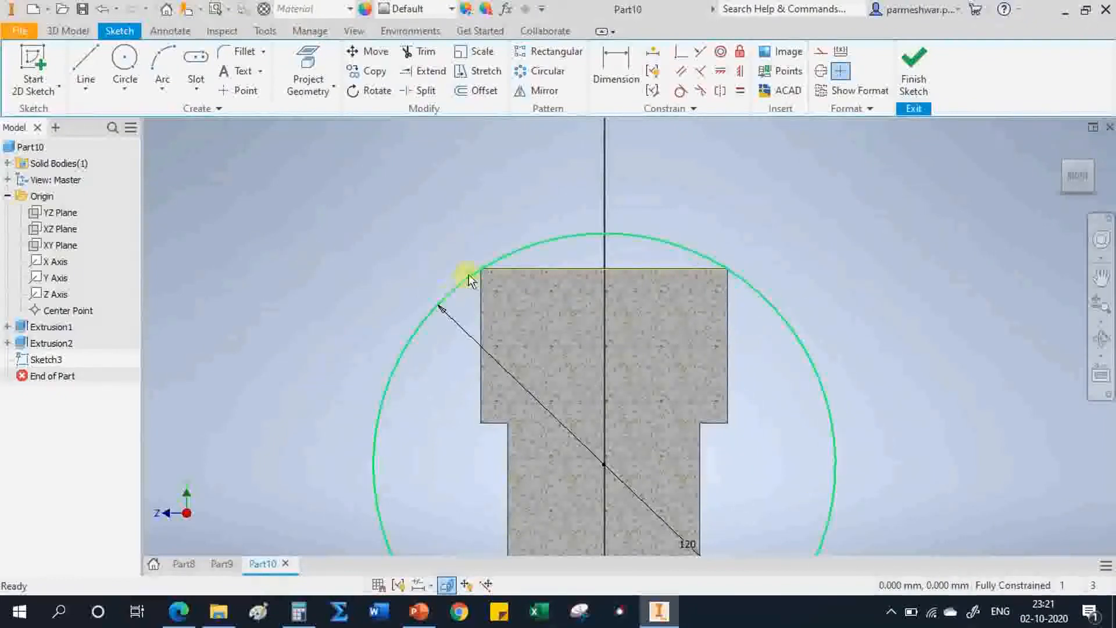
- Trim the 120 mm circle so only the arc above the shaft's top edge remains
left_click(423, 52)
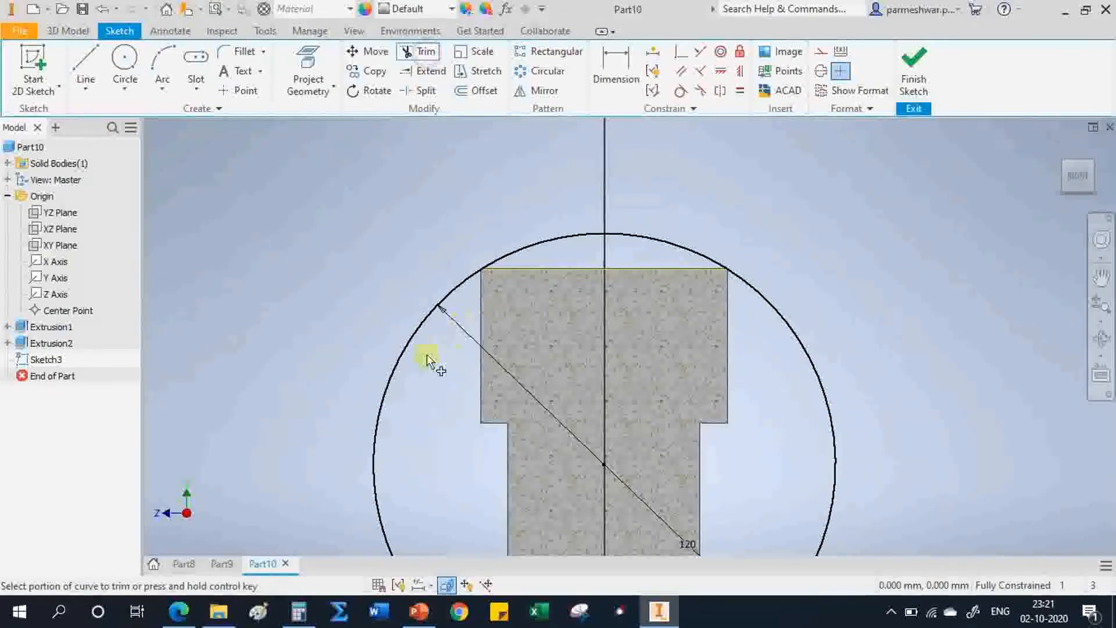
left_click(400, 357)
right_click(300, 247)
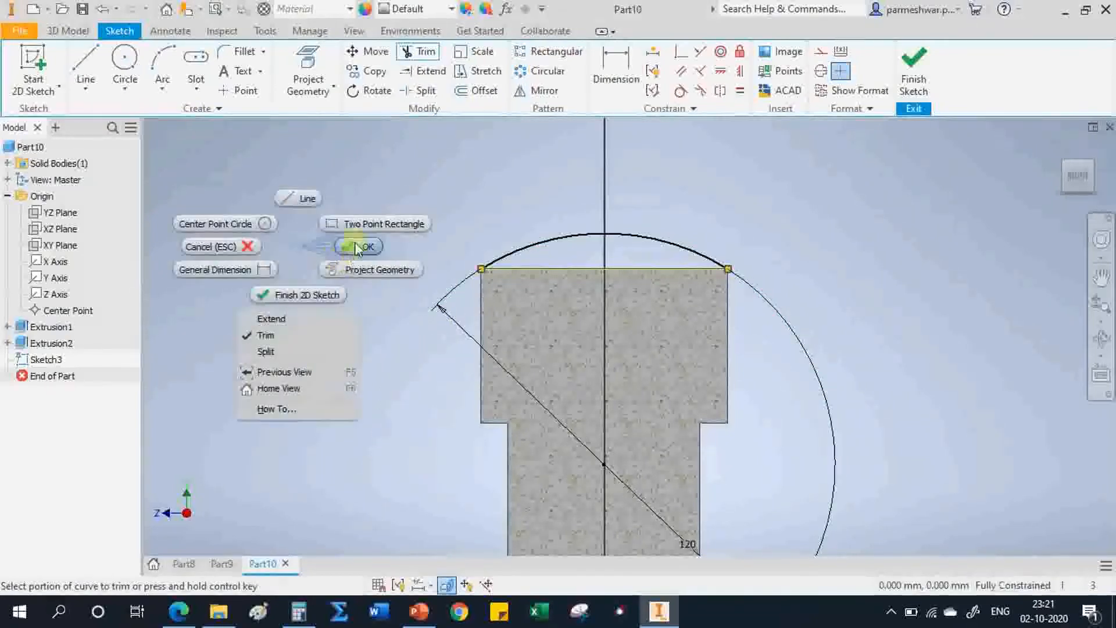
left_click(357, 250)
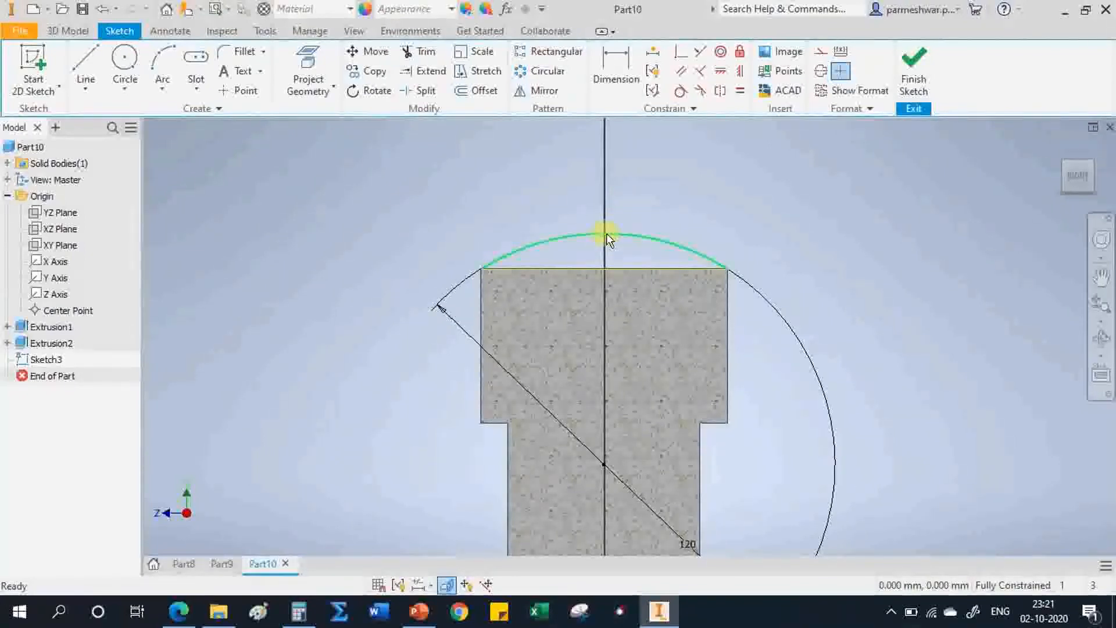
- Draw a vertical line from the middle of the projected top edge to the arc's highest point
left_click(88, 65)
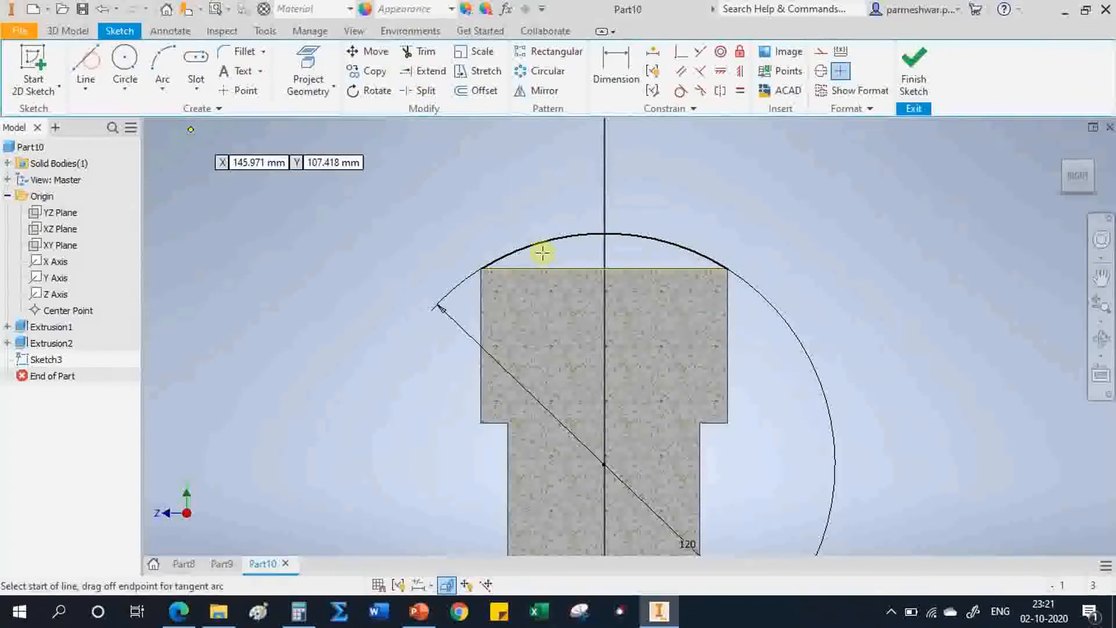
left_click(605, 270)
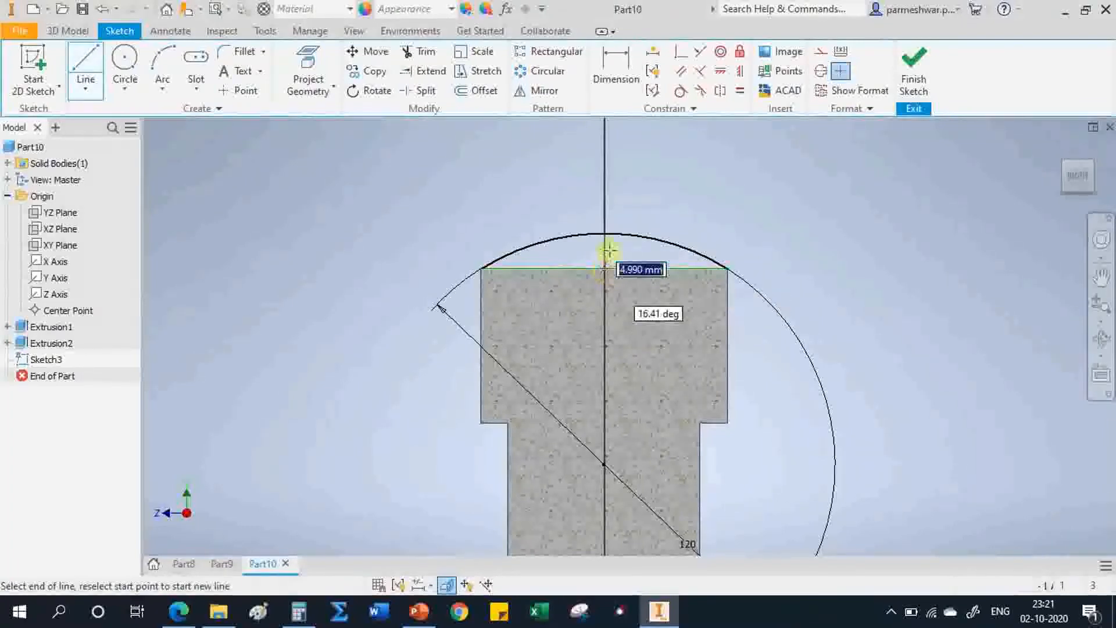
left_click(603, 234)
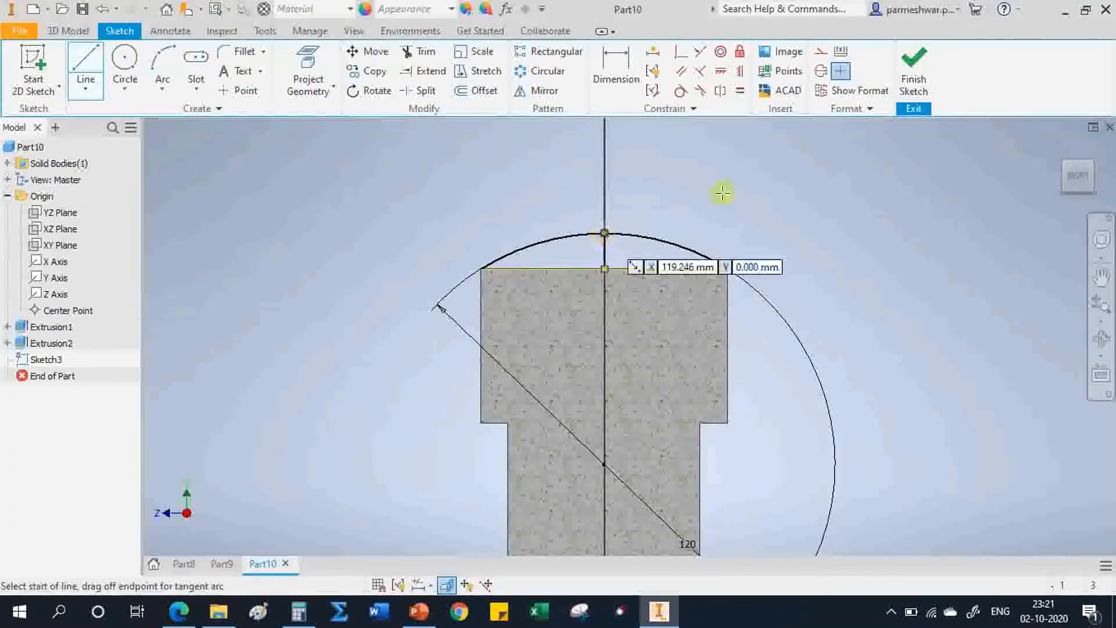
right_click(720, 183)
left_click(780, 183)
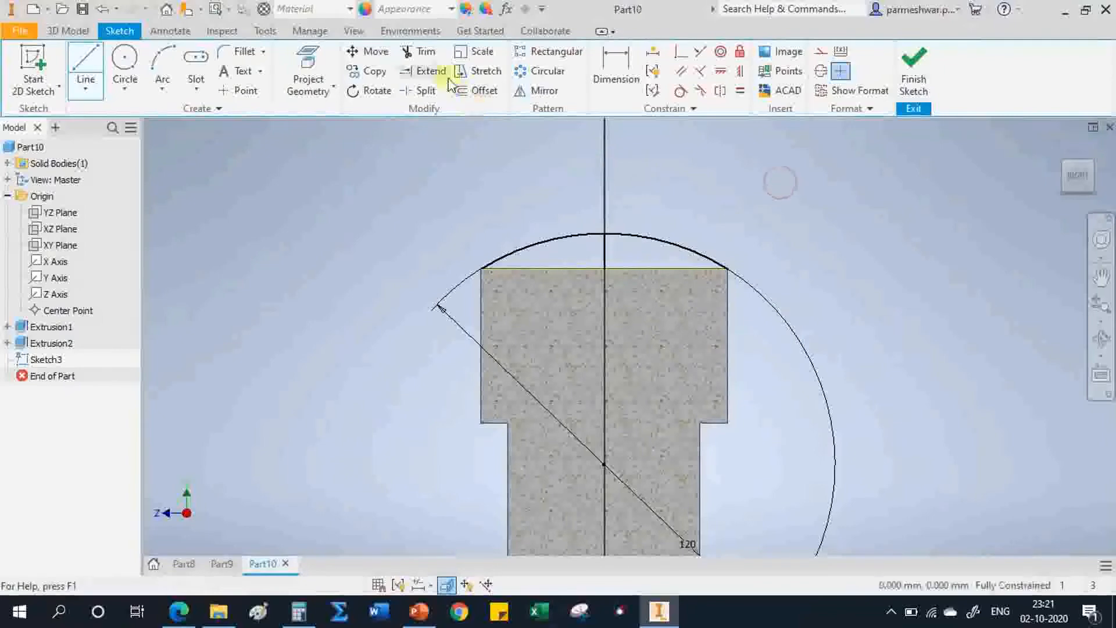
- Trim away the half of the arc beyond the vertical line, on the negative Z side, and finish the sketch
left_click(419, 51)
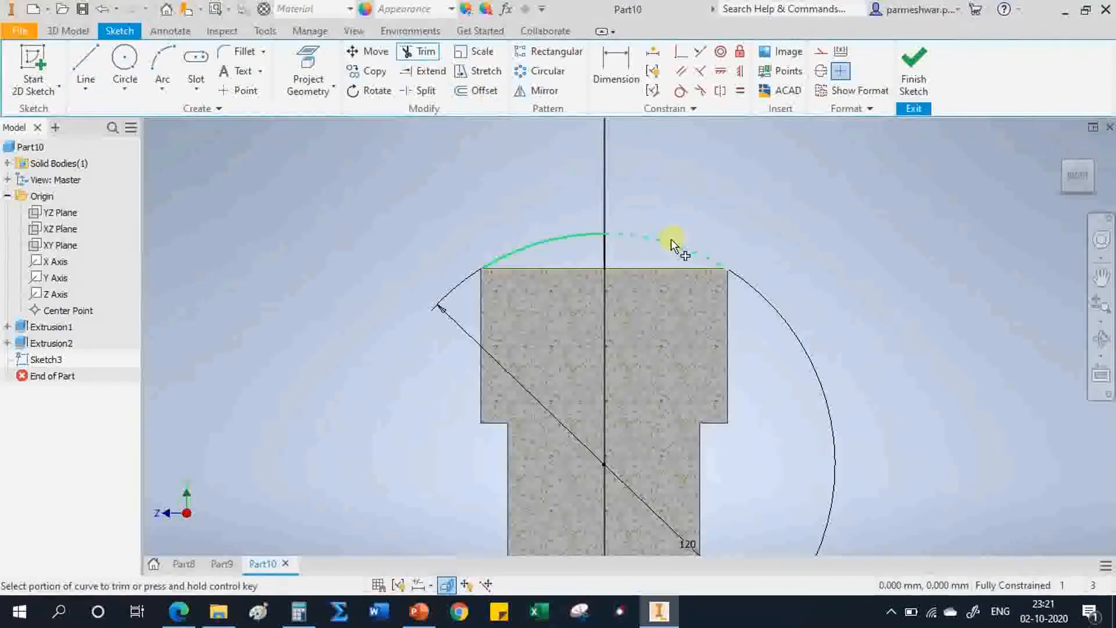
right_click(721, 183)
left_click(780, 182)
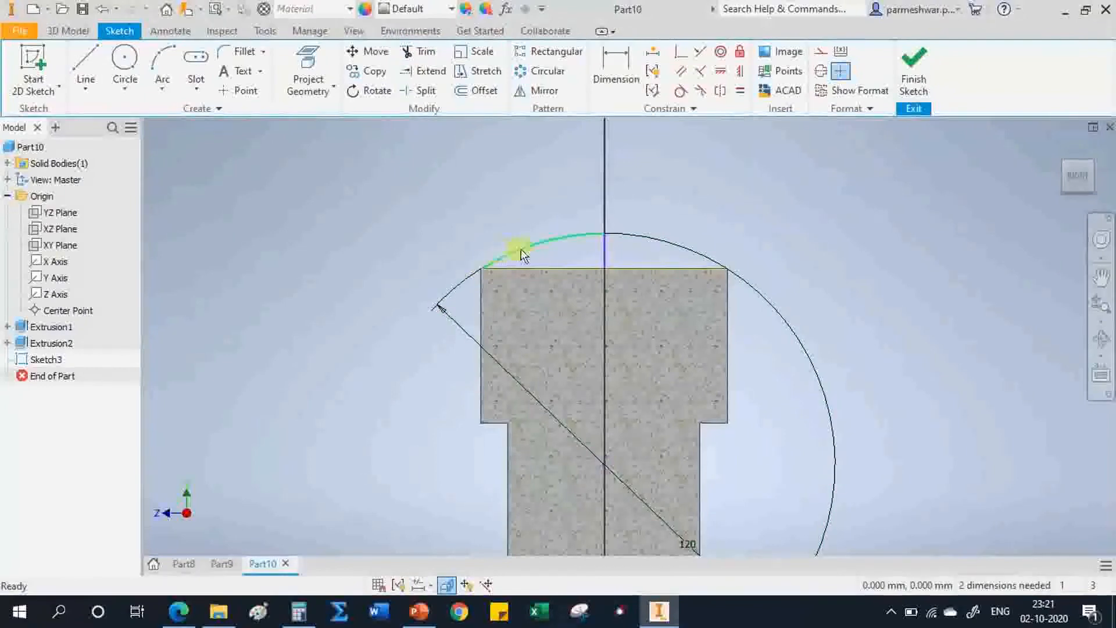
left_click(576, 239)
left_click(914, 76)
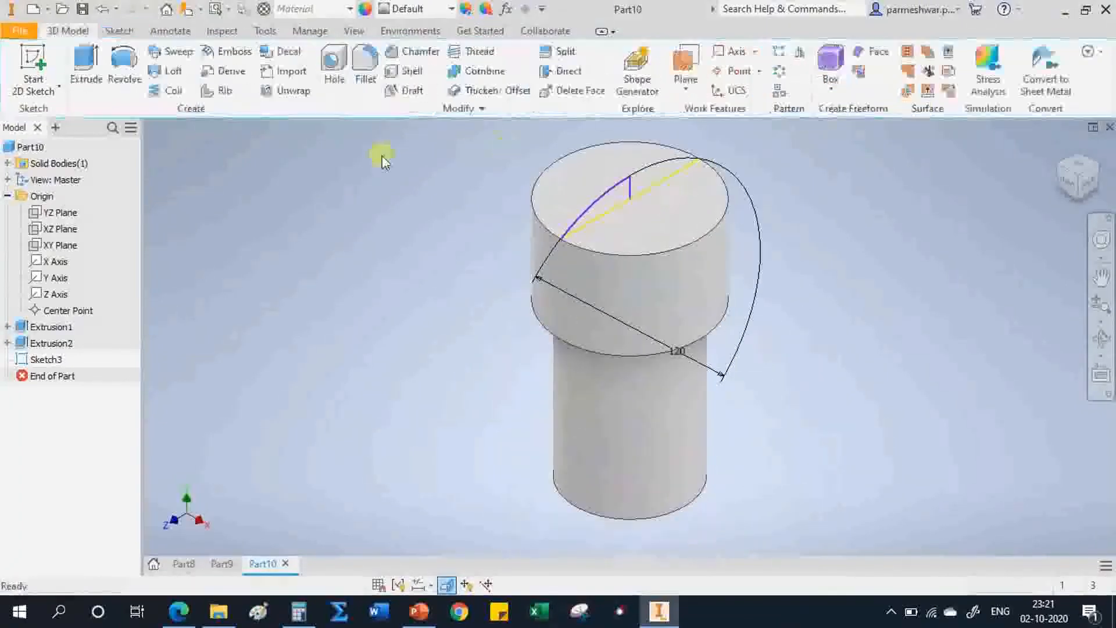
- Revolve the half-dome profile a full 360 degrees about the short vertical line, joined to the shaft
left_click(130, 79)
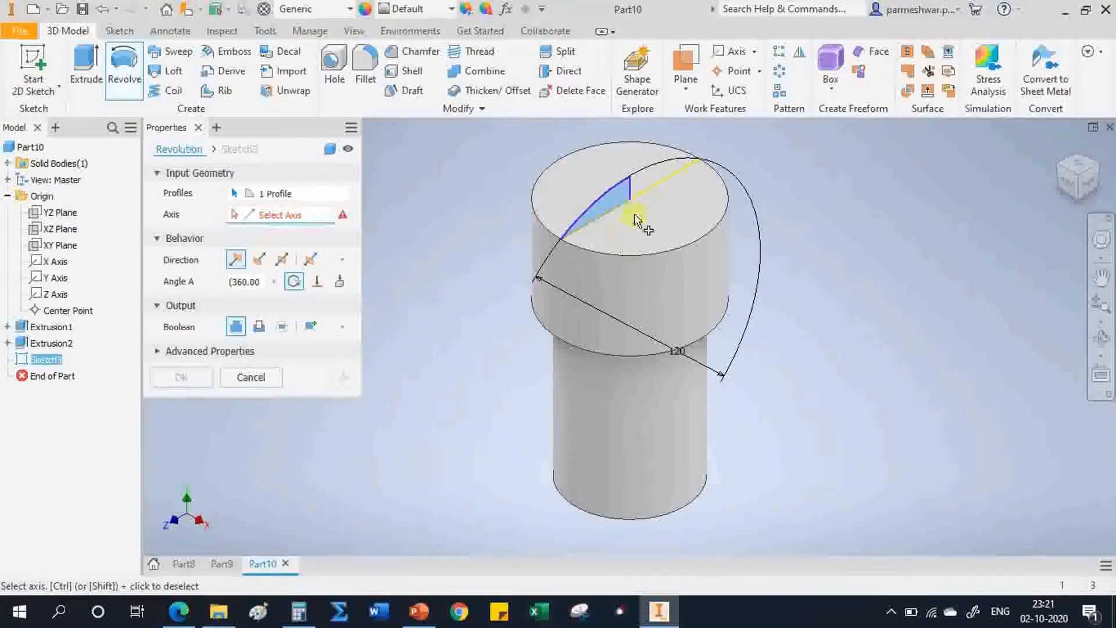
left_click(633, 195)
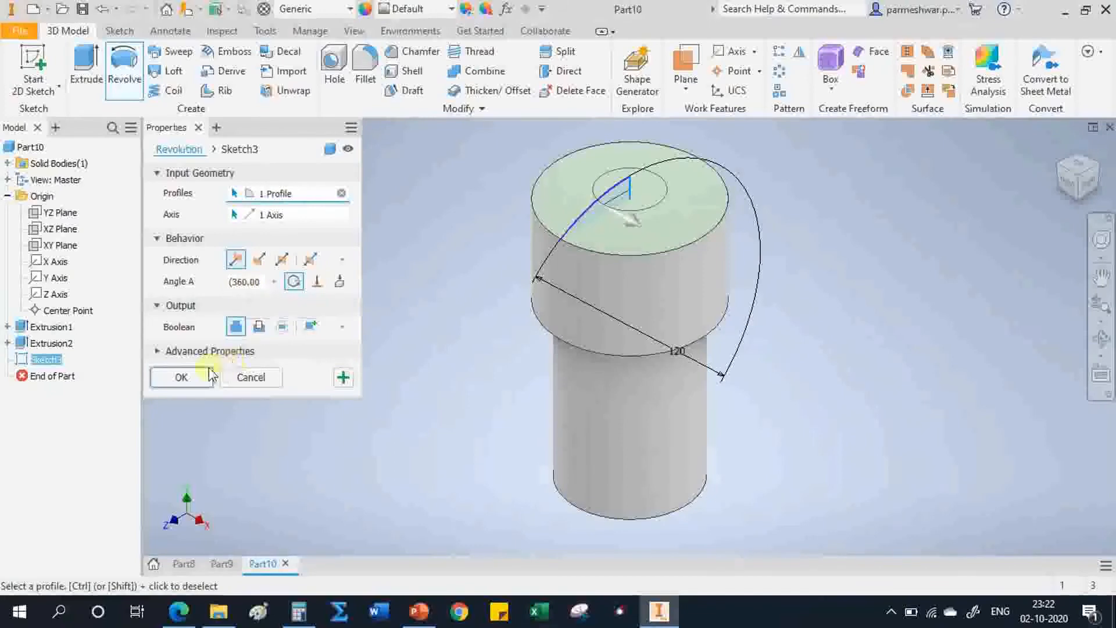
left_click(182, 378)
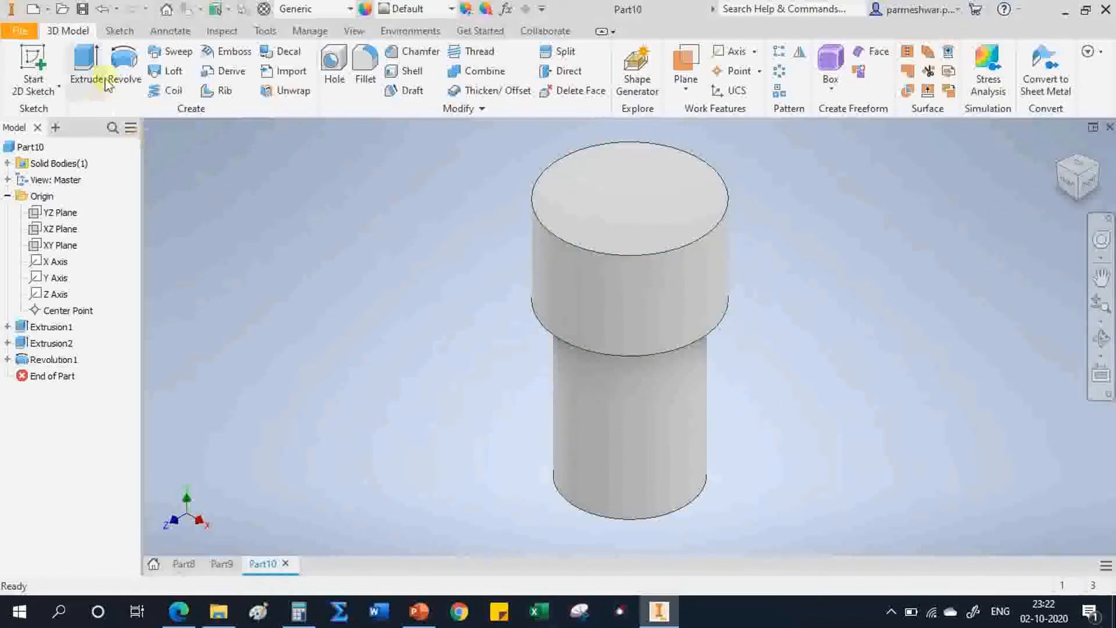
- Undo the revolve and all the rounded-end sketch geometry, including the 120 mm circle, back to the empty sliced sketch
left_click(103, 10)
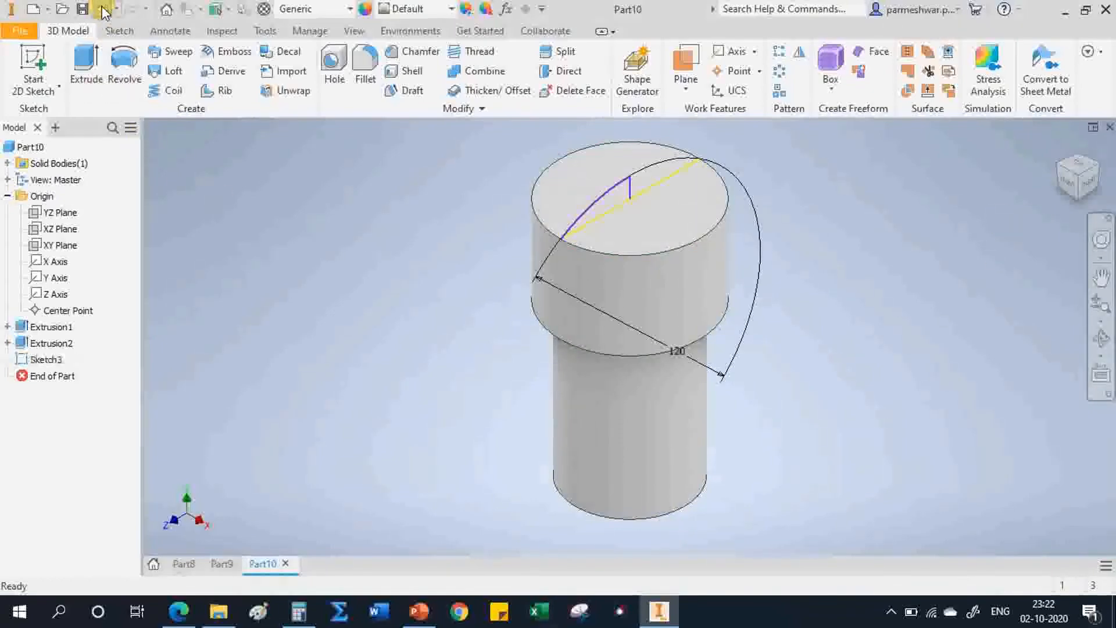
left_click(103, 11)
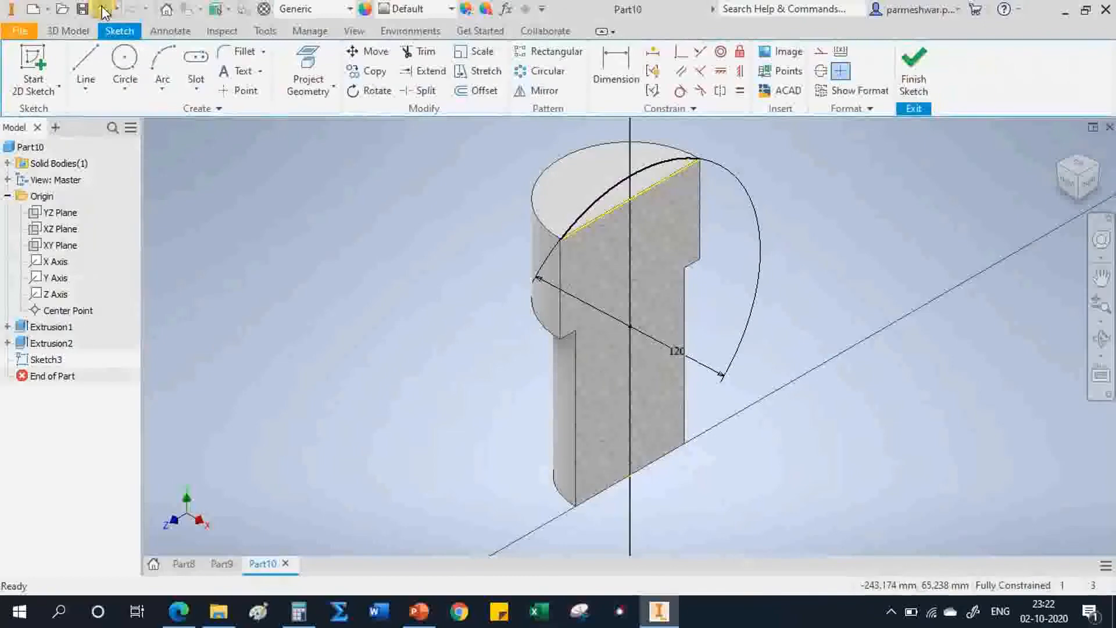
left_click(103, 10)
left_click(103, 10)
left_click(103, 10)
left_click(103, 11)
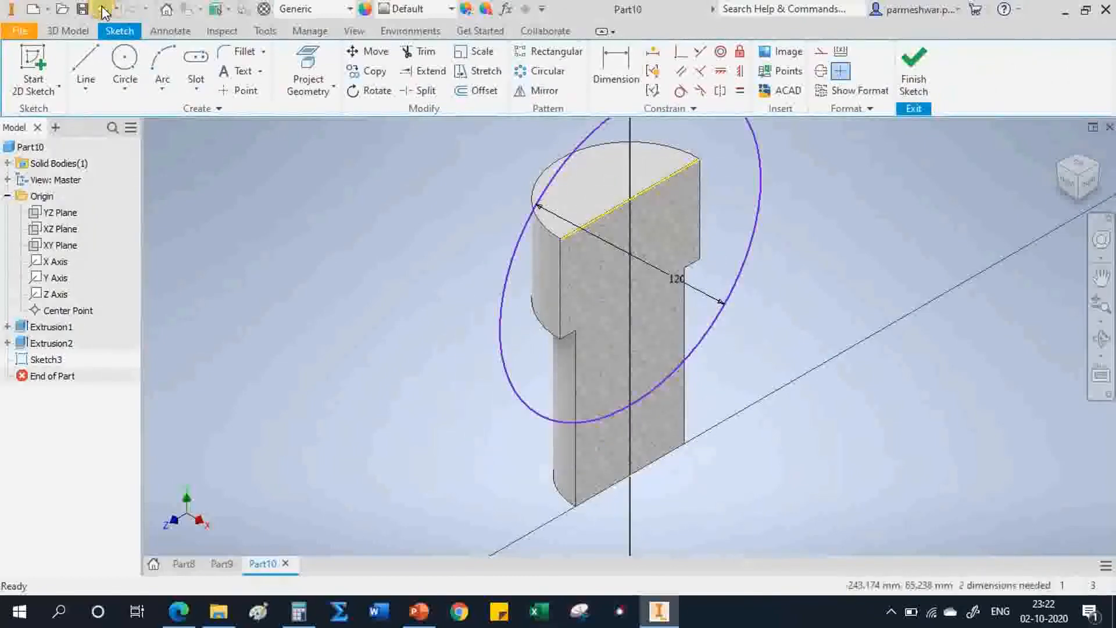
left_click(103, 11)
left_click(102, 10)
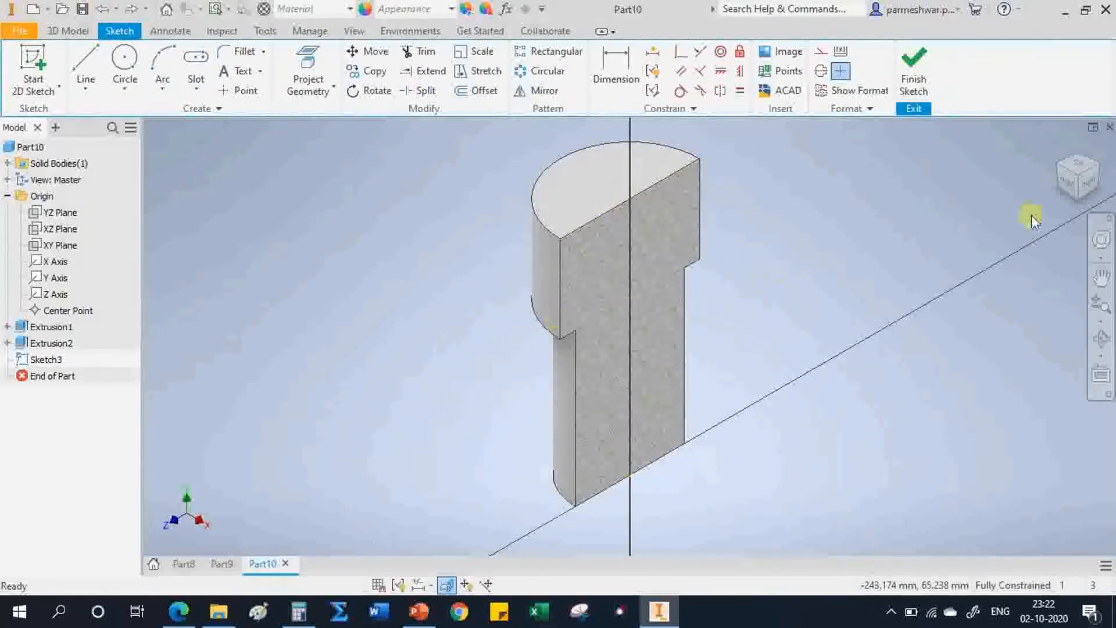
- View the sketch plane head-on and draw a 120 mm diameter circle centred on the shaft axis, about 18 mm above the base
left_click(1078, 182)
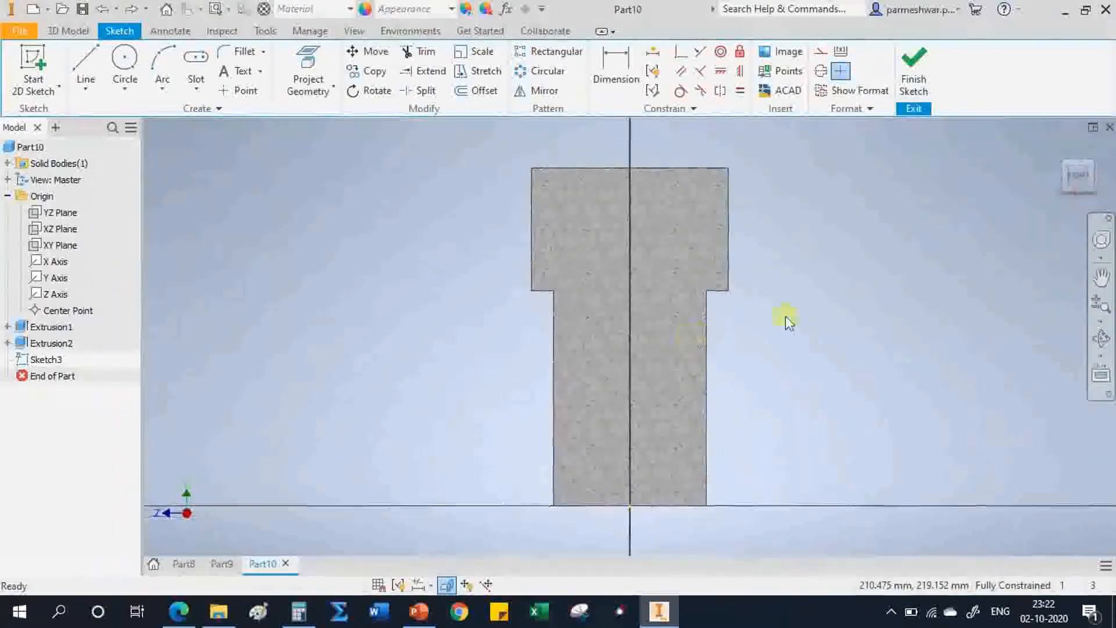
left_click(1100, 279)
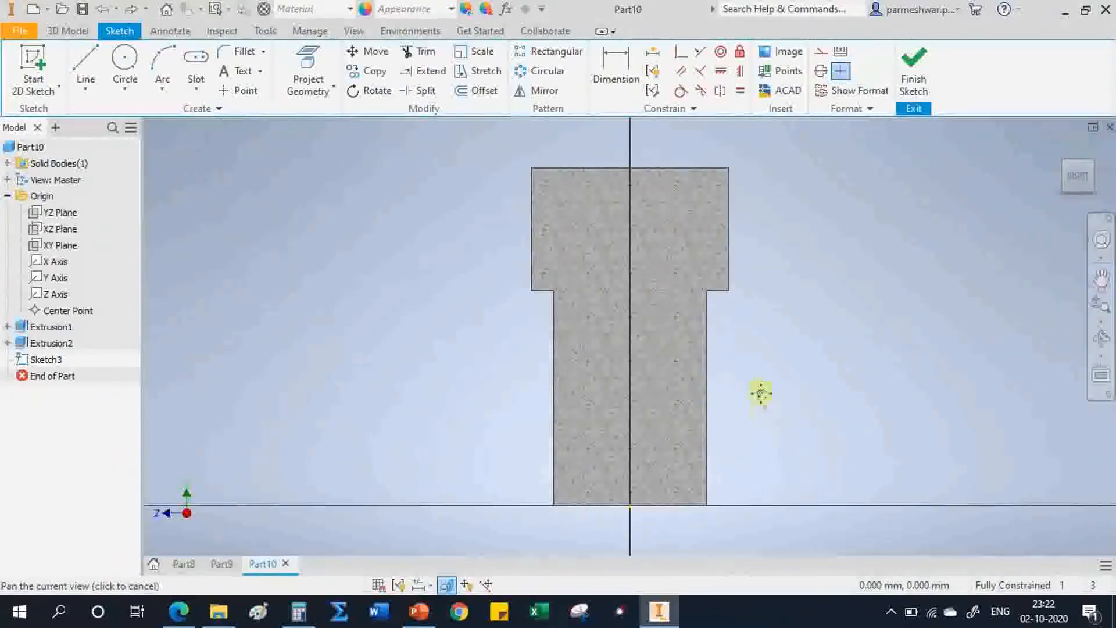
left_click_drag(760, 391, 760, 299)
right_click(462, 274)
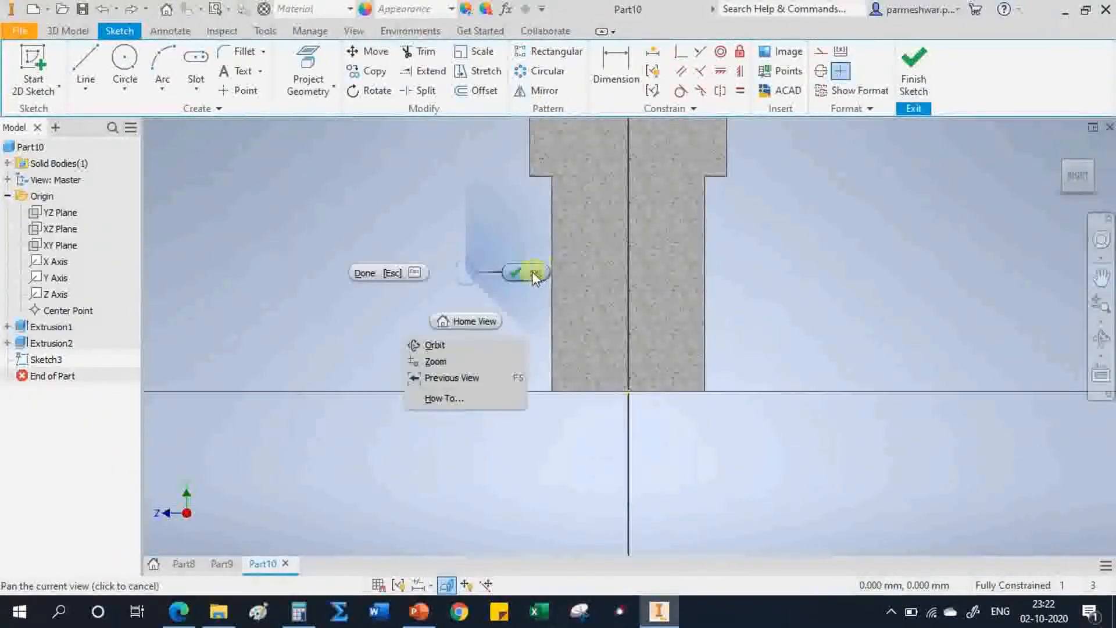
left_click(532, 273)
left_click(124, 58)
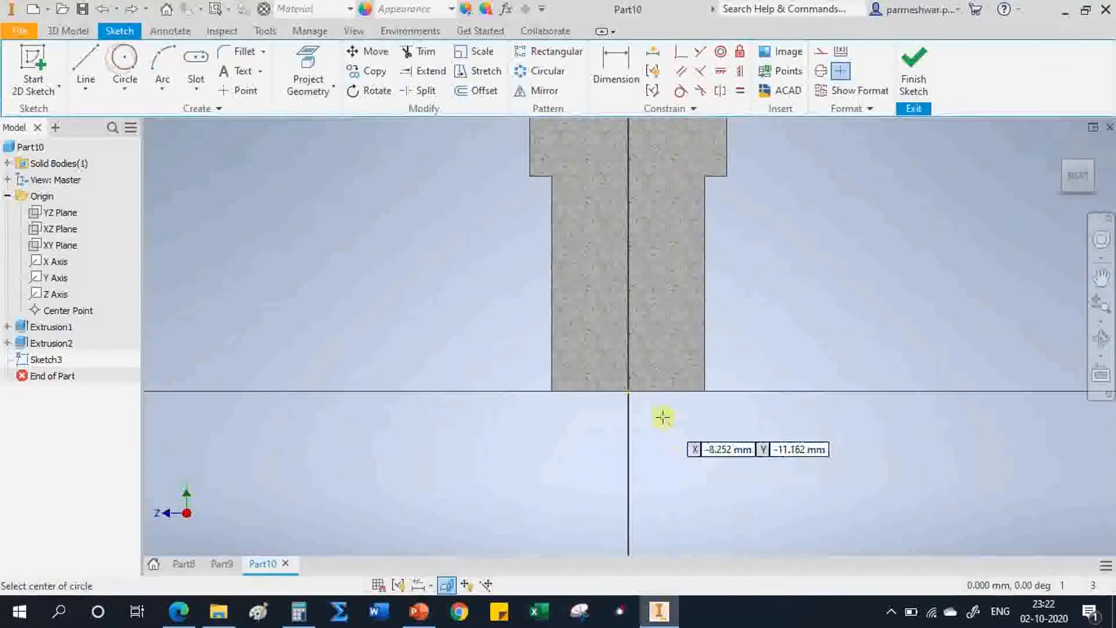
left_click(628, 335)
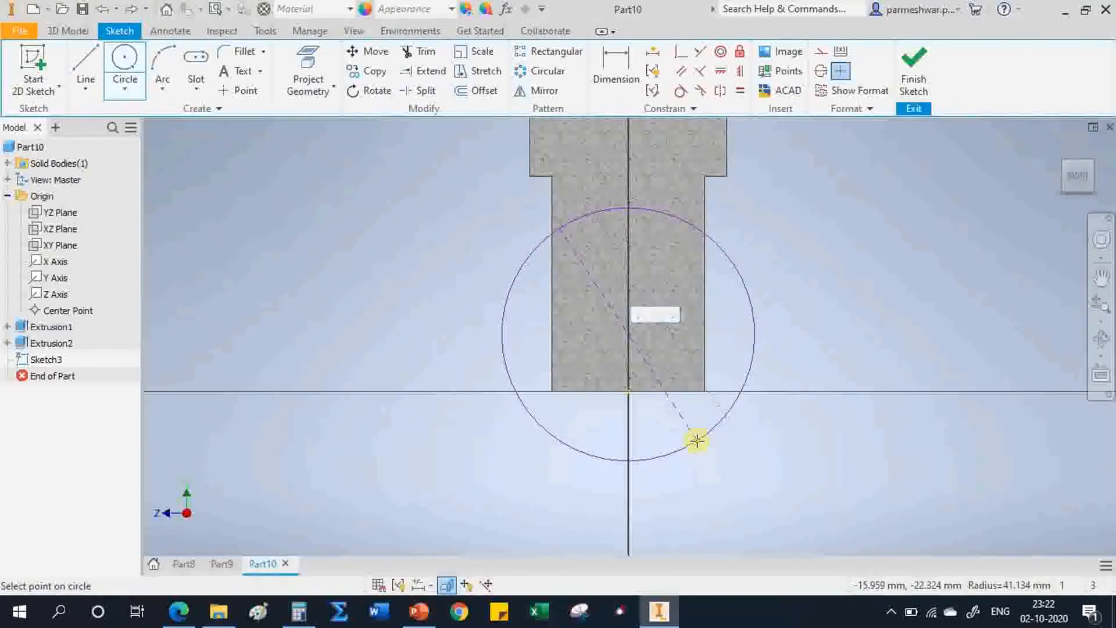
type("120")
key("Return")
right_click(925, 228)
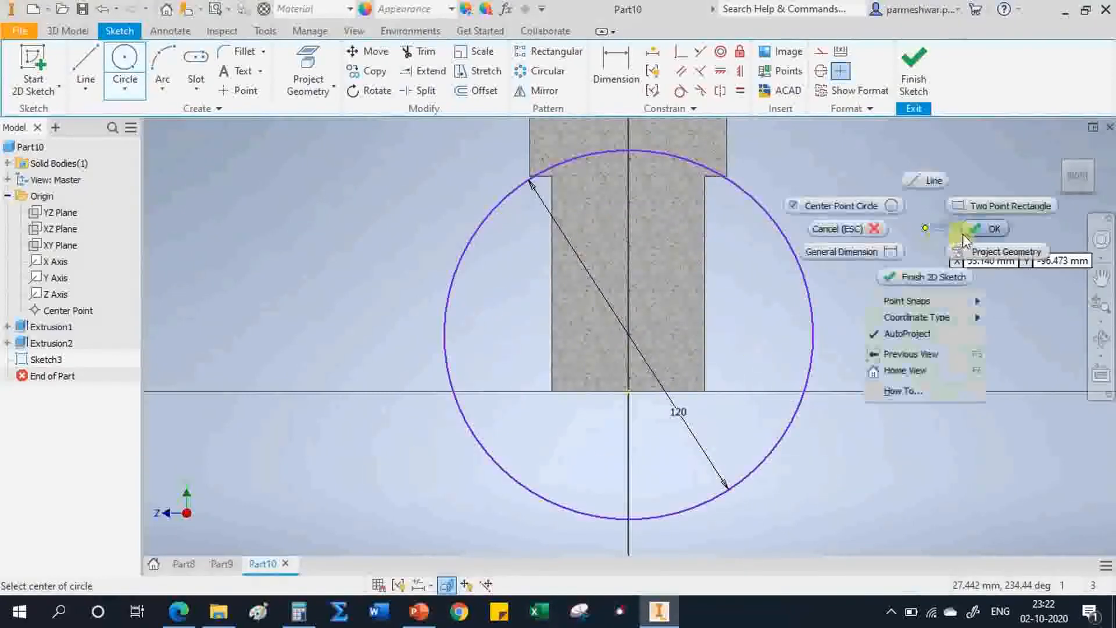
left_click(967, 229)
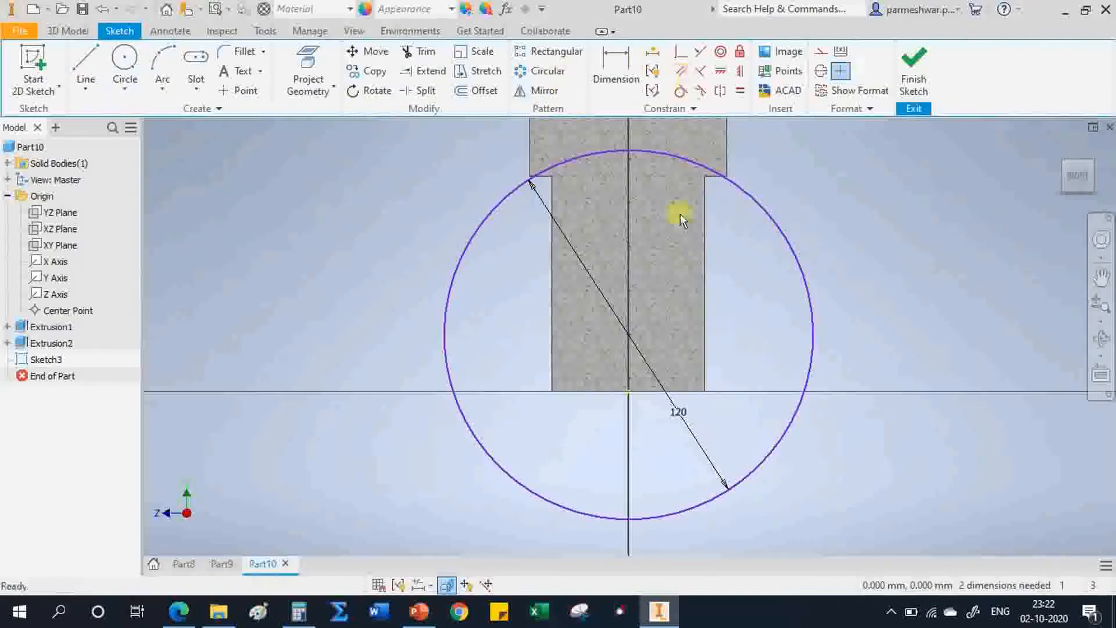
- Project the bottom edge of the shaft's narrow section into the sketch
left_click(306, 62)
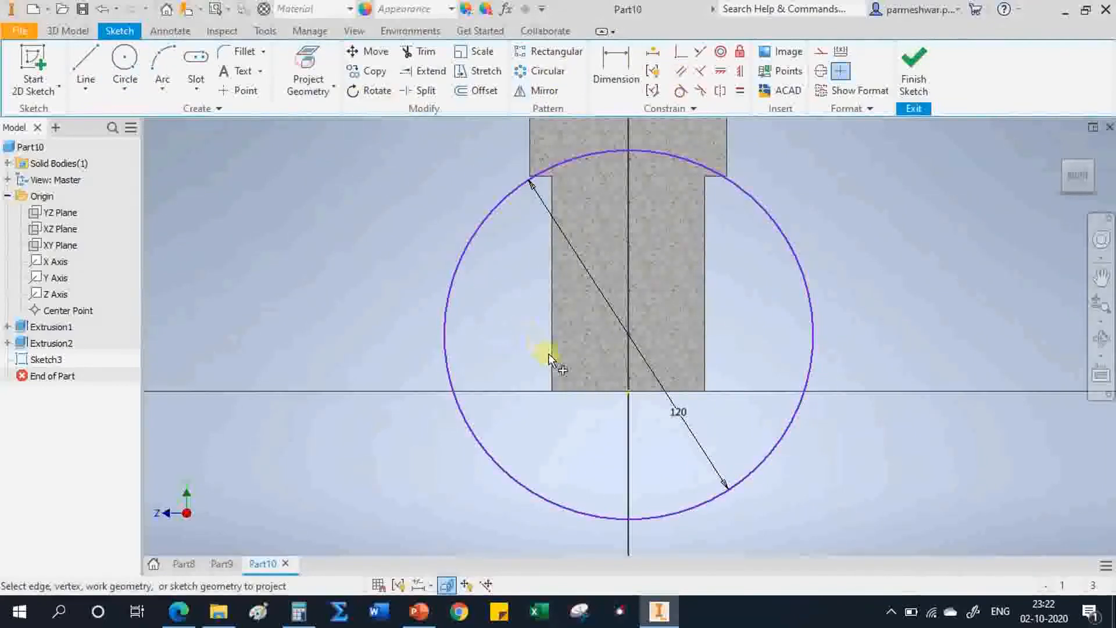
left_click(579, 391)
right_click(474, 323)
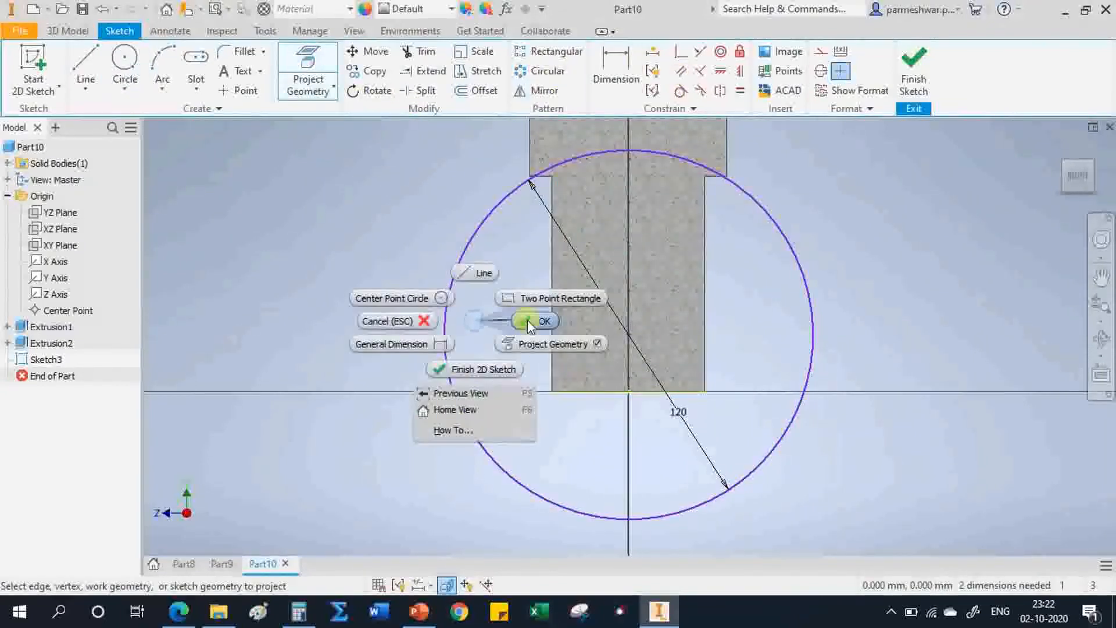
left_click(528, 320)
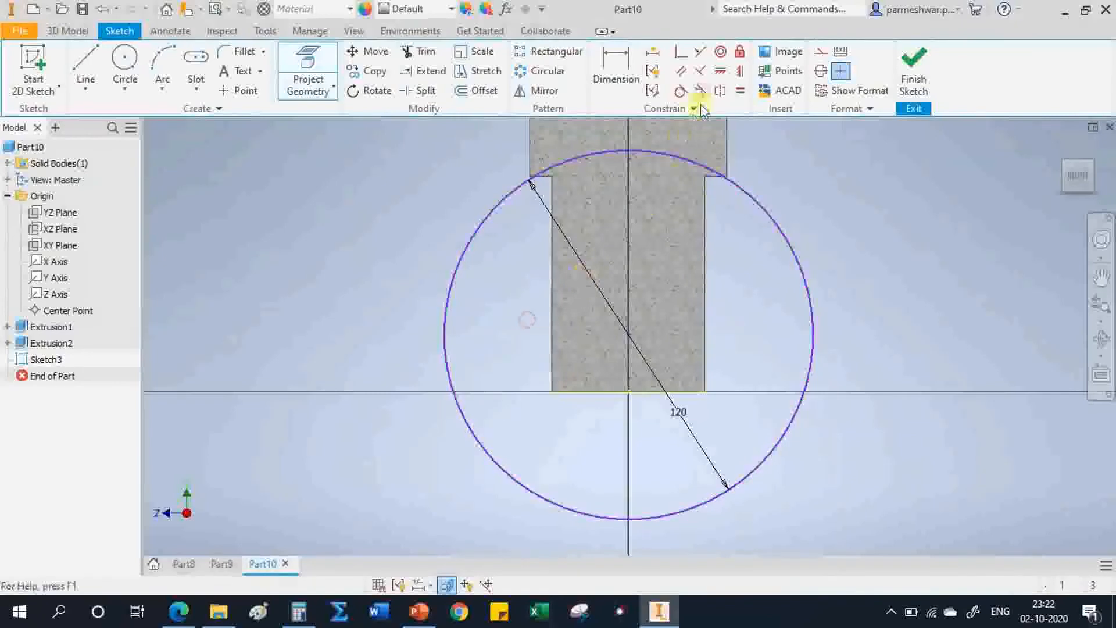
- Constrain the 120 mm circle coincident with both end points of the projected bottom edge
left_click(682, 53)
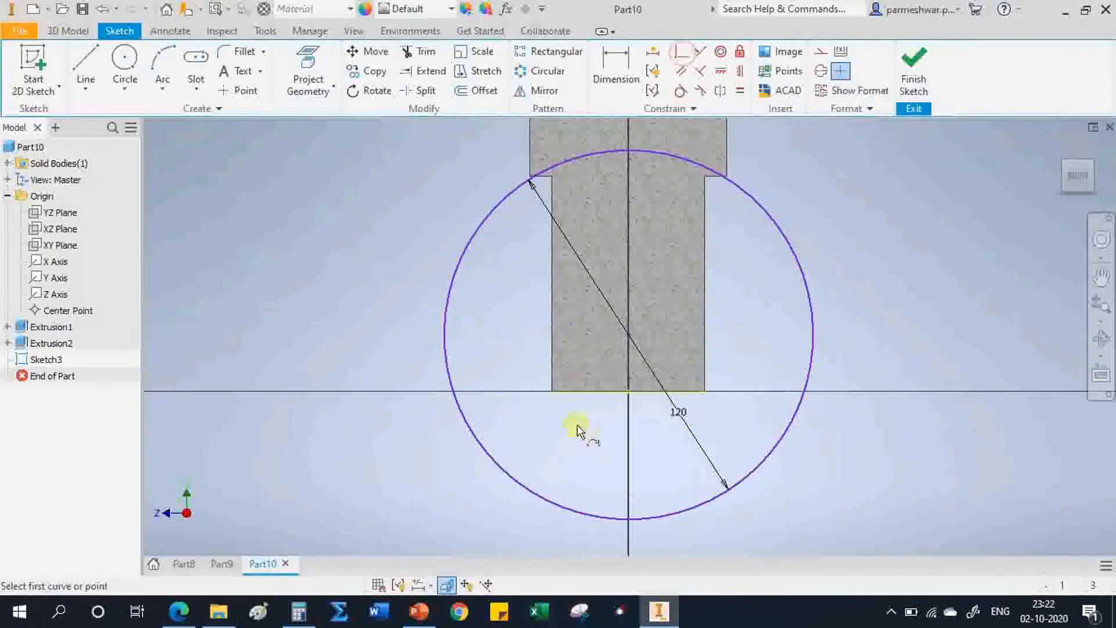
left_click(550, 391)
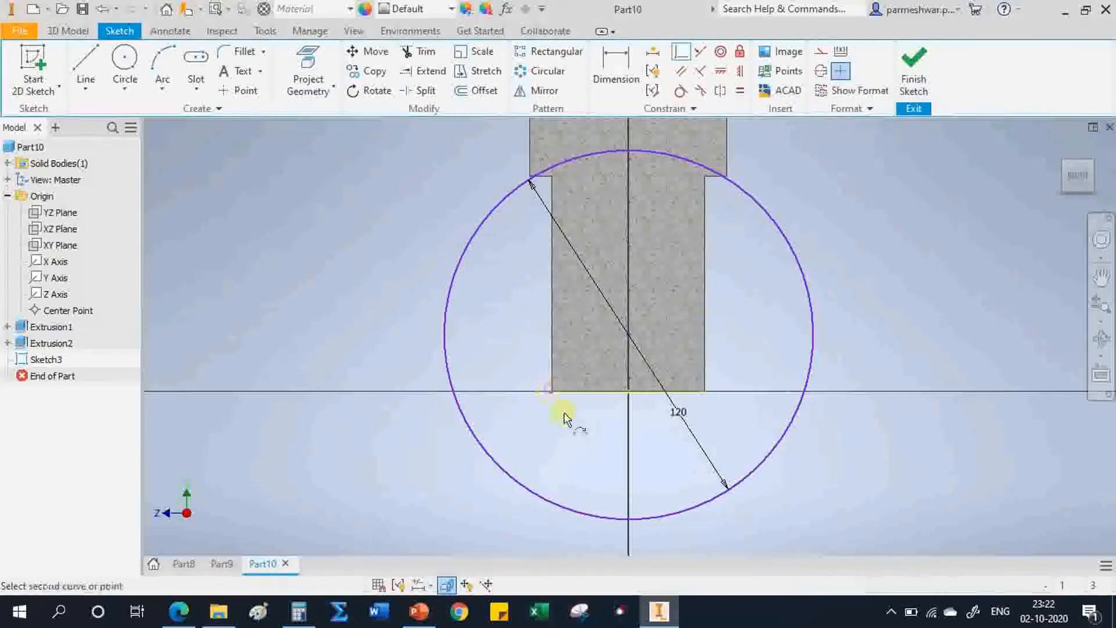
left_click(497, 470)
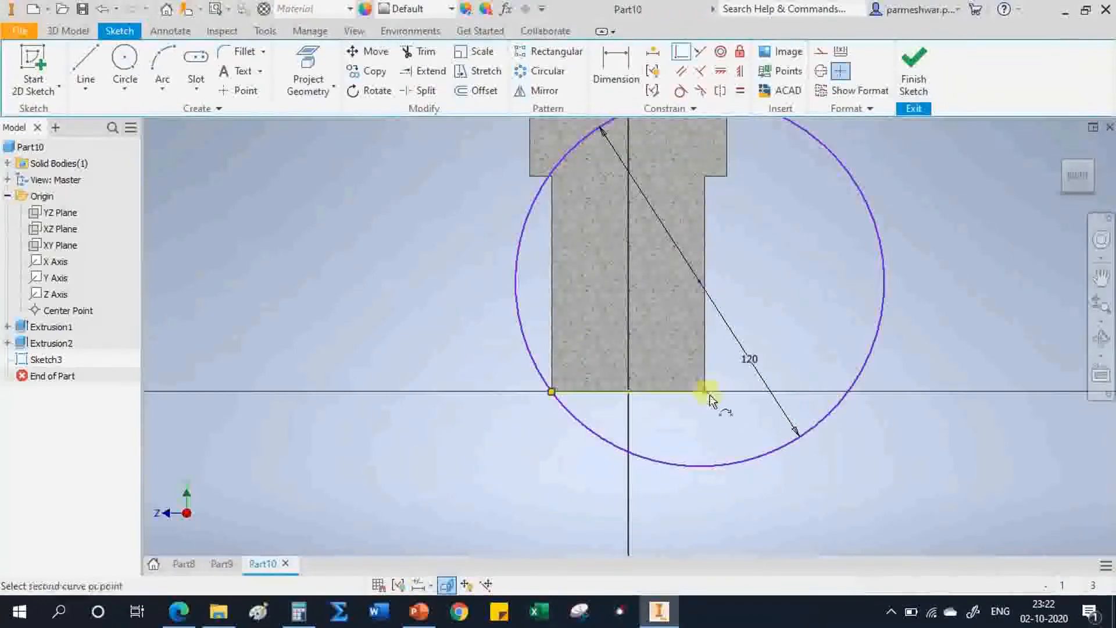
left_click(765, 455)
right_click(895, 340)
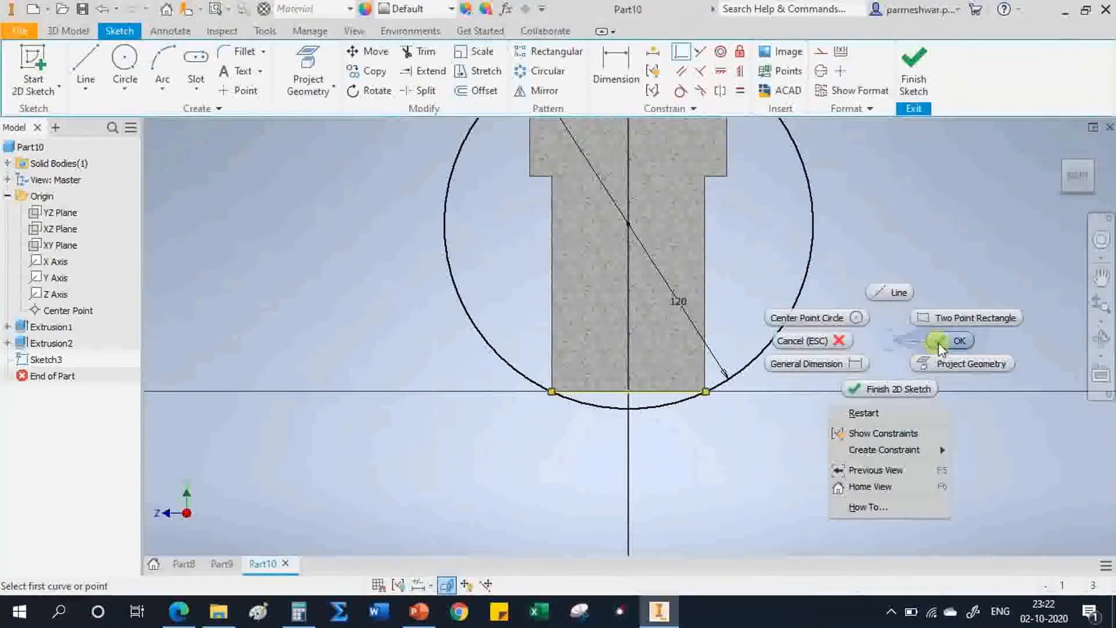
left_click(940, 343)
- Draw a vertical line about 5.5 mm long from the midpoint of the shaft's bottom edge down to the circle
left_click(85, 64)
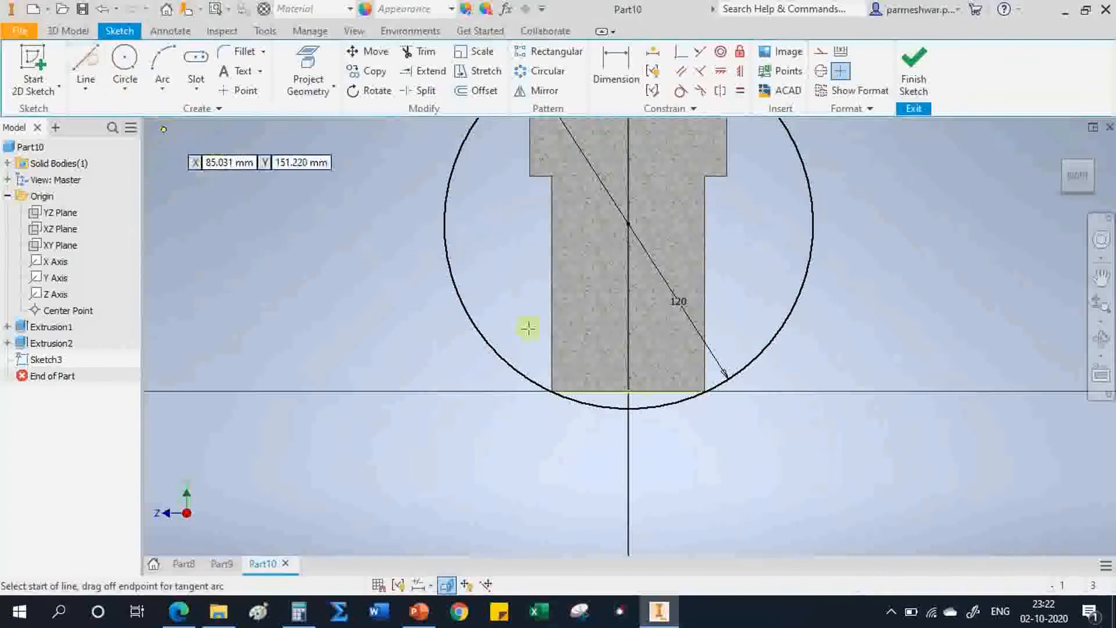
left_click(629, 391)
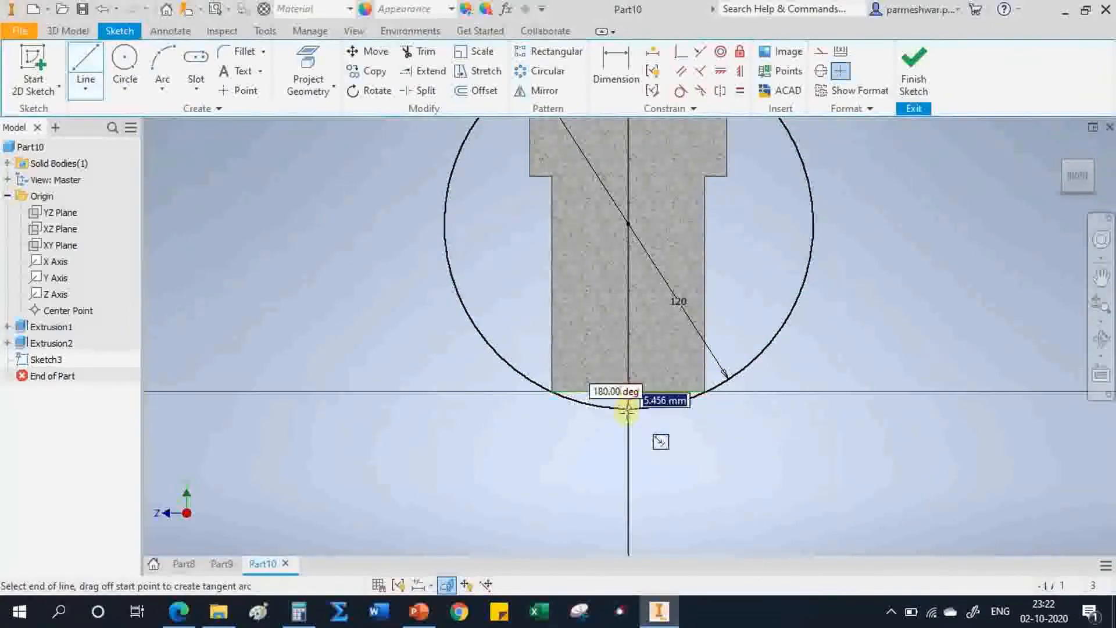
scroll(627, 410, "down", 3)
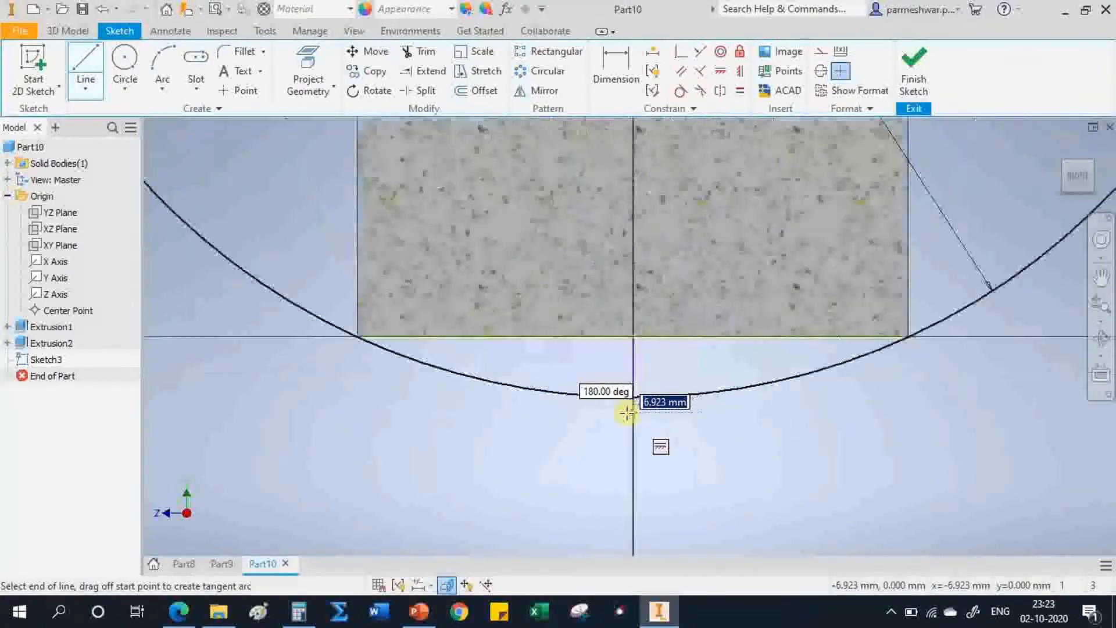
left_click(631, 398)
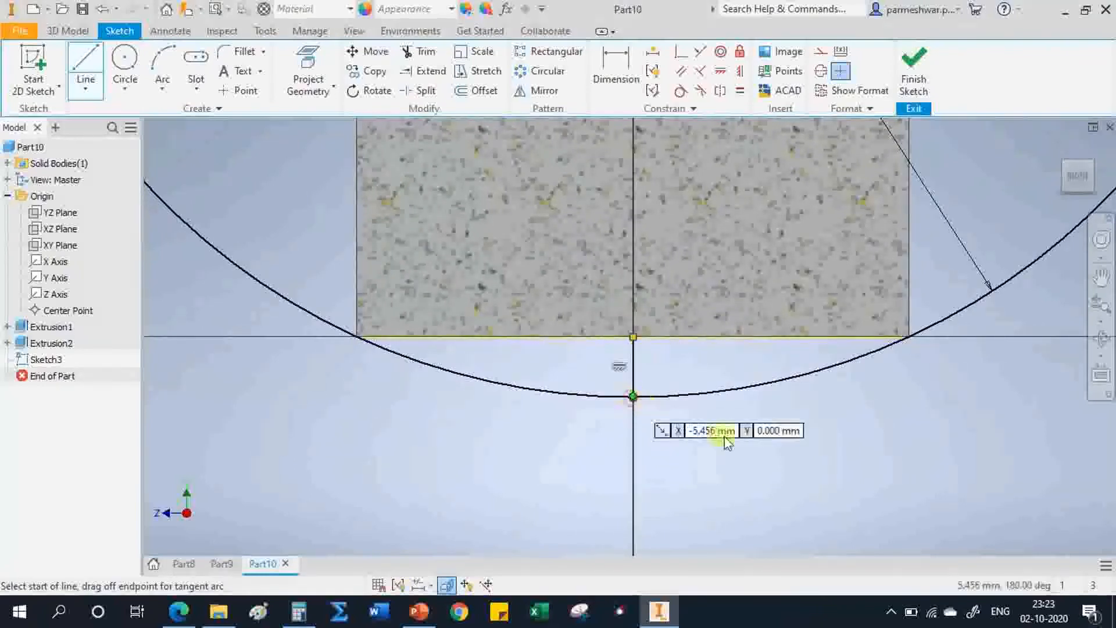
right_click(764, 453)
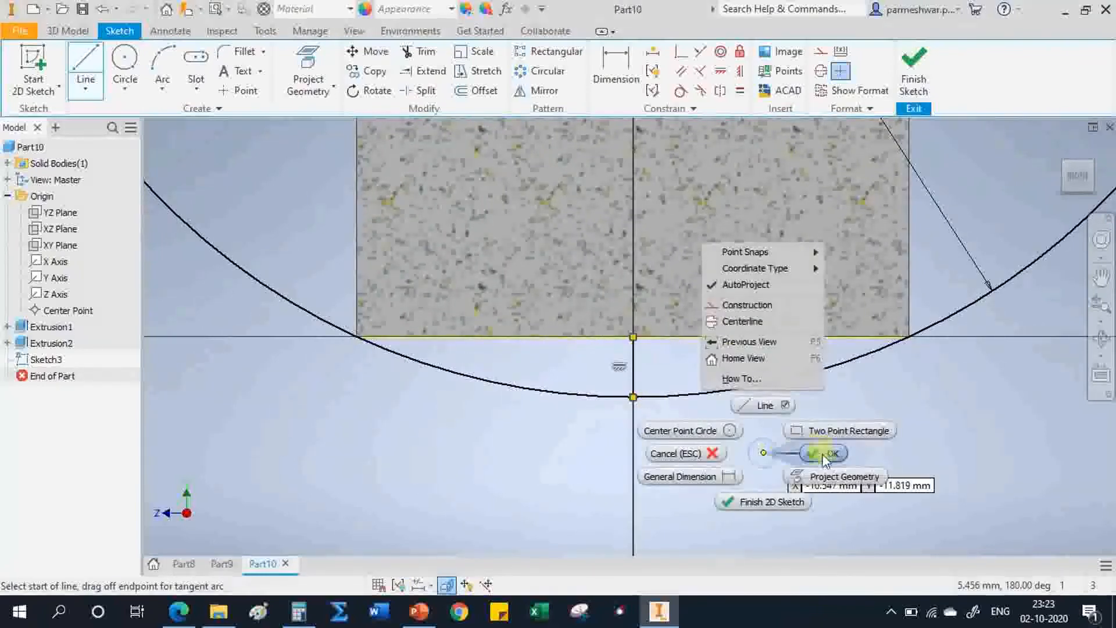
left_click(820, 454)
- Trim away the part of the circle above the shaft's bottom edge
scroll(655, 402, "up", 3)
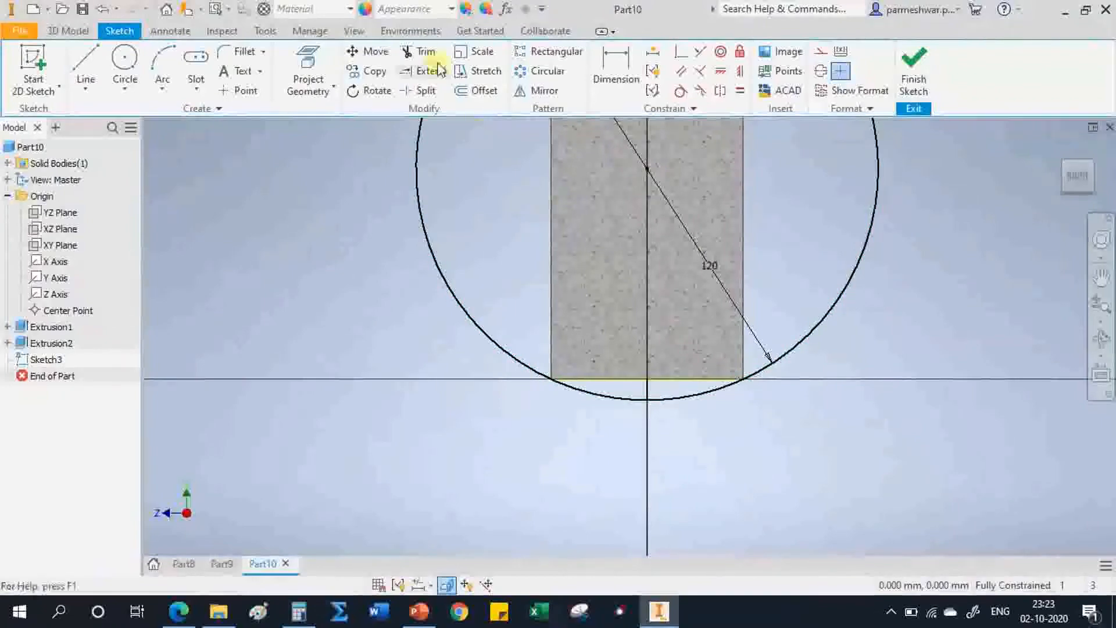
left_click(419, 52)
left_click(435, 254)
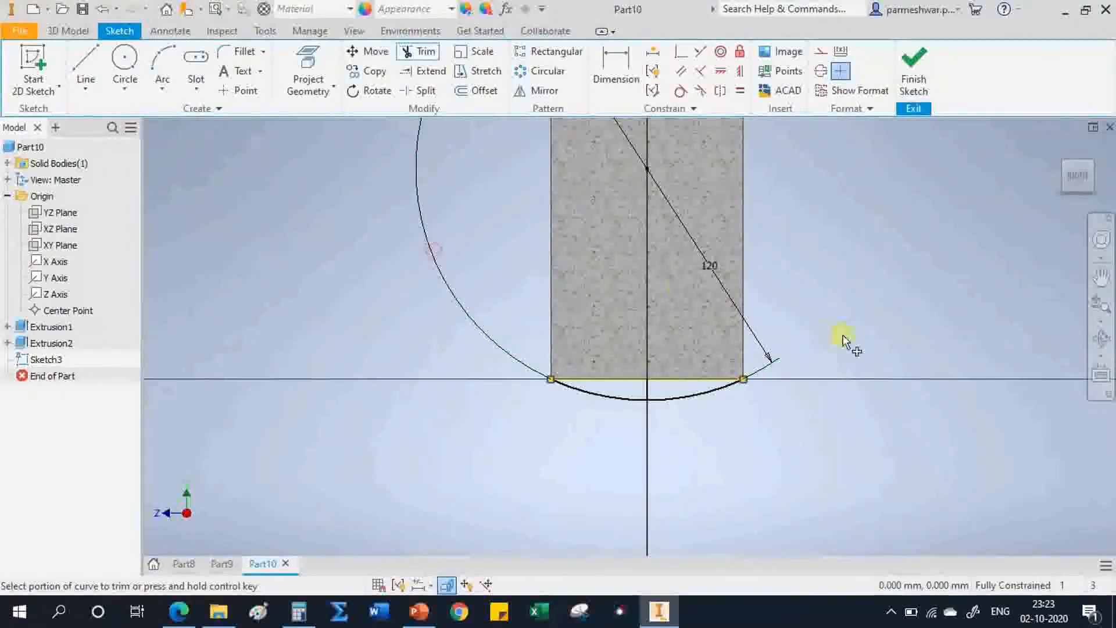
right_click(710, 433)
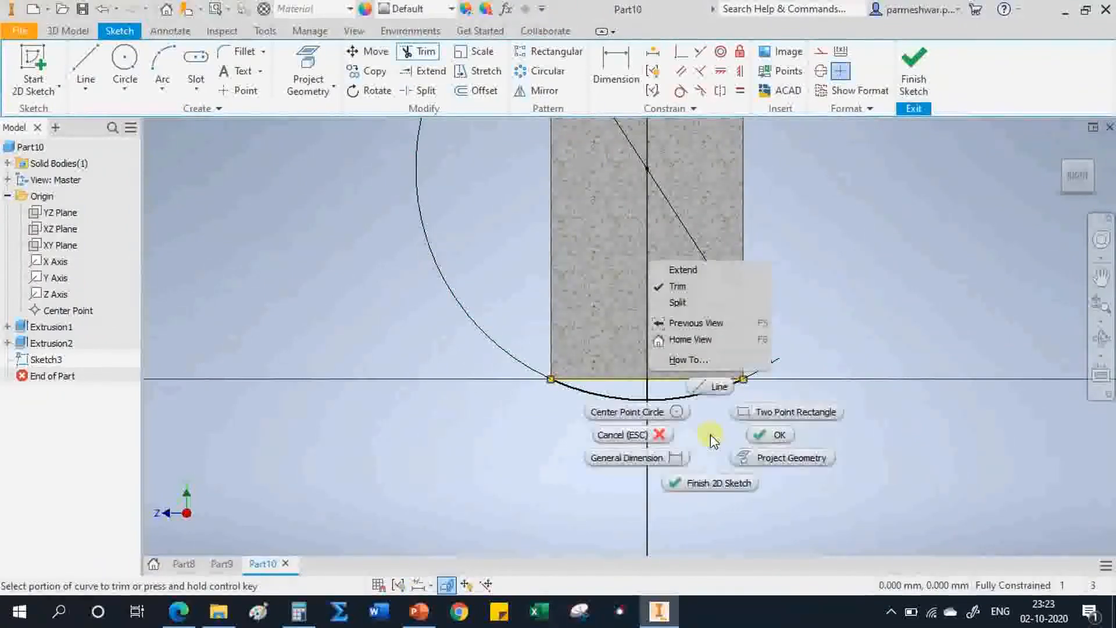
left_click(762, 430)
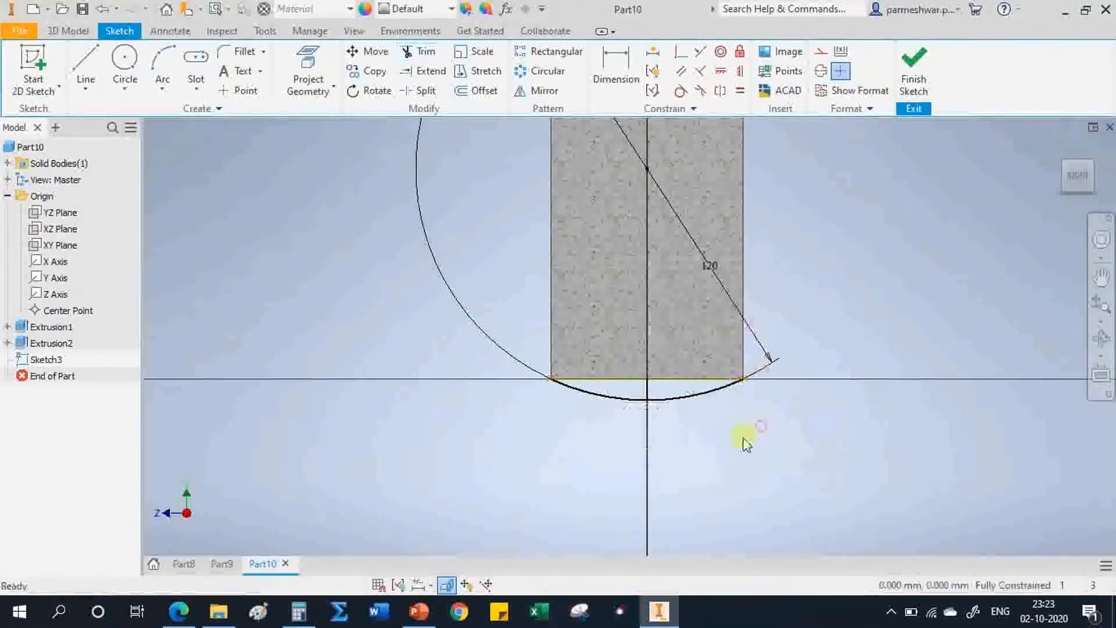
- Trim the remaining arc on the negative Z side of the short vertical line and finish the sketch
left_click(428, 60)
left_click(685, 400)
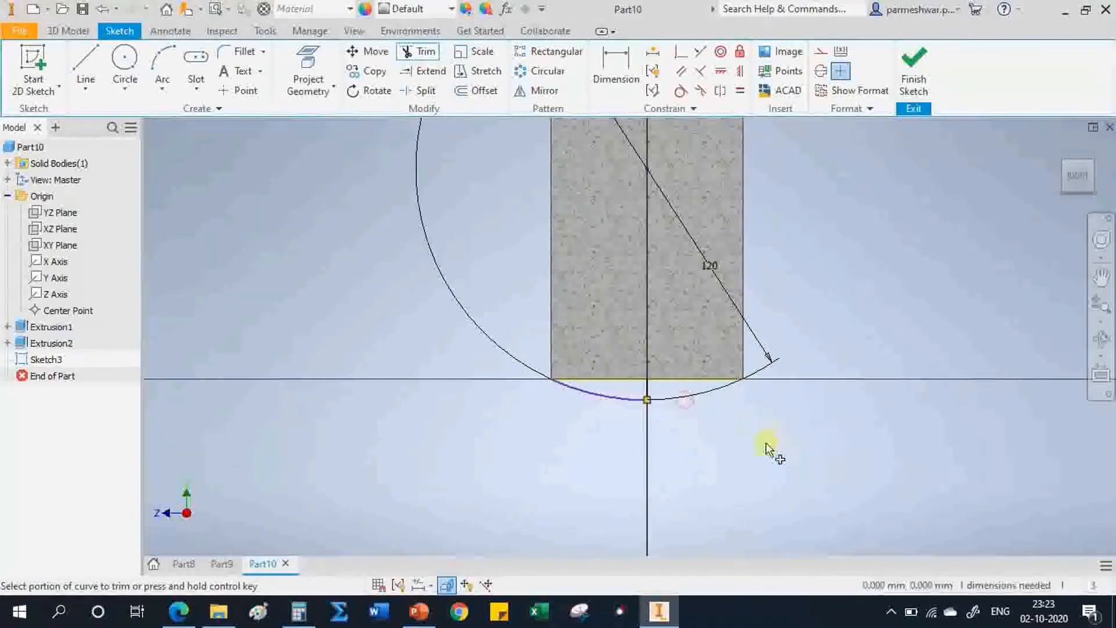
right_click(766, 444)
left_click(826, 448)
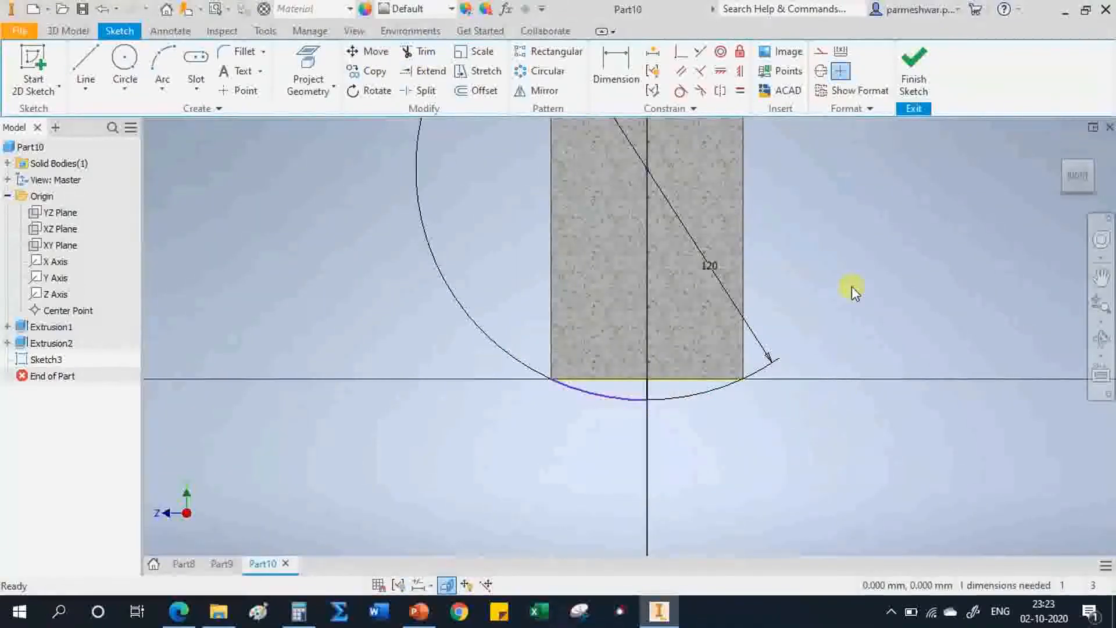
left_click(914, 67)
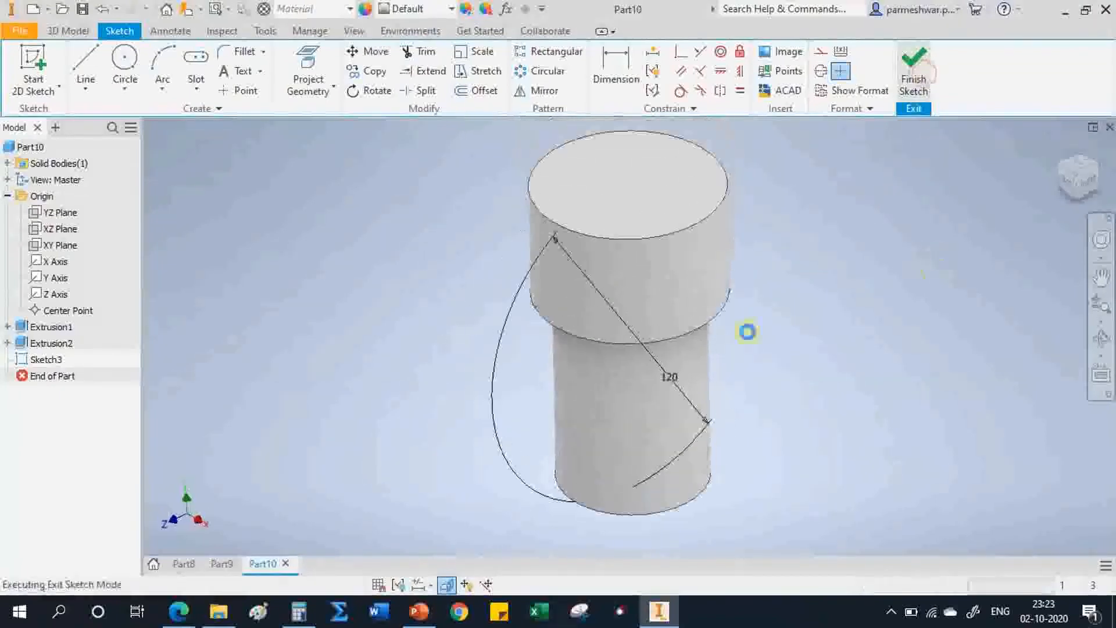
- Revolve the half-dome profile a full 360 degrees about the short vertical line, joined to the shaft, and restore the home view
left_click(124, 63)
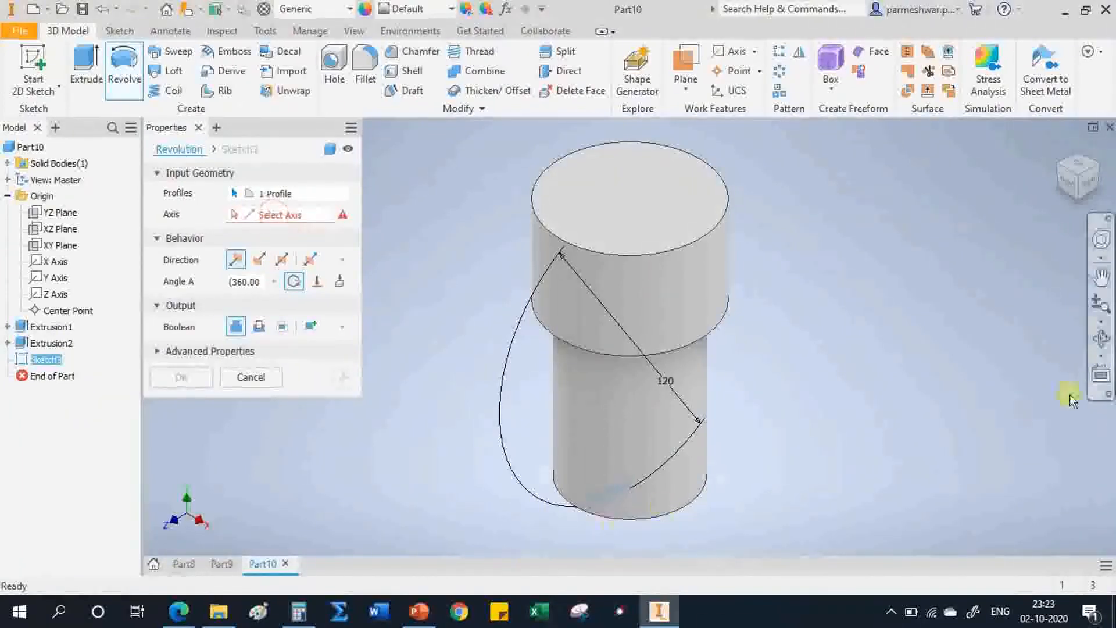
left_click(1104, 354)
left_click_drag(643, 463, 615, 401)
right_click(614, 401)
left_click(668, 400)
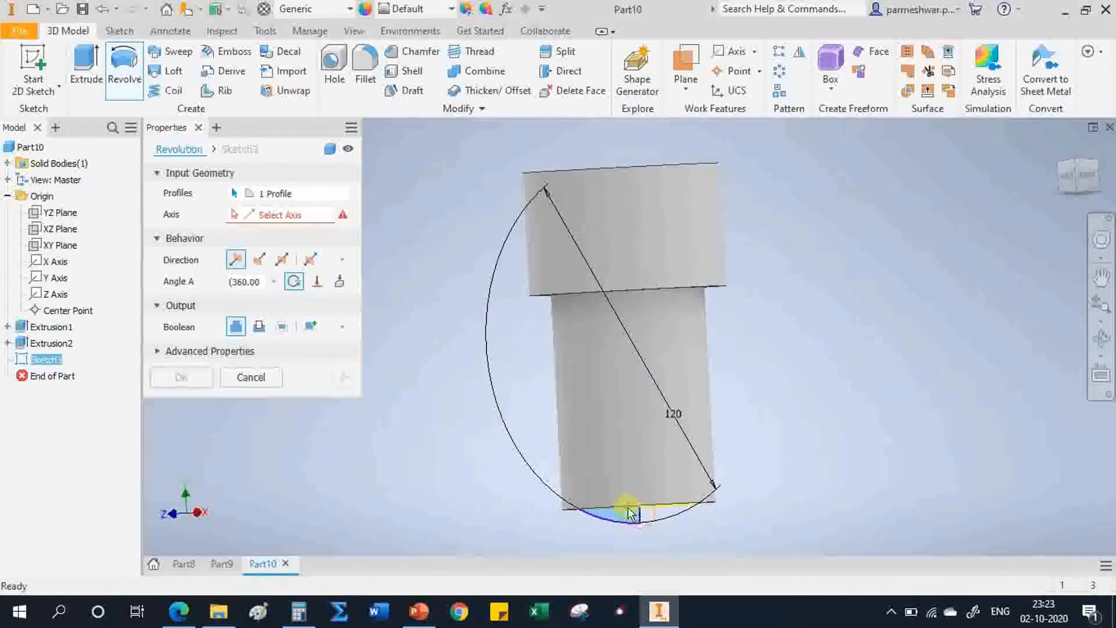
left_click(257, 216)
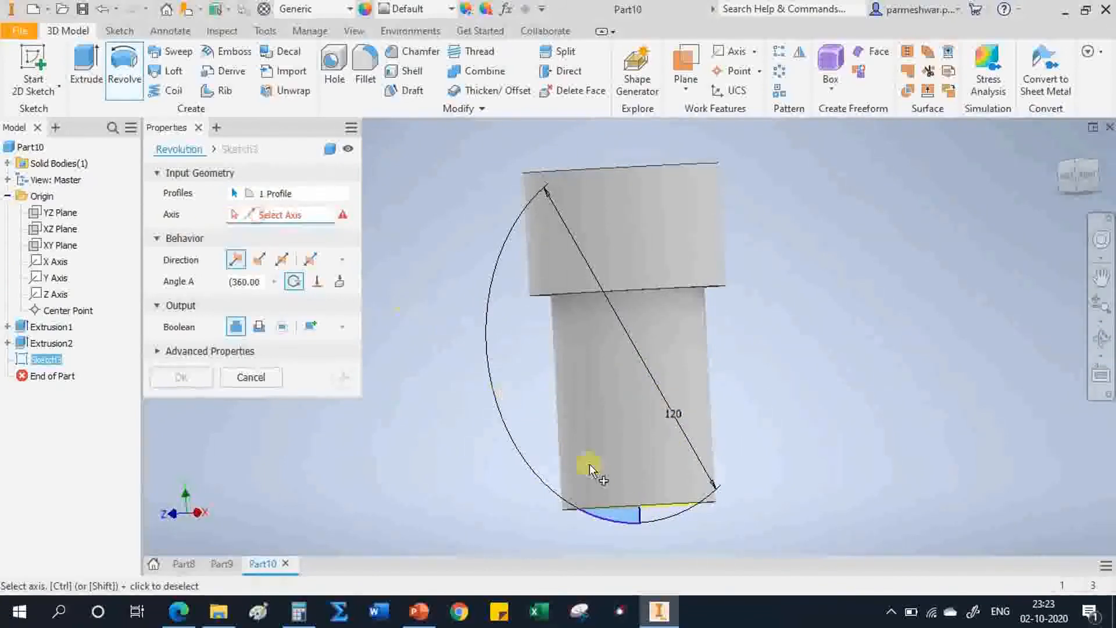
left_click(640, 515)
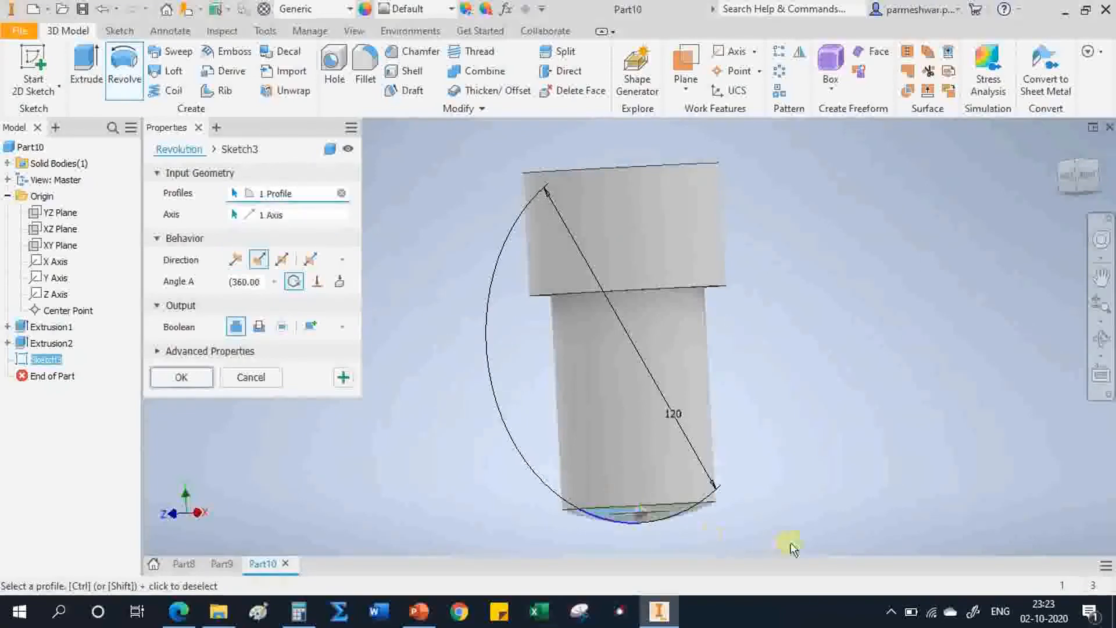
left_click(181, 377)
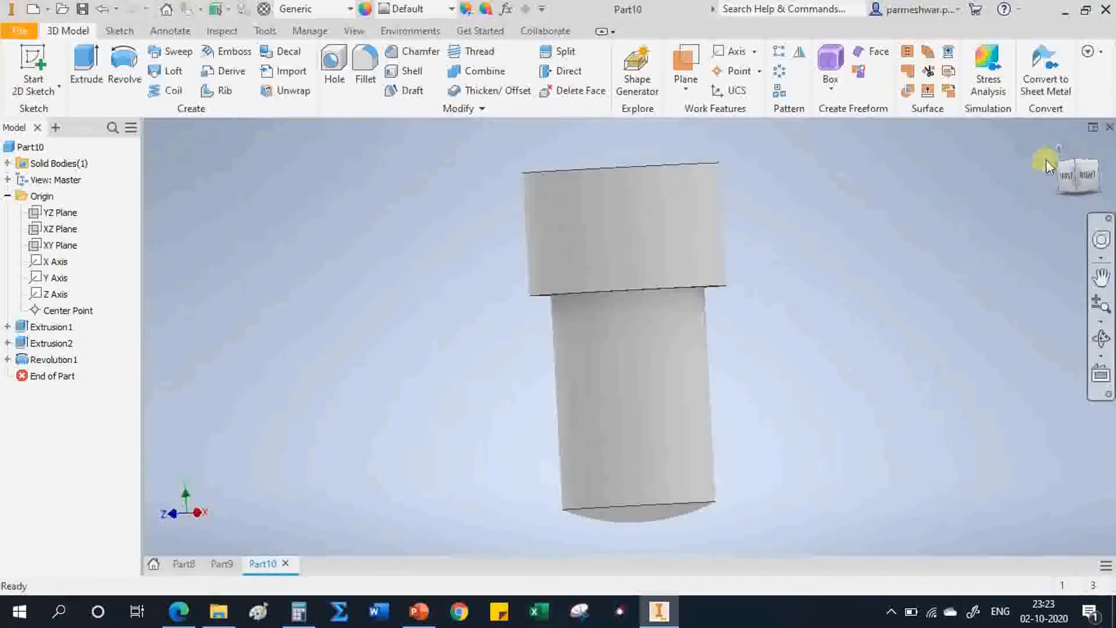
left_click(1058, 146)
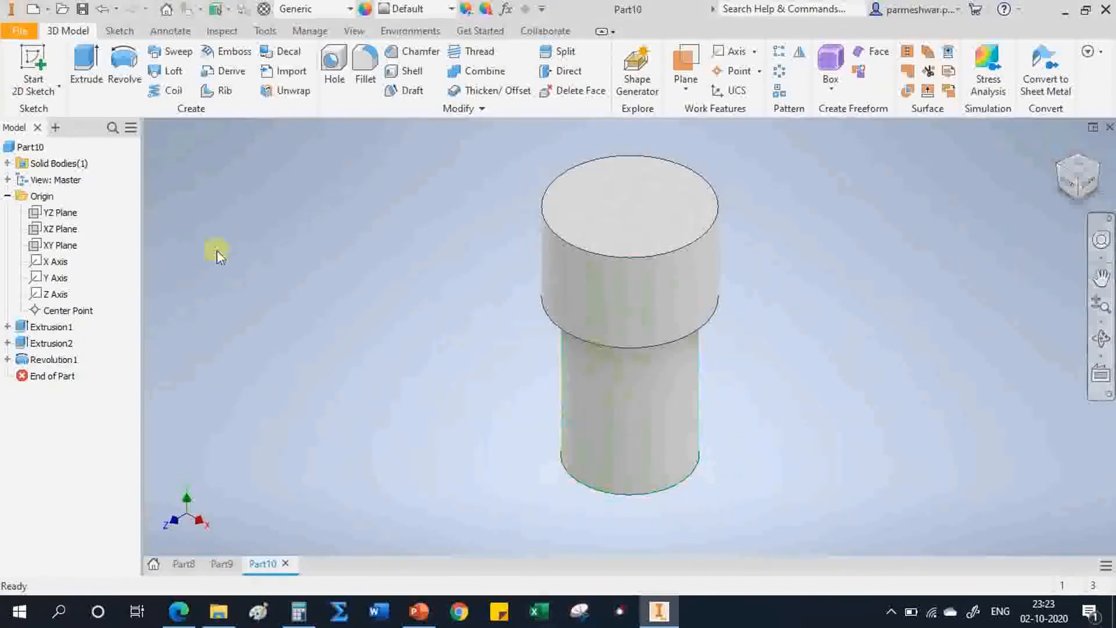
- Leave the shaft unsaved and create a new part from the metric Standard (mm).ipt template
key("ctrl+s")
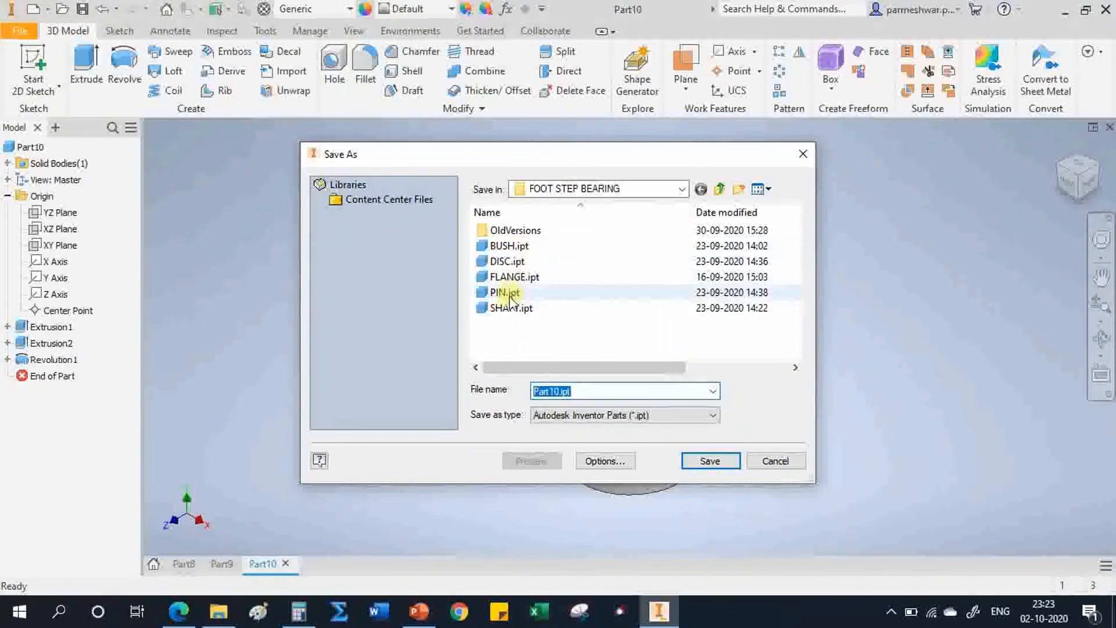
left_click(773, 461)
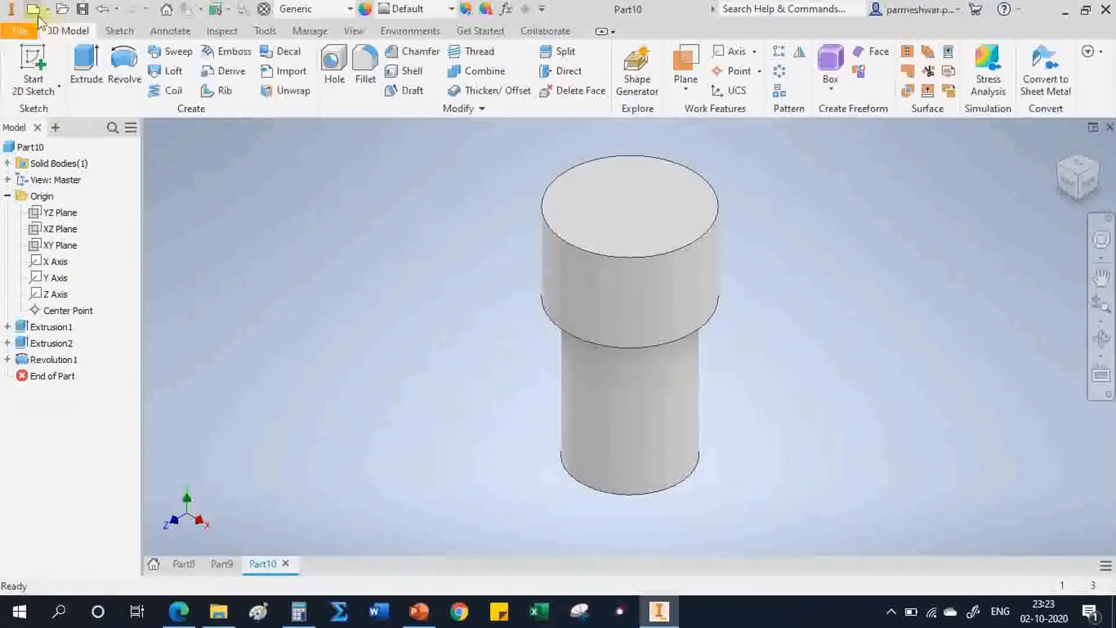
key("ctrl+n")
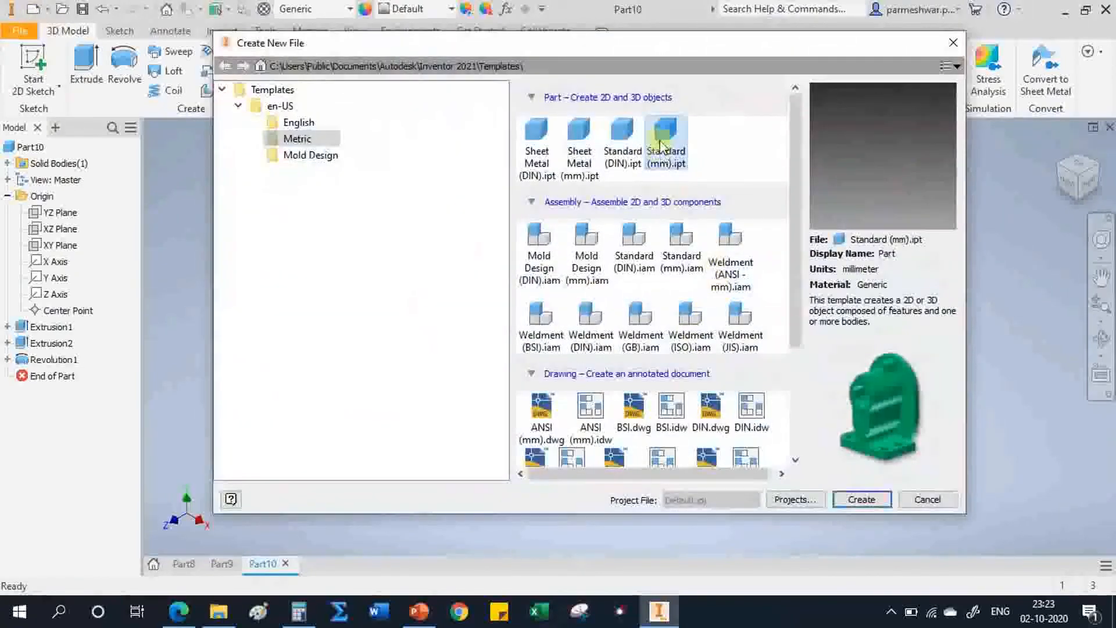
left_click(872, 499)
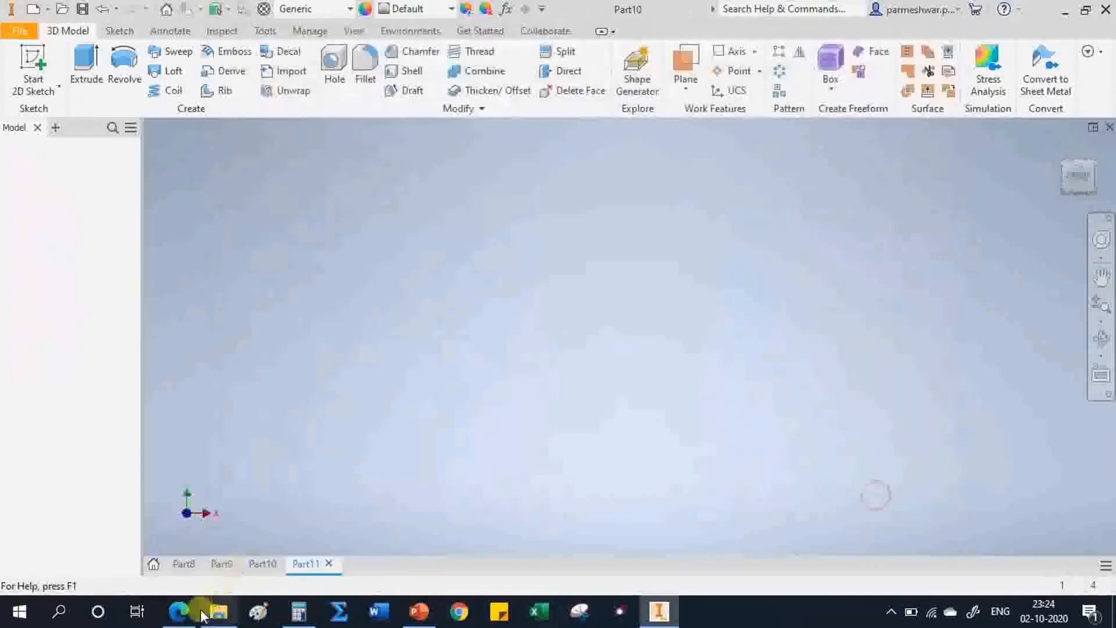
- Check the disc drawing in the PDF in Edge, return to Inventor and start a sketch on the horizontal XZ plane
left_click(181, 611)
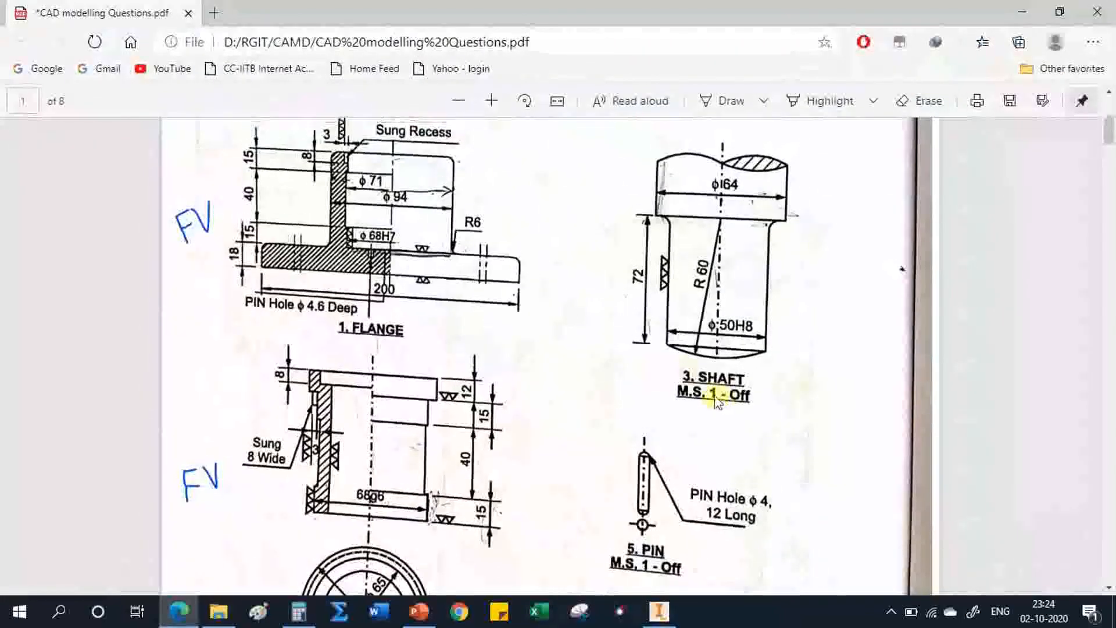
scroll(712, 386, "up", 4)
scroll(709, 372, "up", 1)
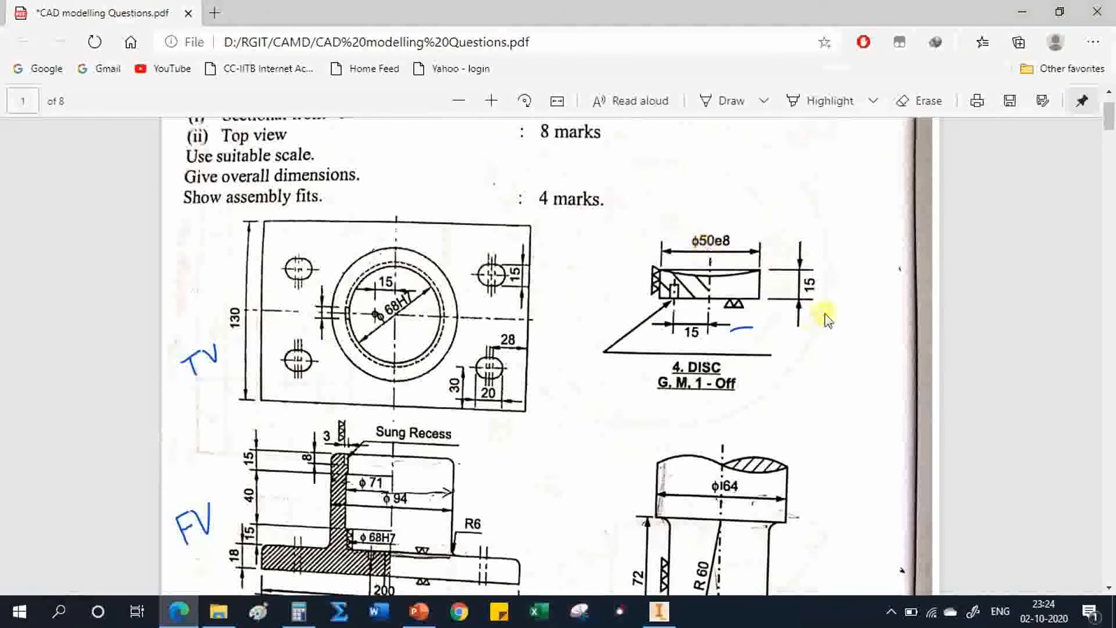
left_click(659, 611)
left_click(46, 67)
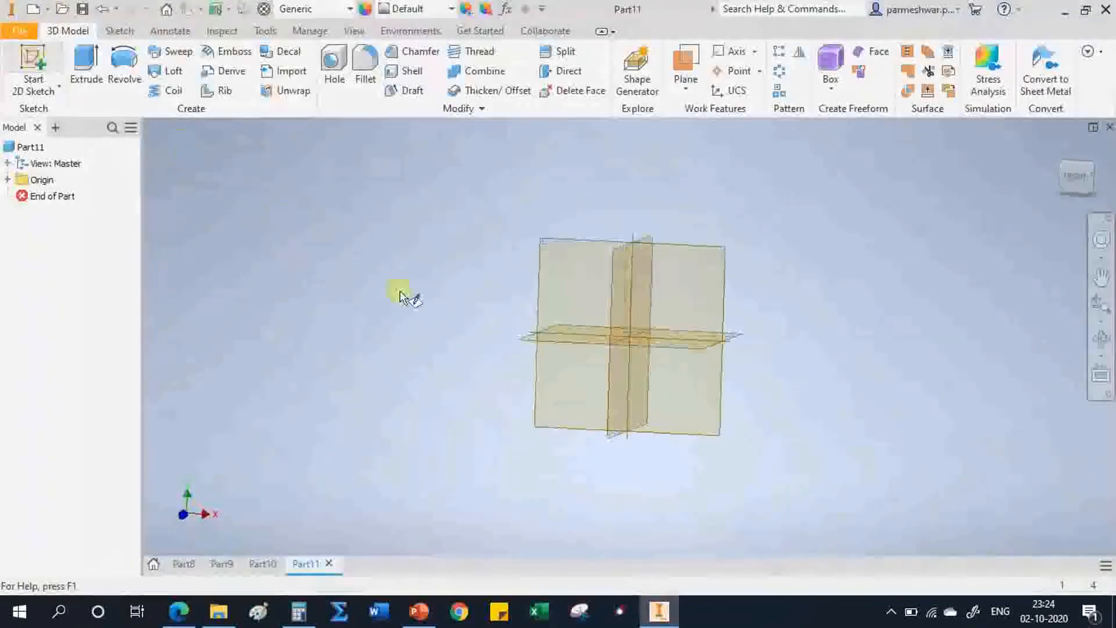
left_click(494, 333)
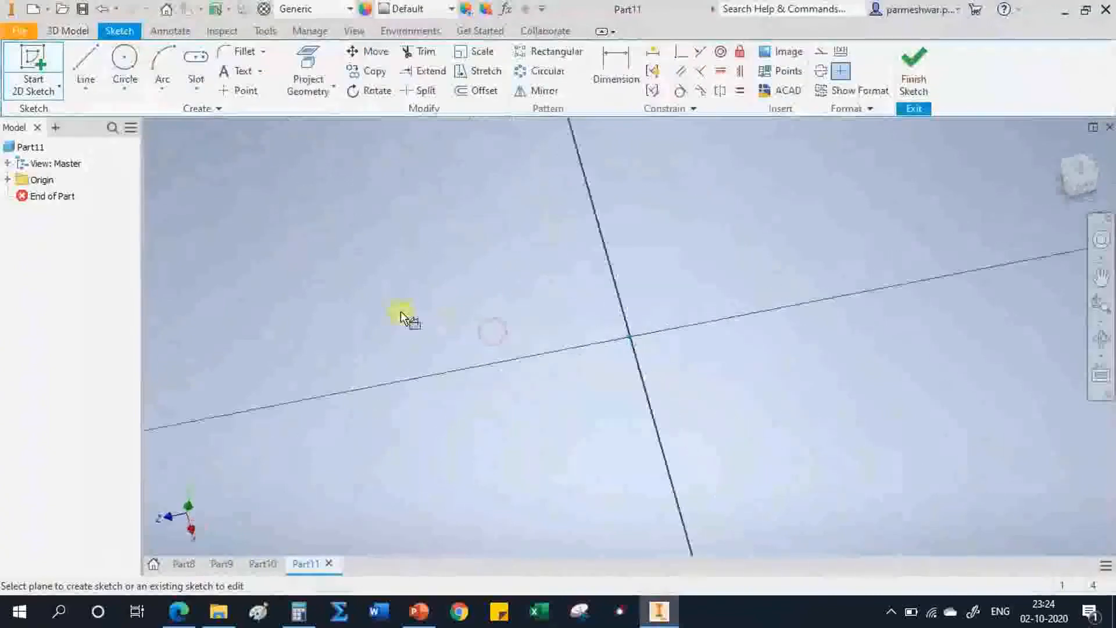
- Sketch a 50 mm diameter circle centred on the origin, finish the sketch and extrude it 15 mm to form the disc
left_click(124, 58)
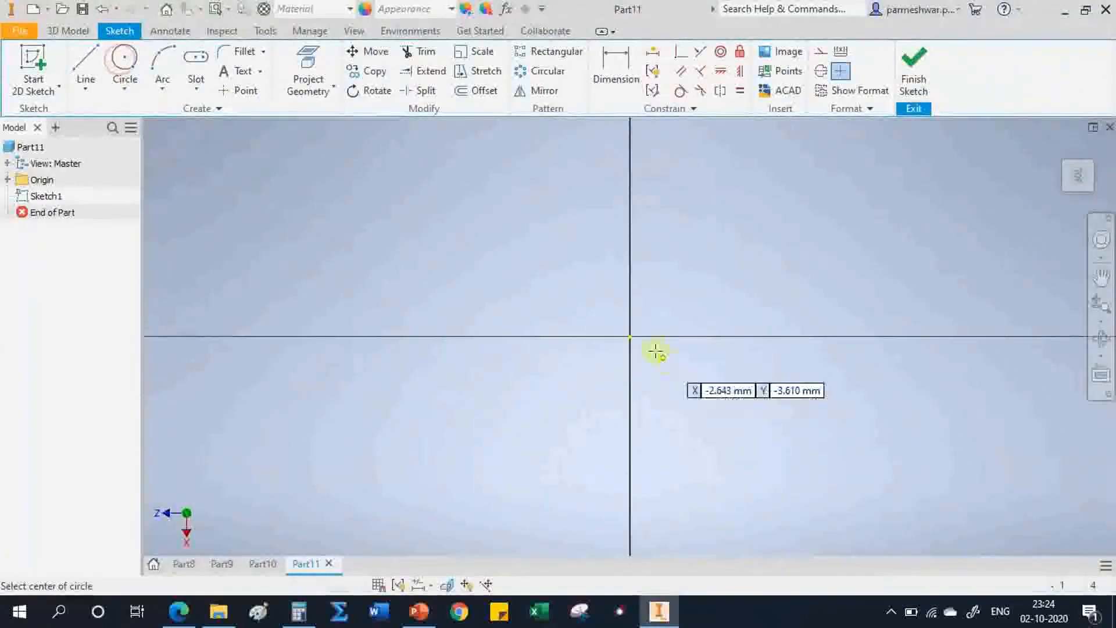
left_click(630, 336)
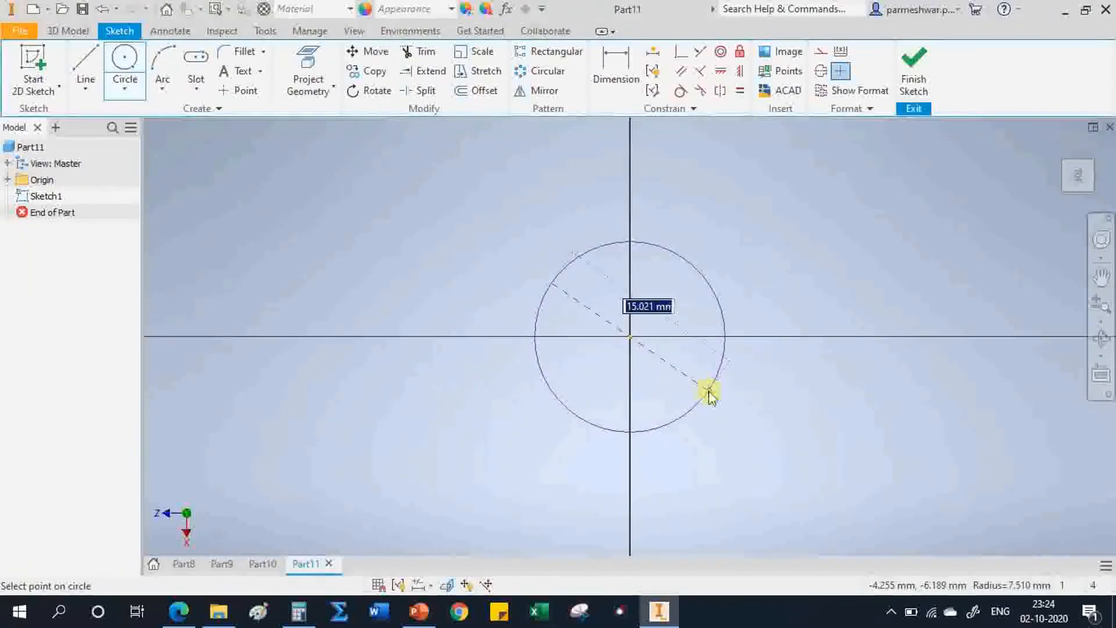
key("Return")
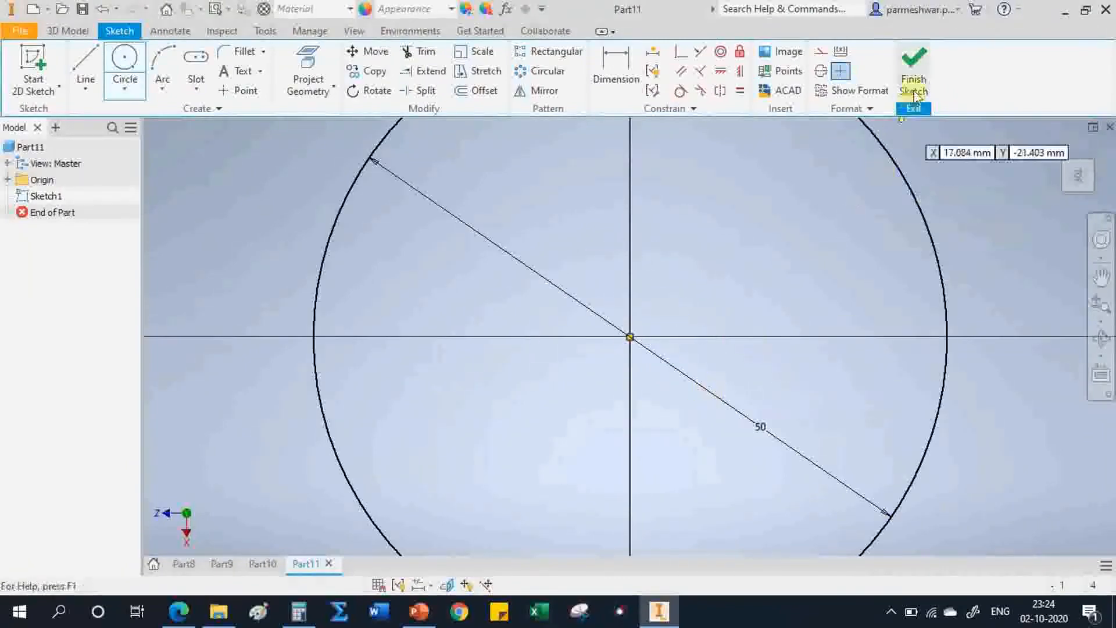
left_click(914, 70)
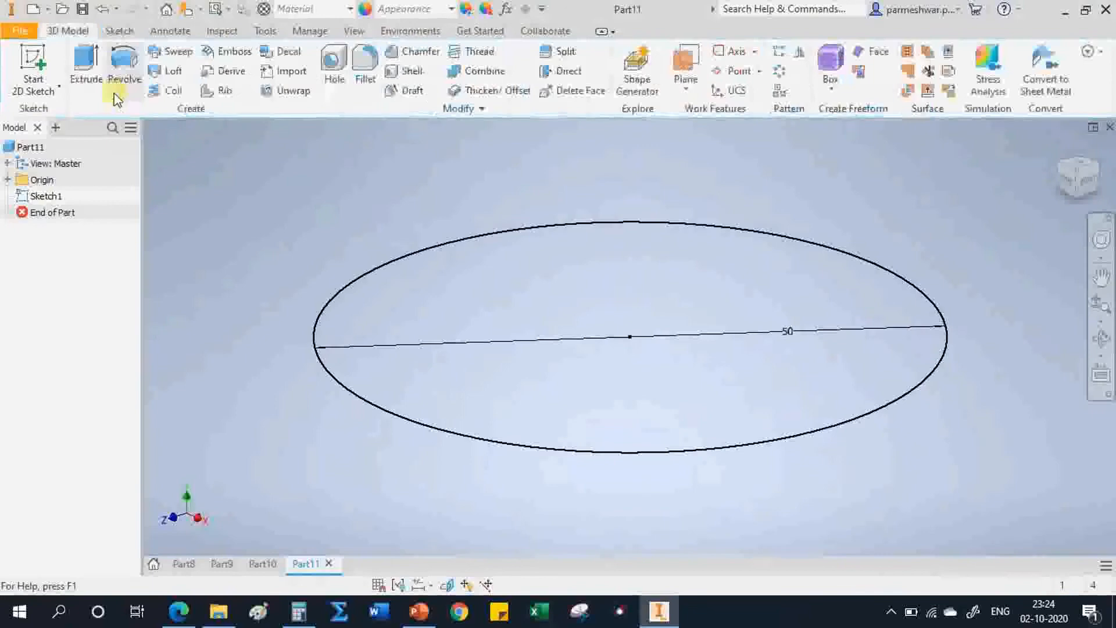
left_click(86, 65)
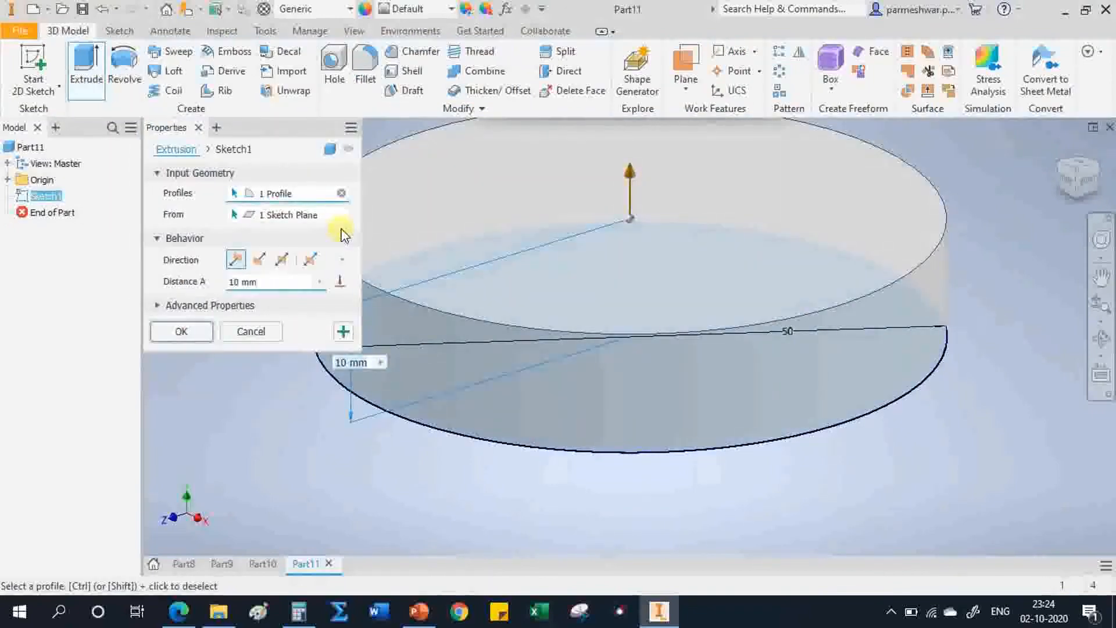
left_click(184, 332)
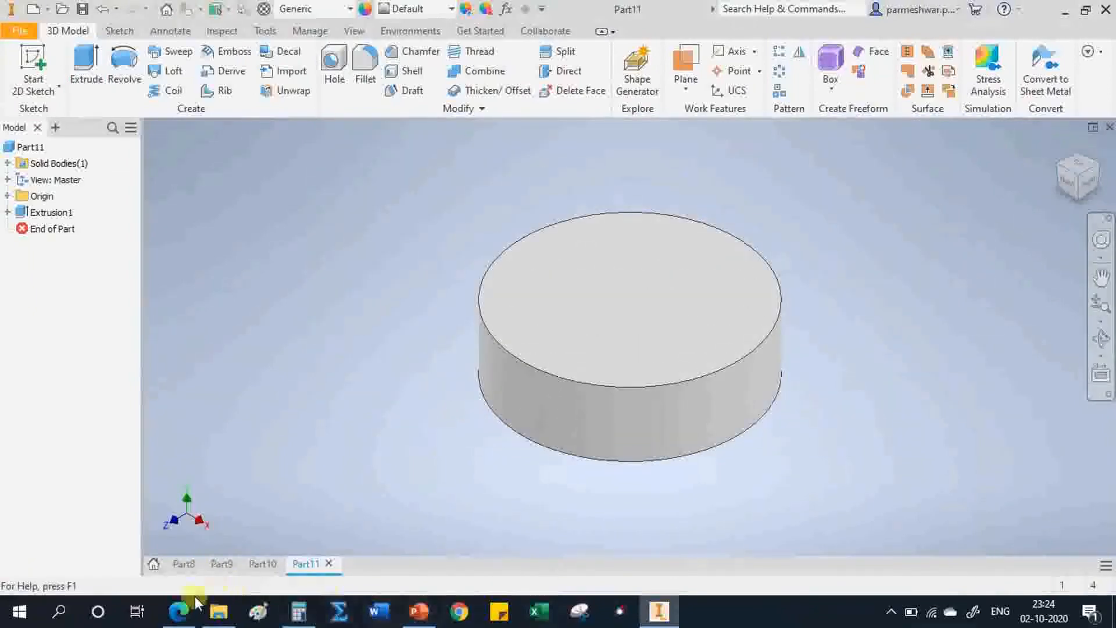
- Check the disc's profile and the shaft's end radius in the PDF drawing in Edge, and return to Inventor
left_click(194, 599)
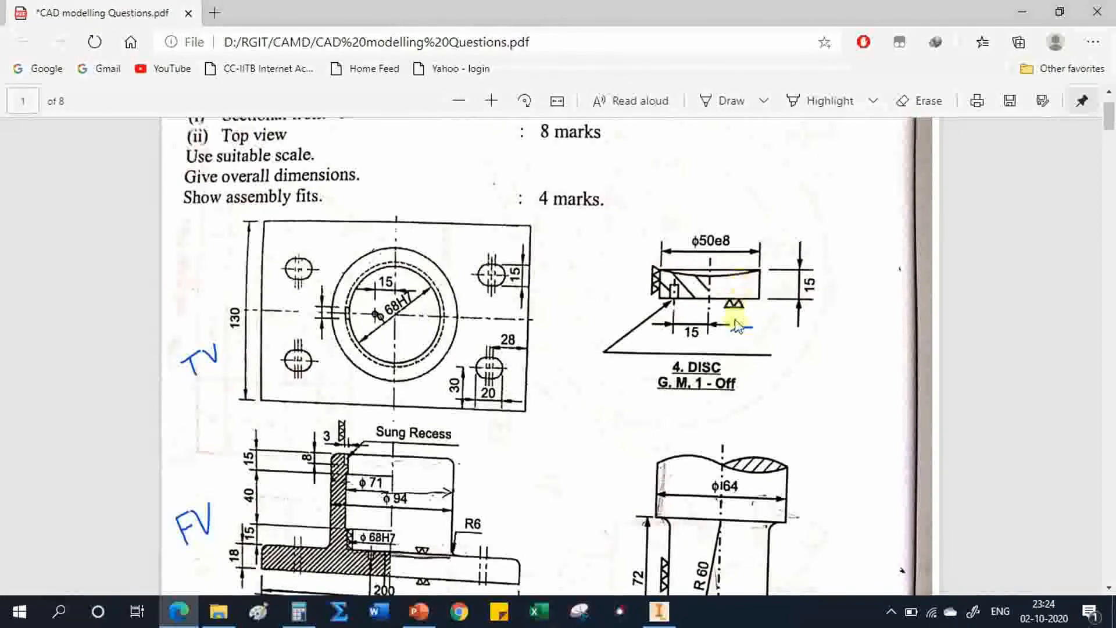
scroll(735, 326, "down", 4)
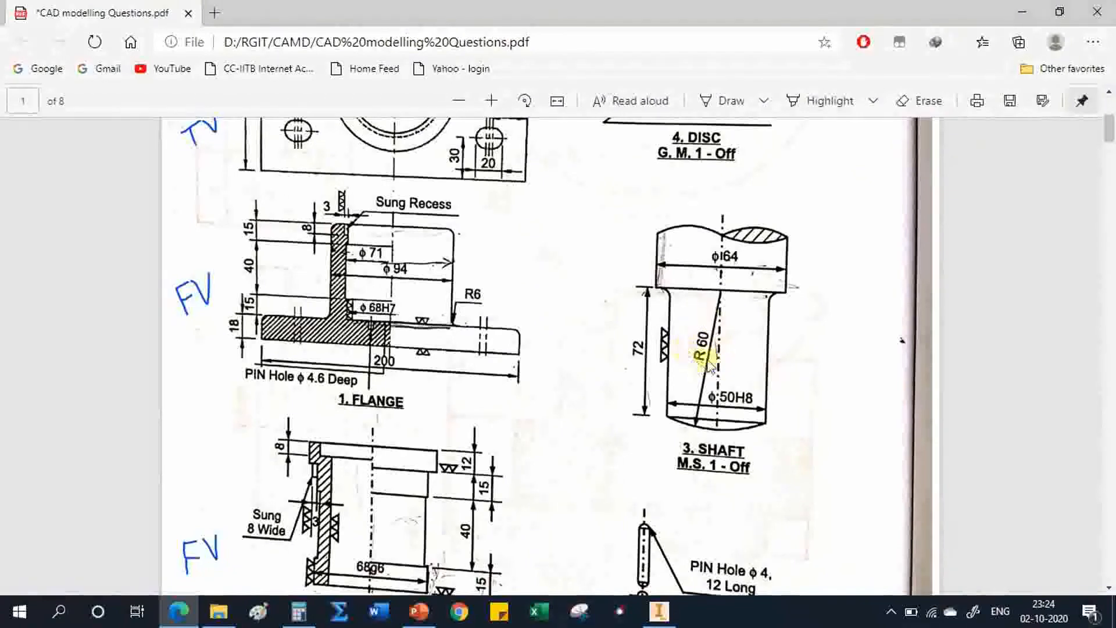
scroll(698, 340, "up", 1)
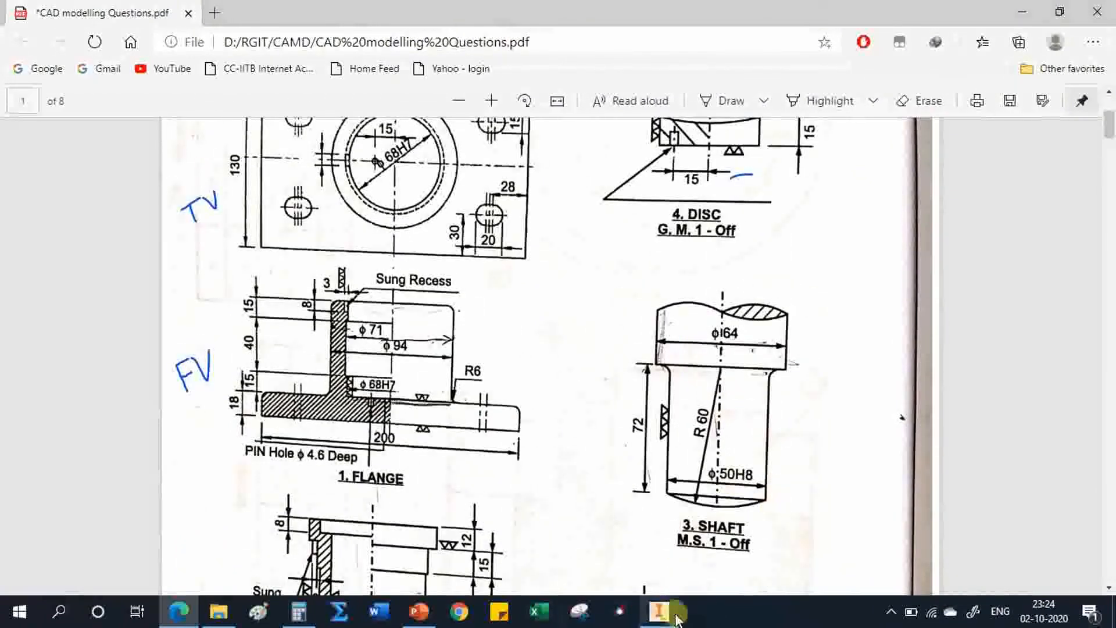
left_click(675, 615)
- Start a sketch on the YZ plane through the disc and slice the graphics at the sketch plane
left_click(581, 326)
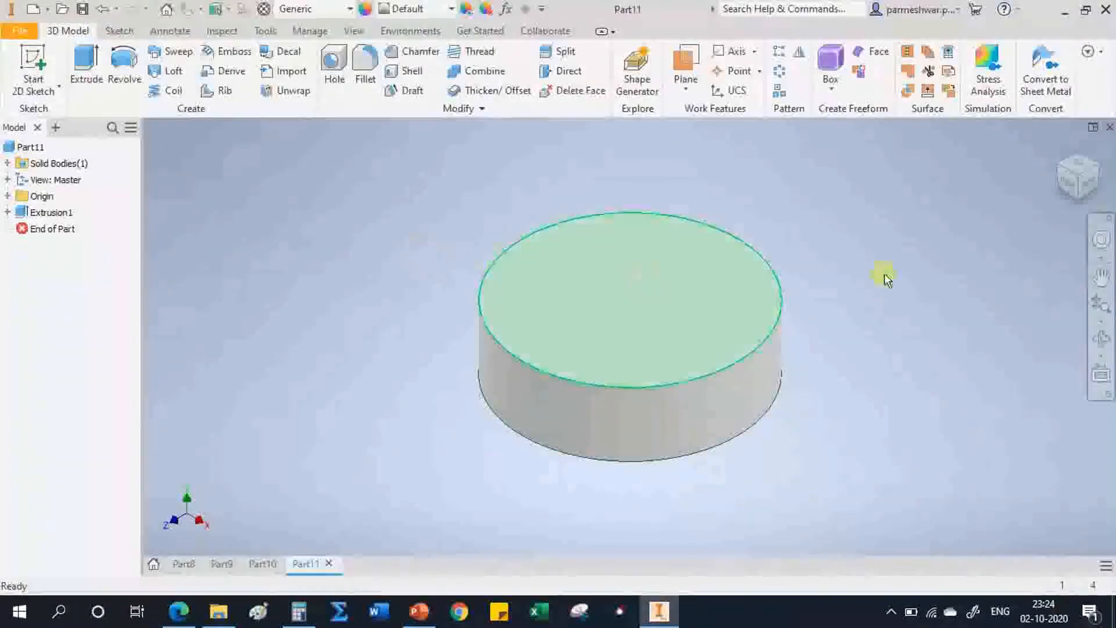
left_click(7, 196)
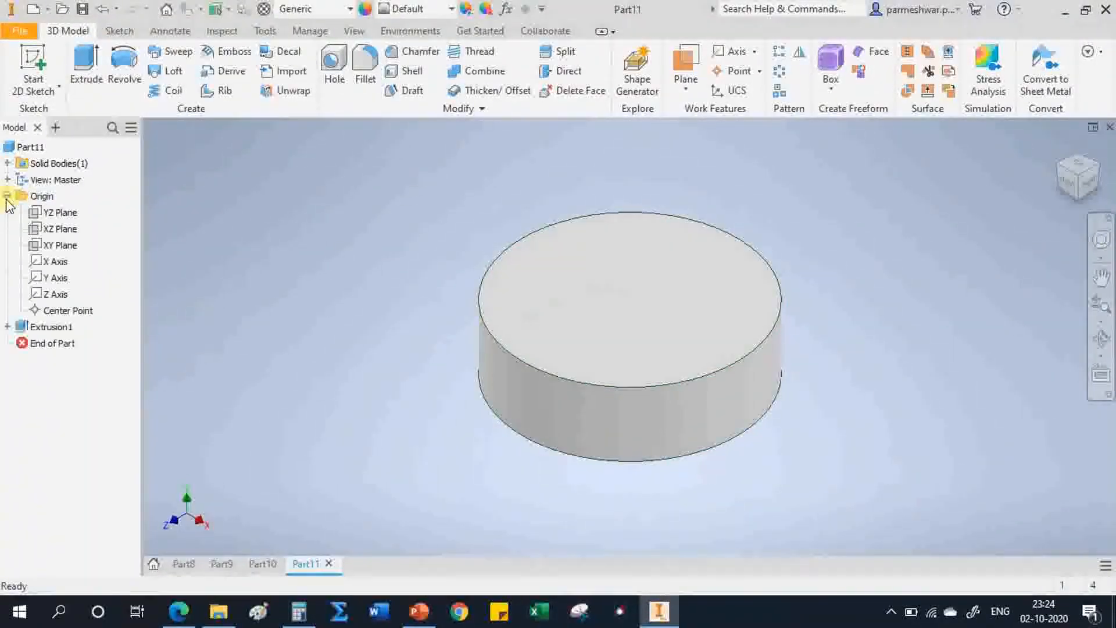
left_click(51, 218)
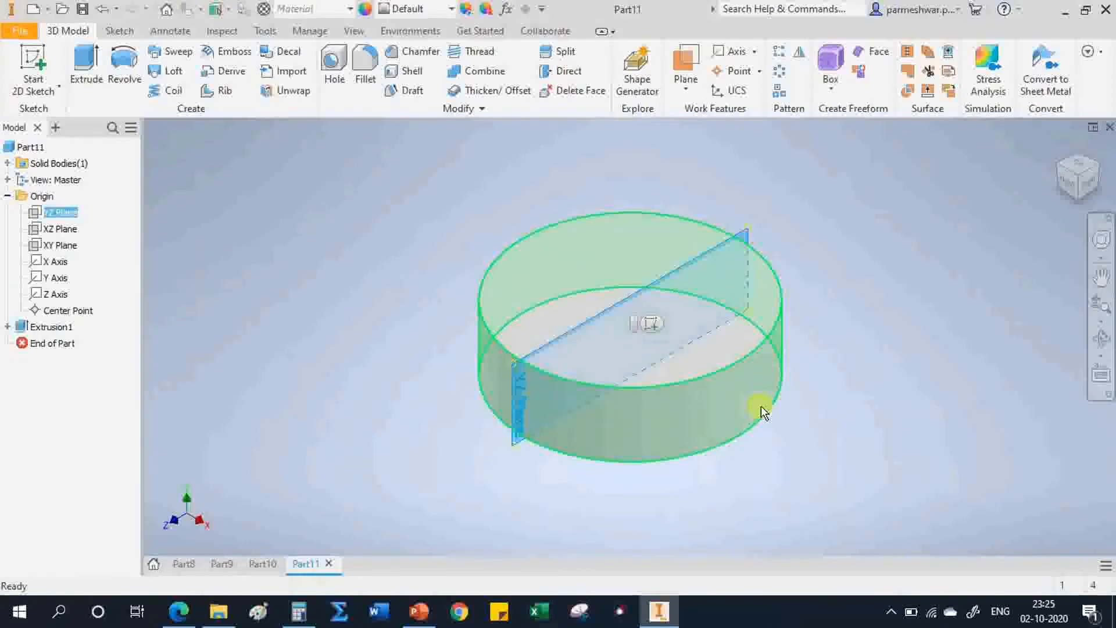
mouse_move(761, 407)
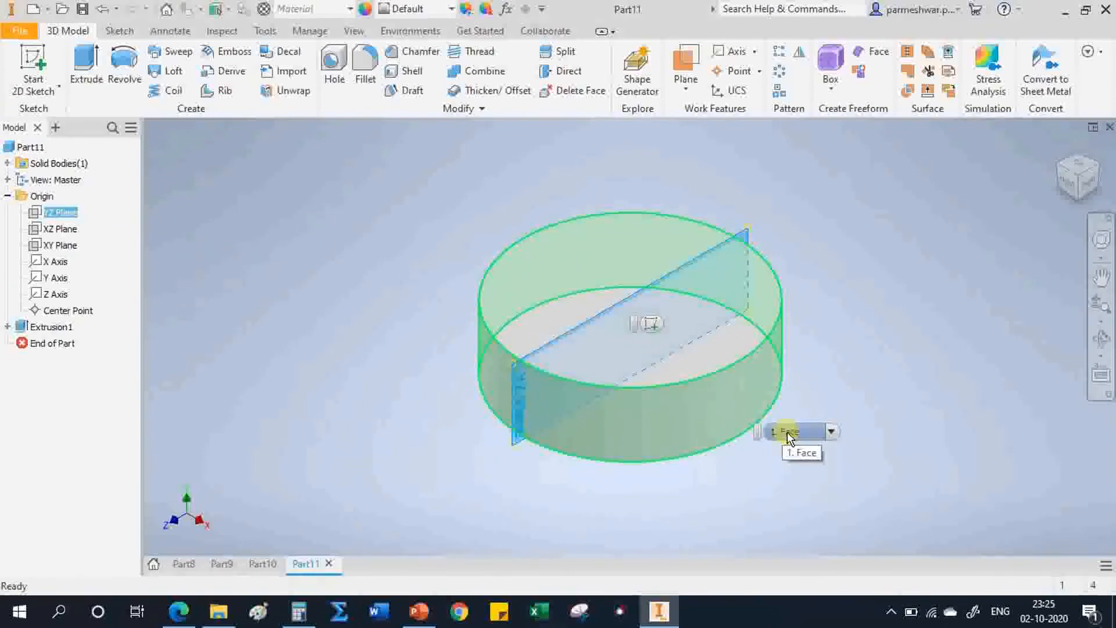
left_click(656, 326)
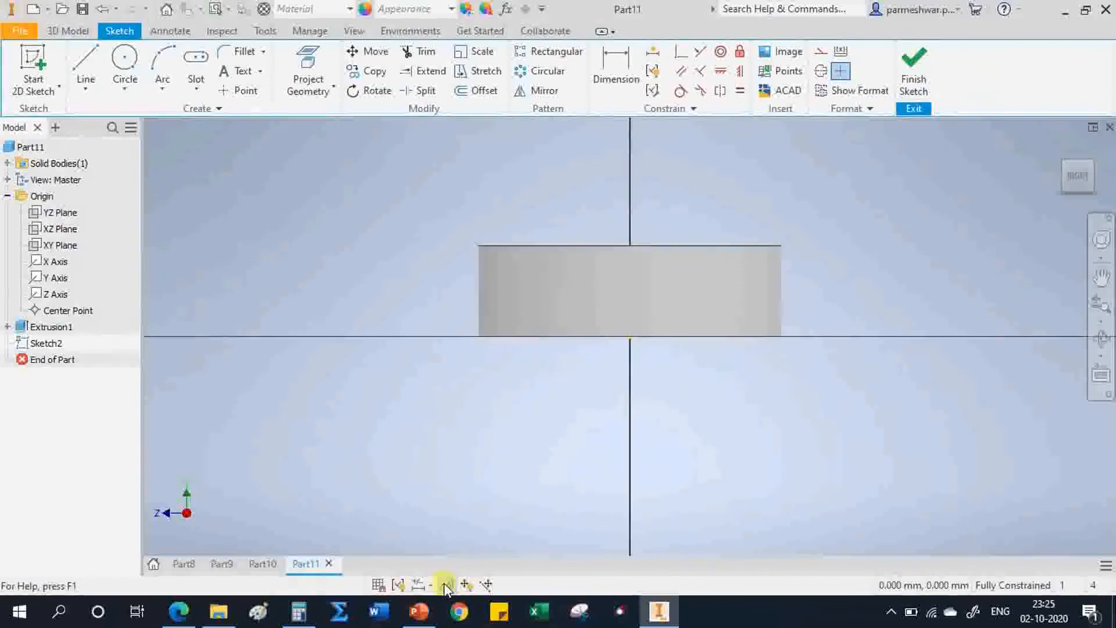
left_click(444, 584)
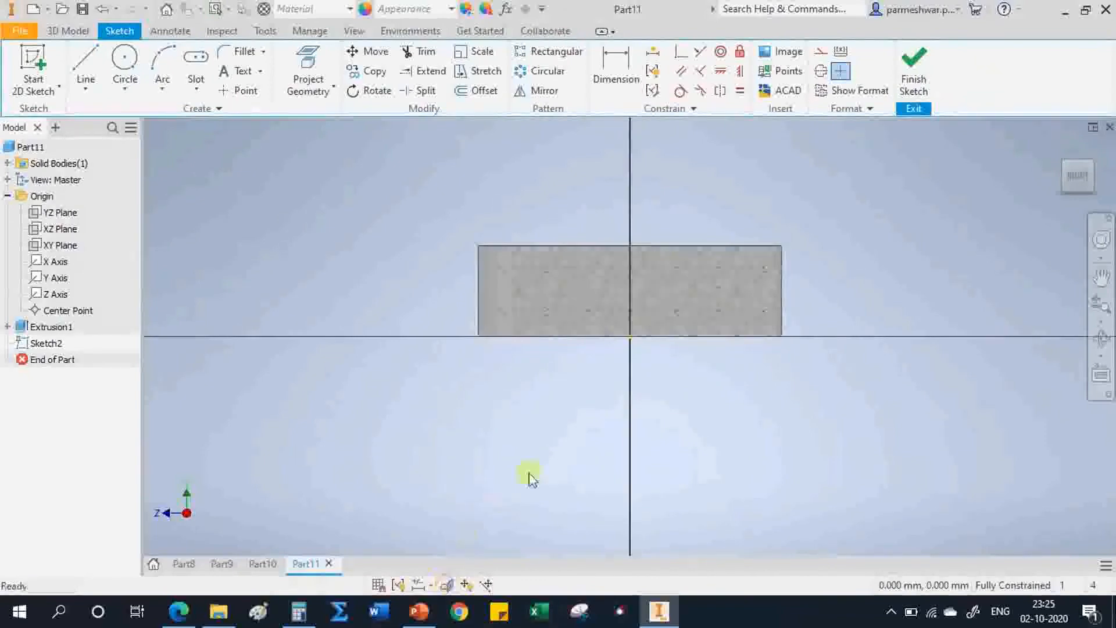
left_click(1100, 277)
mouse_move(696, 286)
left_mouse_down()
mouse_move(696, 336)
mouse_move(710, 343)
left_mouse_up()
right_click(709, 343)
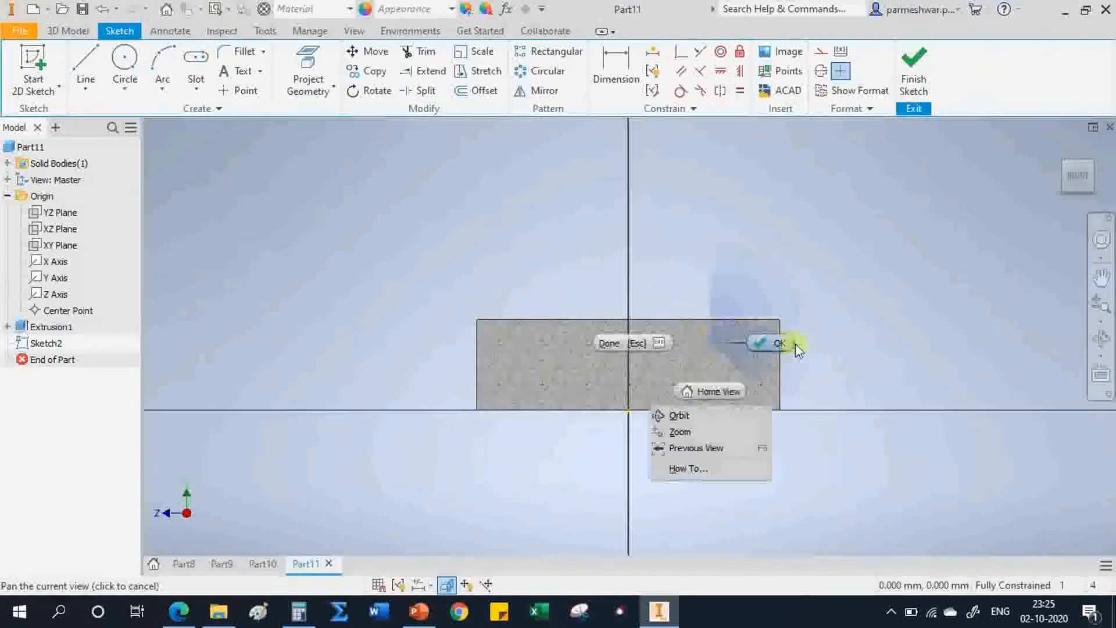
left_click(779, 343)
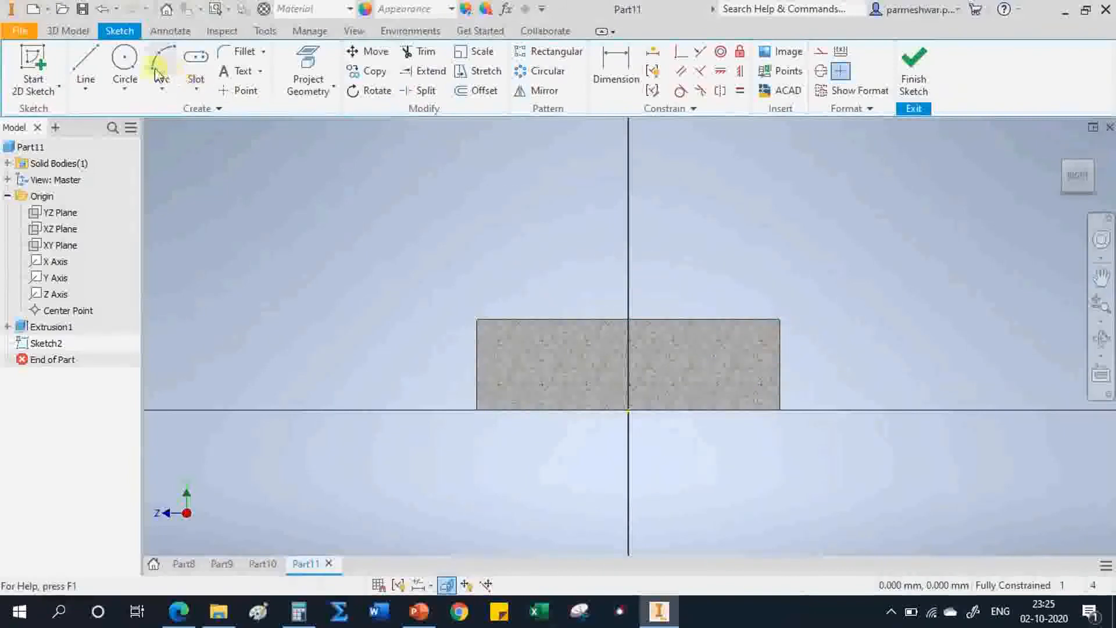
- Sketch a 120 mm diameter circle centred on the vertical axis above the disc
left_click(127, 58)
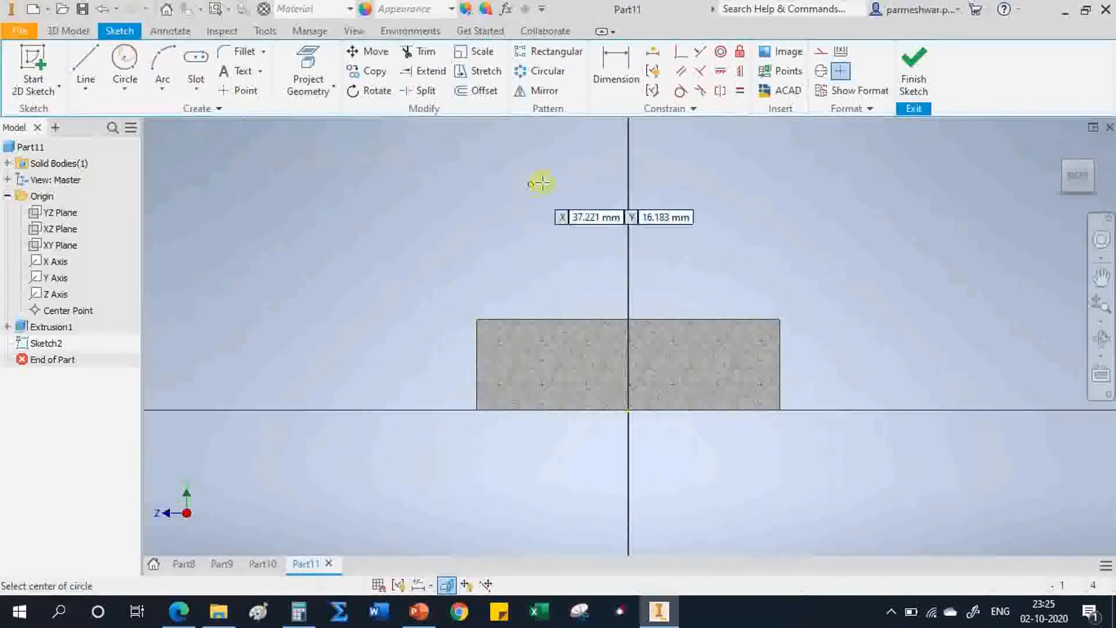
left_click(628, 161)
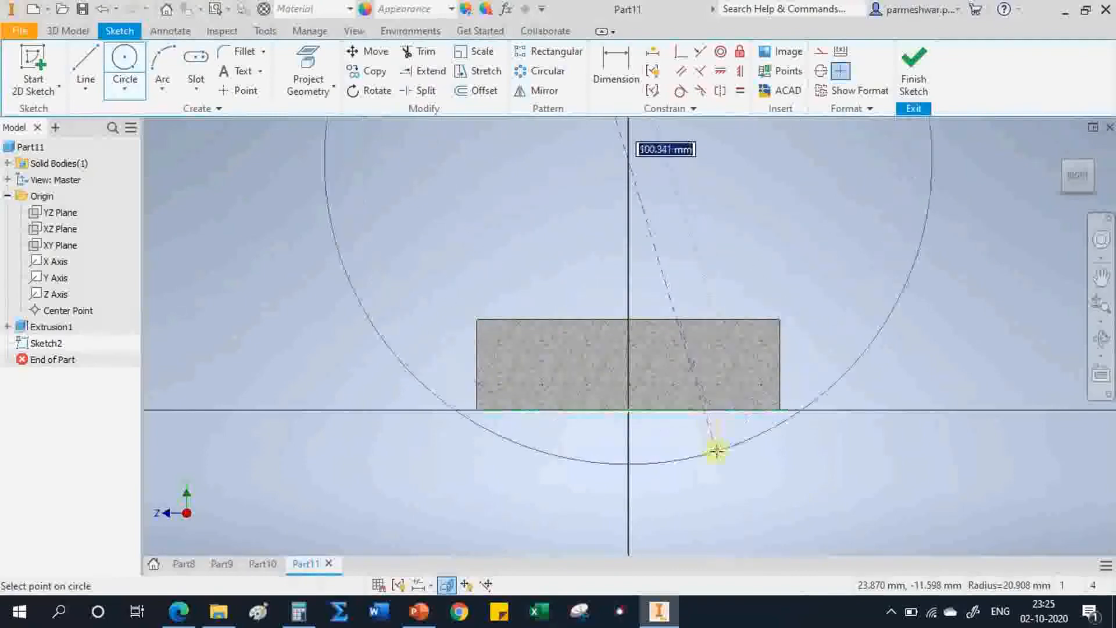
type("120")
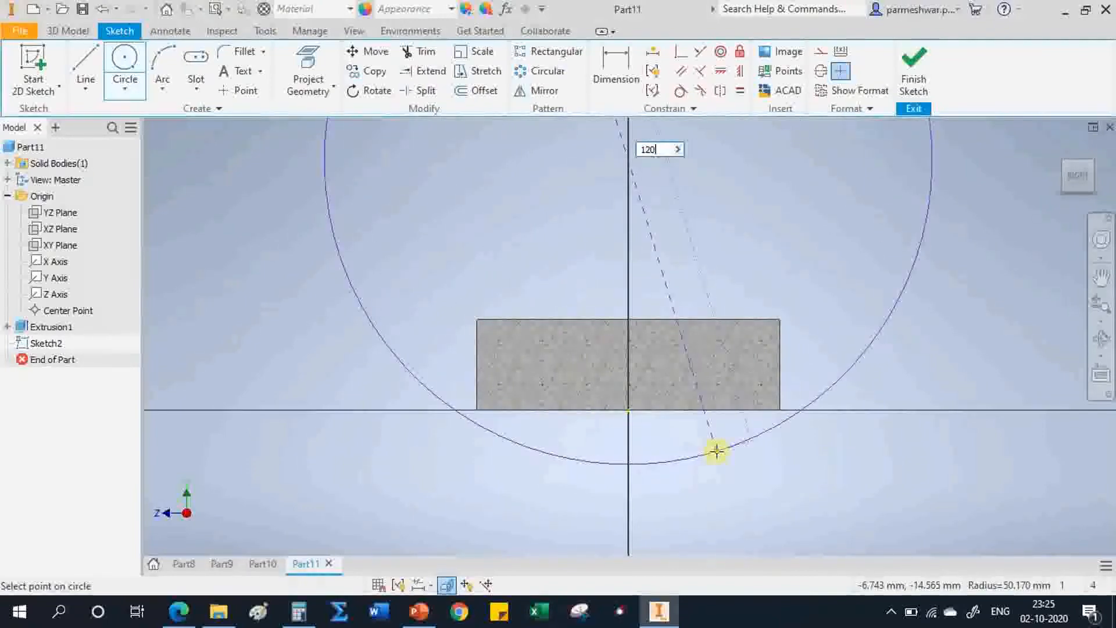
key("Return")
right_click(829, 250)
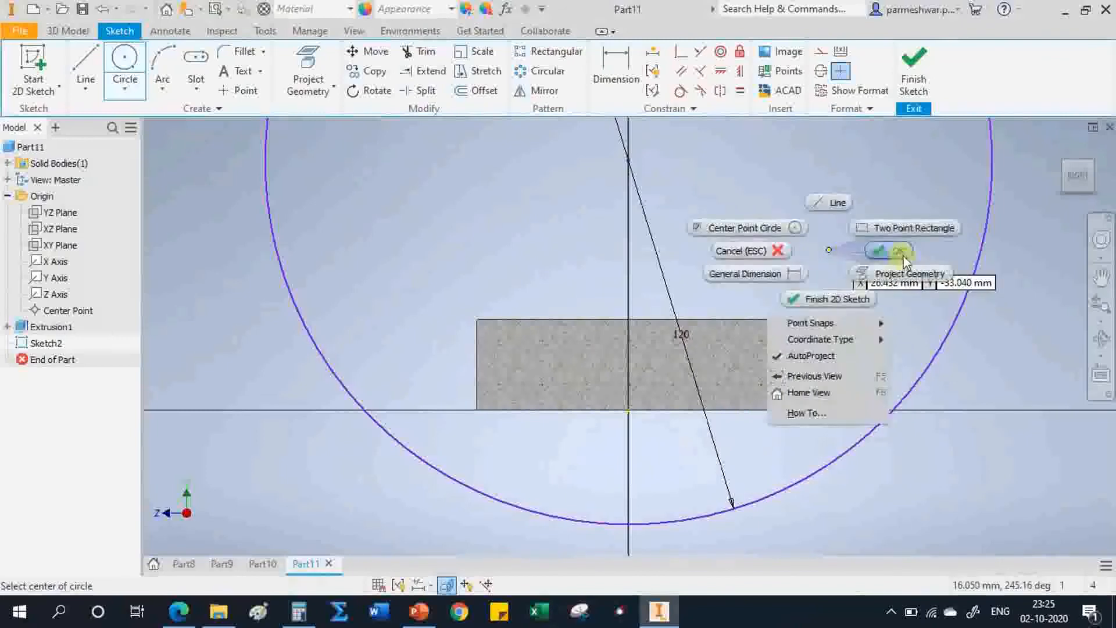
left_click(903, 256)
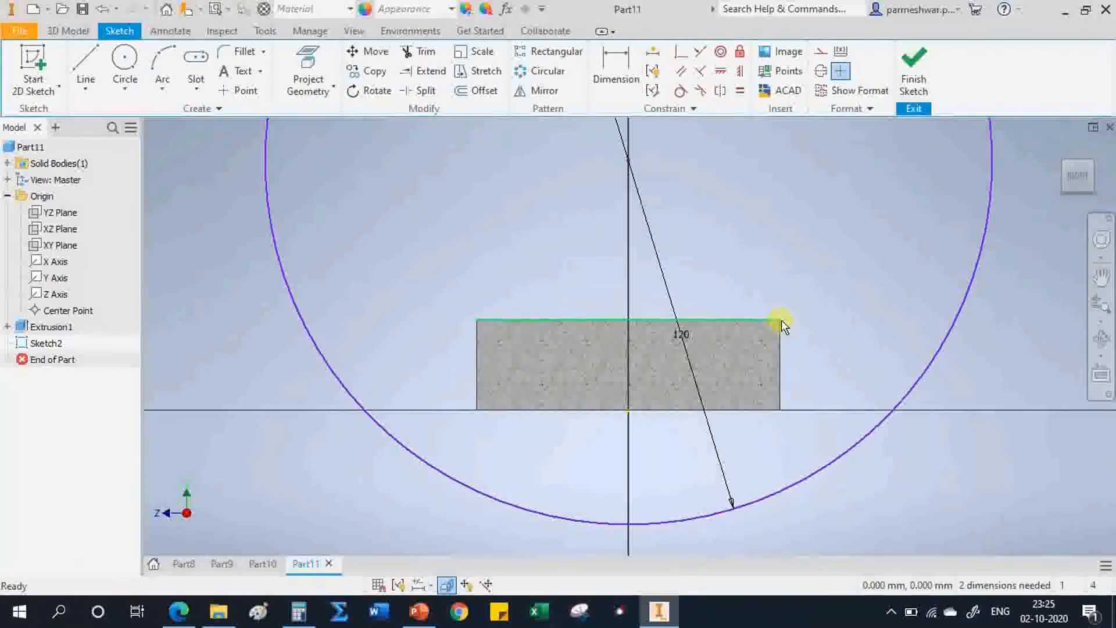
- Project the disc's upper edge into the sketch
left_click(680, 56)
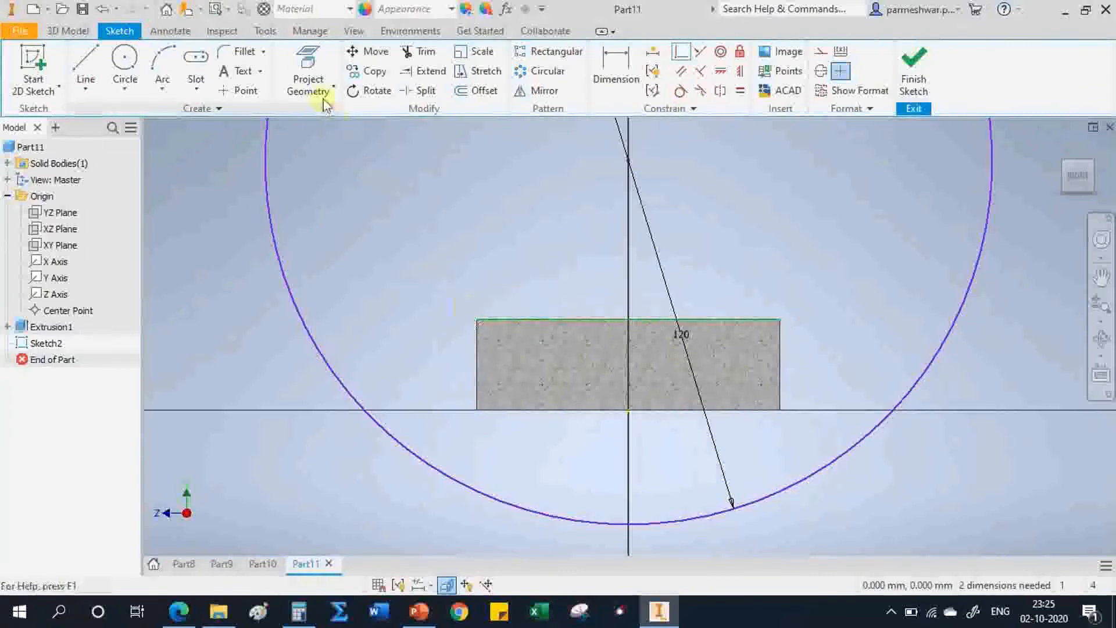
left_click(310, 76)
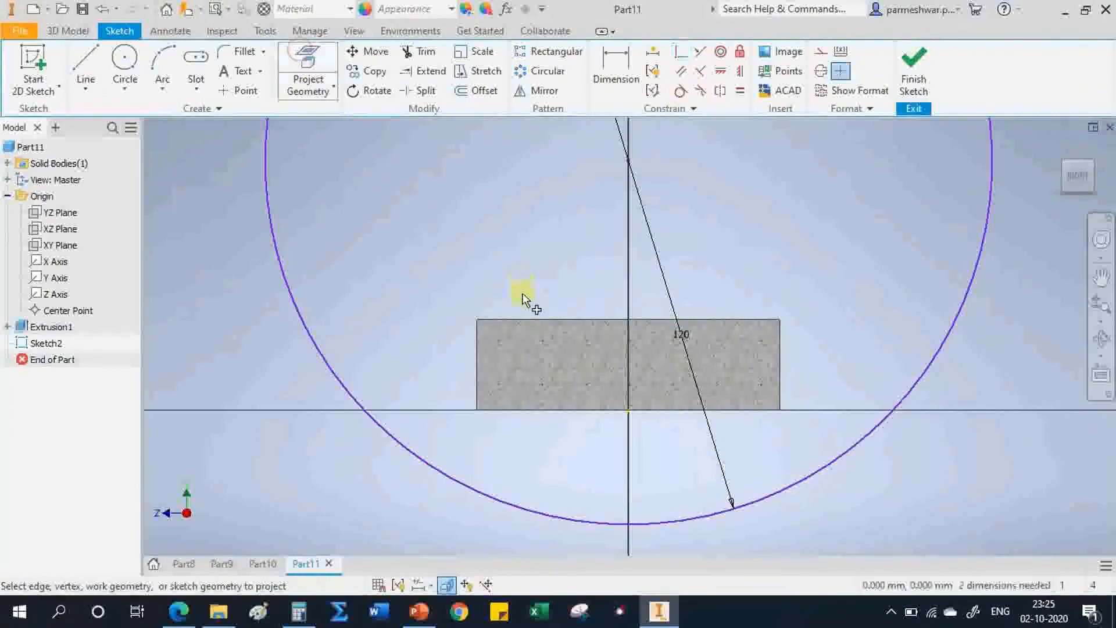
right_click(471, 226)
left_click(525, 215)
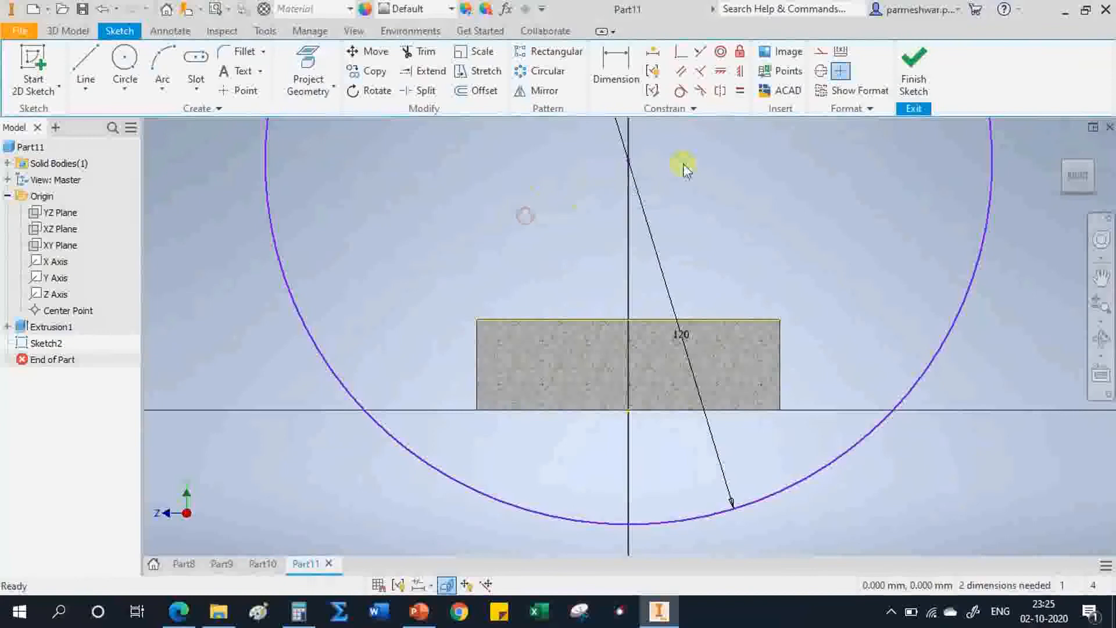
- Constrain the 120 mm circle to be coincident with both endpoints of the disc's projected upper edge
left_click(679, 54)
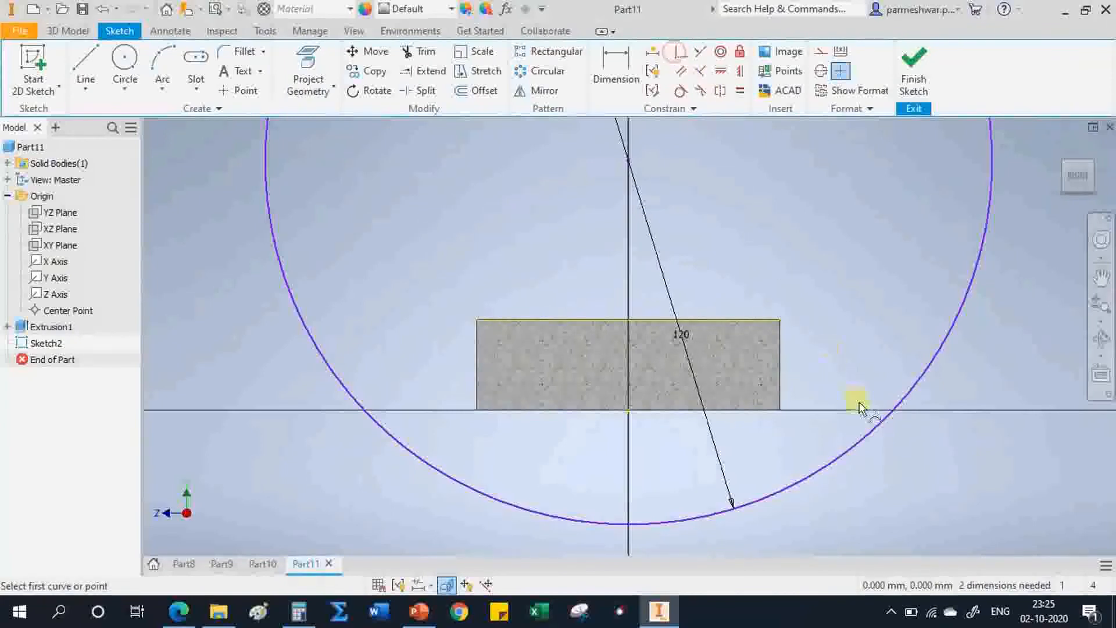
left_click(782, 324)
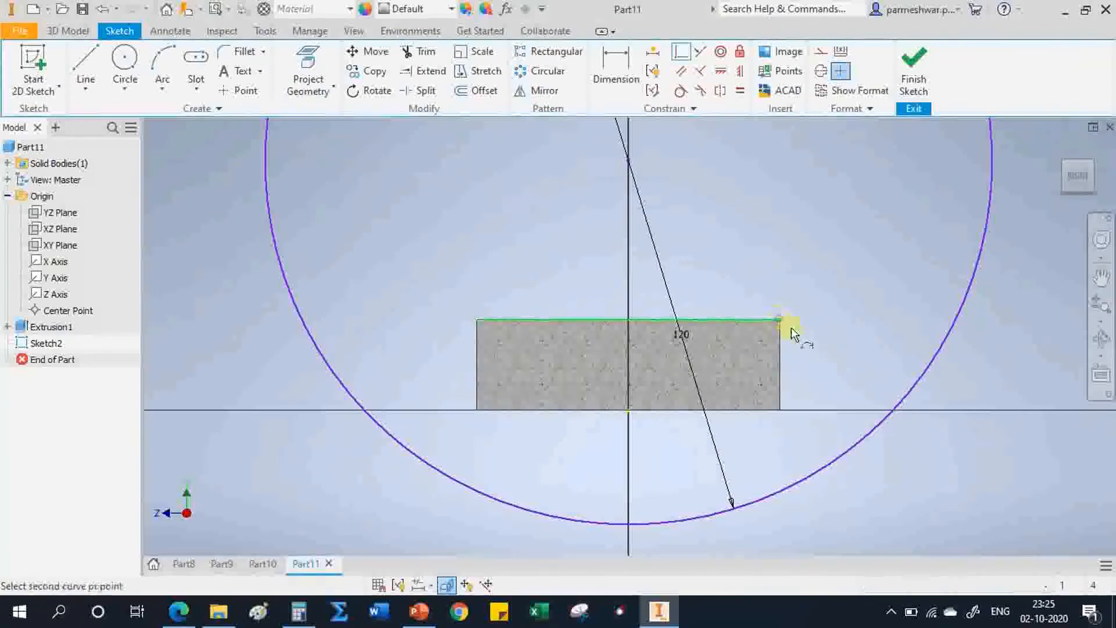
left_click(902, 402)
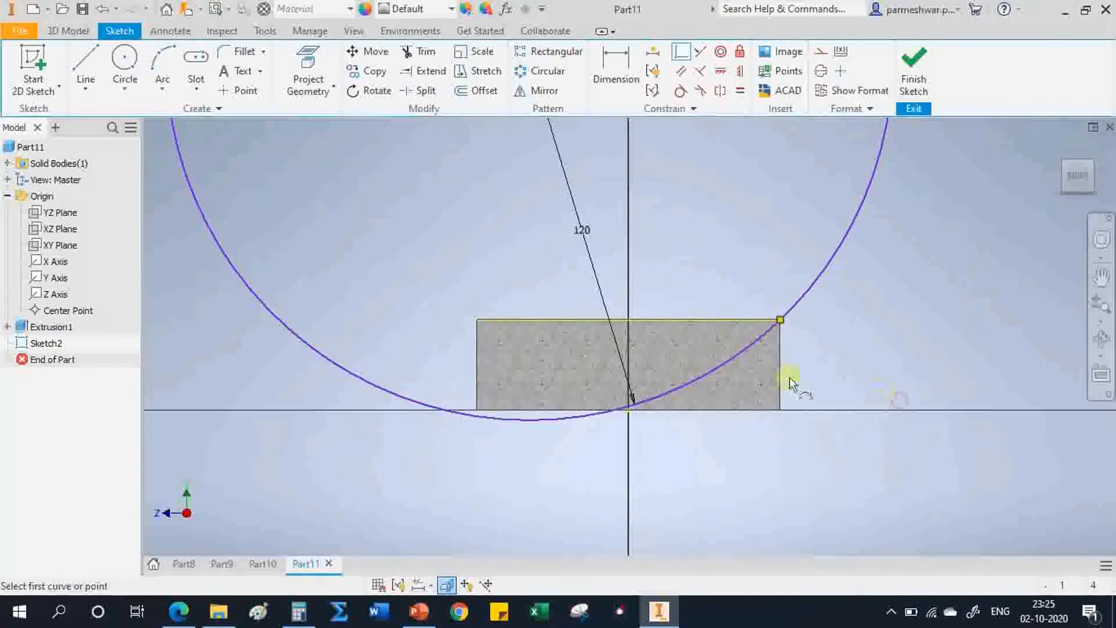
left_click(476, 319)
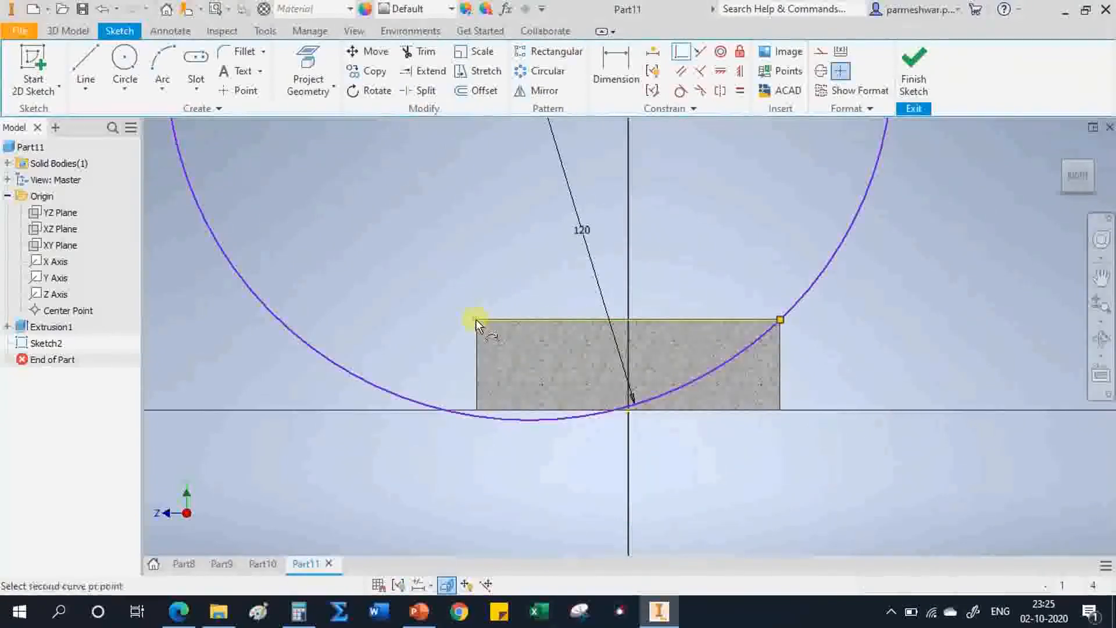
left_click(419, 397)
right_click(491, 235)
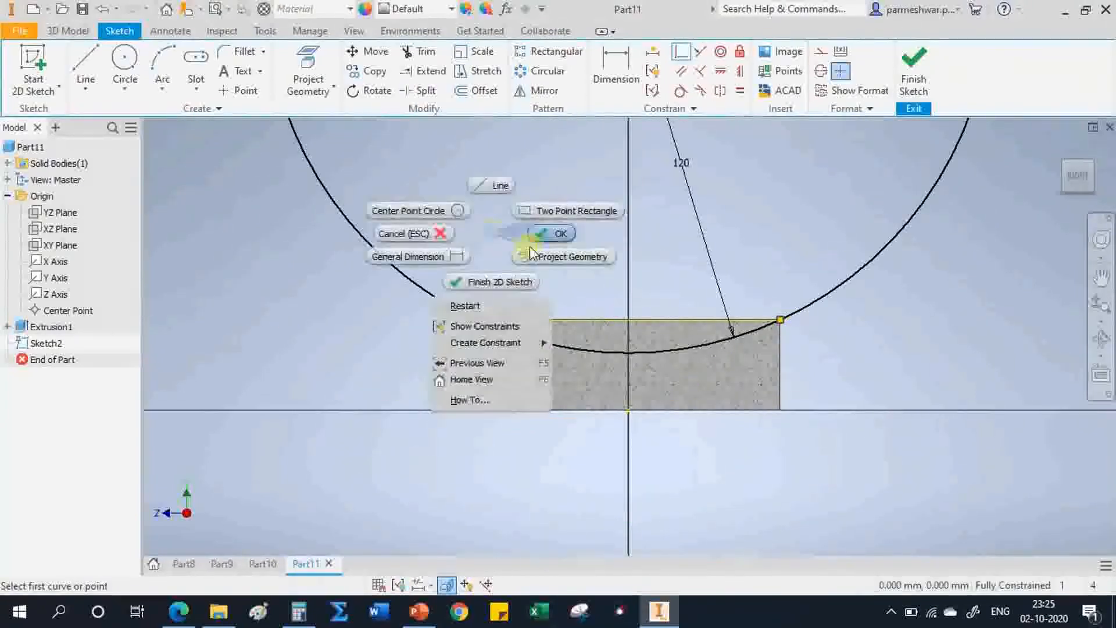
left_click(558, 234)
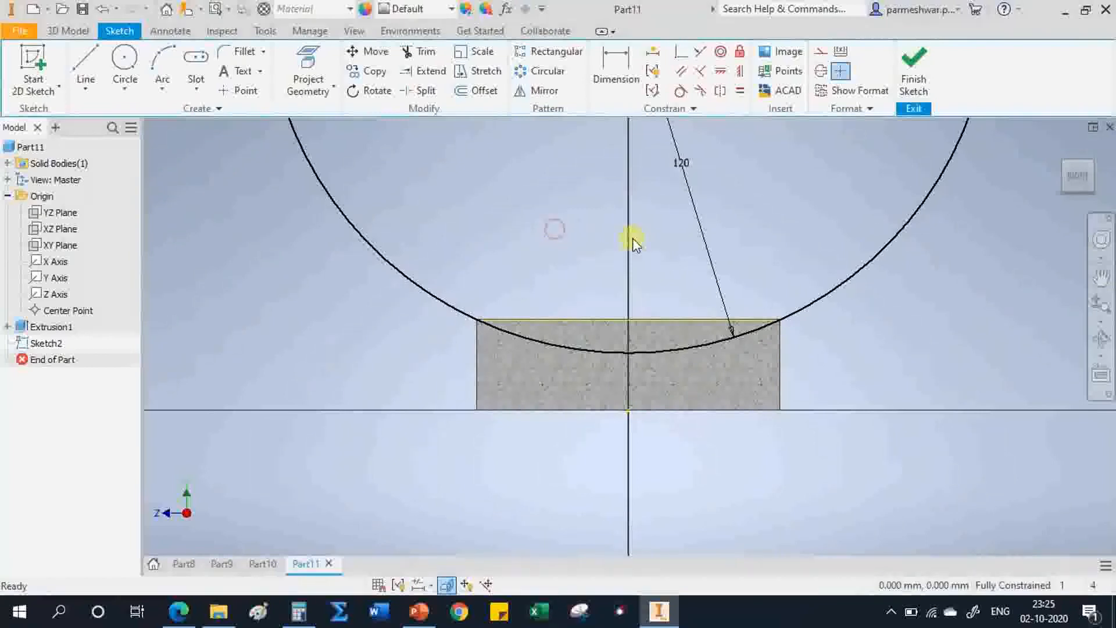
- Trim the part of the 120 mm circle outside the disc, keeping the arc below its upper edge
left_click(423, 54)
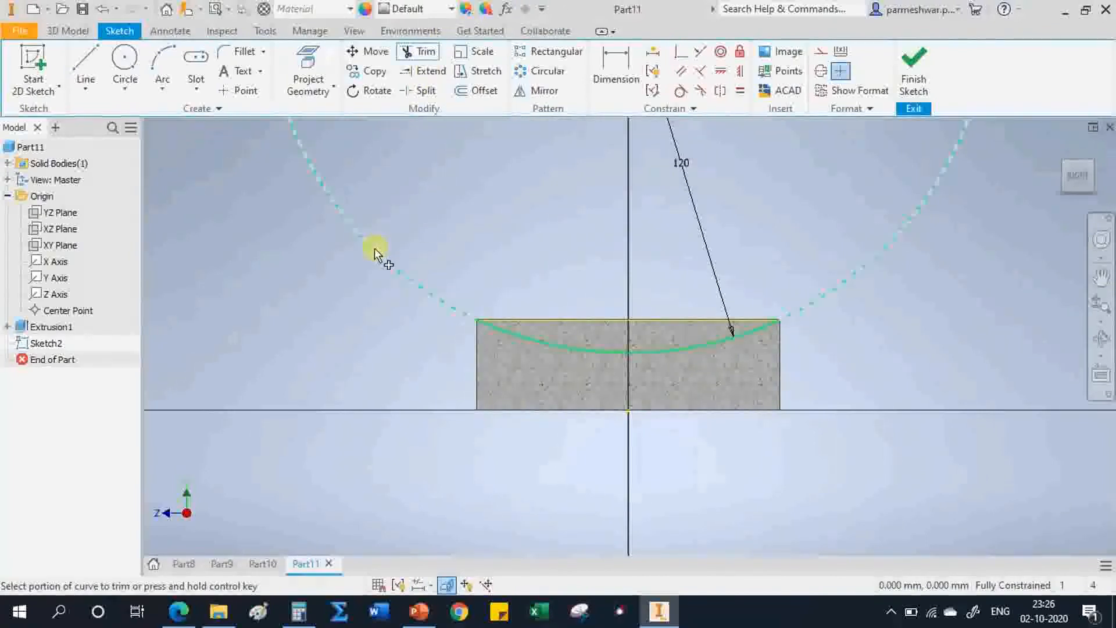
left_click(375, 248)
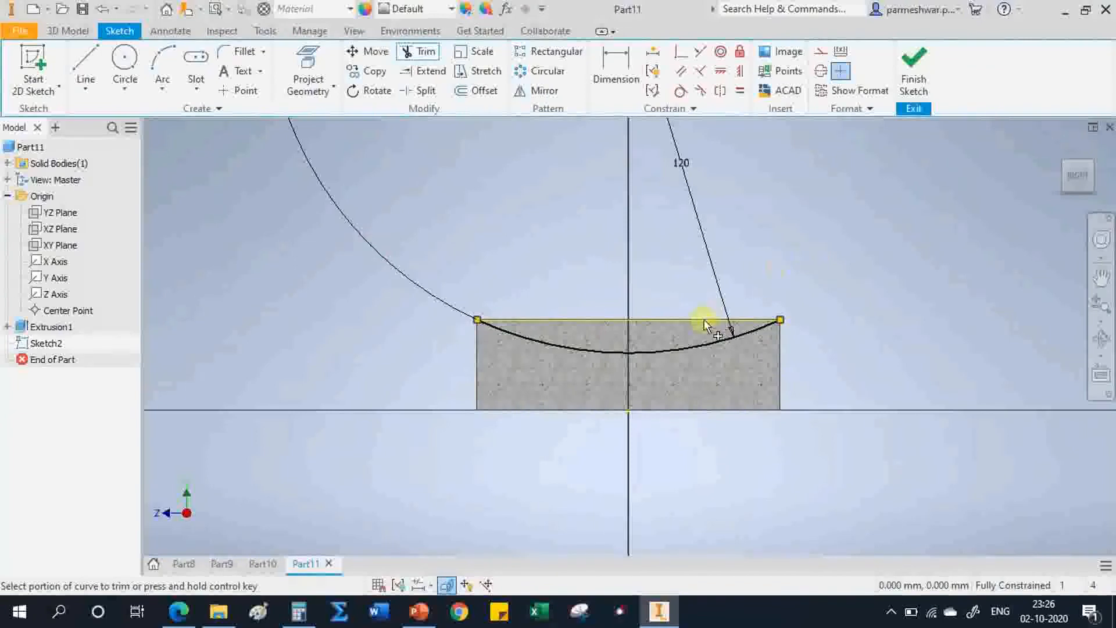
right_click(674, 228)
left_click(714, 227)
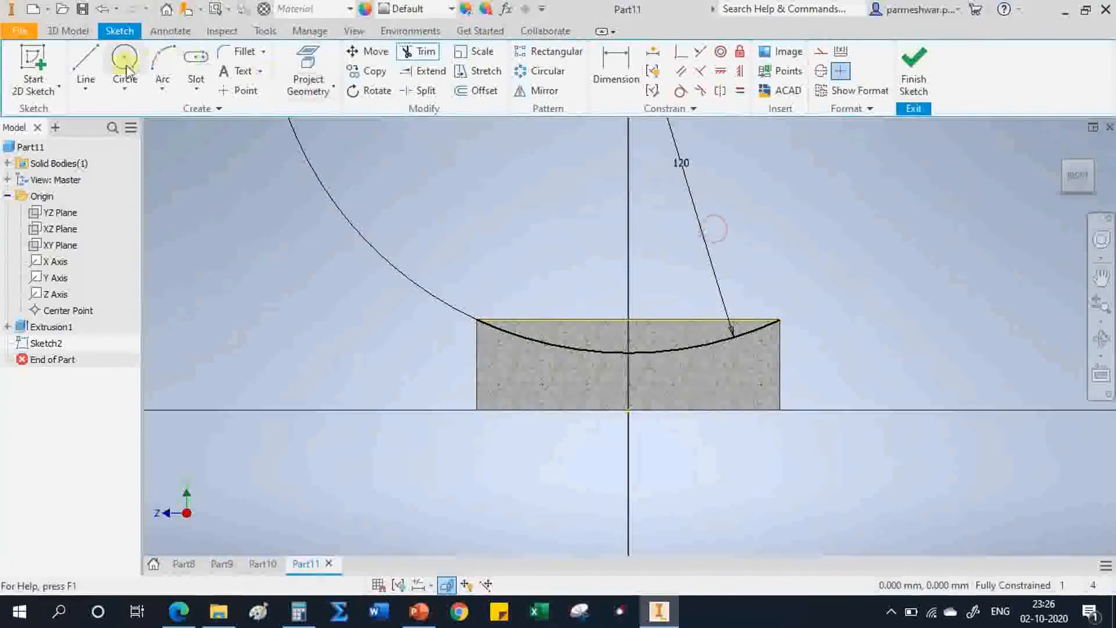
- Draw a vertical line from the midpoint of the disc's projected upper edge down to the arc's lowest point
left_click(86, 59)
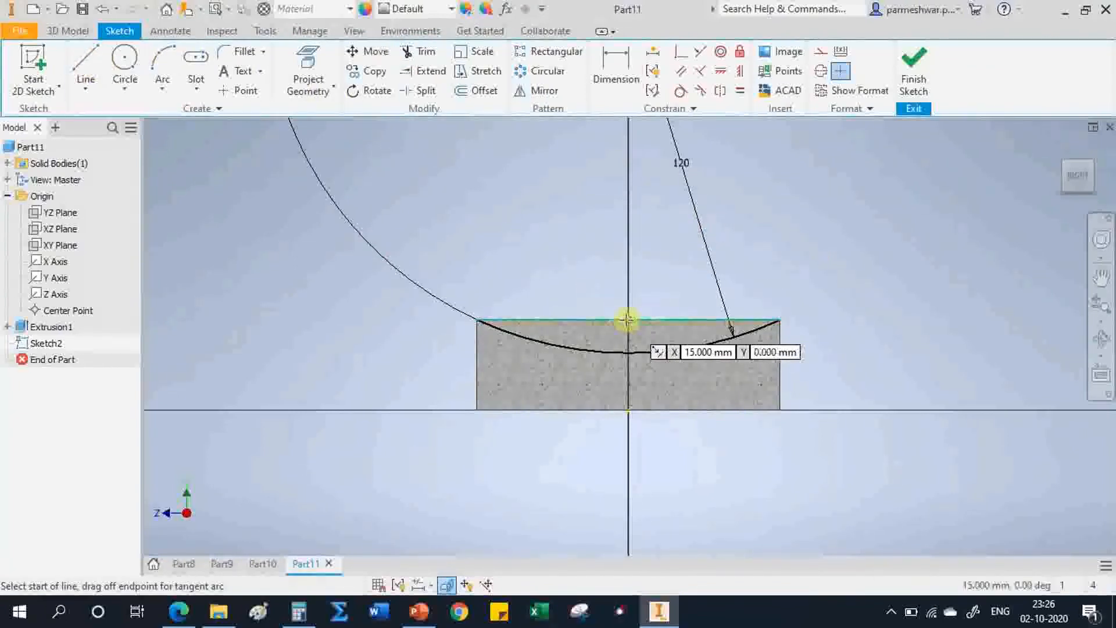
left_click(628, 319)
double_click(626, 352)
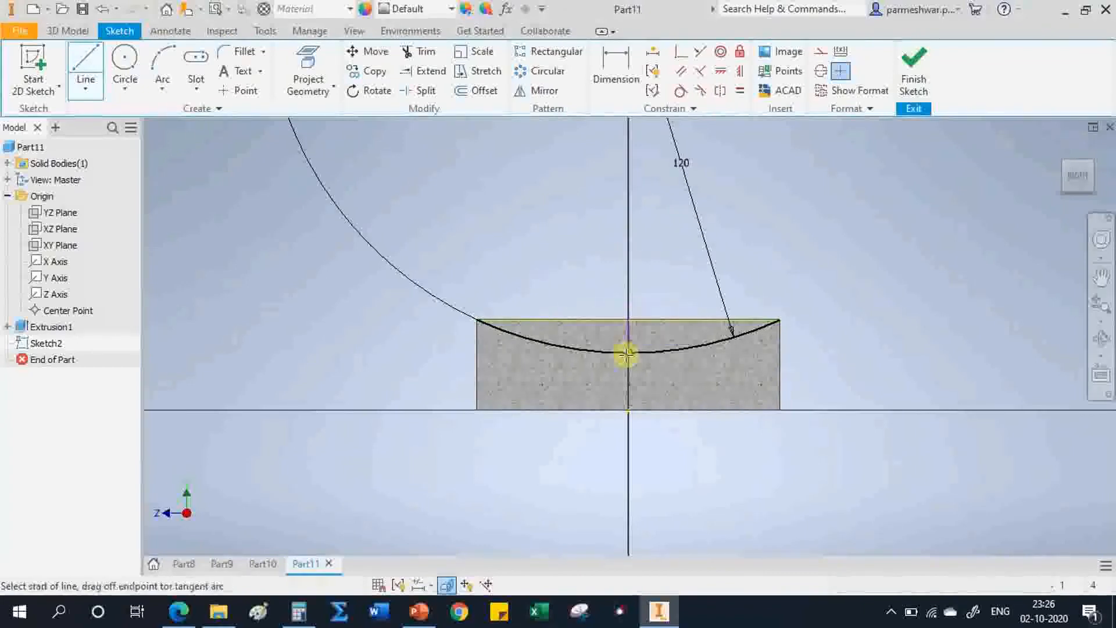
right_click(668, 269)
left_click(707, 272)
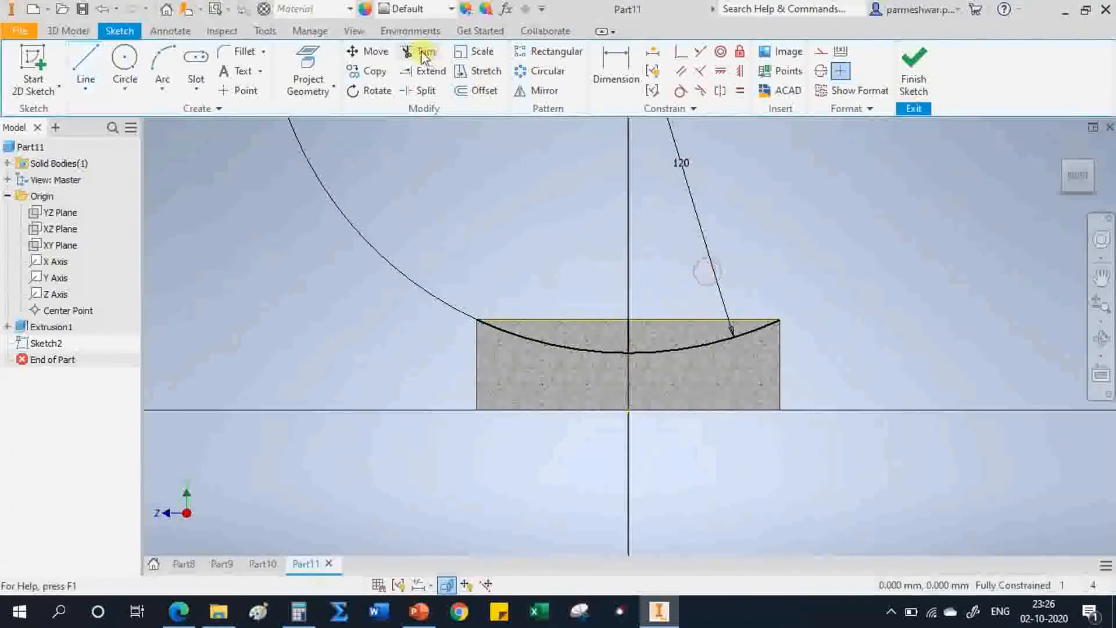
- Trim away the half of the arc between the vertical line and the dimensioned side, and finish the sketch
left_click(424, 52)
left_click(756, 326)
right_click(835, 239)
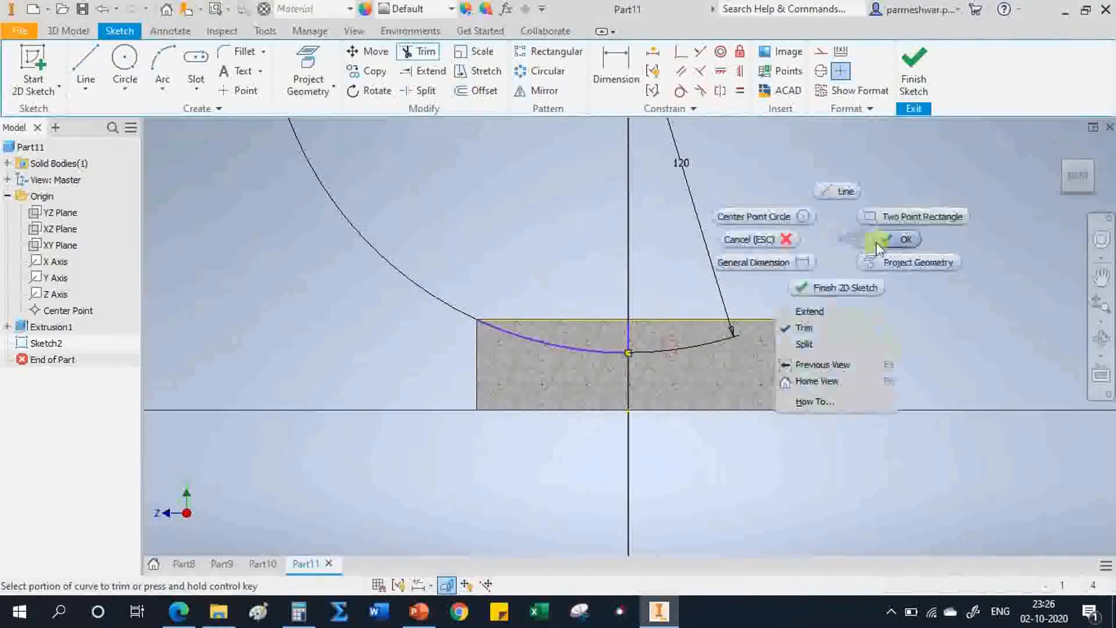
left_click(877, 244)
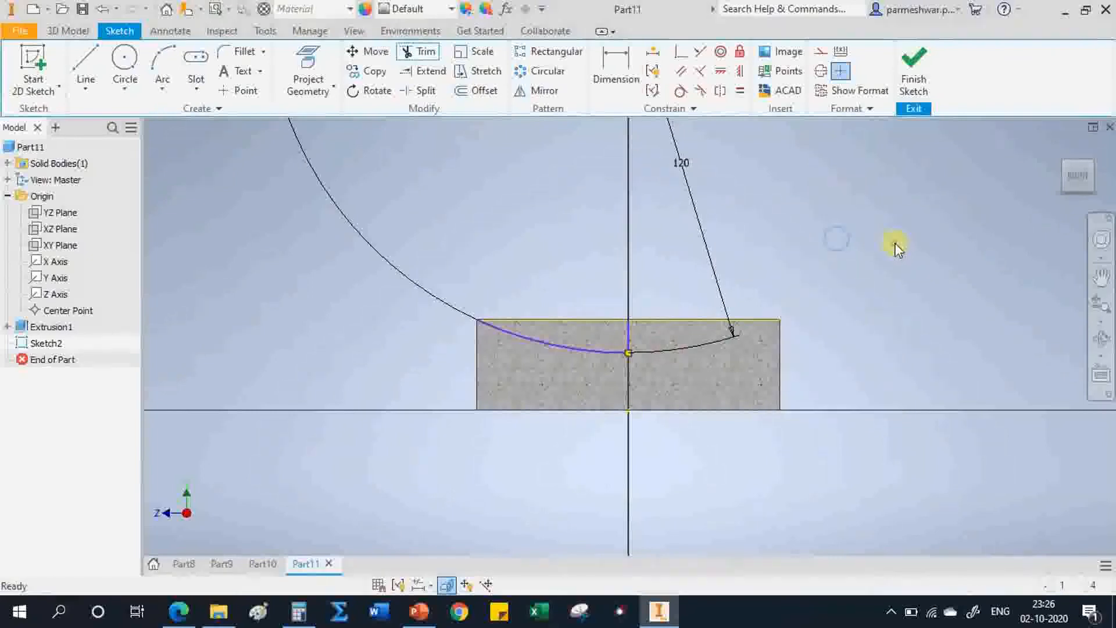
left_click(914, 64)
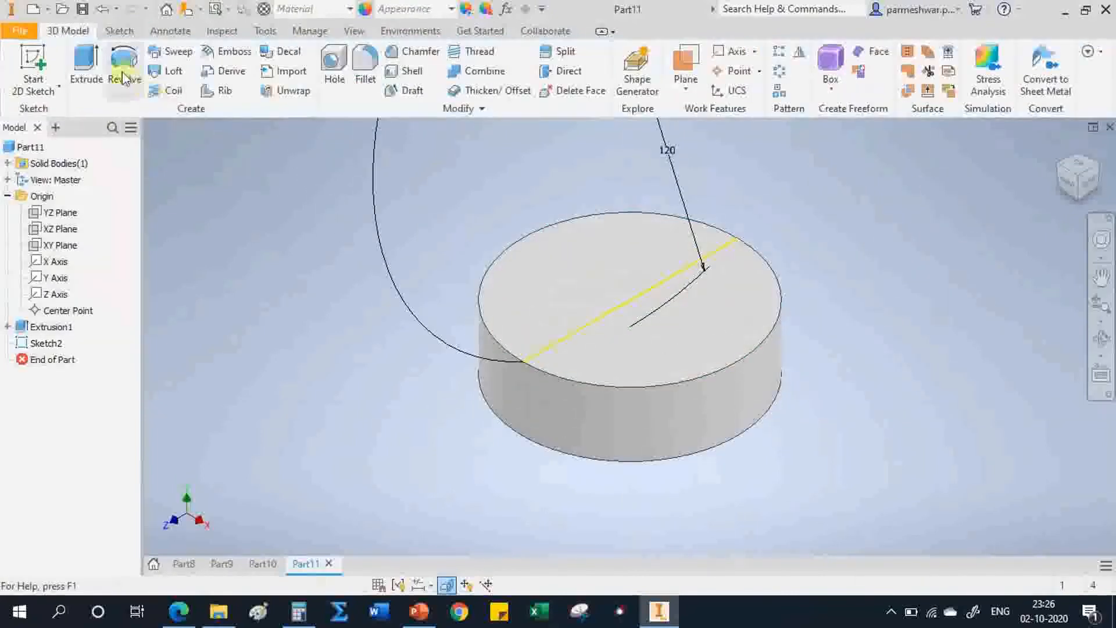
- Revolve the remaining half-arc profile 360° about the vertical line as a cut to form the disc's concave recess
left_click(124, 78)
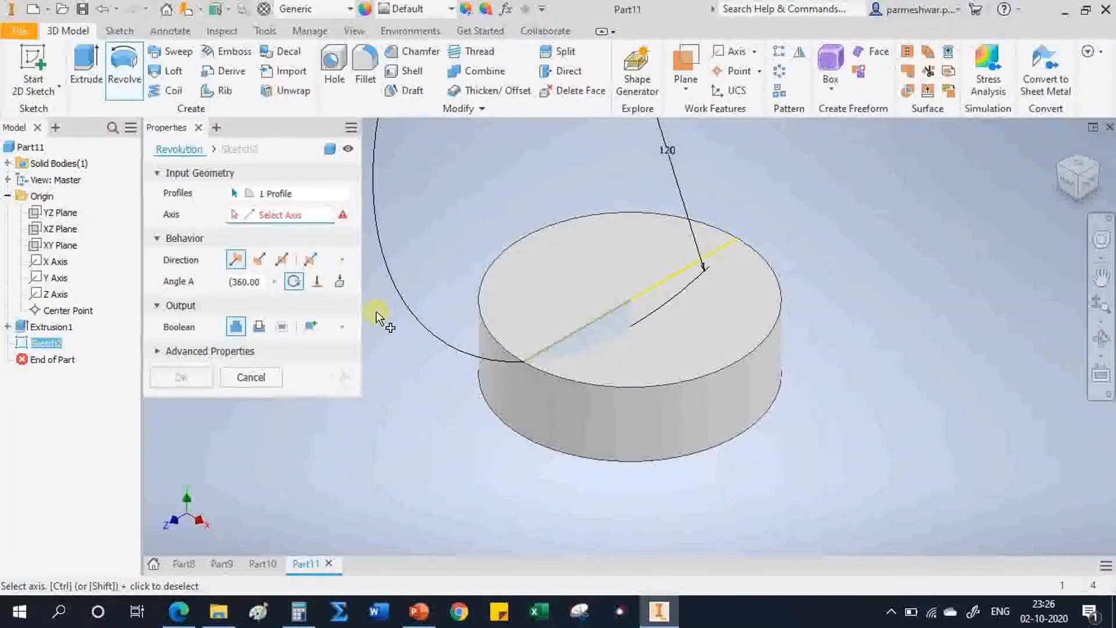
left_click(628, 317)
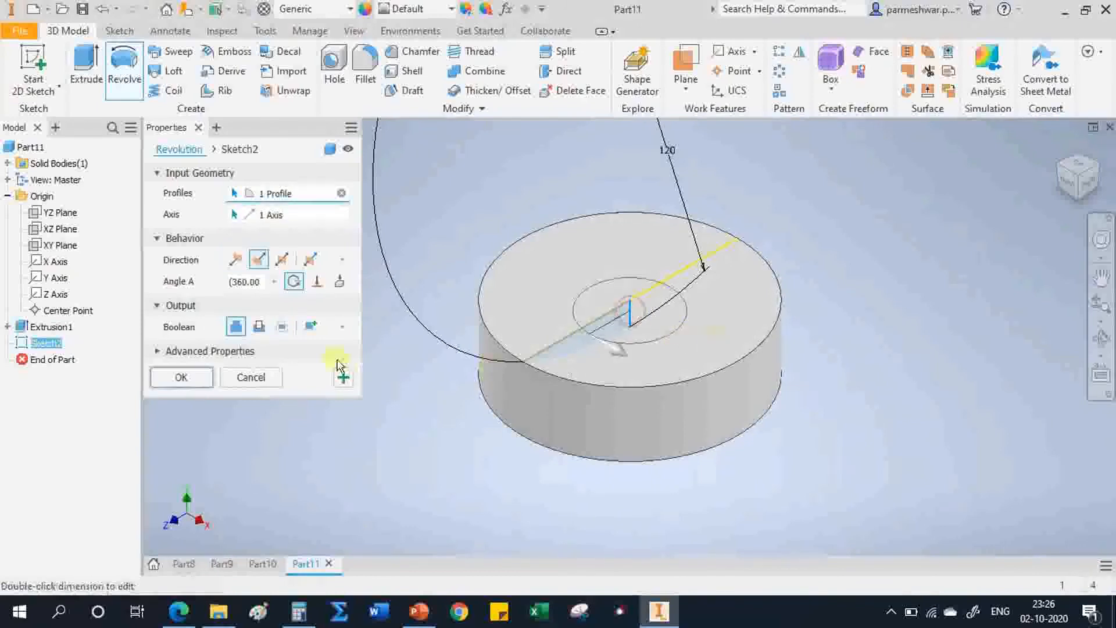
left_click(258, 326)
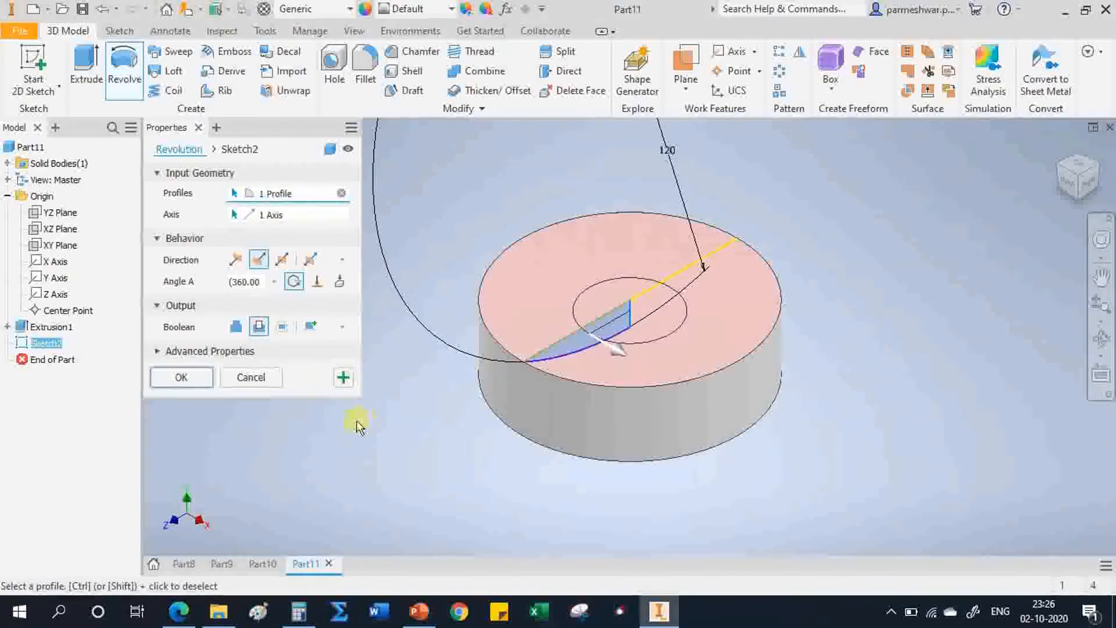
left_click(179, 379)
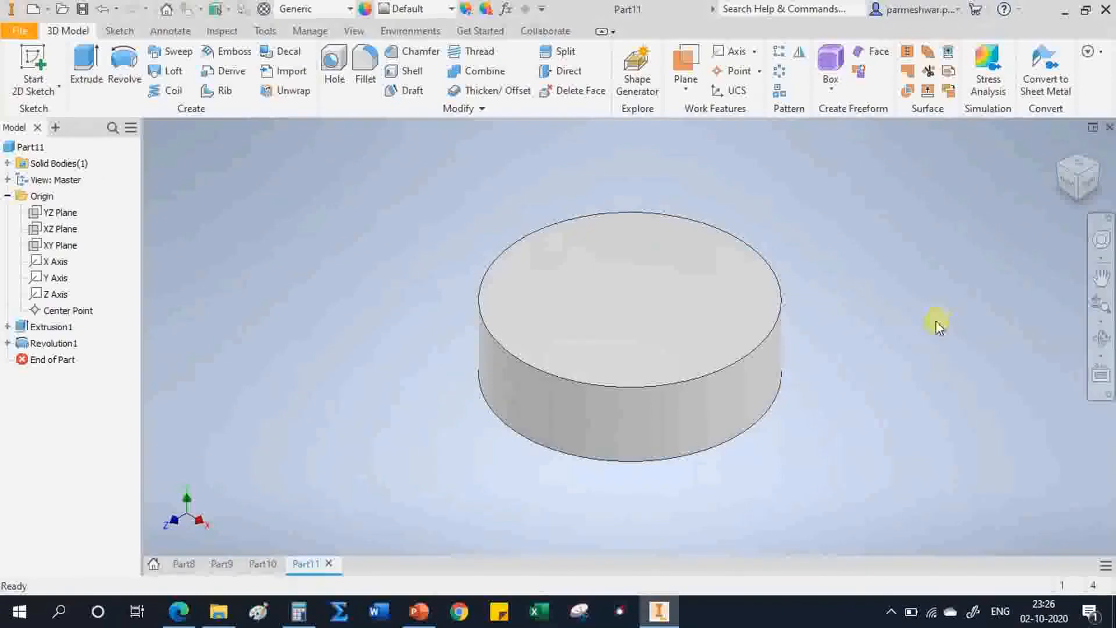
- Switch to the PDF drawing in Edge, check the disc's pin hole position, diameter and depth, and return to Inventor
left_click(179, 611)
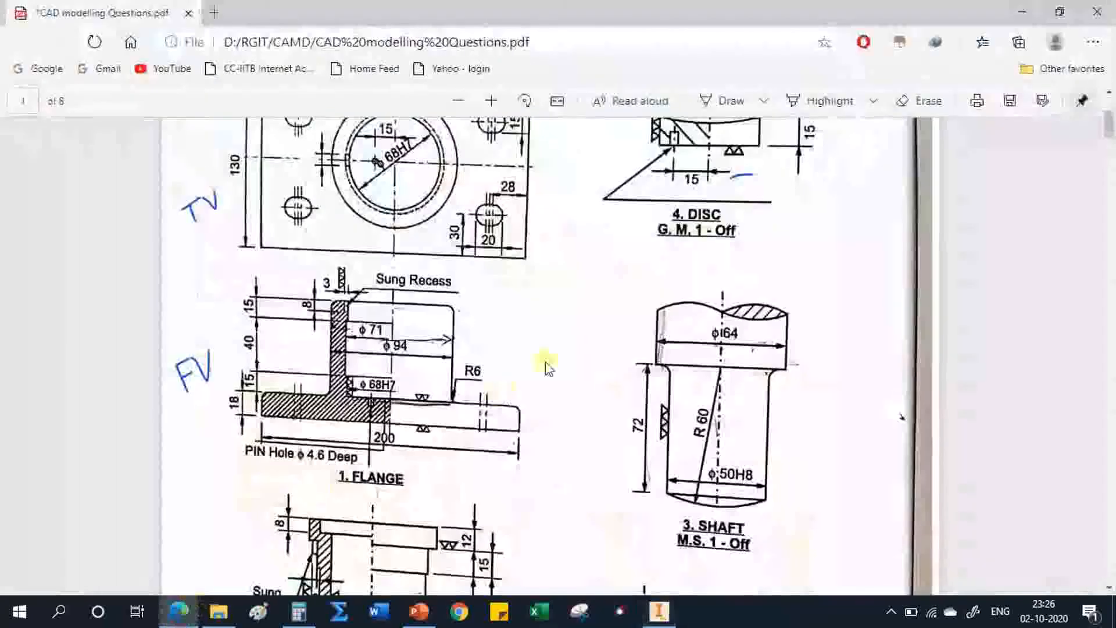
scroll(735, 165, "up", 5)
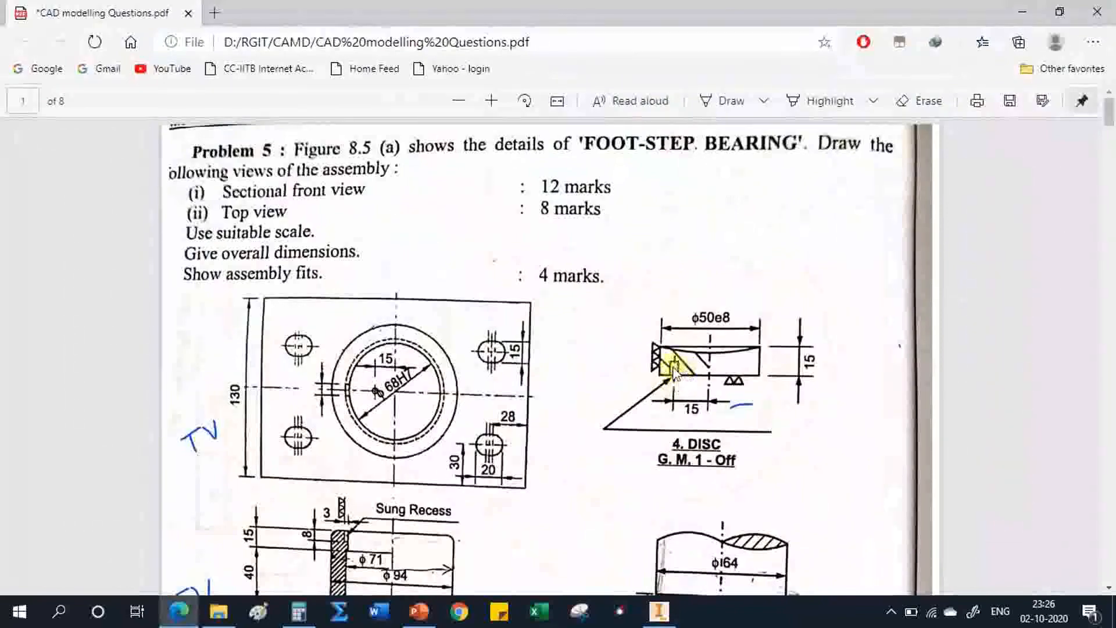
scroll(674, 378, "down", 4)
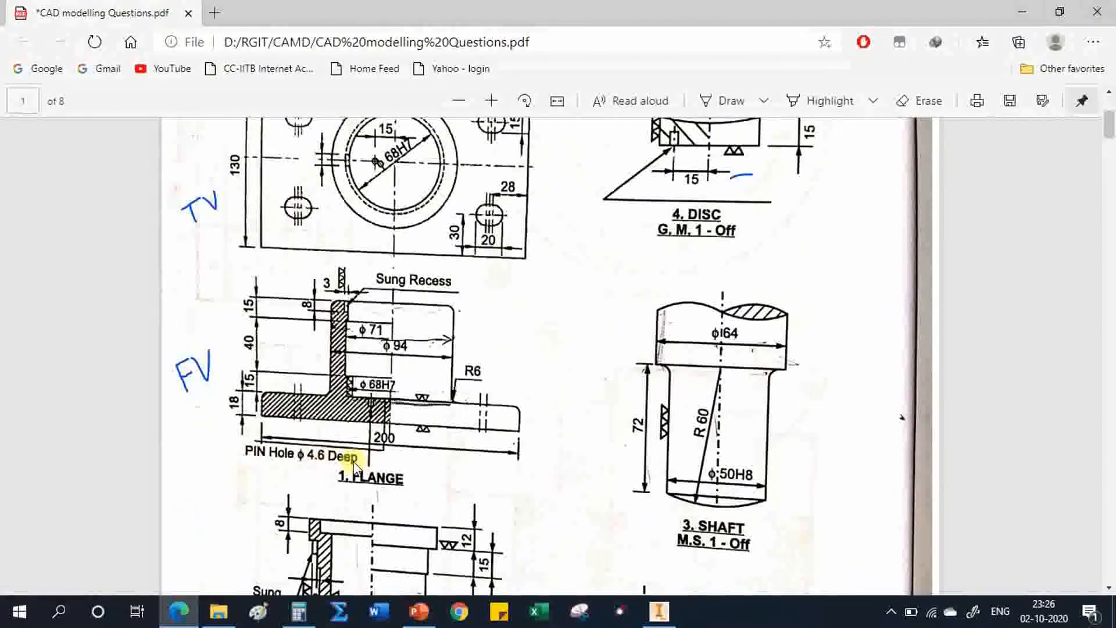
scroll(395, 356, "down", 4)
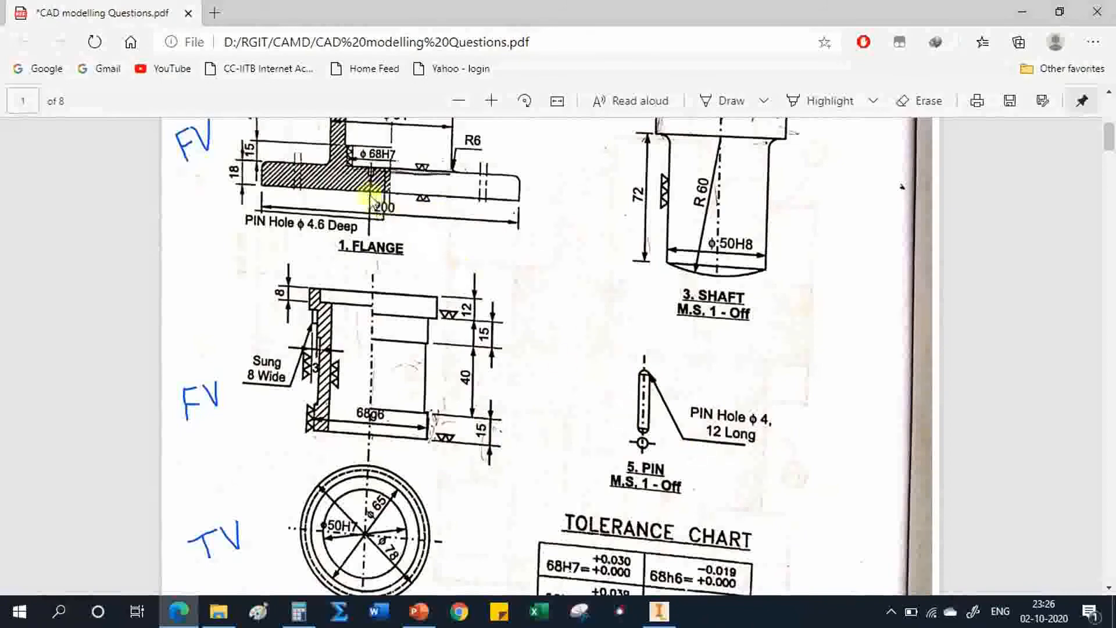
scroll(454, 288, "up", 5)
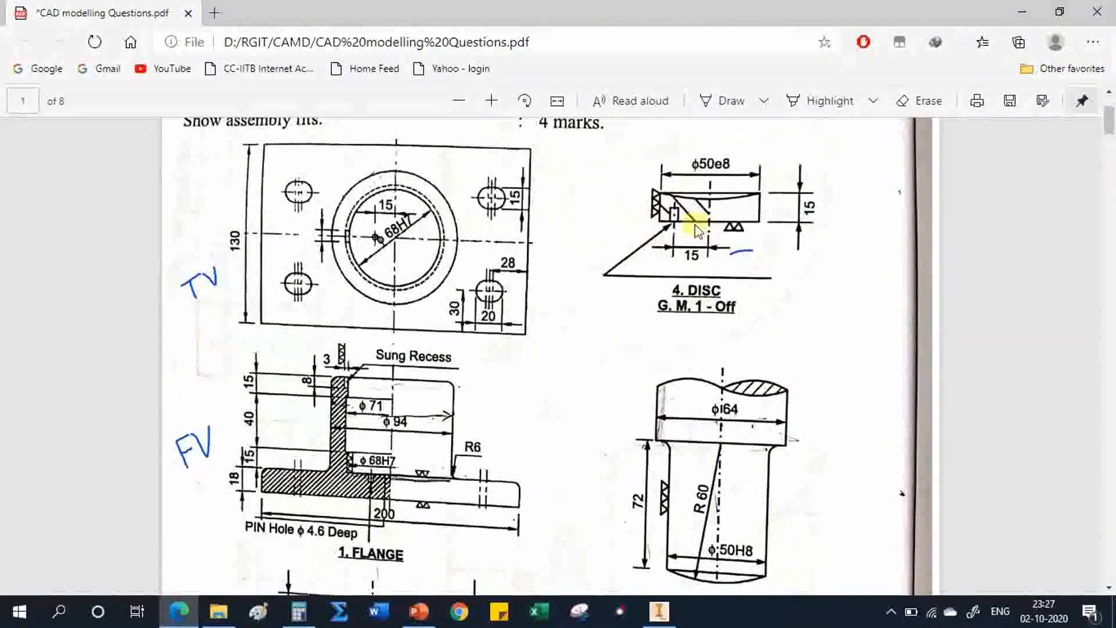
left_click(663, 612)
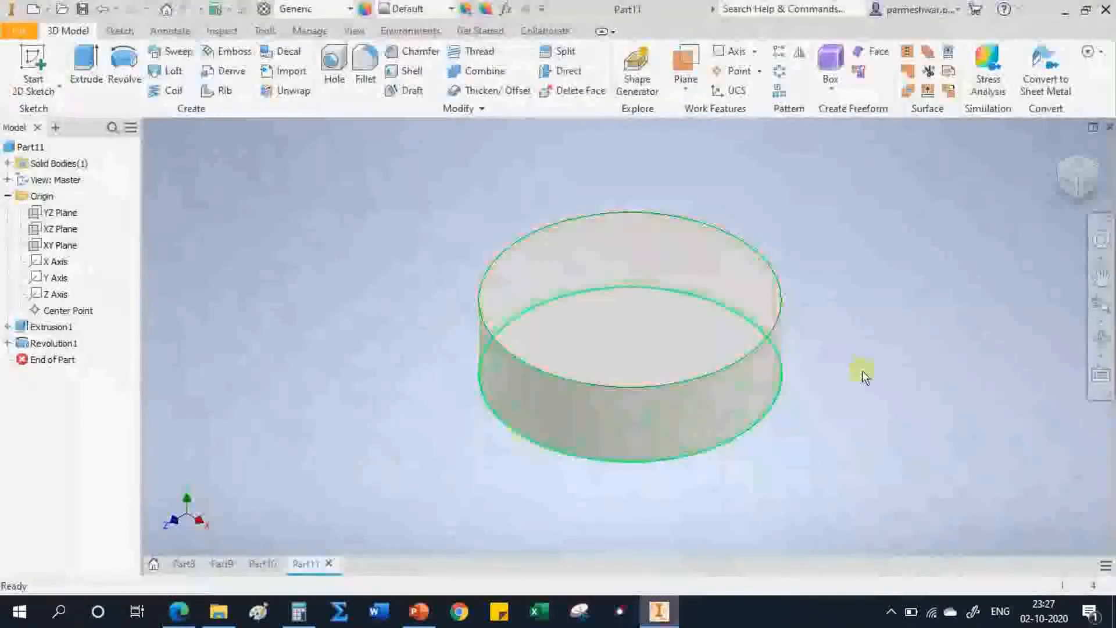
- Start a new sketch on the disc's flat bottom face
left_click(1100, 339)
left_click_drag(697, 386, 658, 310)
right_click(710, 347)
left_click(772, 347)
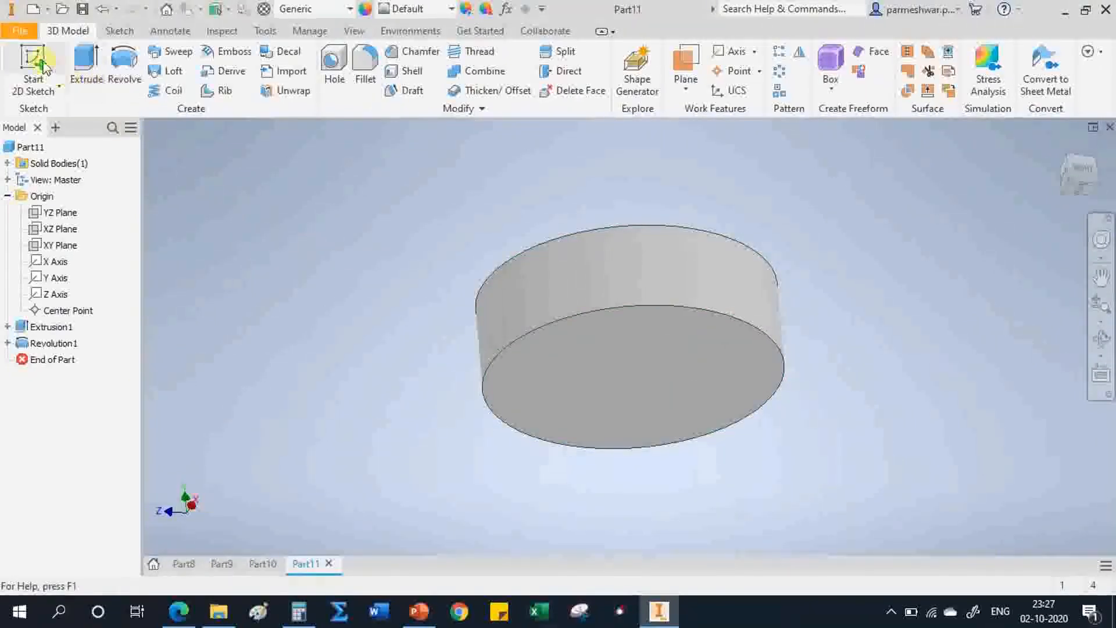
left_click(528, 353)
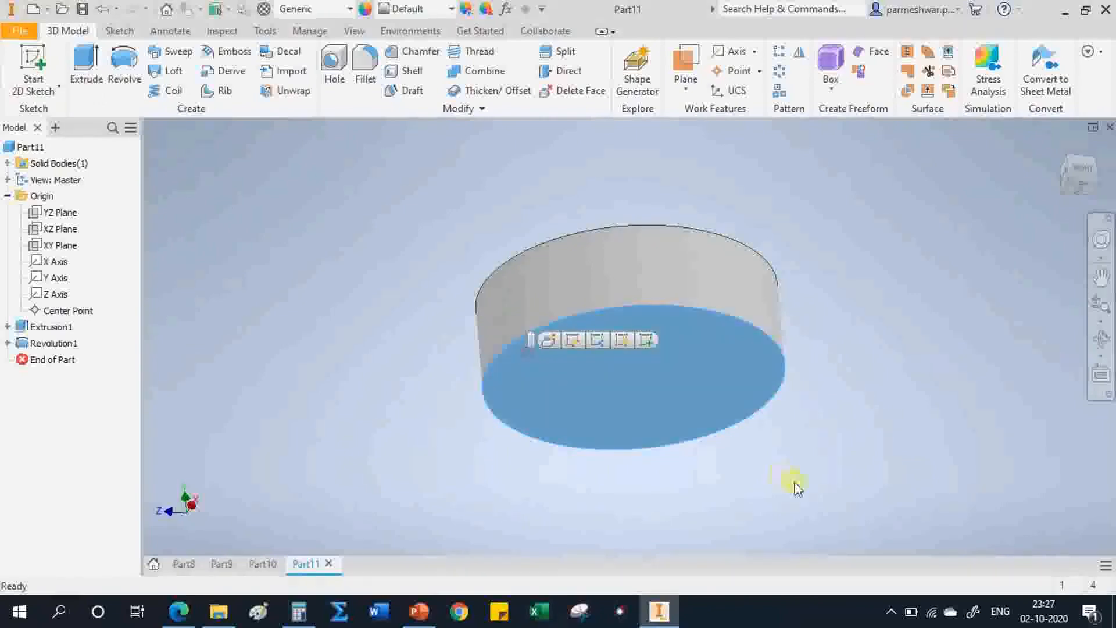
left_click(647, 341)
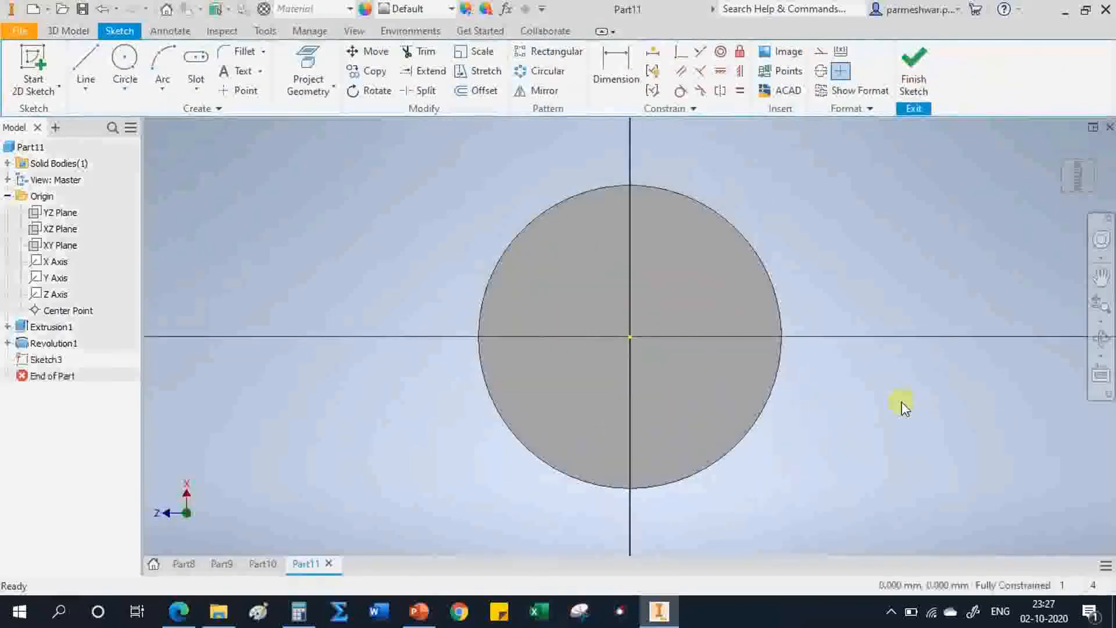
- Draw a 15 mm line from the disc's centre along the vertical sketch axis
left_click(87, 64)
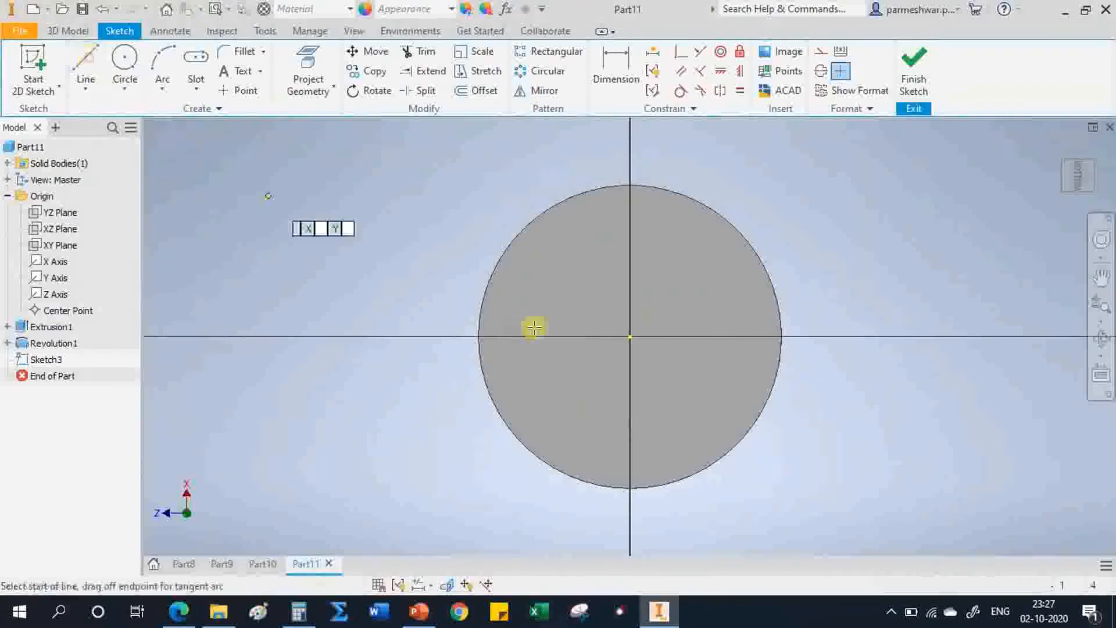
left_click(631, 337)
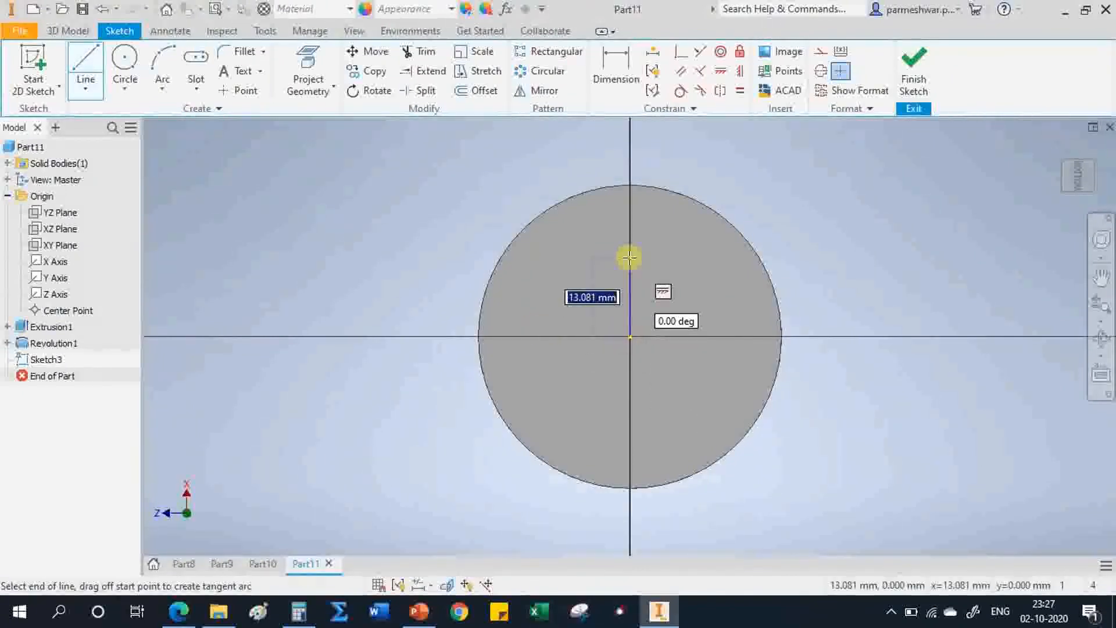
key("Return")
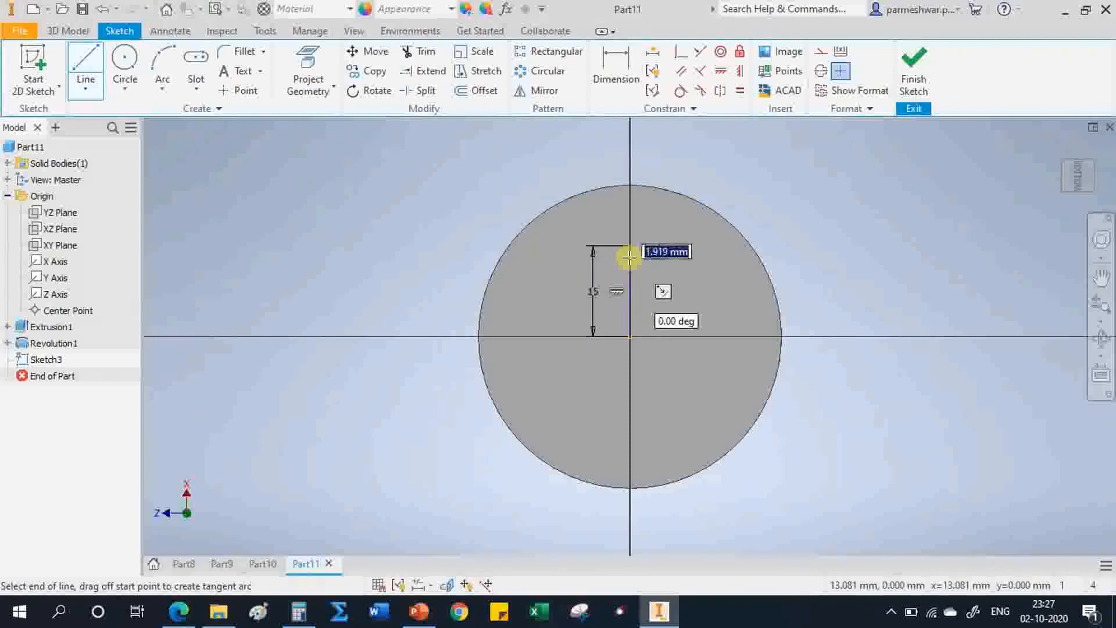
- Sketch a 4 mm diameter circle centred on the outer end of the 15 mm line and finish the sketch
left_click(135, 54)
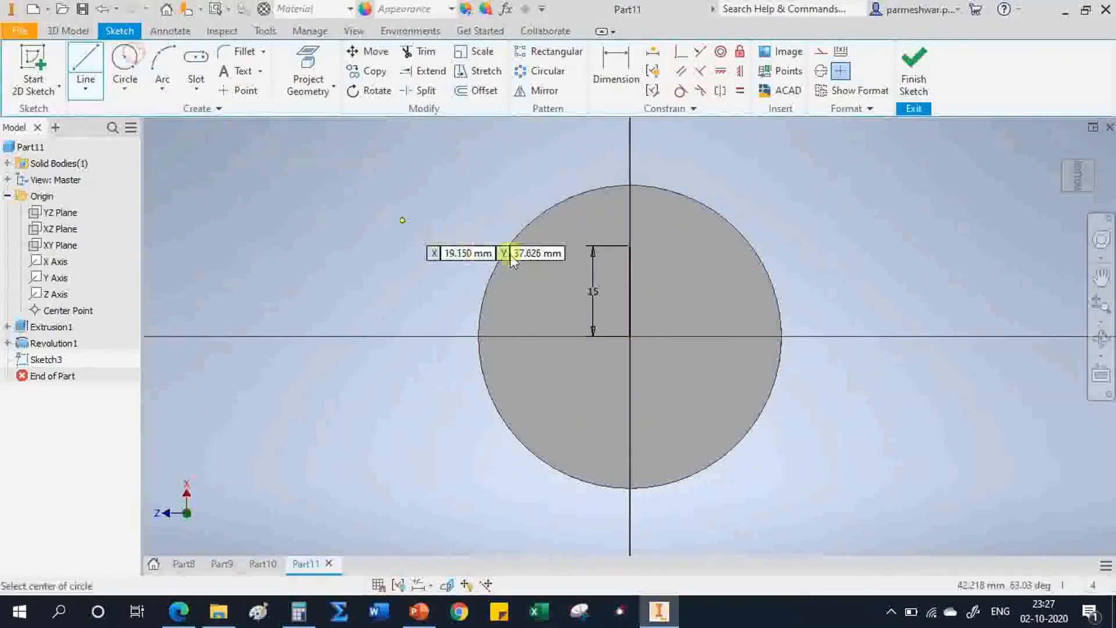
left_click(629, 246)
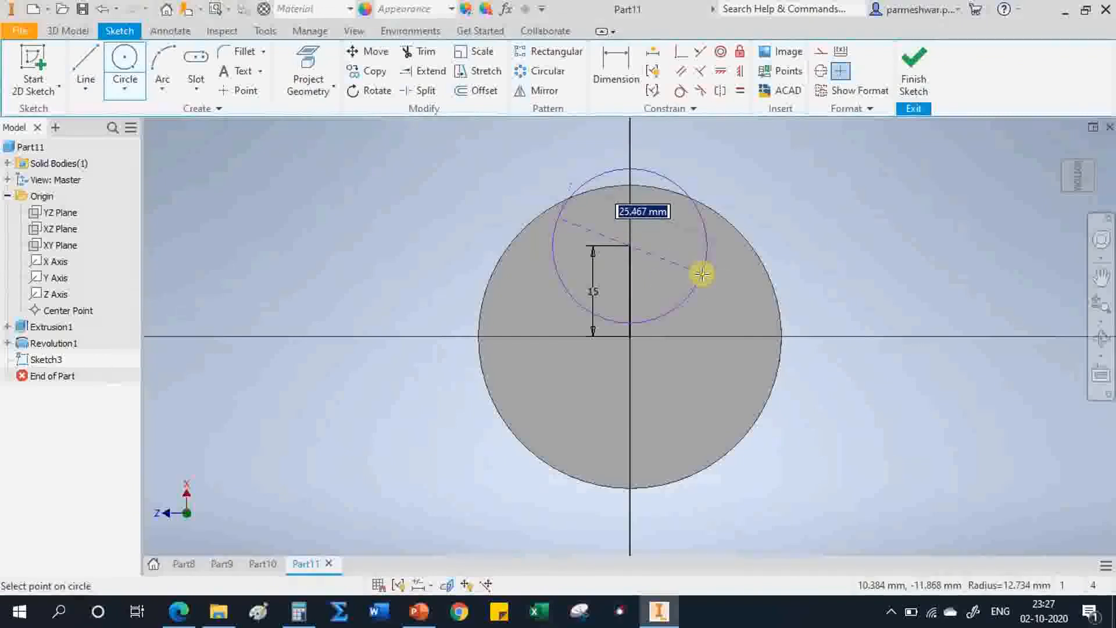
type("15")
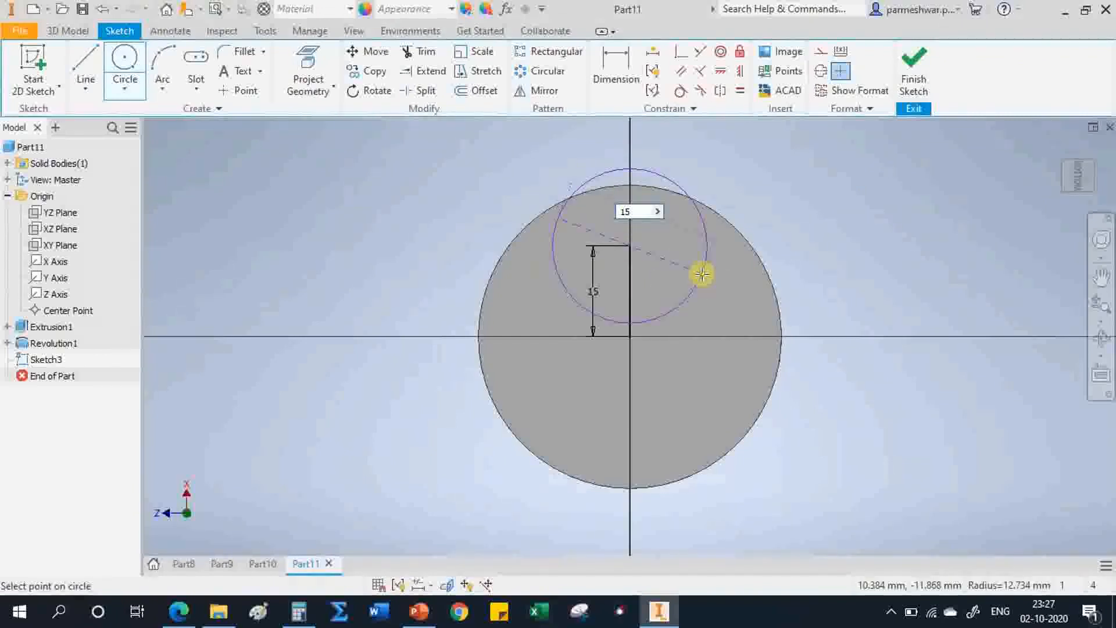
key("Return")
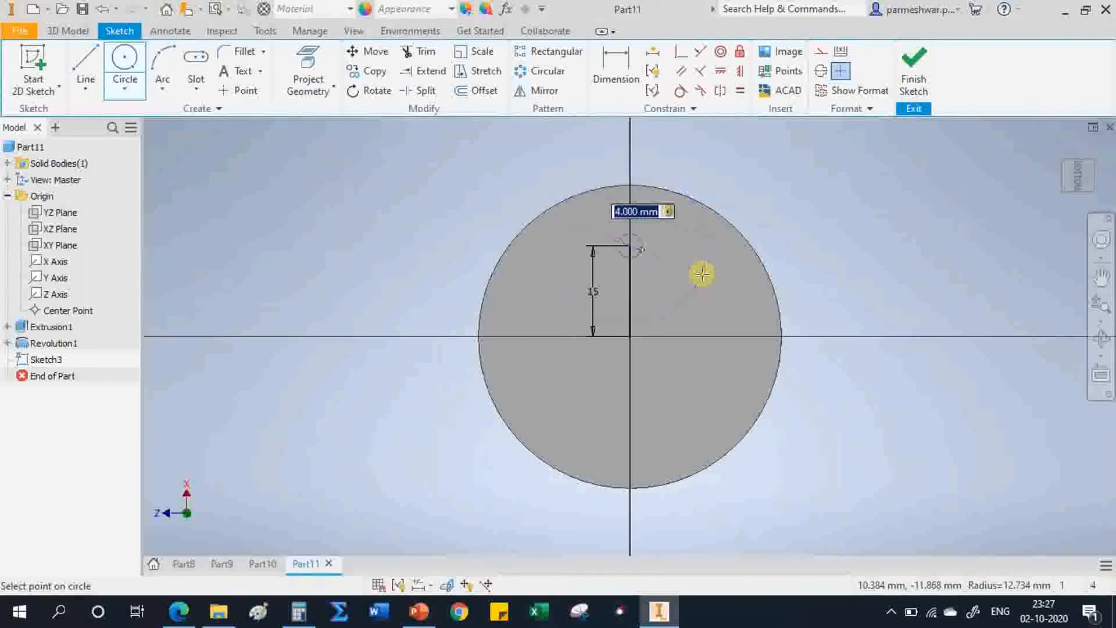
right_click(902, 261)
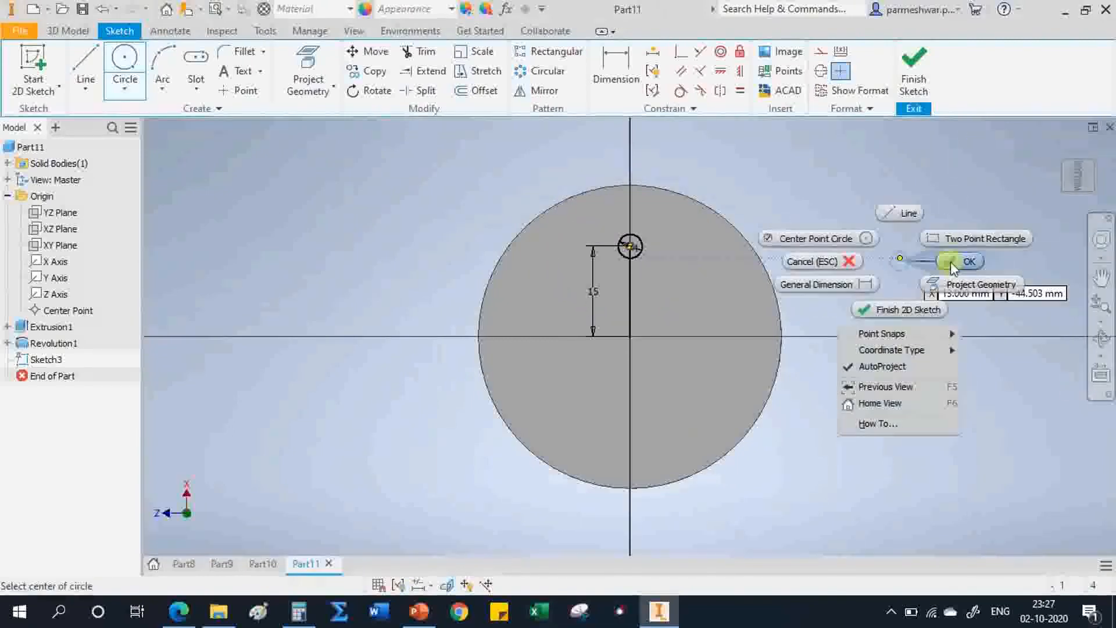
left_click(951, 263)
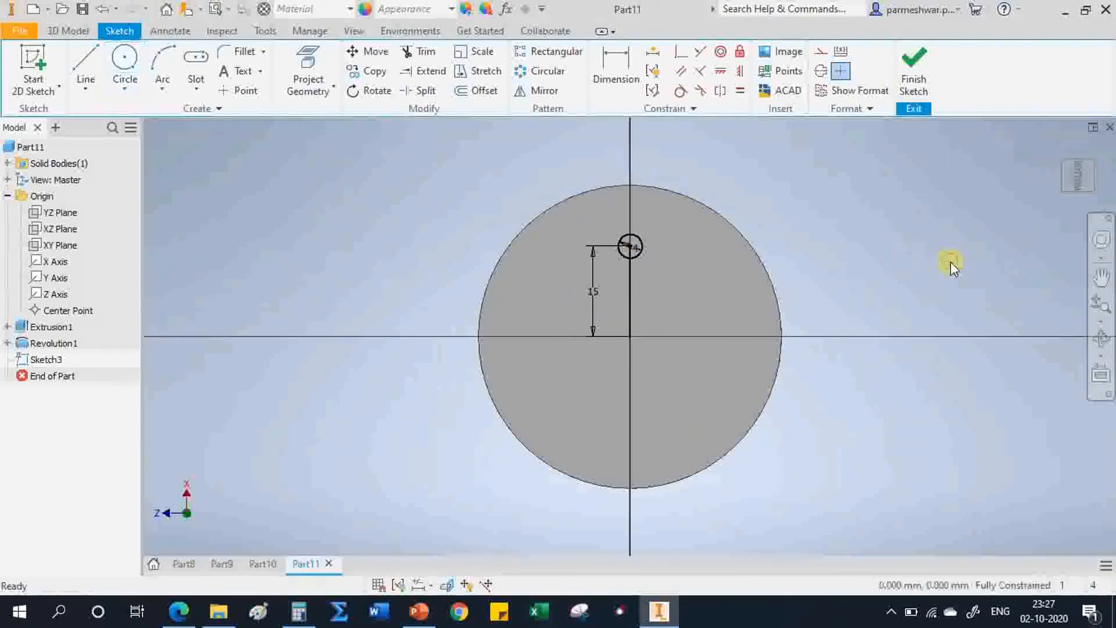
left_click(914, 76)
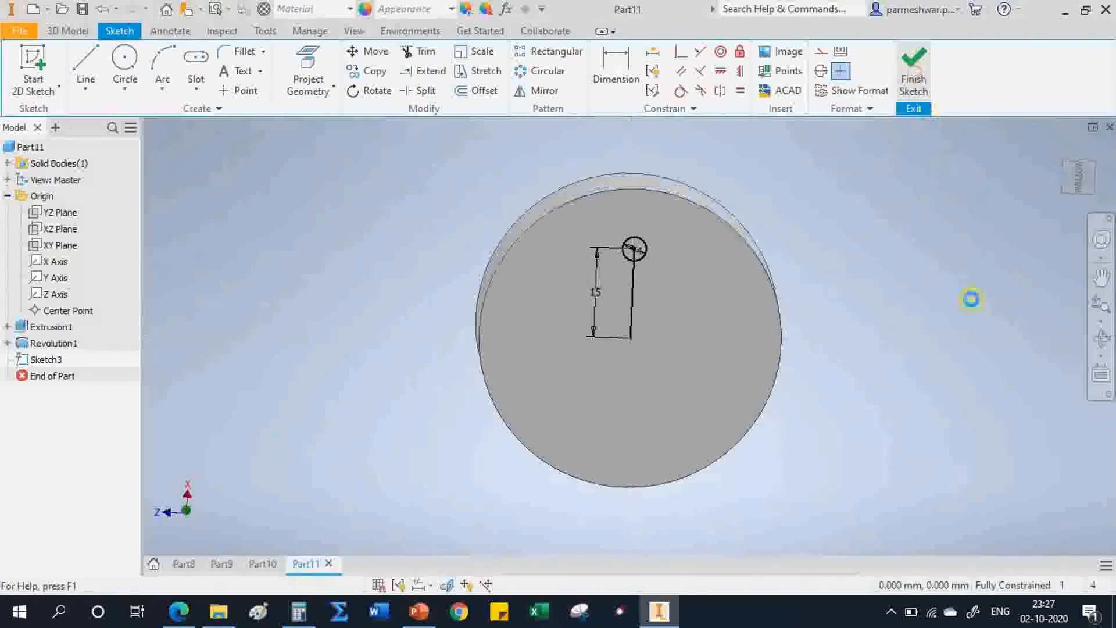
- Extrude the 4 mm circle as a cut 6 mm deep into the disc to make the pin hole
left_click(85, 68)
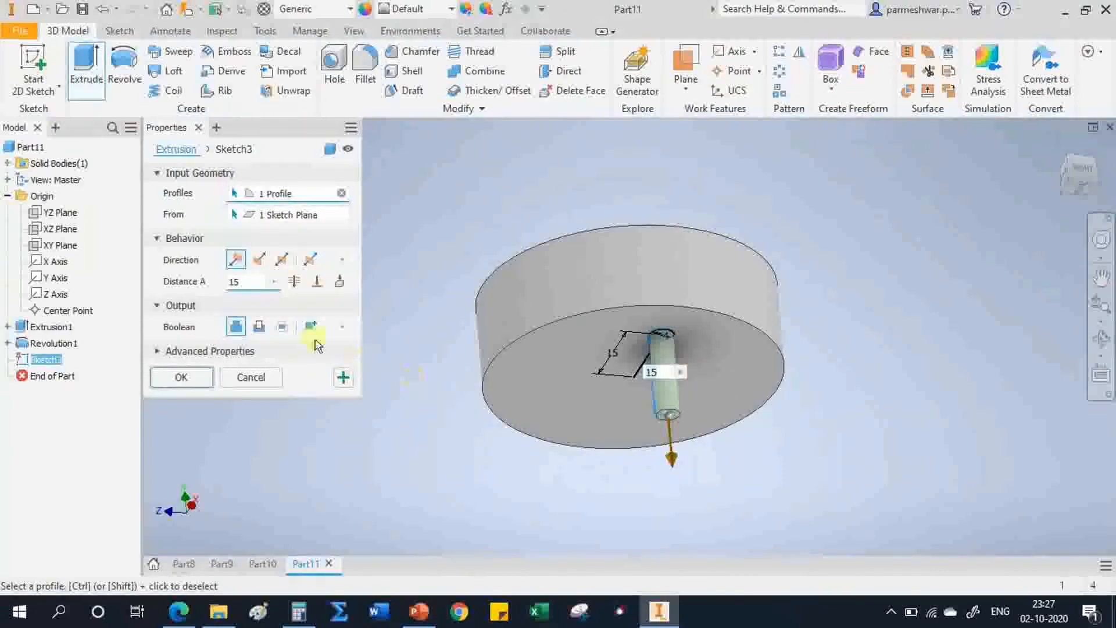
left_click(260, 327)
left_click(250, 282)
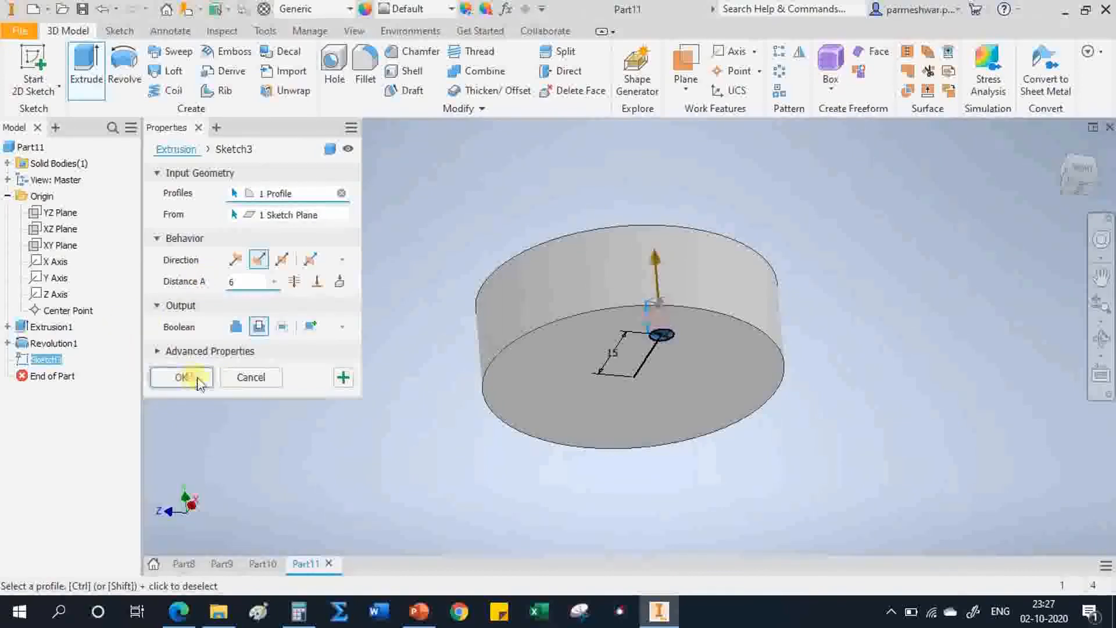
left_click(183, 377)
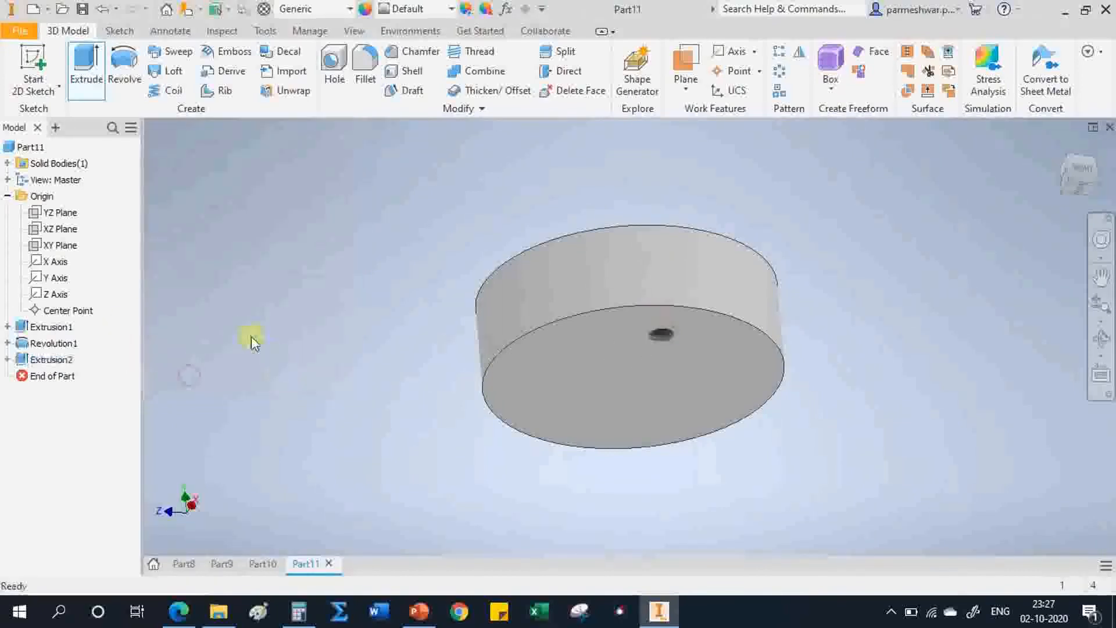
left_click(942, 251)
left_click(1102, 339)
left_click_drag(717, 250, 581, 285)
right_click(853, 296)
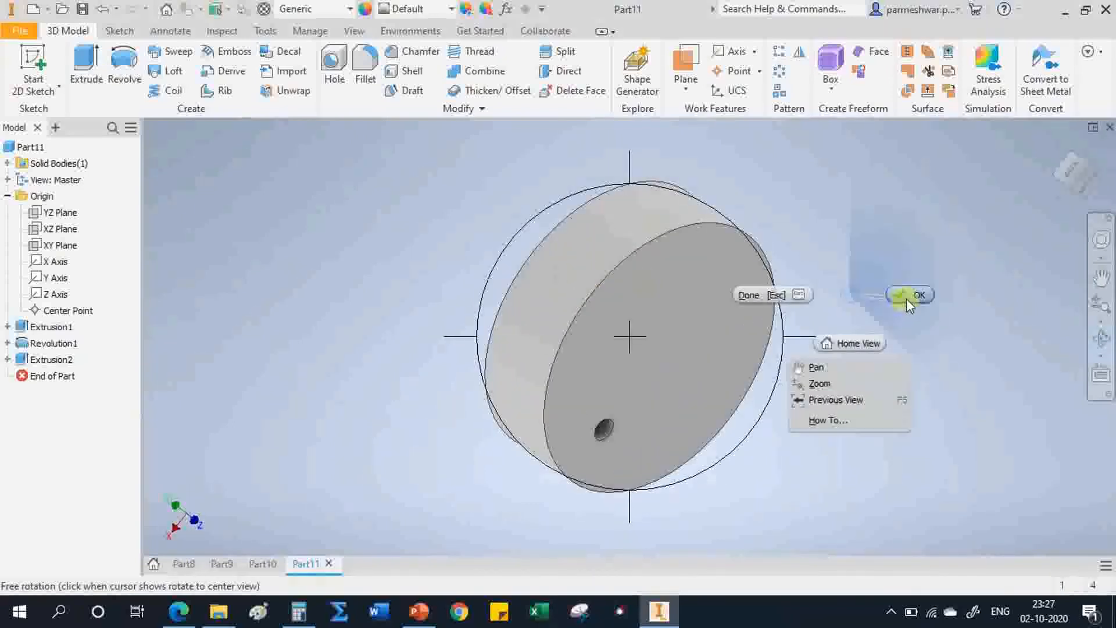
left_click(910, 296)
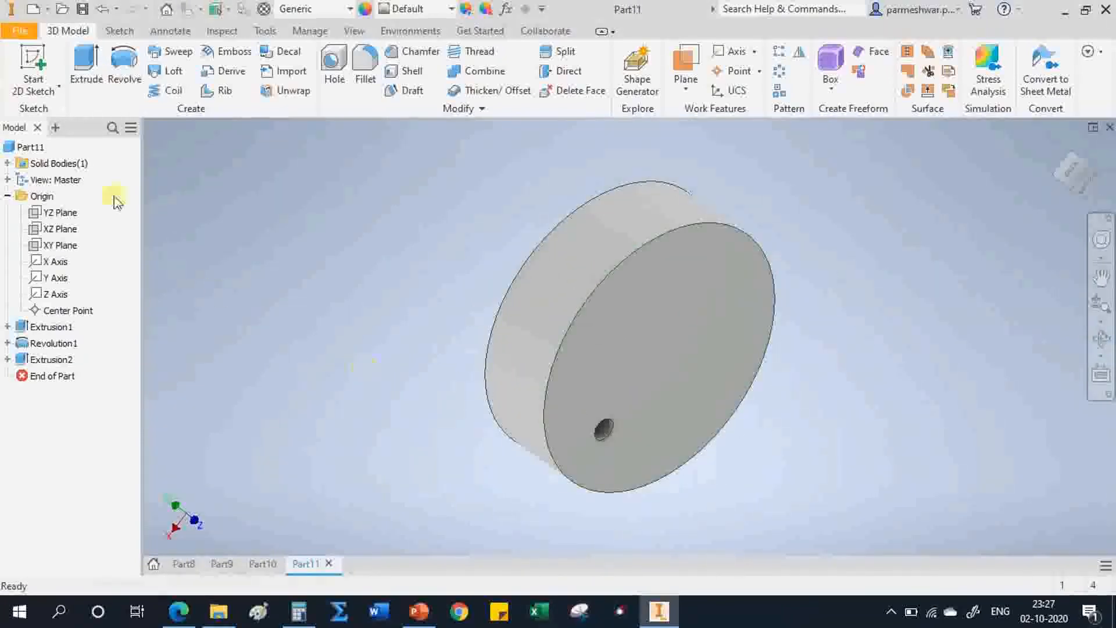
left_click(82, 9)
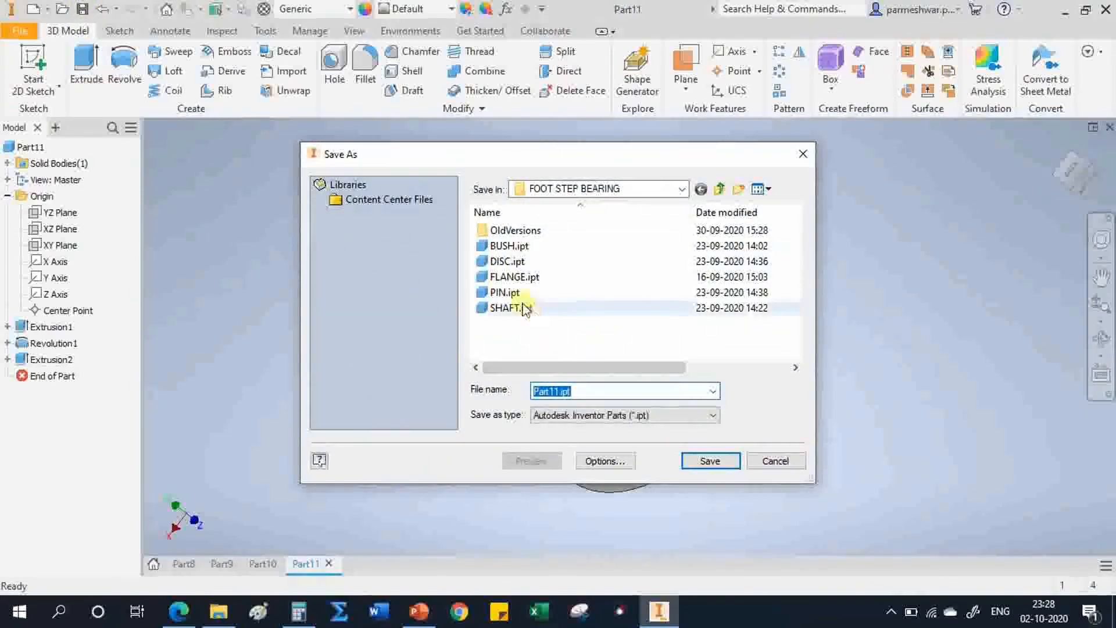
left_click(779, 461)
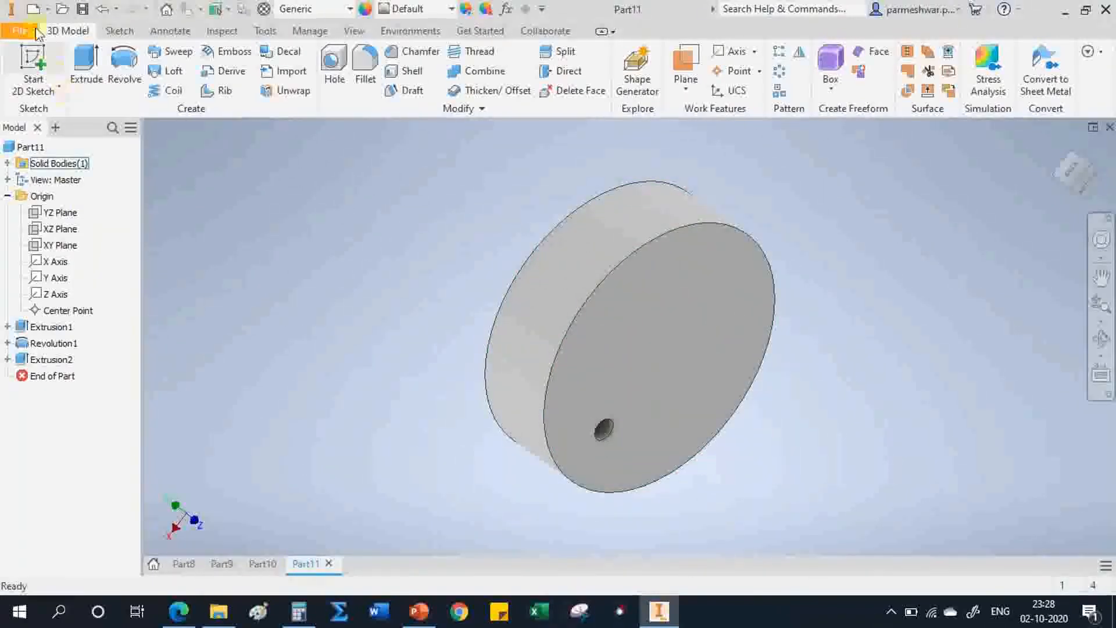
- Create a new part from the metric Standard (mm).ipt template and start a sketch on the horizontal XZ plane
left_click(33, 8)
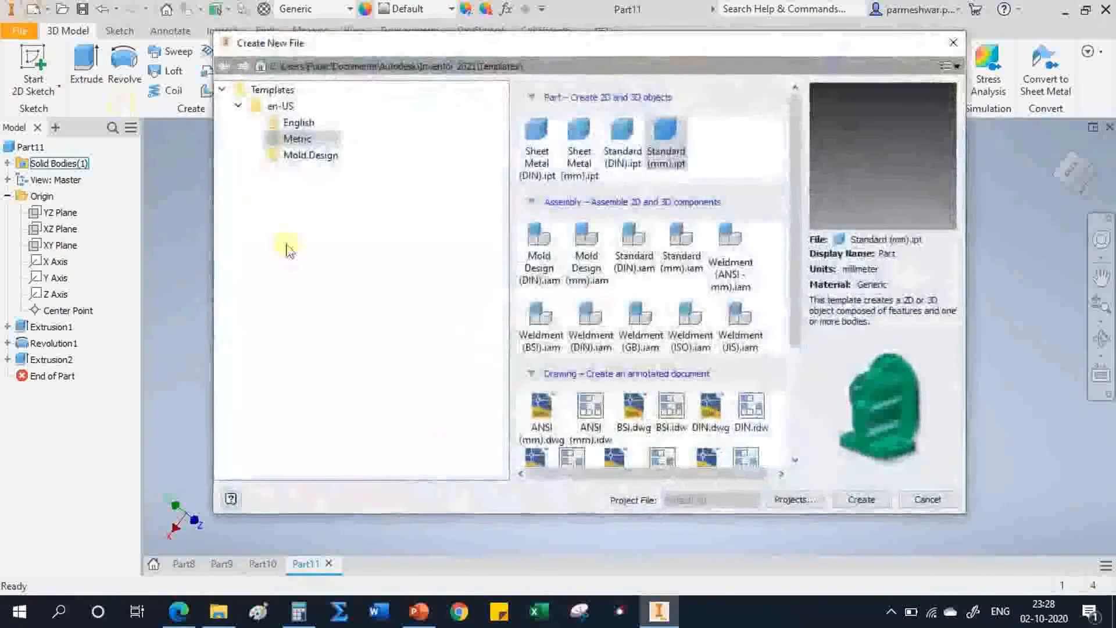
left_click(862, 499)
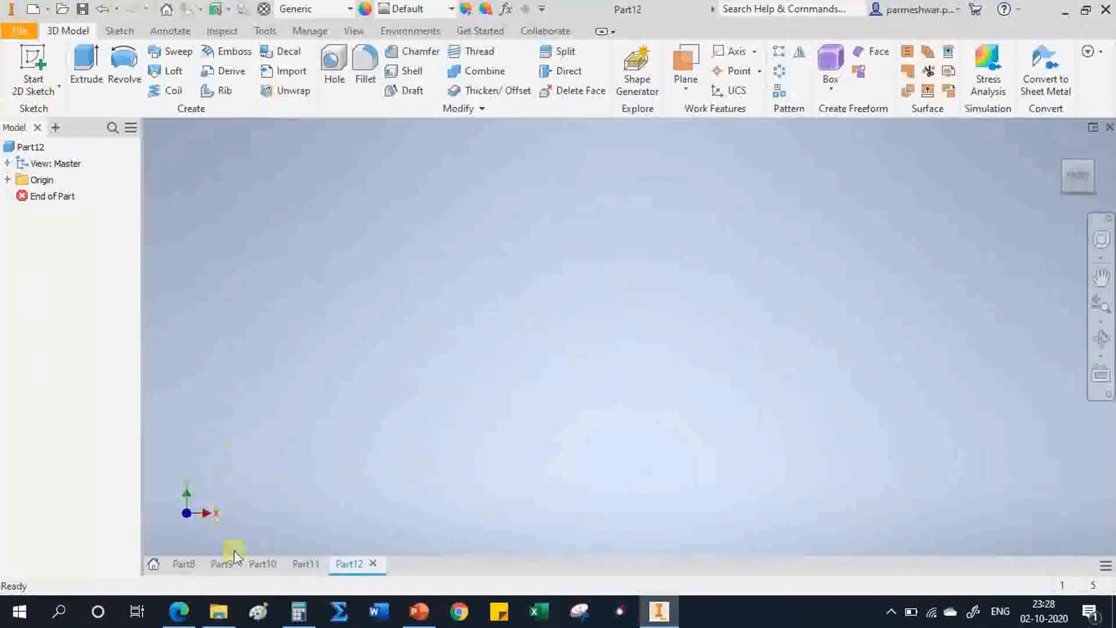
left_click(33, 63)
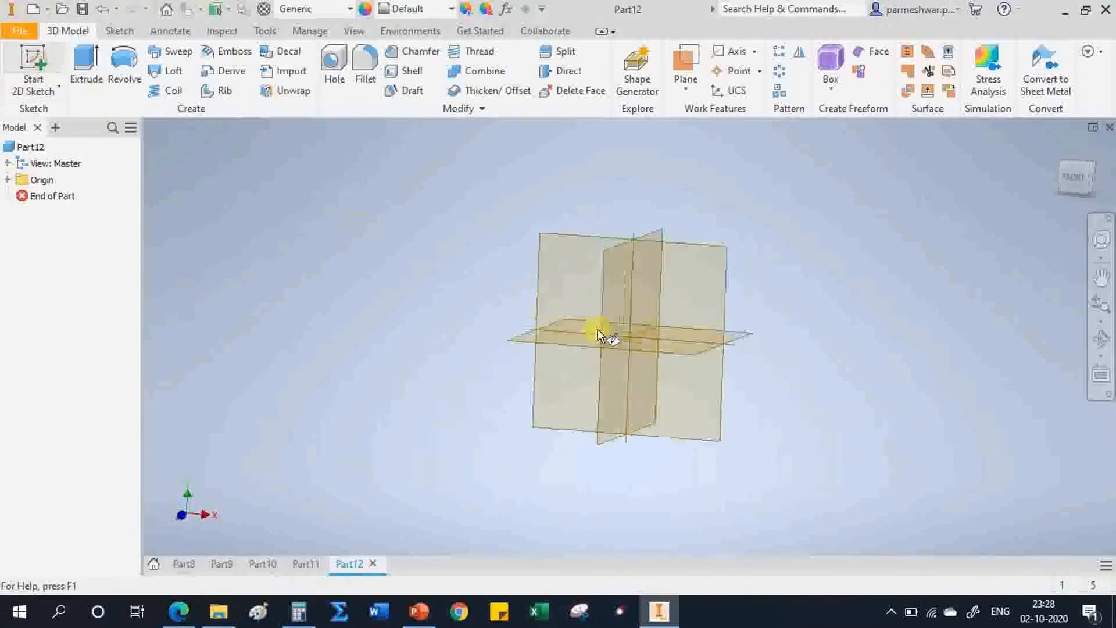
left_click(492, 337)
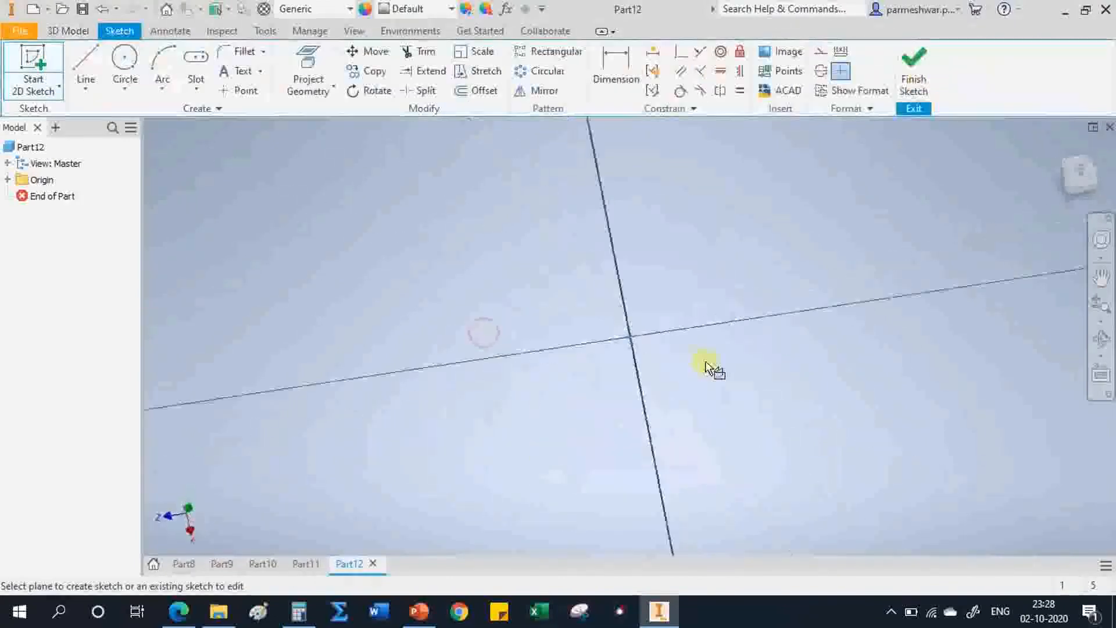
- Sketch a 4 mm diameter circle centred on the origin and finish the sketch
left_click(124, 61)
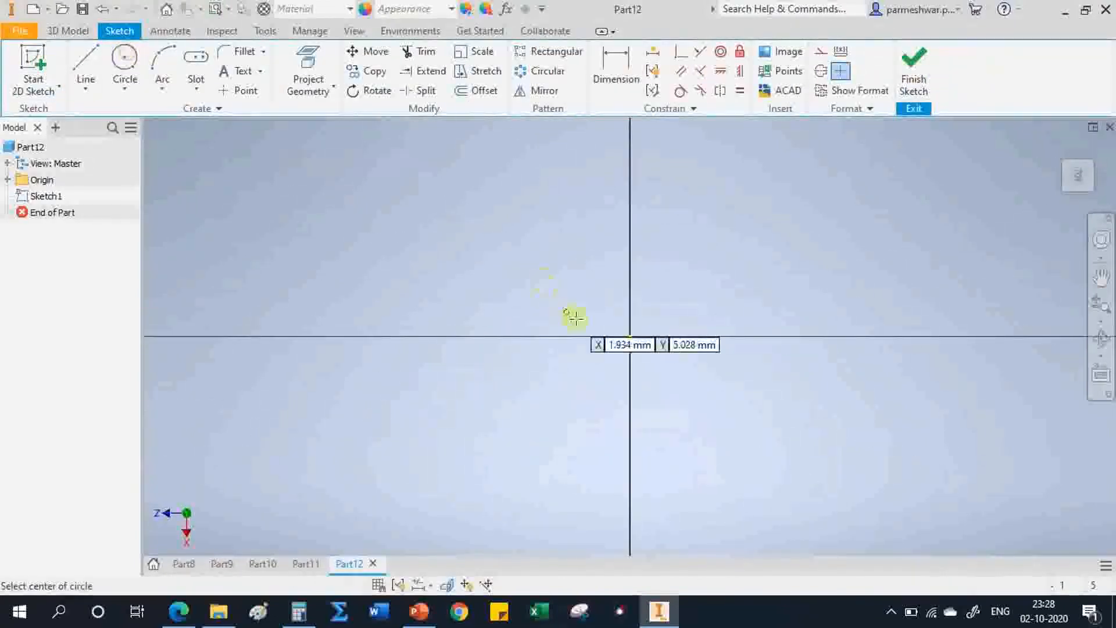
left_click(629, 336)
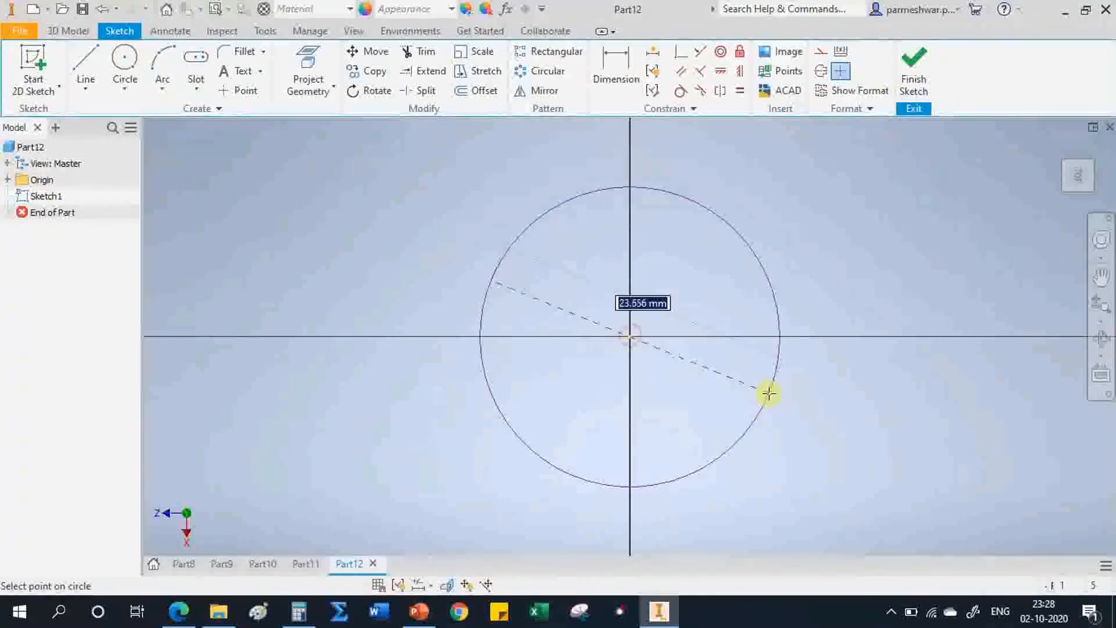
type("4")
key("Return")
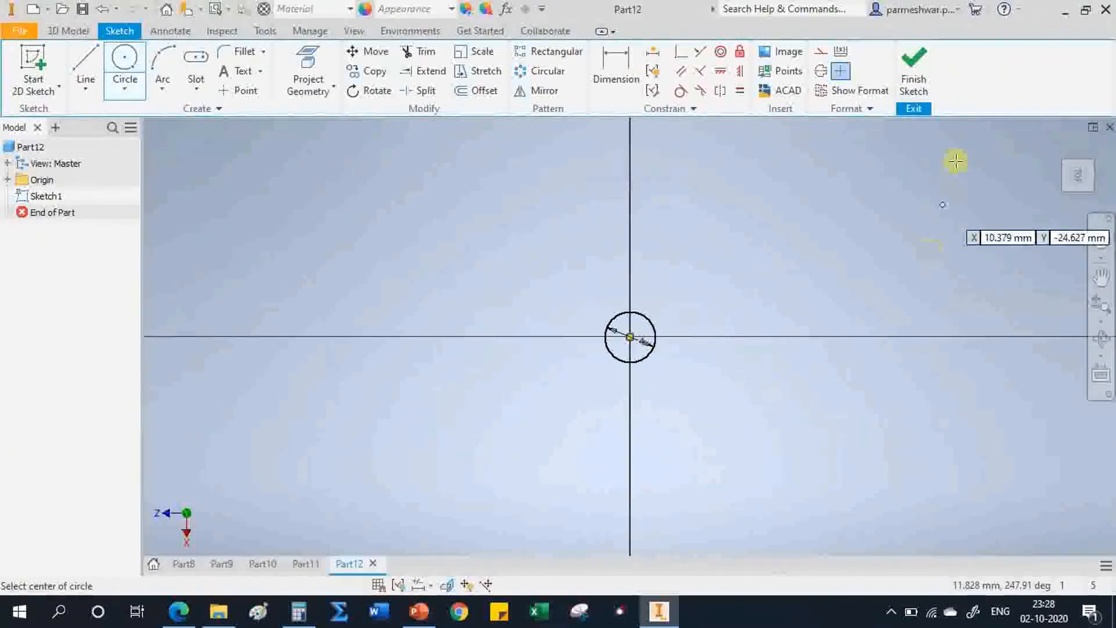
left_click(916, 76)
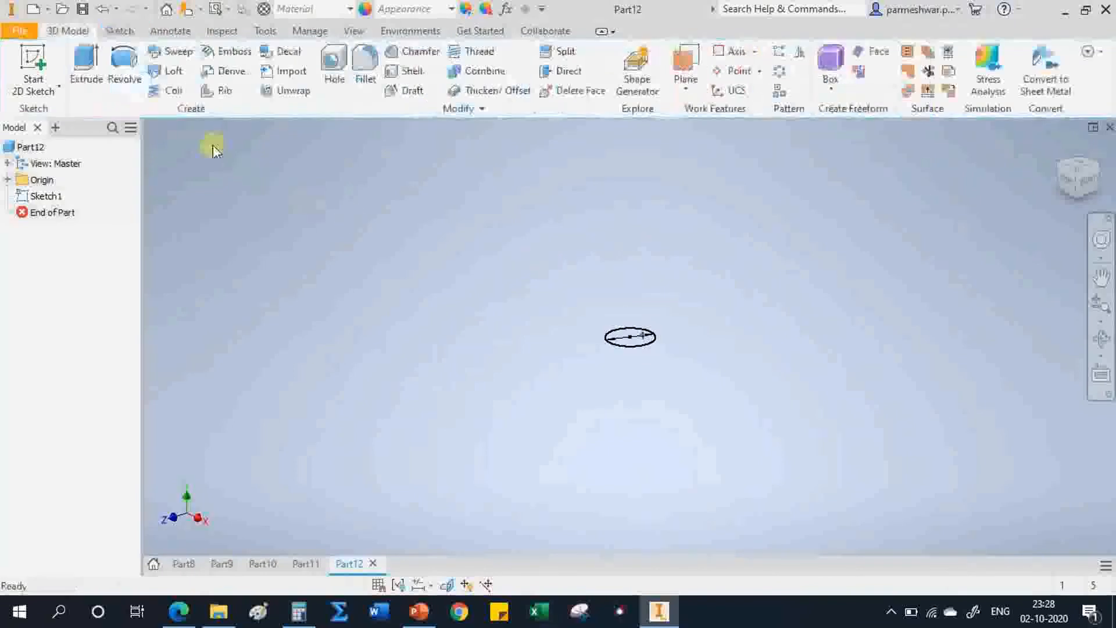
- Extrude the 4 mm circle upward from the sketch plane to form the solid cylindrical pin
left_click(88, 60)
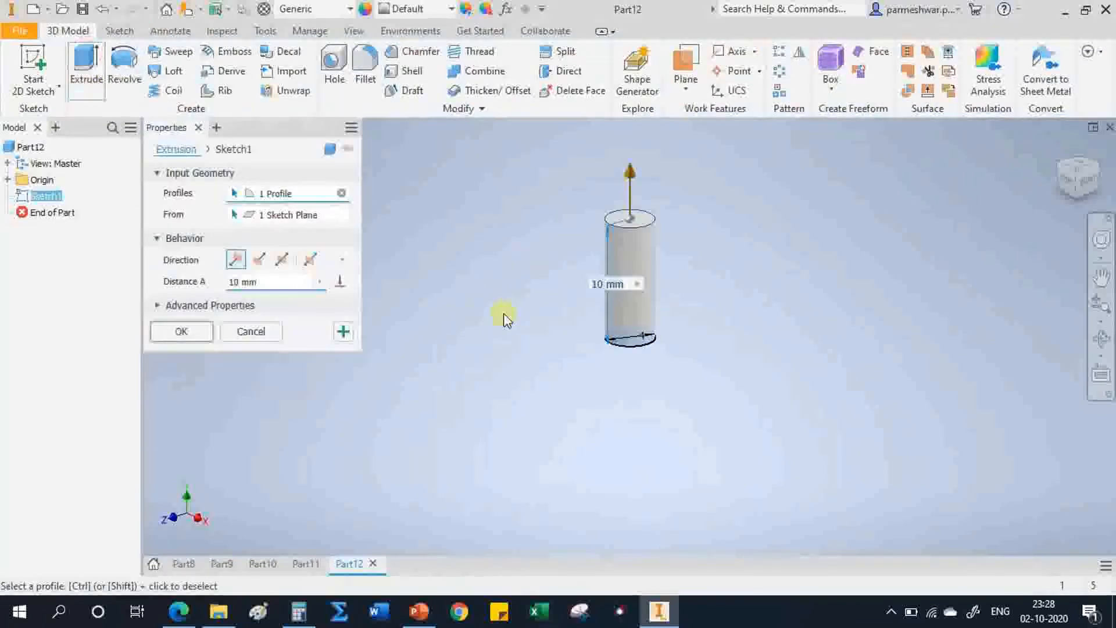
left_click(239, 282)
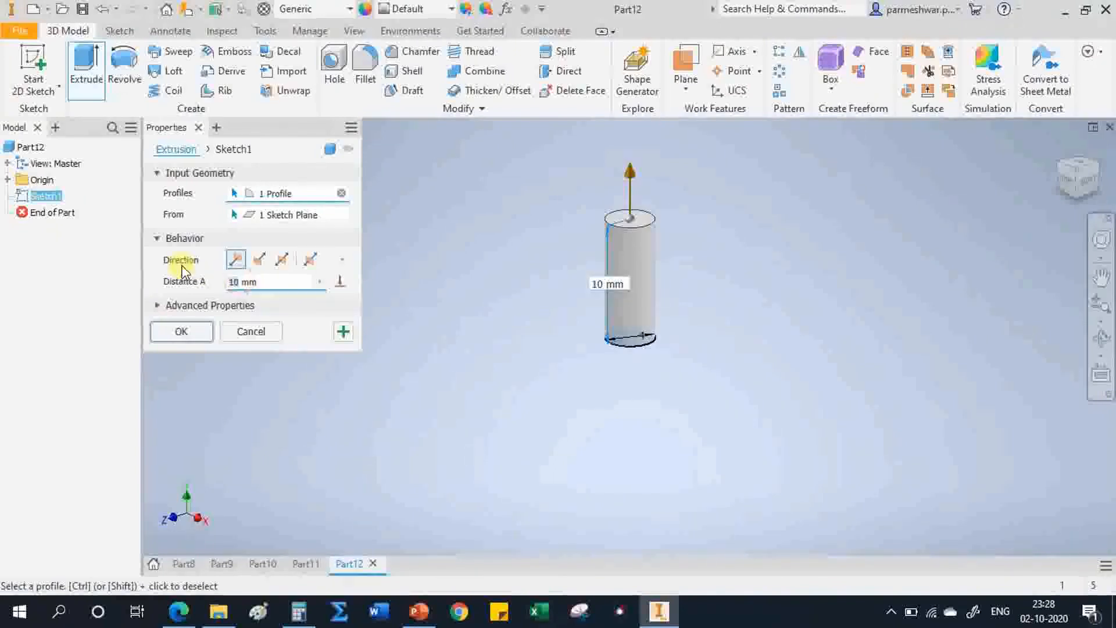
left_click(188, 336)
left_click(374, 314)
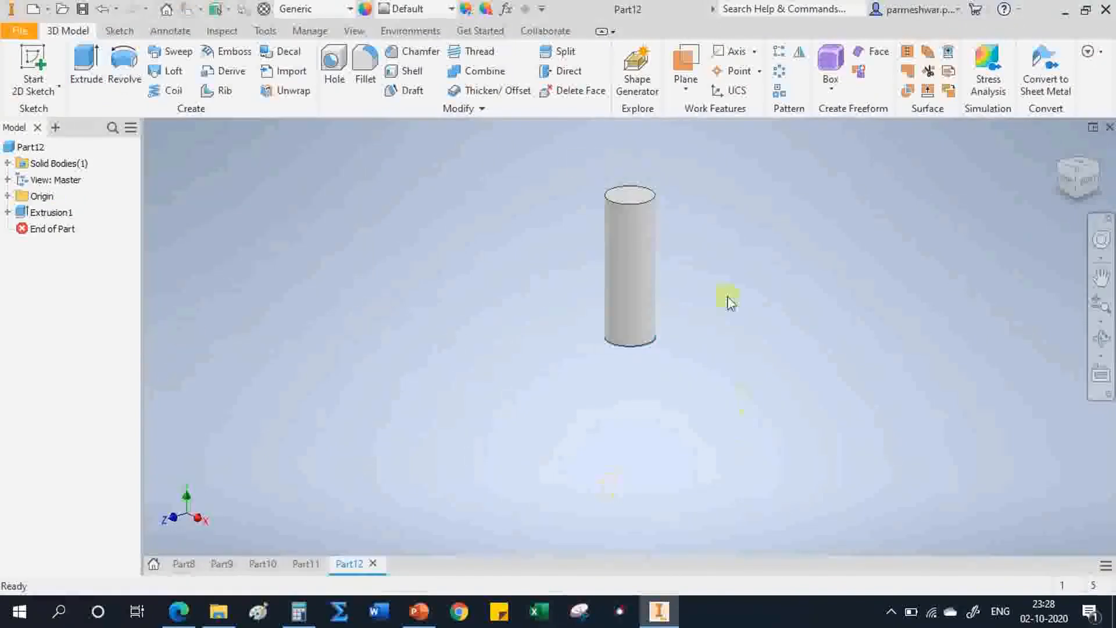
left_click(89, 8)
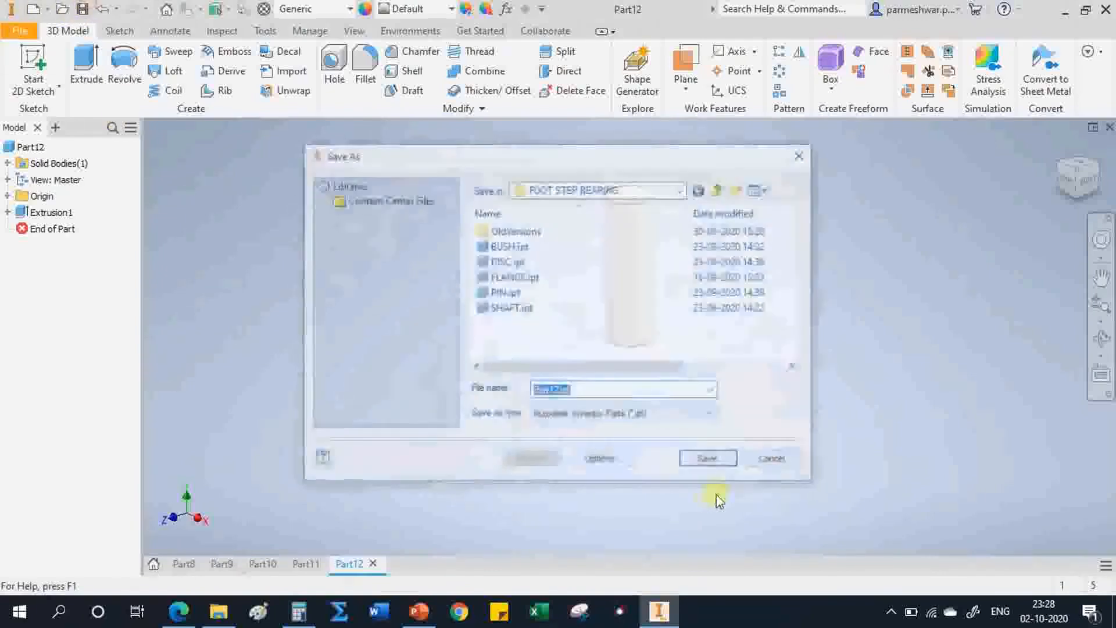
left_click(522, 294)
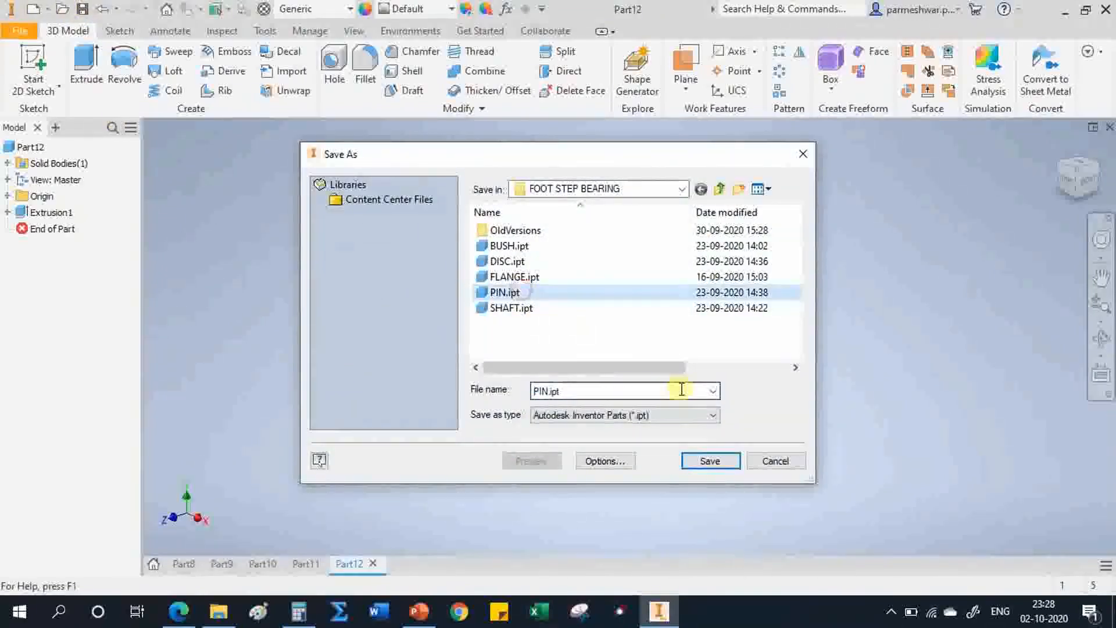
left_click(772, 460)
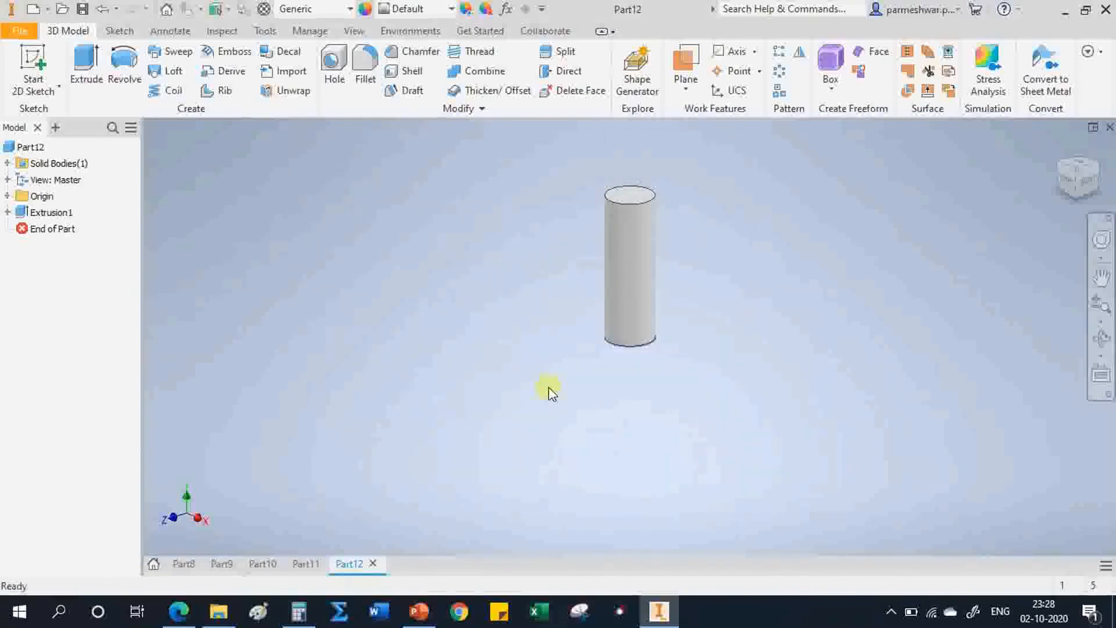